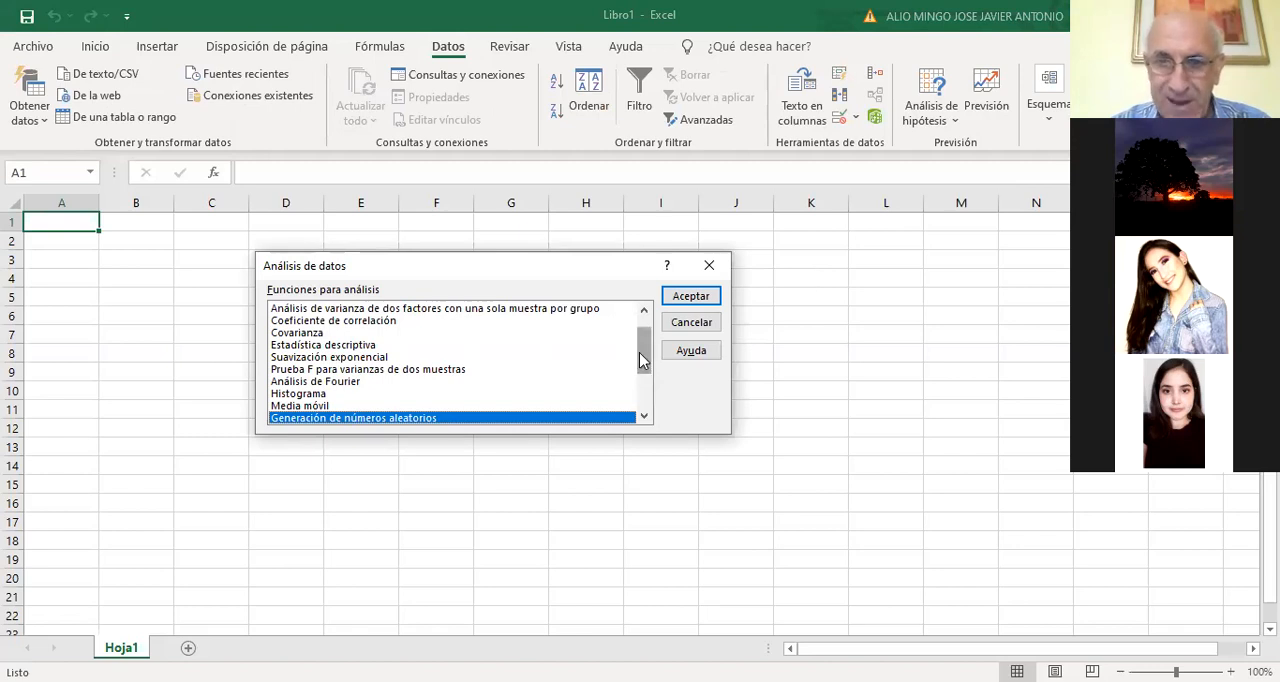
Close the data analysis dialog and enter the headers Grupo 1, Grupo 2 and Grupo 3 in cells J1 to L1
left_click_drag(643, 360, 644, 330)
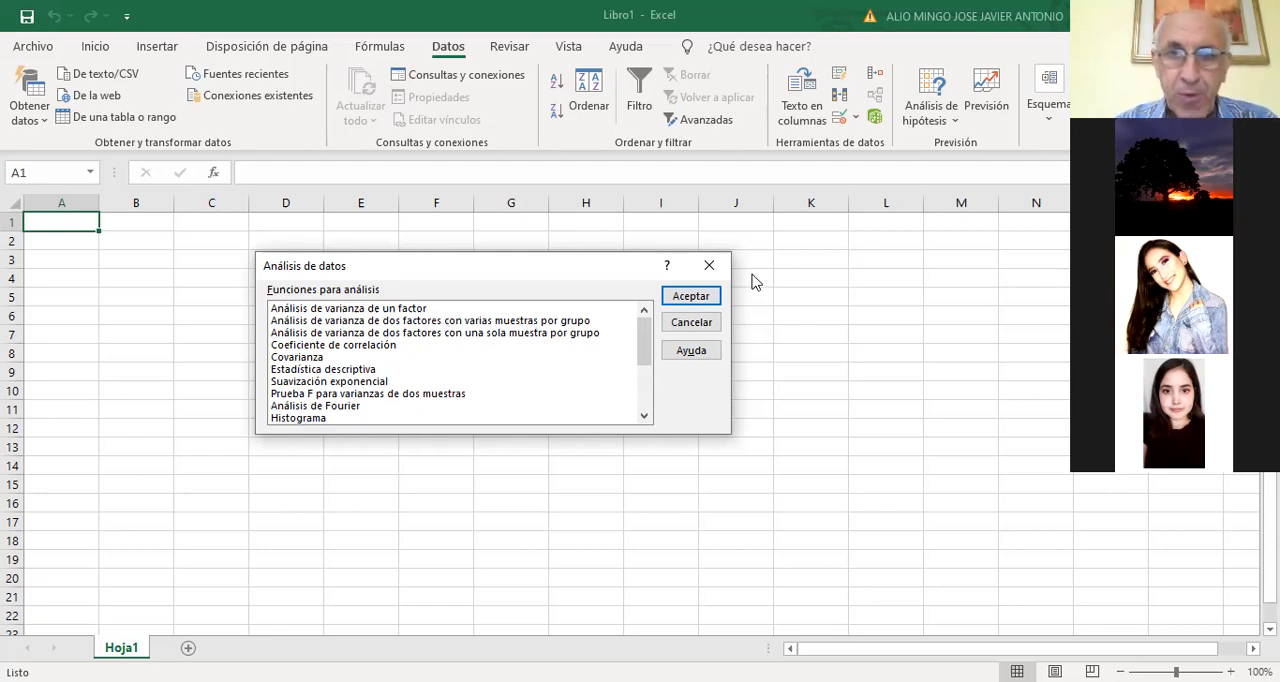
left_click(709, 265)
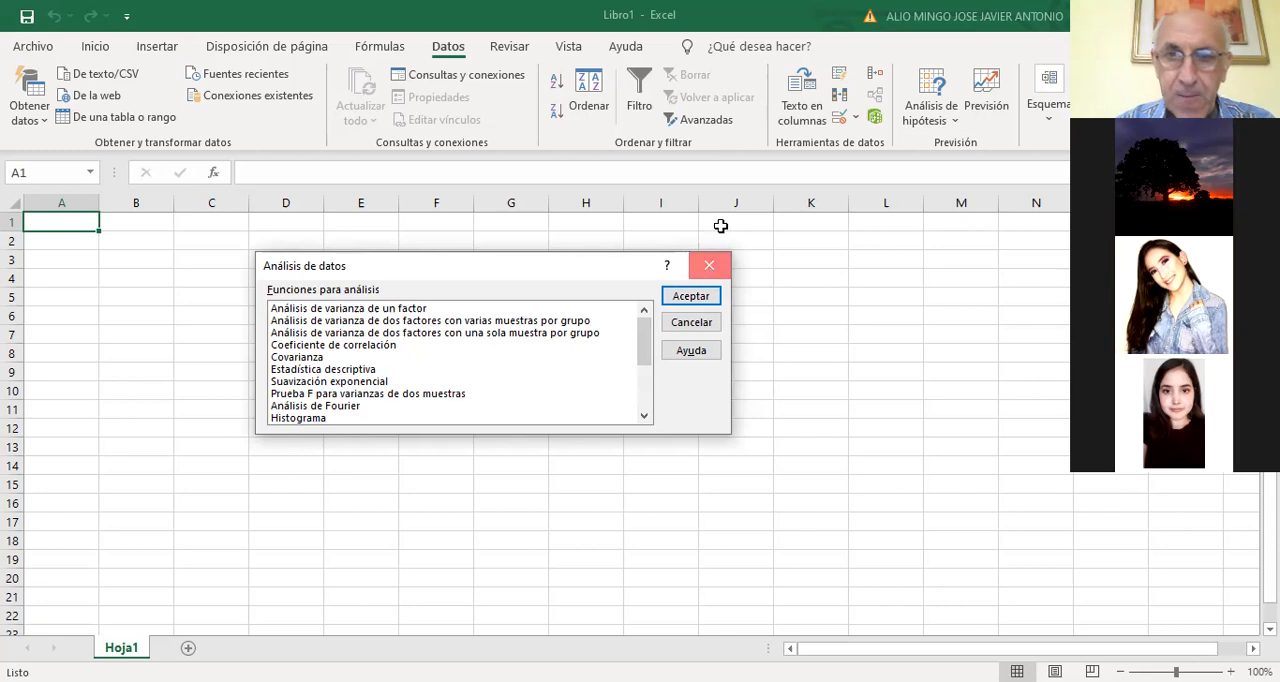
left_click(720, 216)
type("Grup")
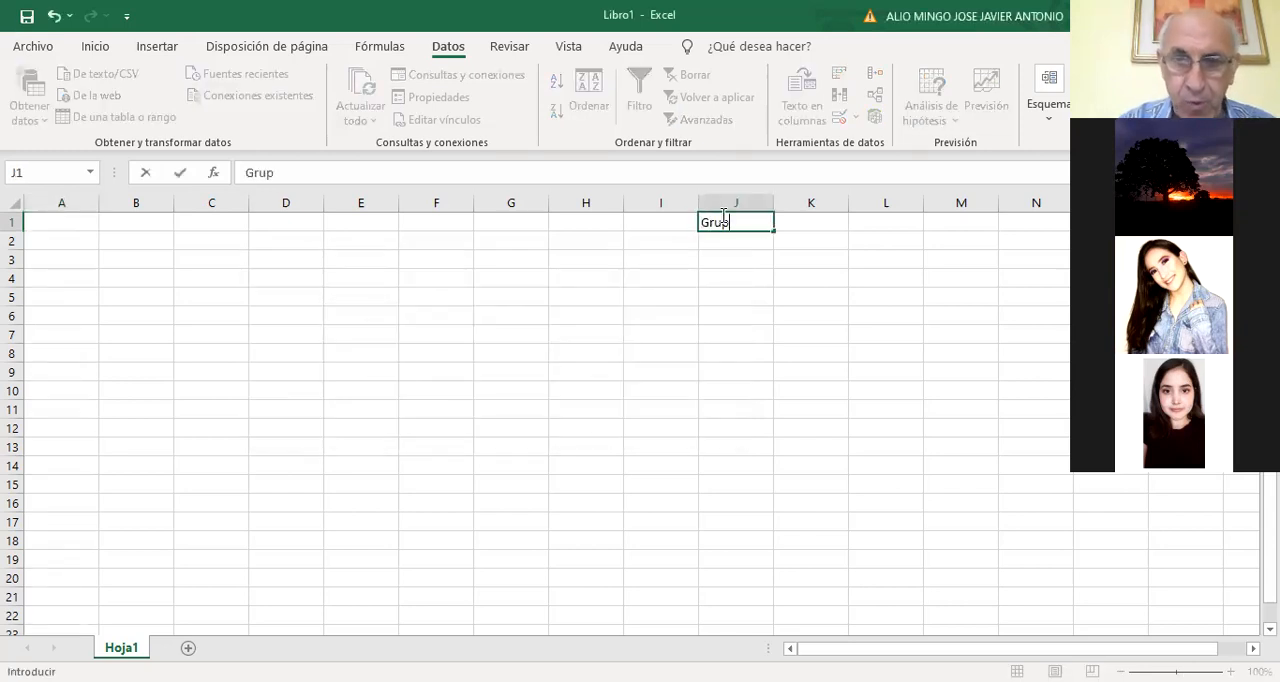
type("o 1")
key("Tab")
type("G")
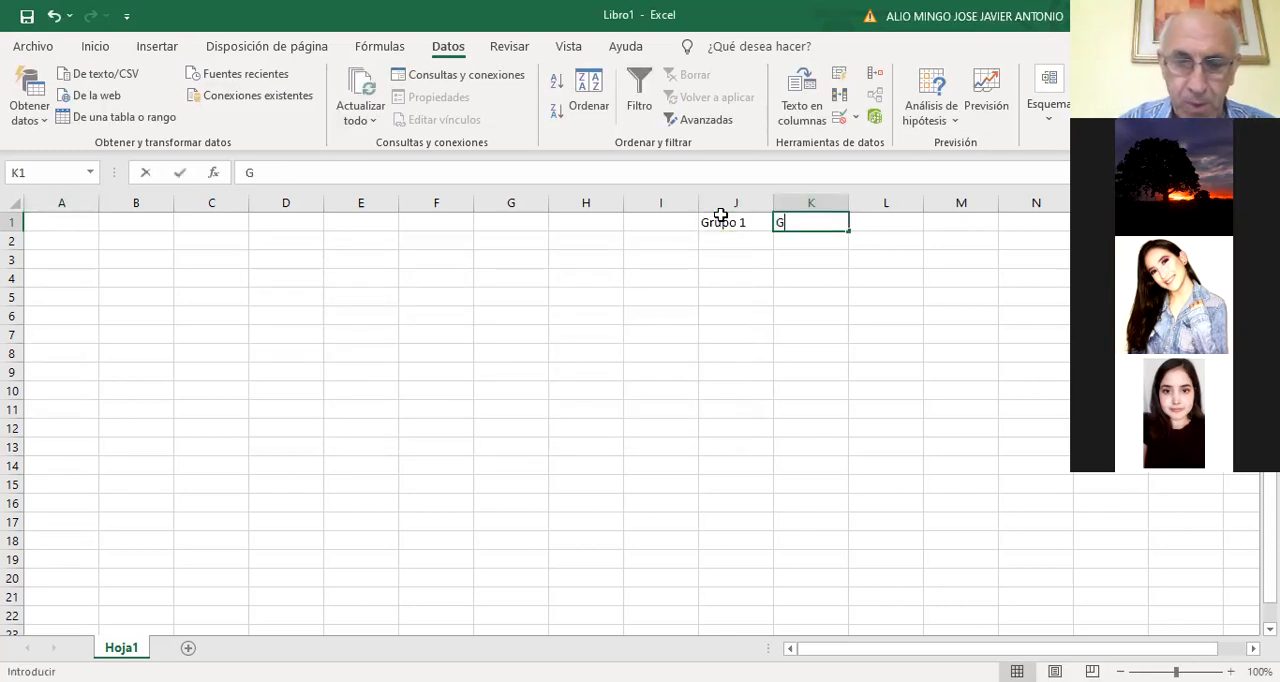
type("rupo 2")
key("Tab")
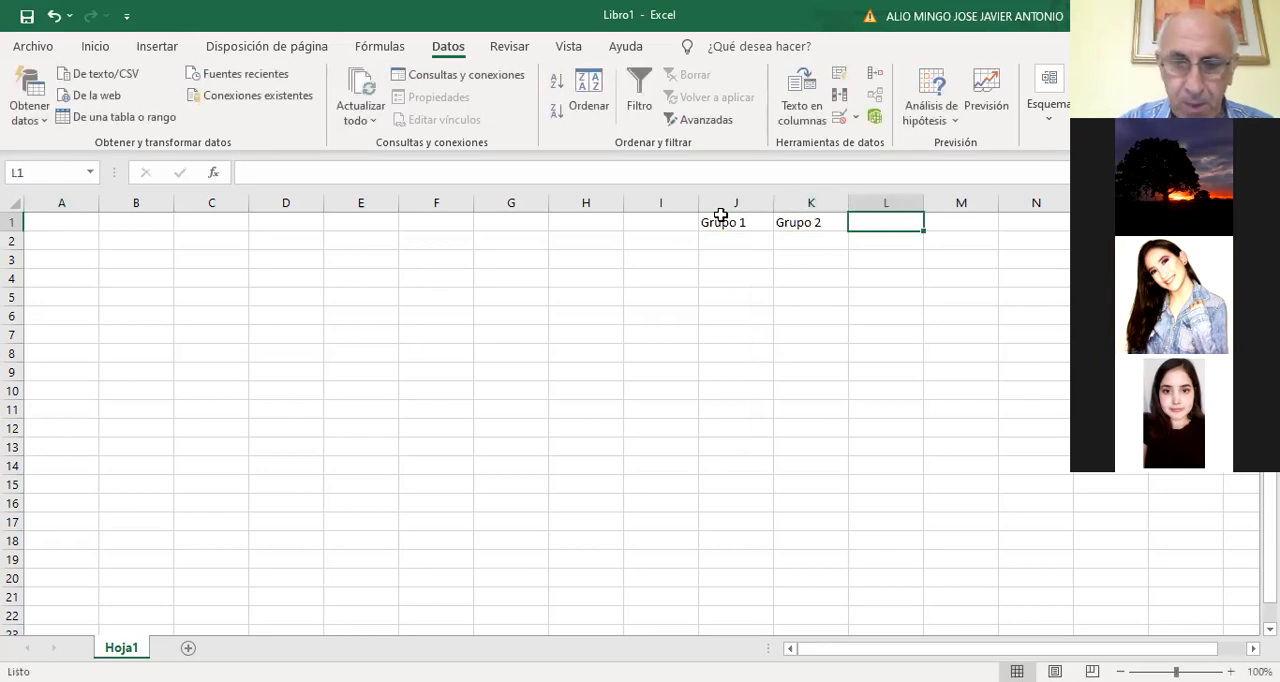
type("Grupo 3")
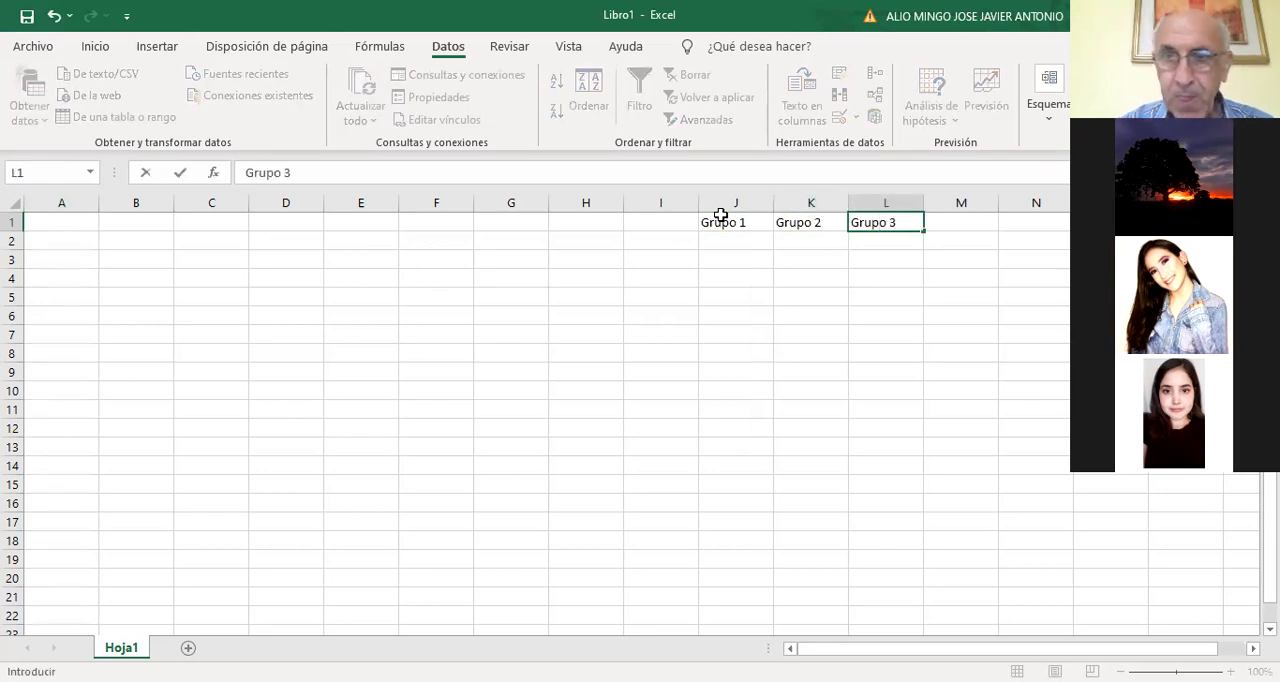
key("Return")
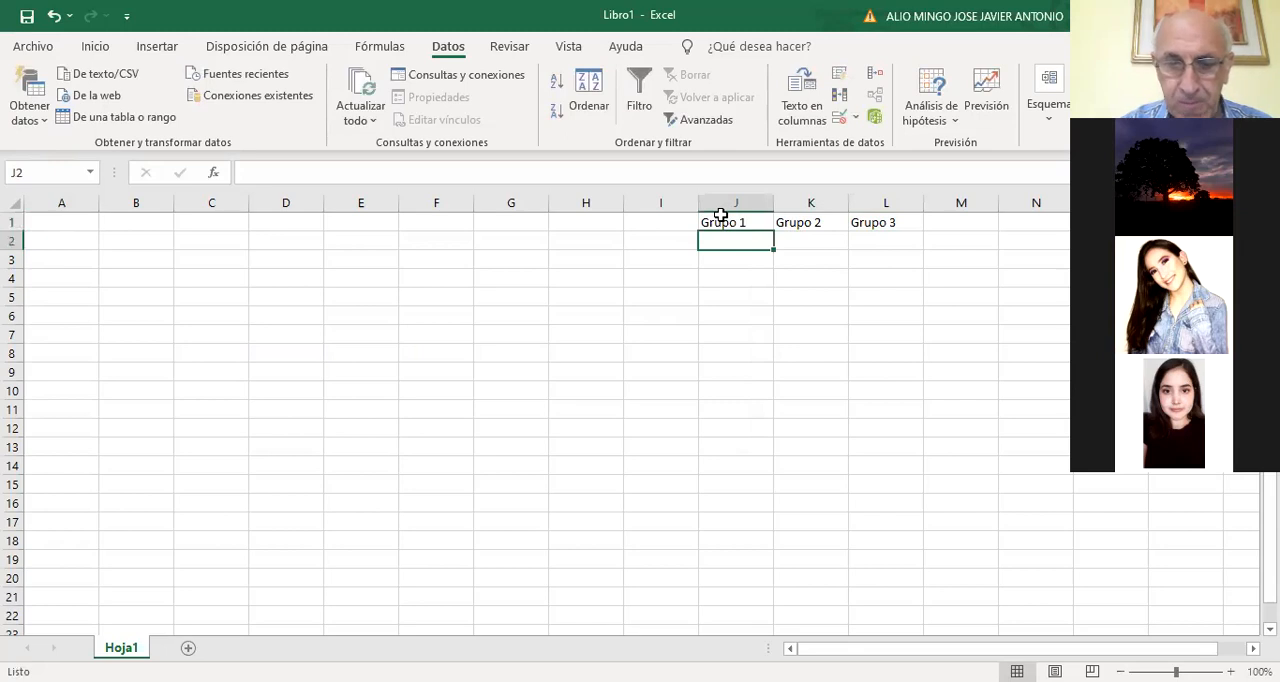
Enter Datos 1 in J2 and Dato 2 in J3, and autofill both cells down to row 7 and across to column L
type("Datos 1")
key("Return")
type("Dato 1")
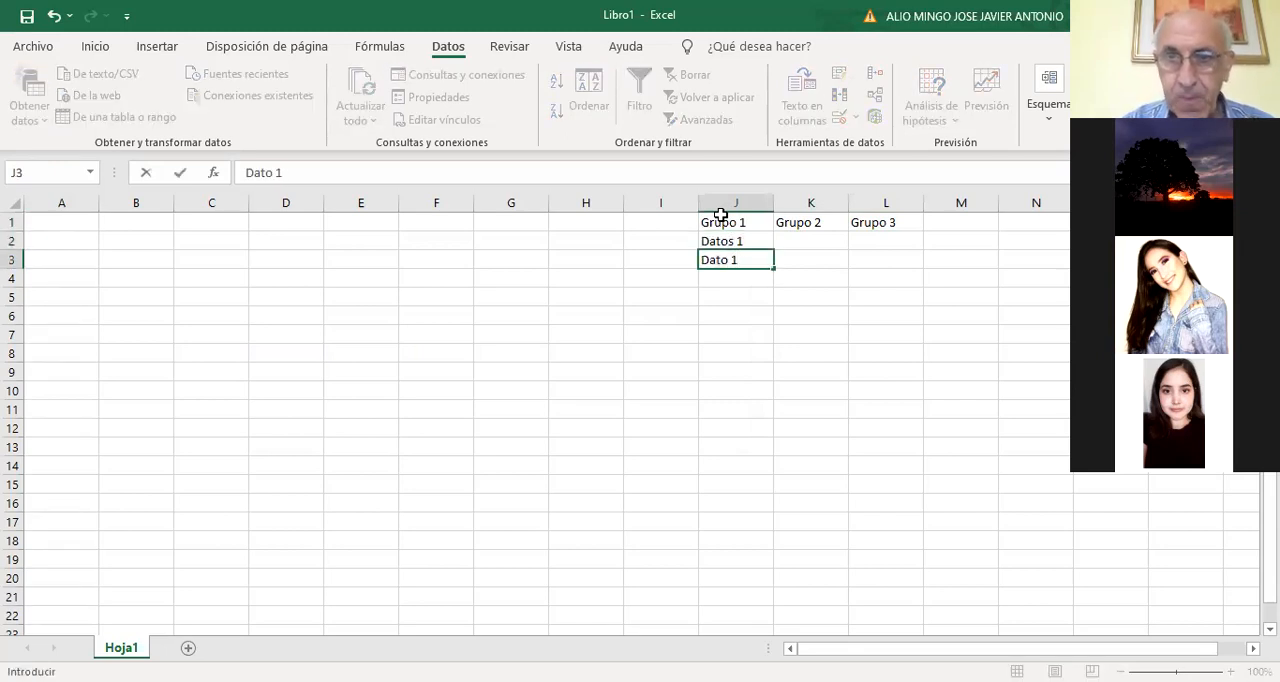
key("BackSpace")
type("2")
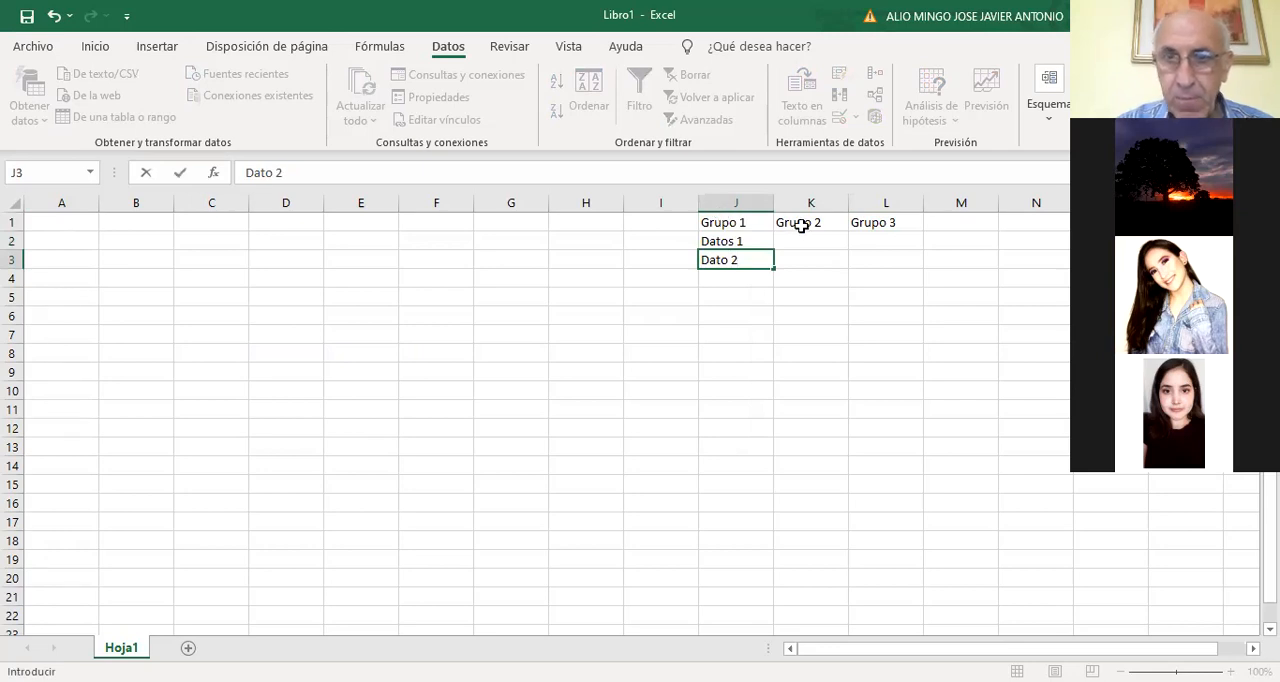
left_click_drag(766, 243, 772, 268)
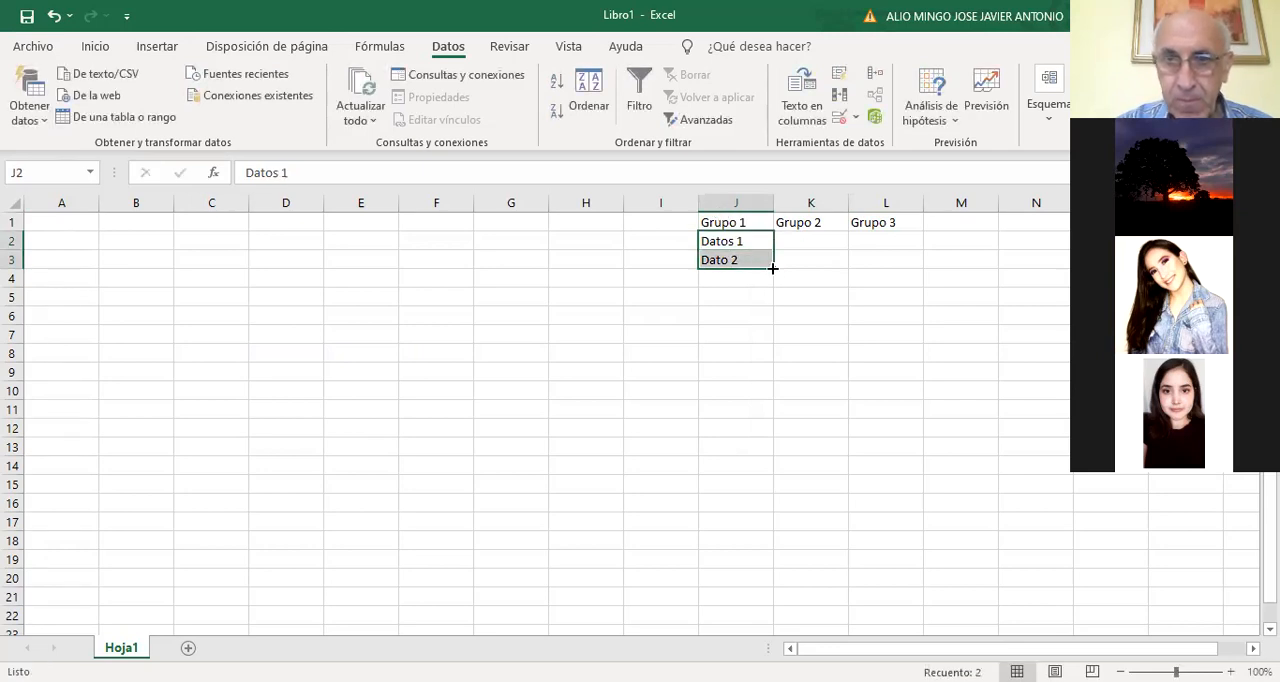
left_click_drag(772, 328, 911, 343)
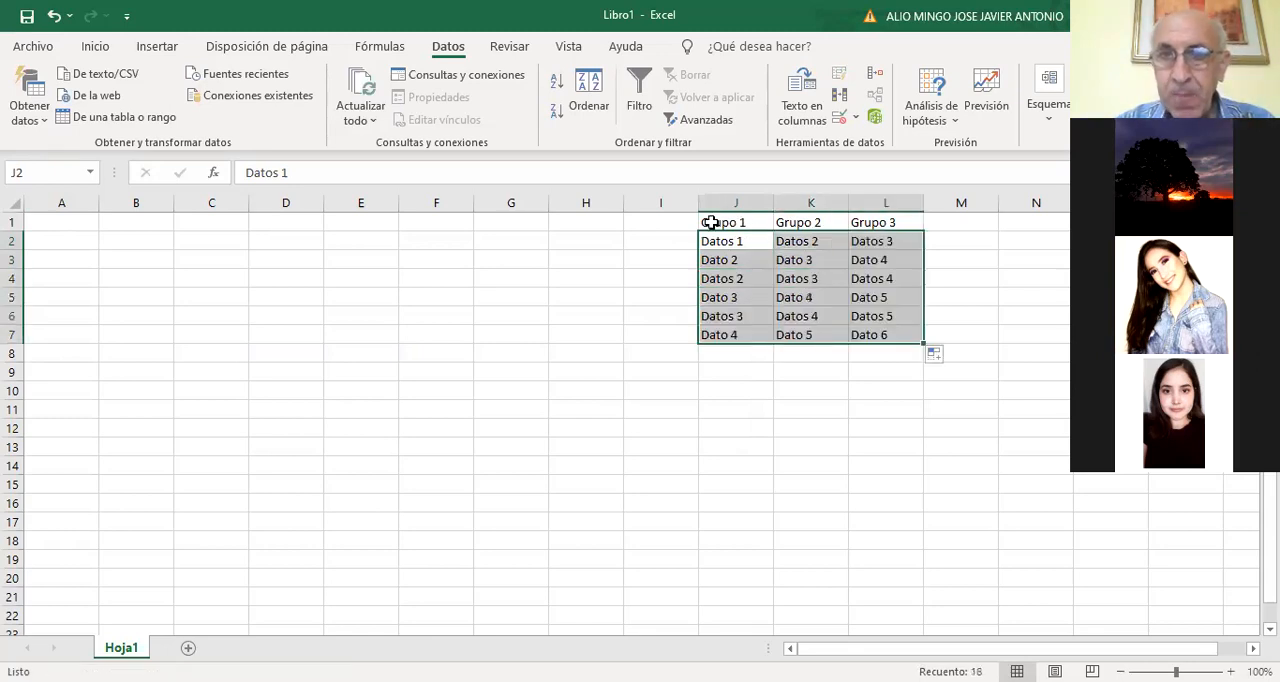
Start a single-factor analysis of variance with input range $J$1:$L$8, grouped by columns, and enable labels in the first row
left_click_drag(710, 222, 889, 222)
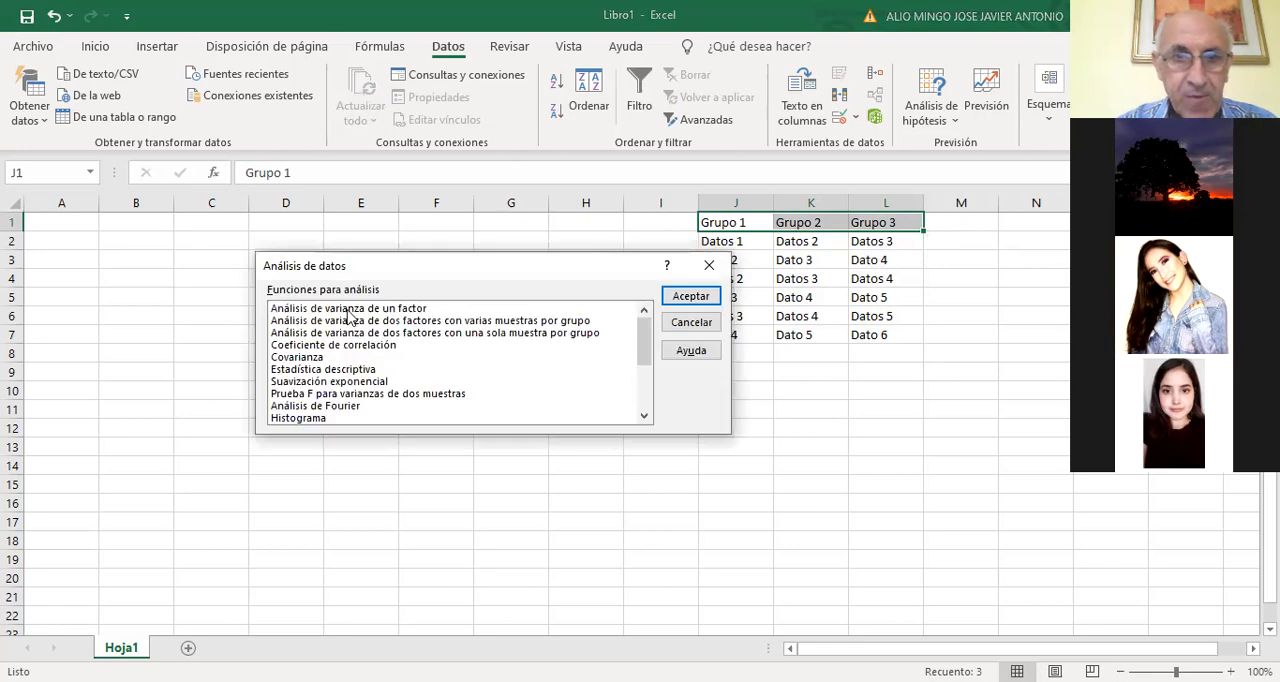
left_click(702, 297)
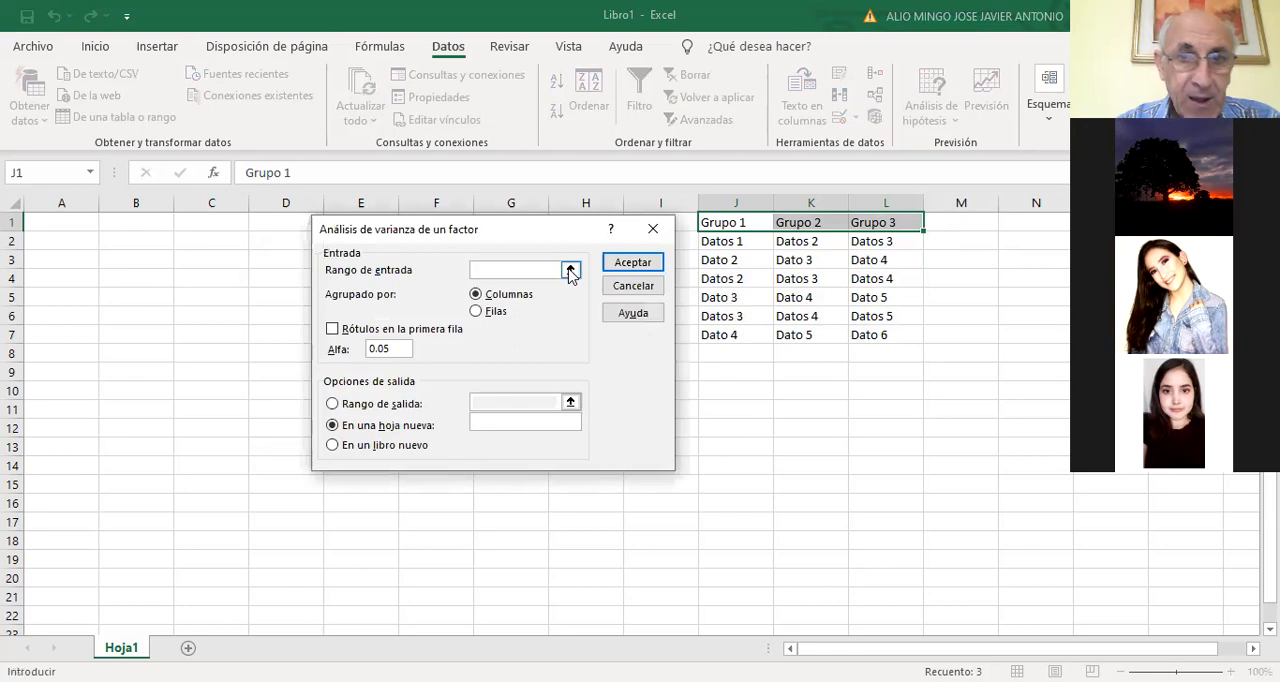
left_click(571, 272)
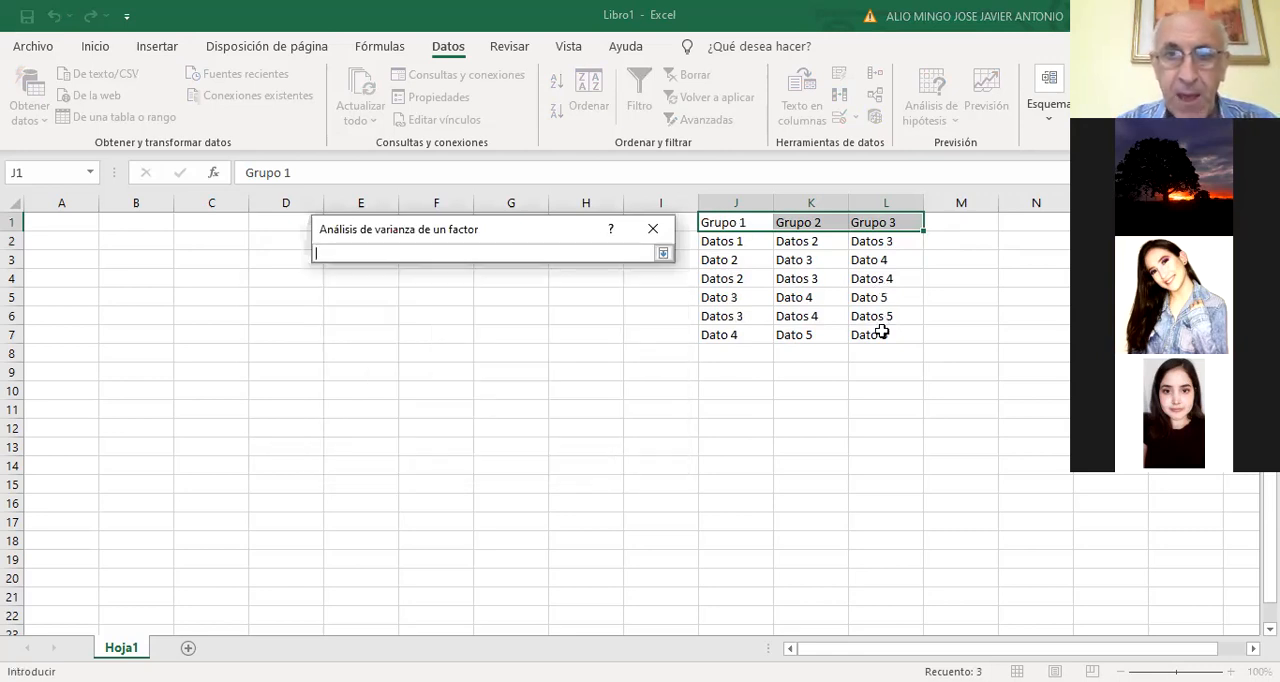
left_click_drag(881, 331, 881, 344)
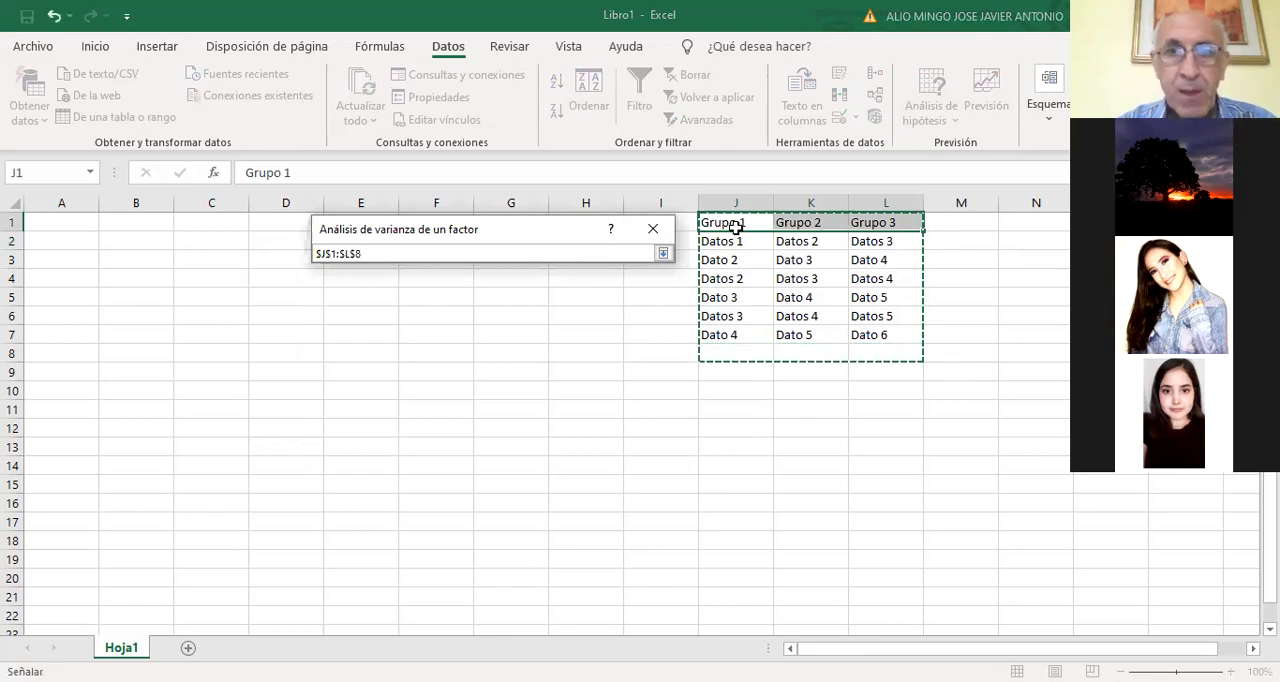
left_click(663, 255)
left_click(332, 330)
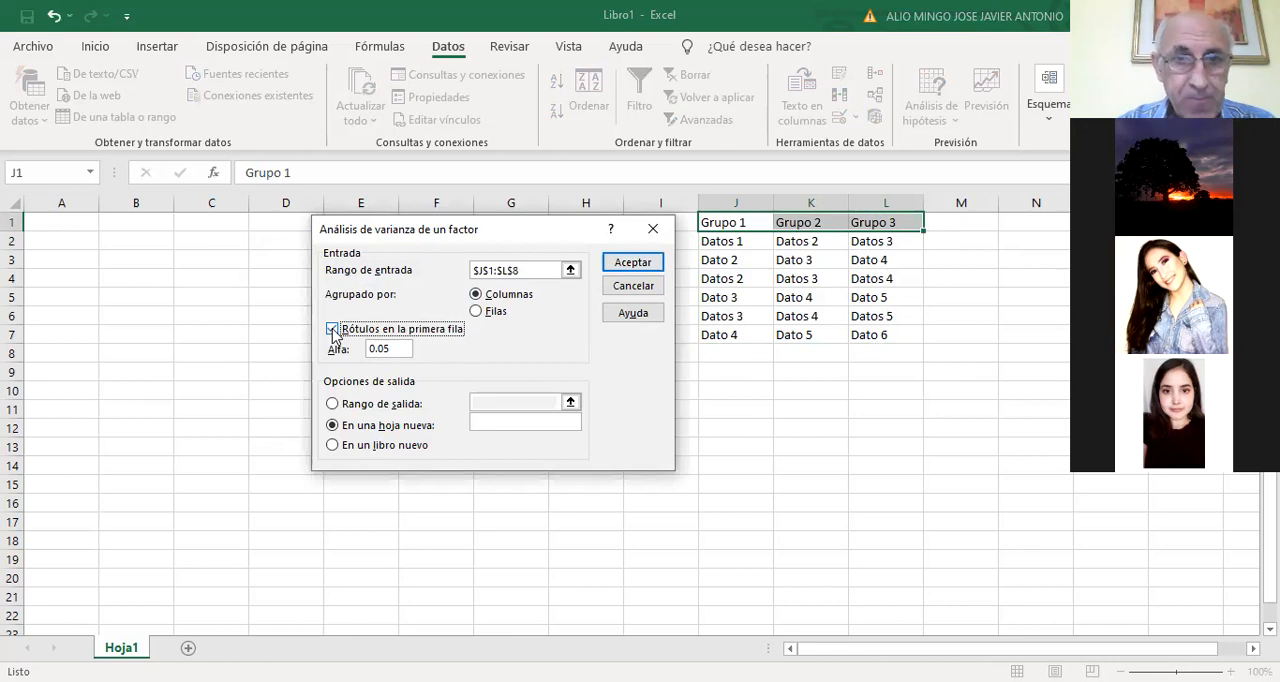
Direct the variance analysis output to cell $N$1, and cancel the analysis without running it
left_click(334, 405)
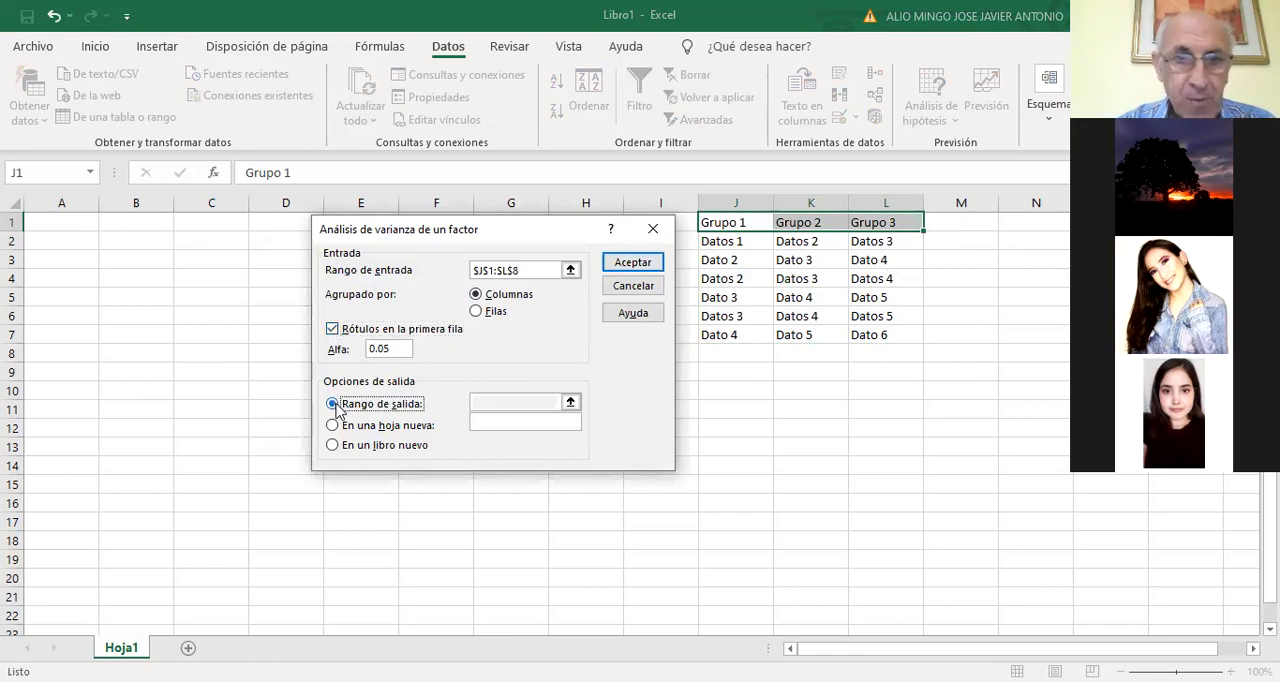
left_click(565, 396)
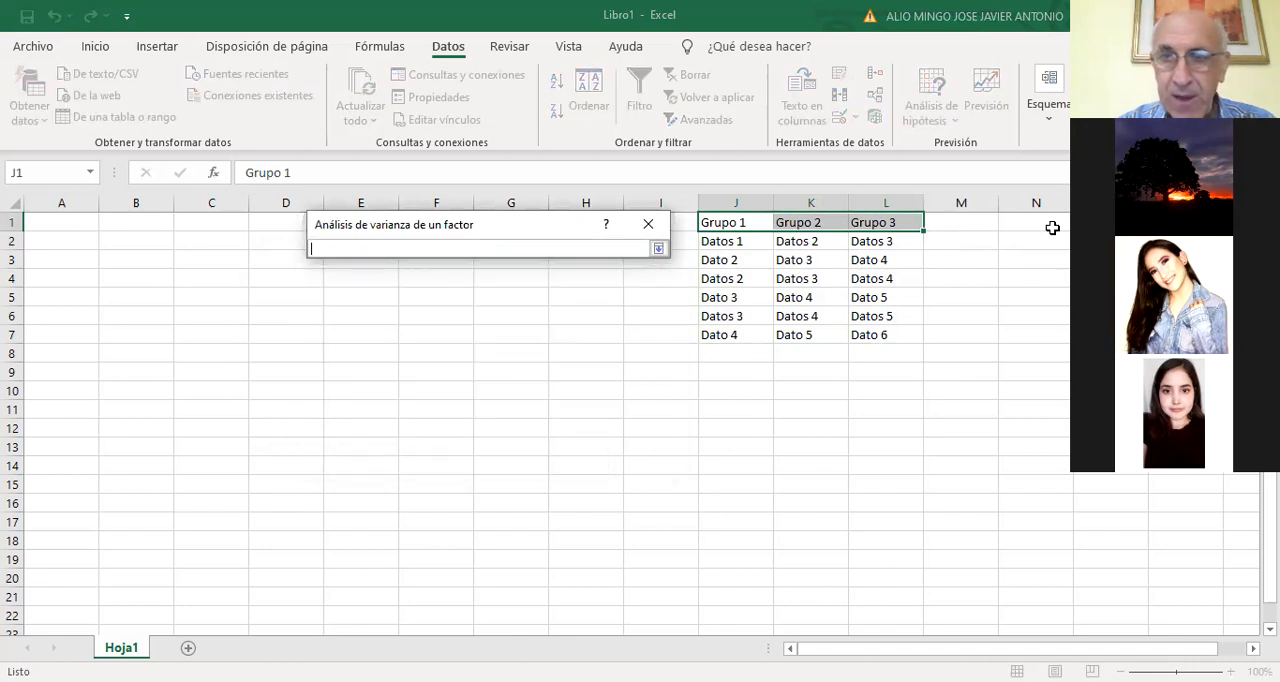
left_click(1052, 228)
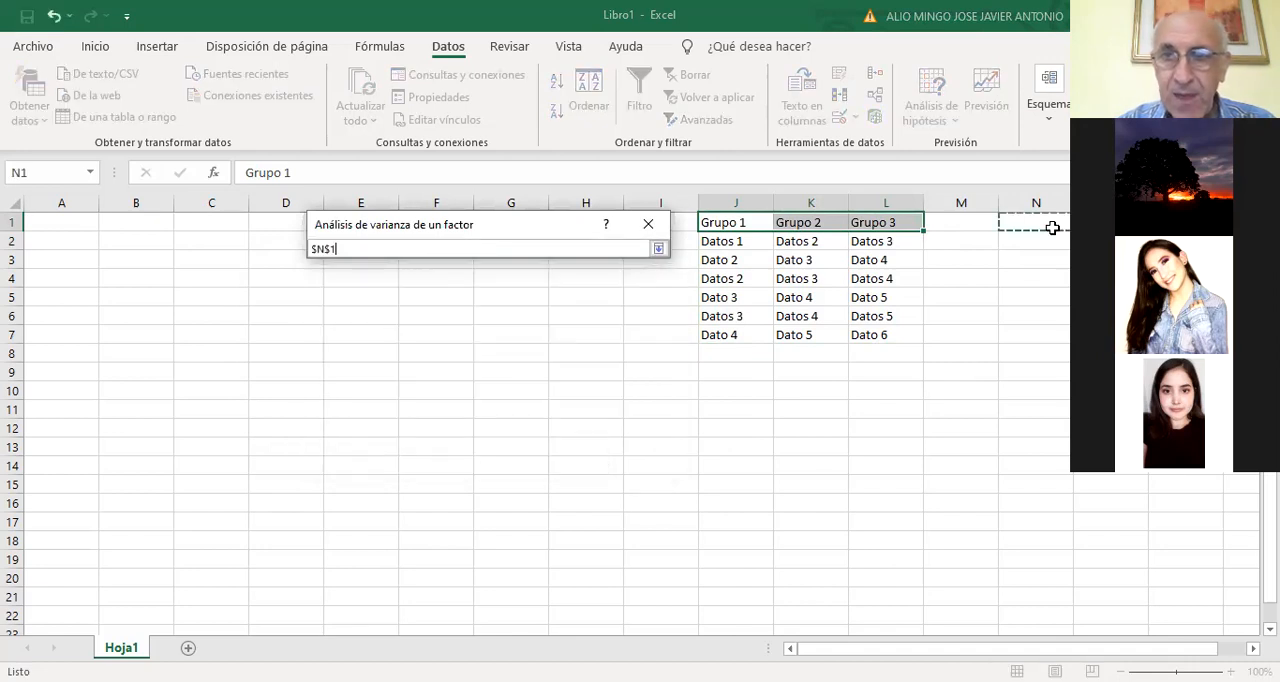
left_click(658, 249)
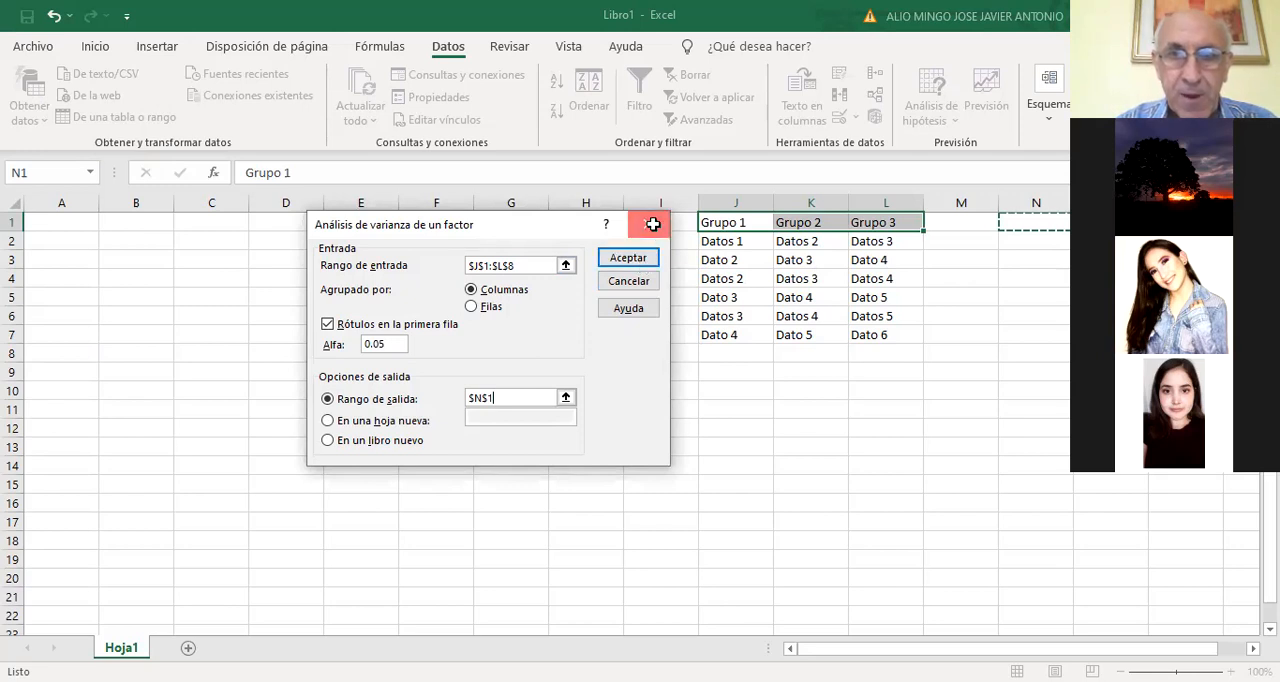
left_click(653, 224)
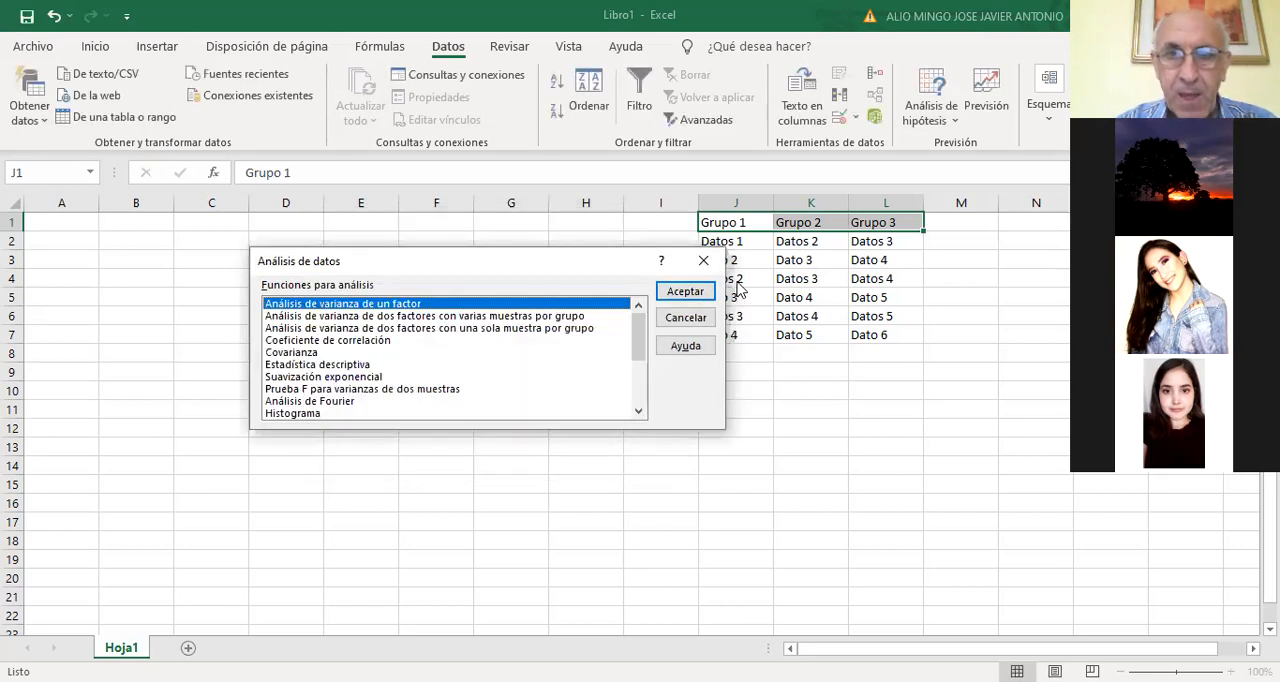
left_click(705, 318)
Enter the headings Var 1, Var 2, Var 3 and Datos in cells J9 to M9
left_click(713, 373)
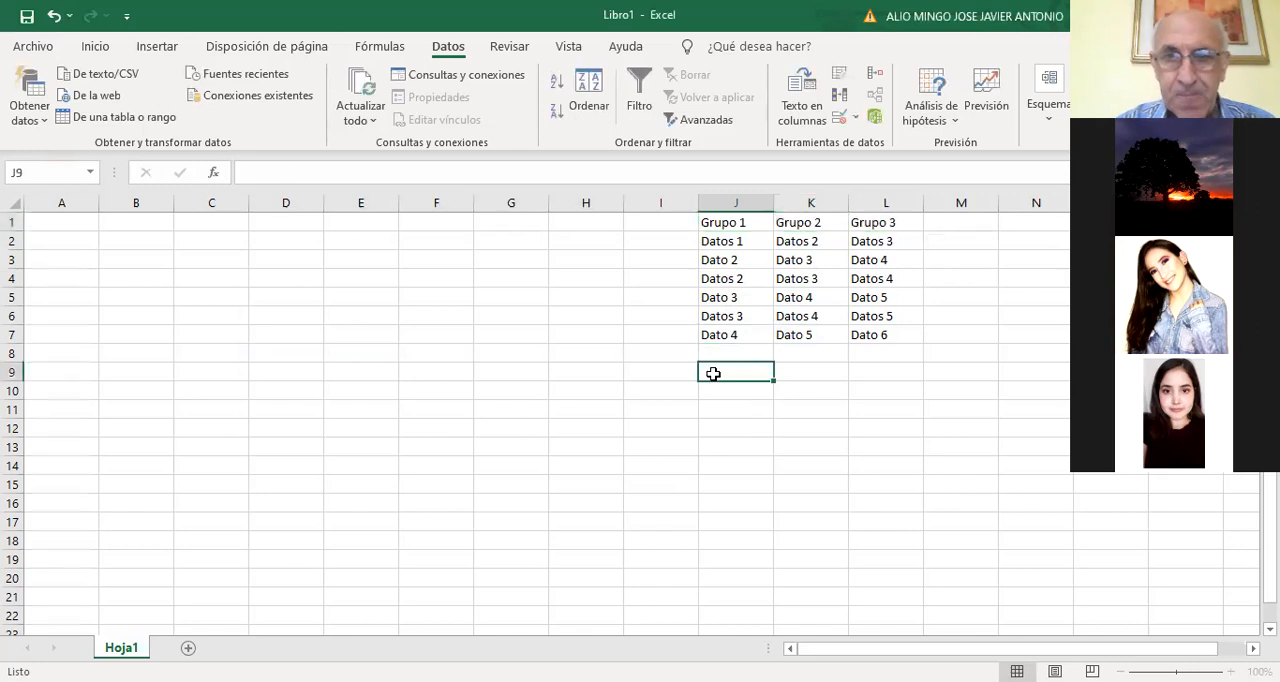
type("Nombre")
key("BackSpace")
key("BackSpace")
key("BackSpace")
key("BackSpace")
key("BackSpace")
key("BackSpace")
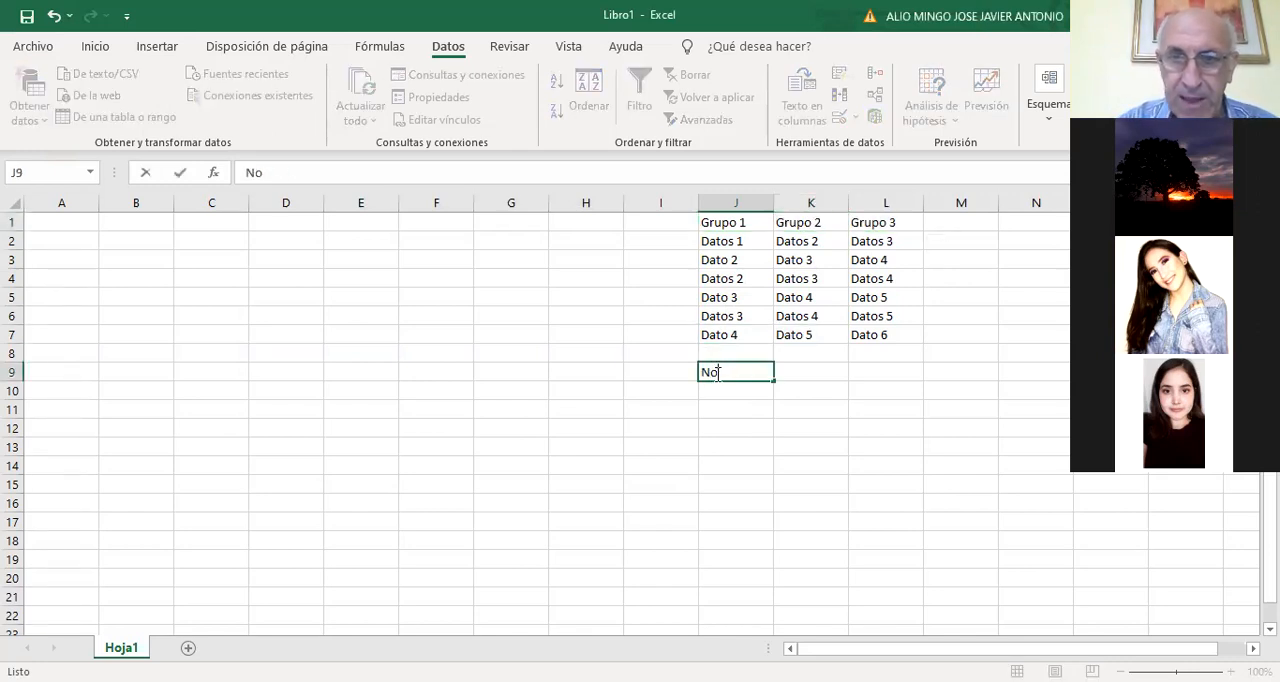
type("Var 1")
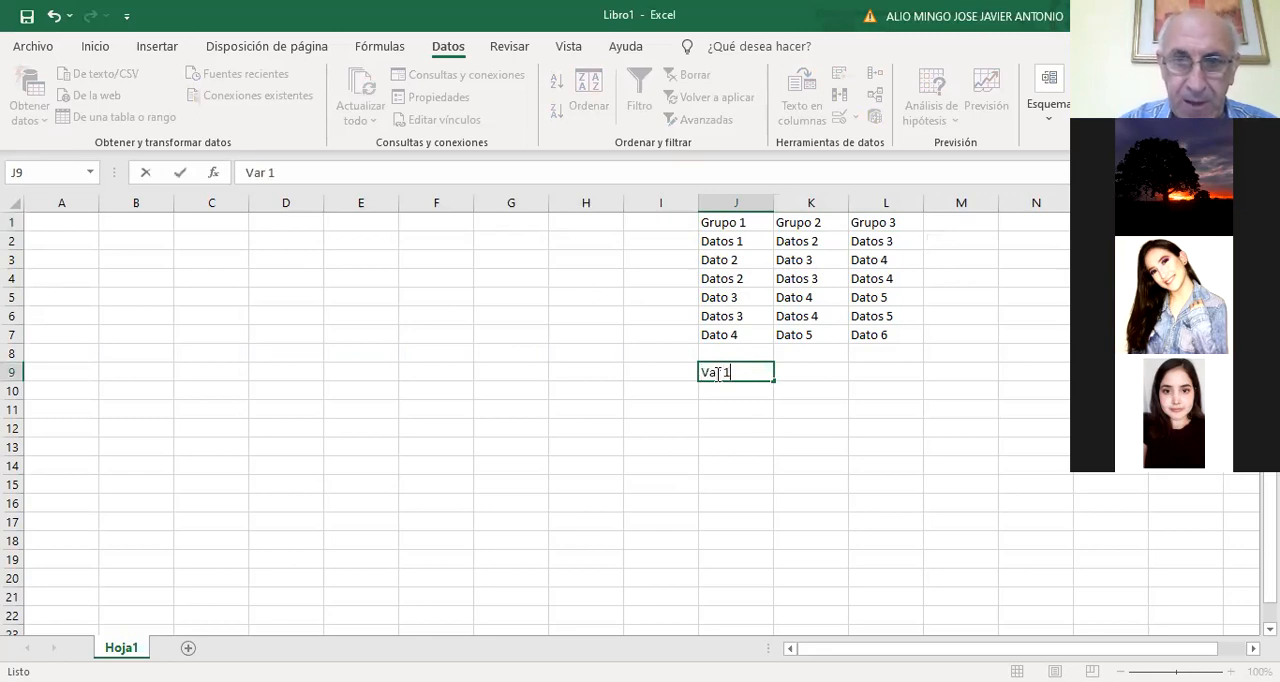
key("Tab")
type("Var 2")
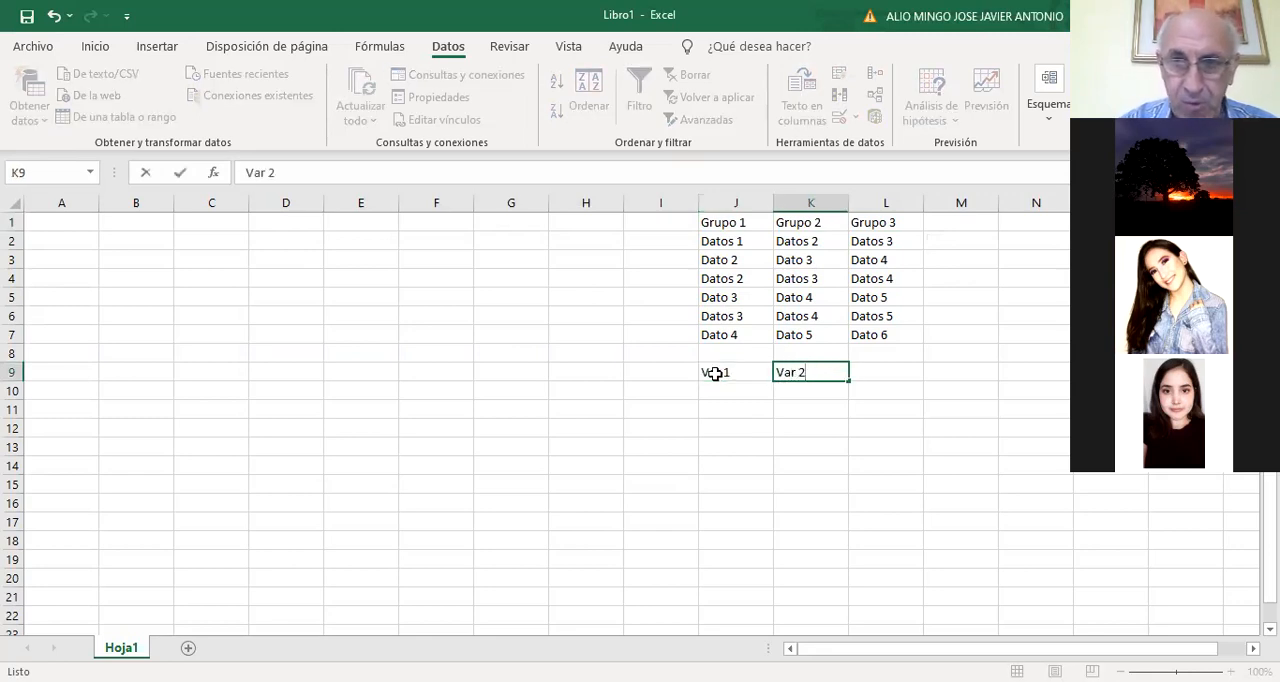
key("Tab")
type("Var 3")
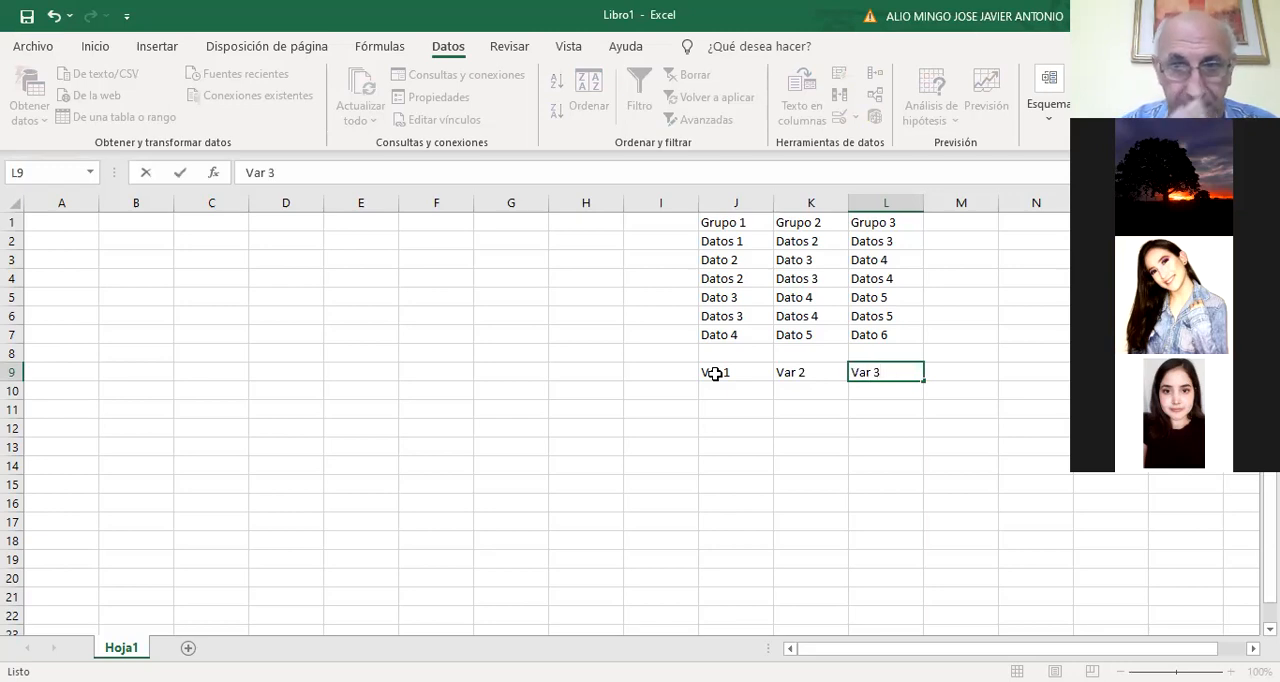
key("Tab")
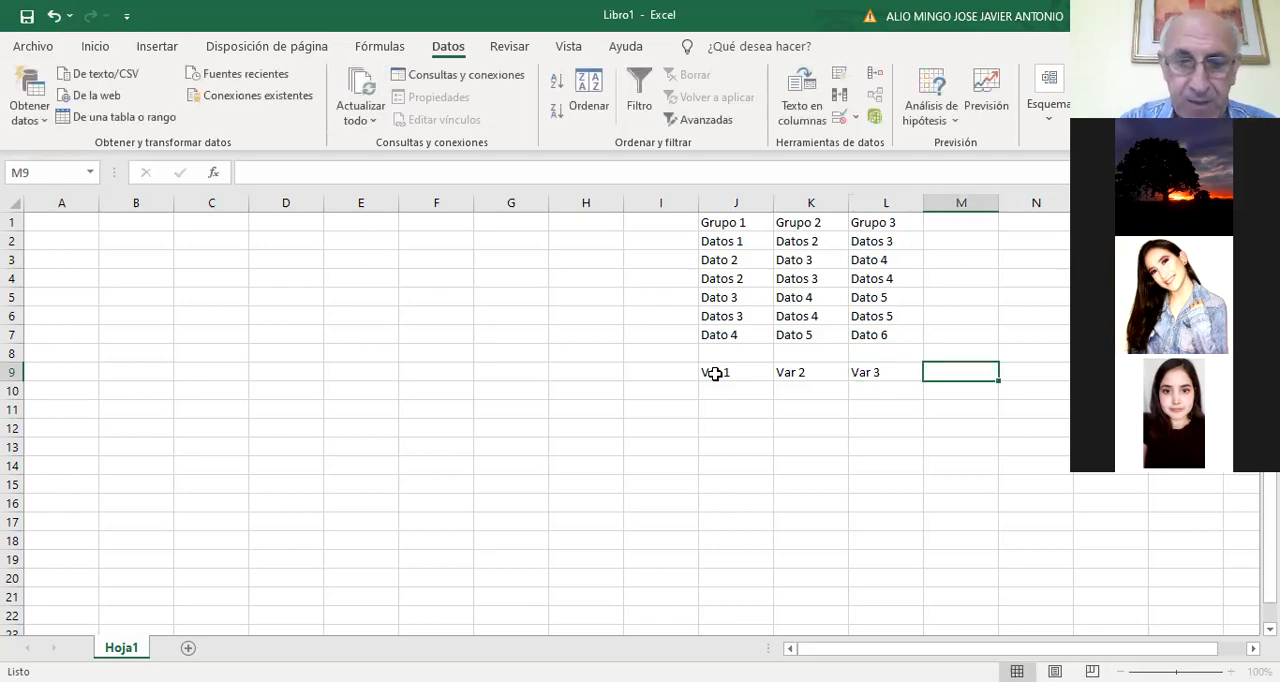
type("Datos")
key("Return")
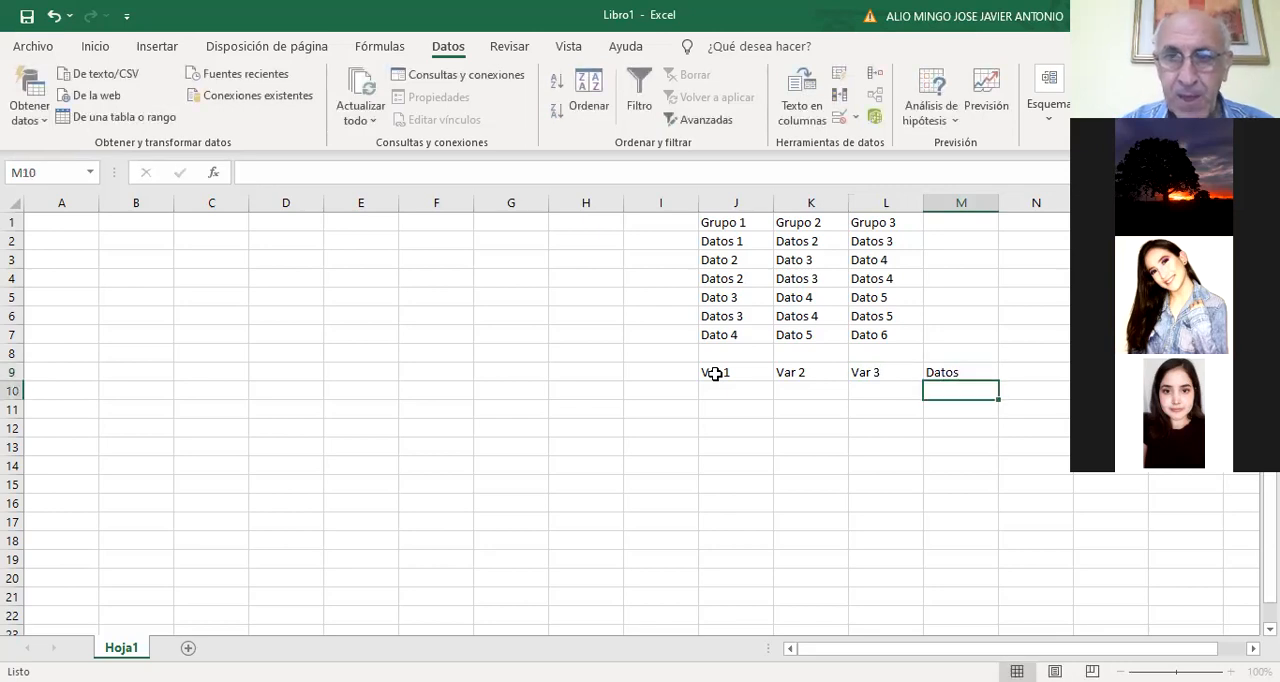
Delete the Var 2 and Var 3 headings and move the Datos heading to K9, next to Var 1
key("Left")
key("Up")
key("Delete")
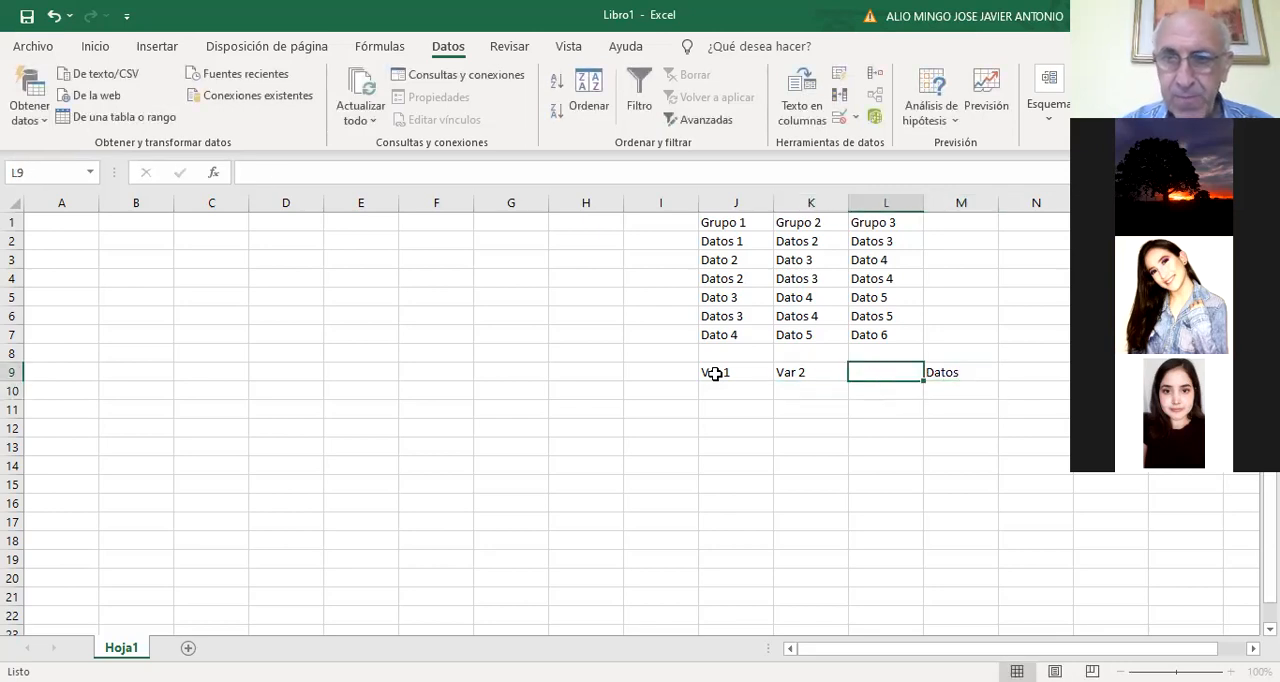
key("Left")
key("Delete")
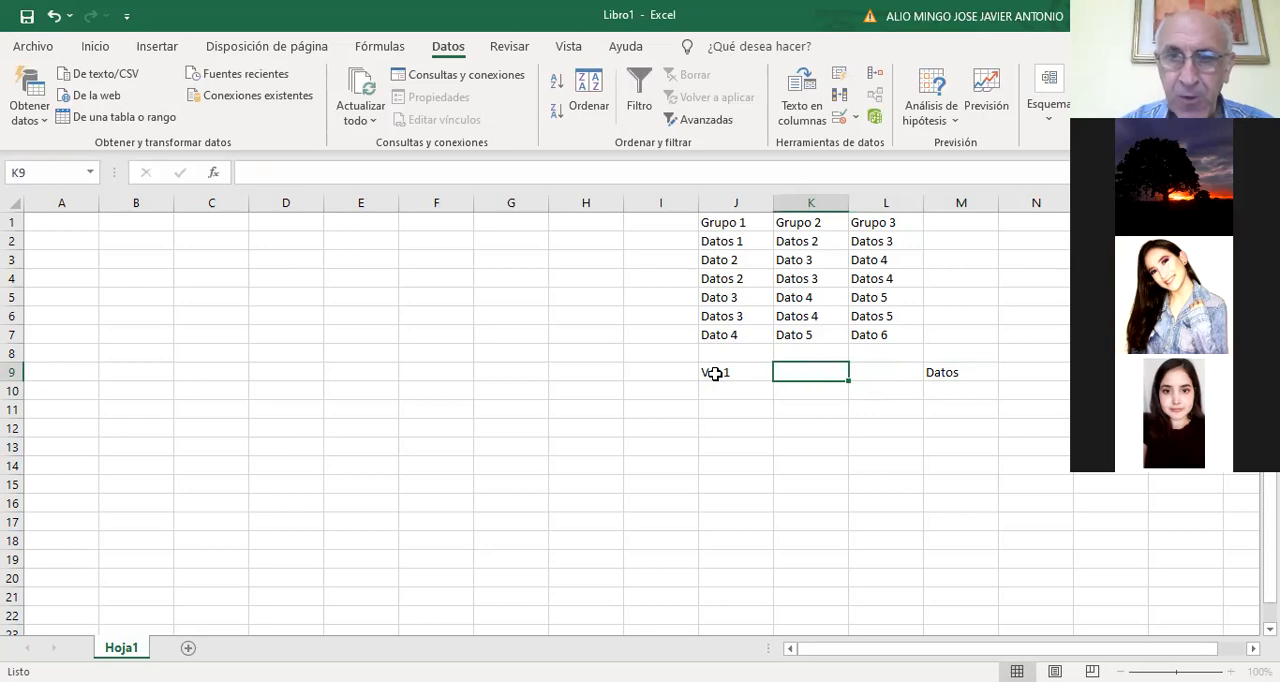
key("Right")
key("Right")
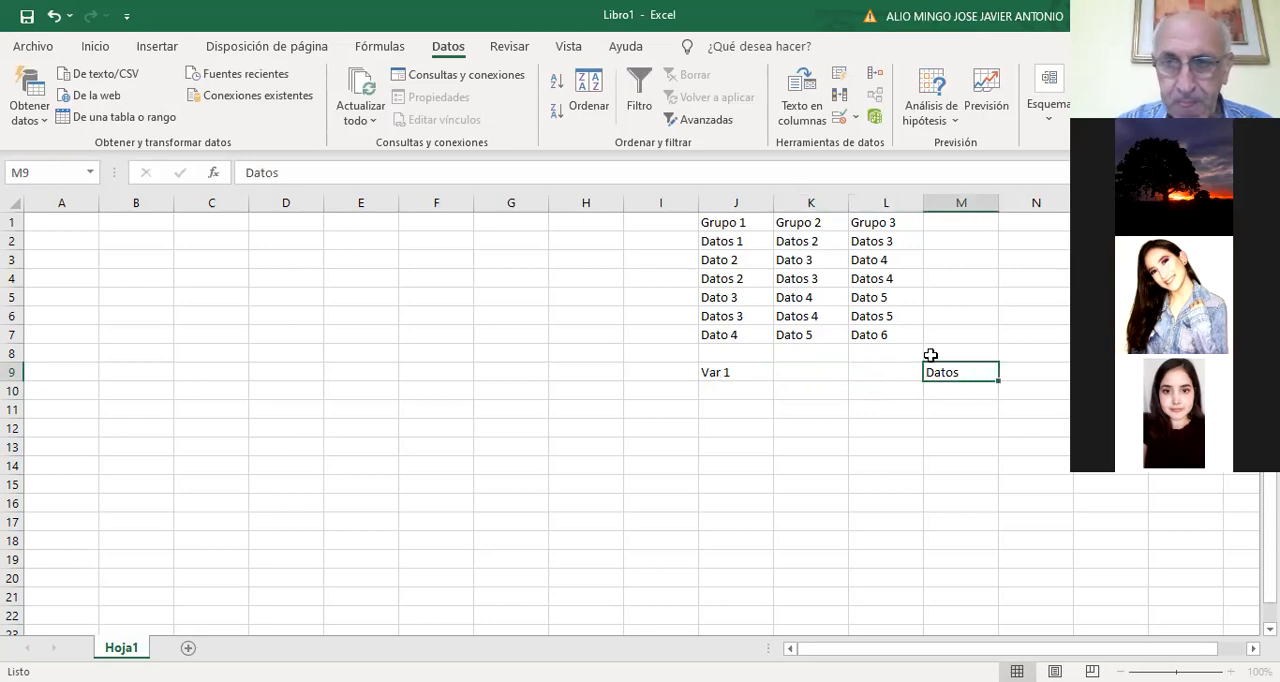
left_click_drag(925, 373, 805, 376)
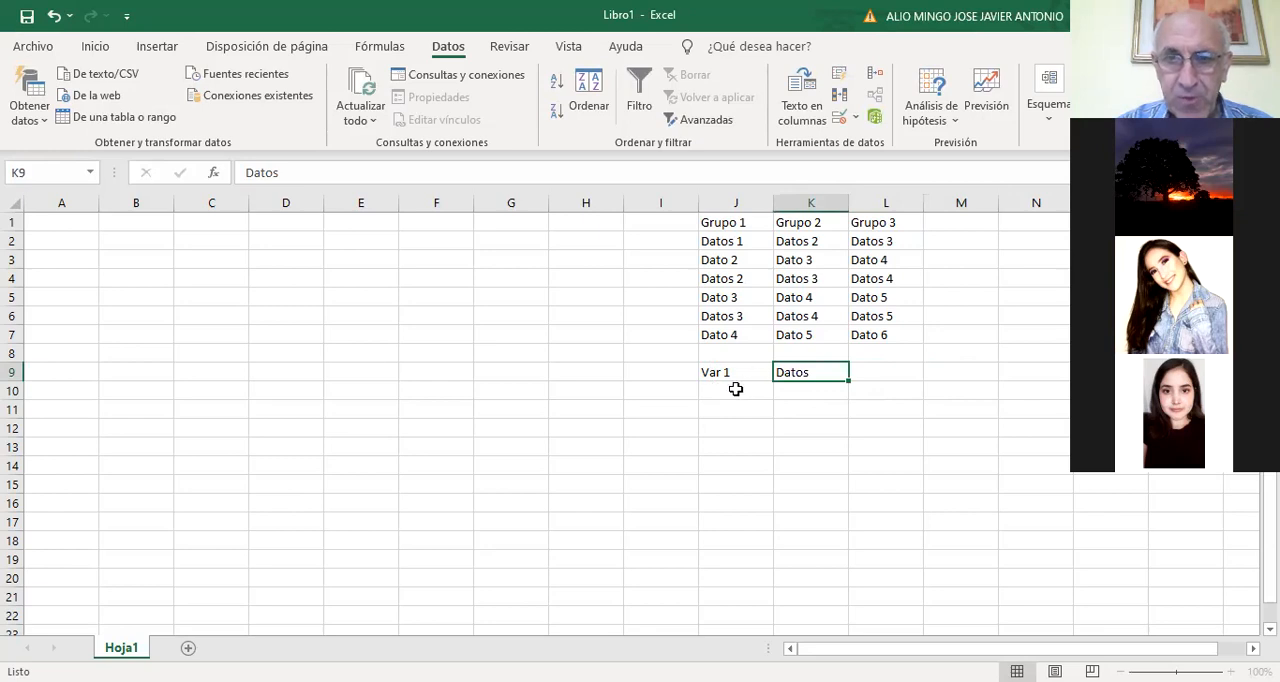
Enter T1 in cell J10 as the first entry under the Var 1 heading
left_click(735, 388)
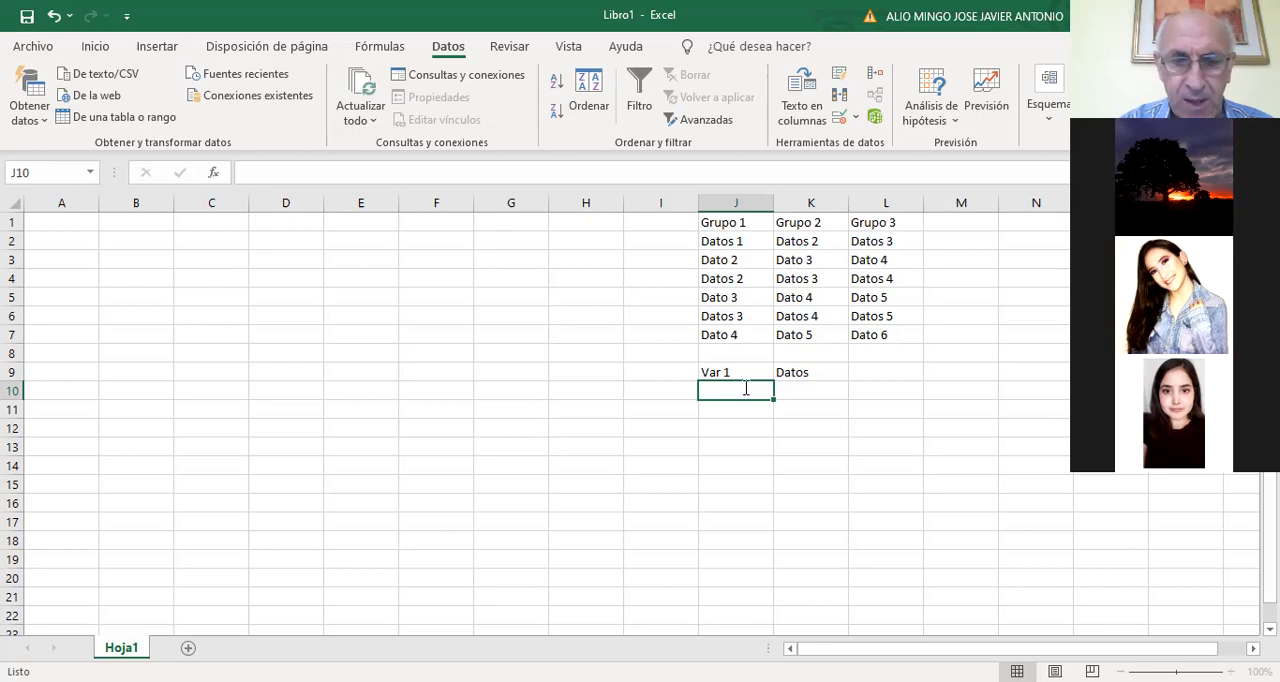
type("T1")
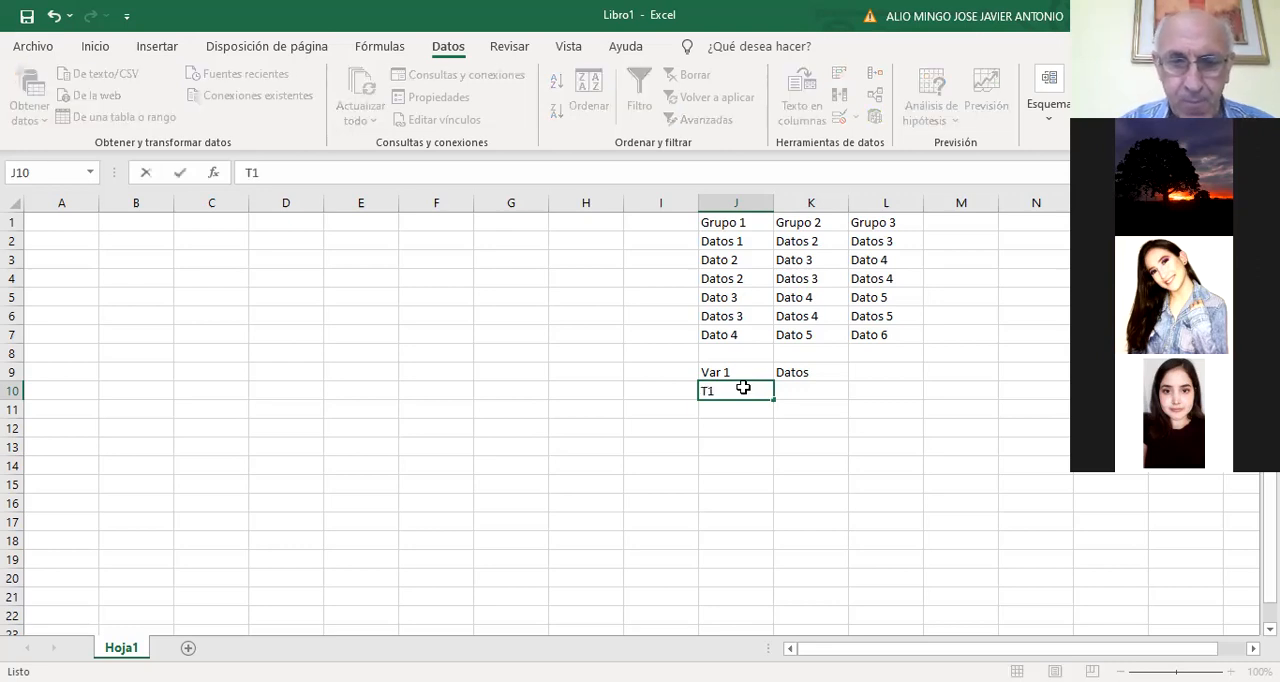
key("Return")
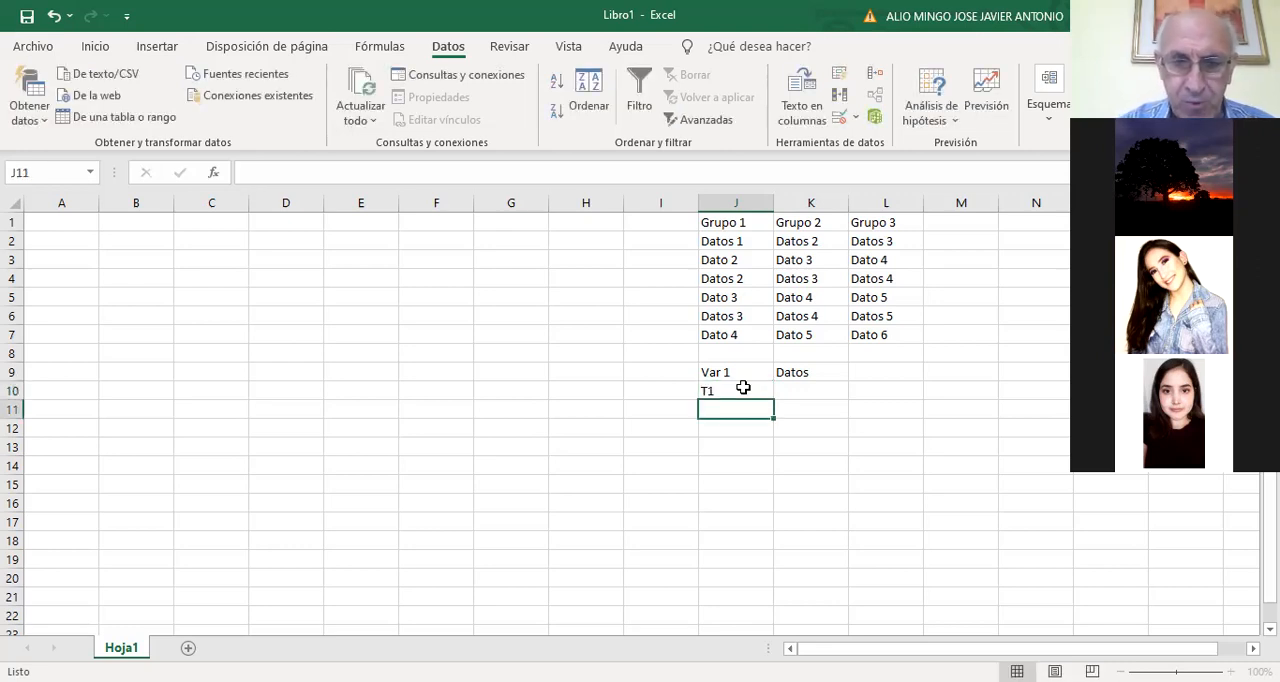
Enter T1 in cells J11 to J13 under the Var 1 heading
type("T1")
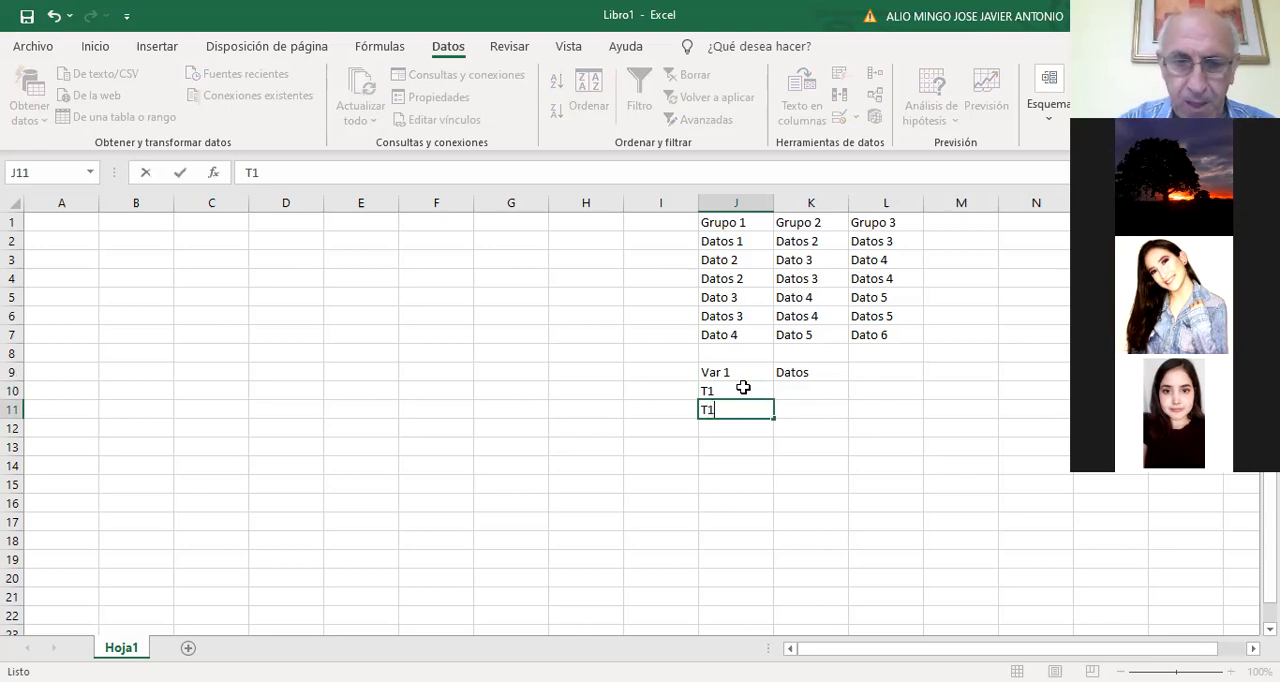
key("Return")
type("T1")
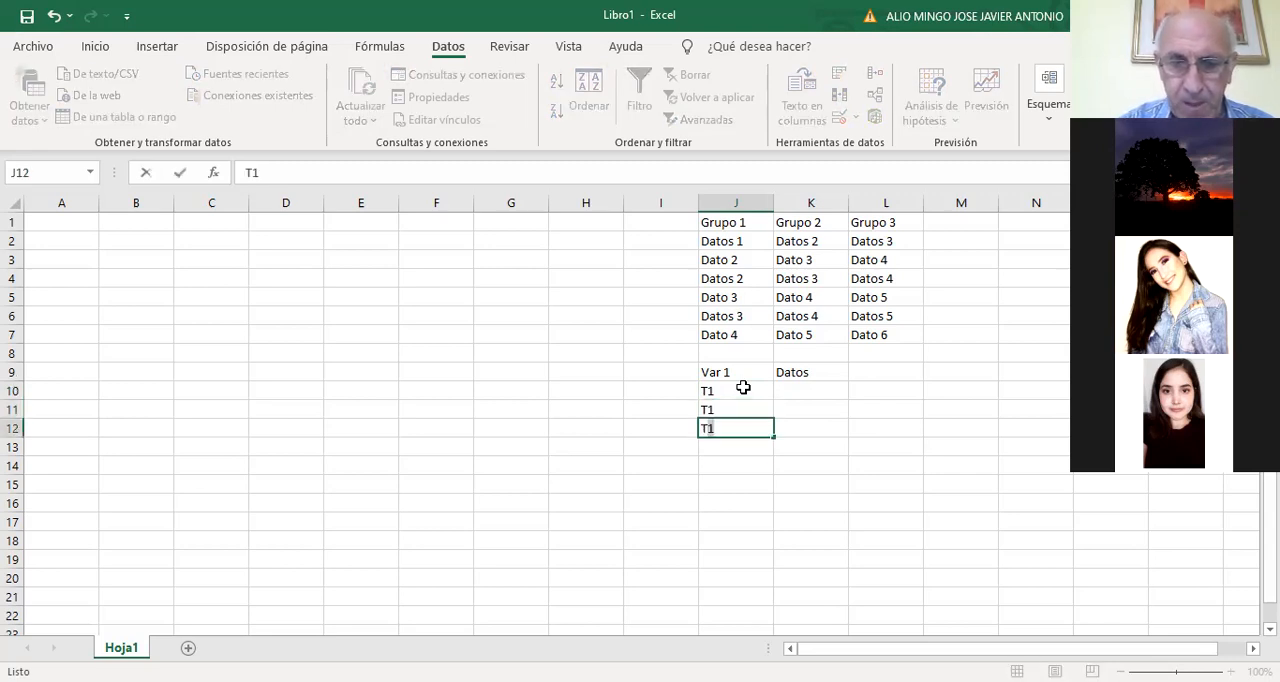
key("Return")
type("T1")
key("Return")
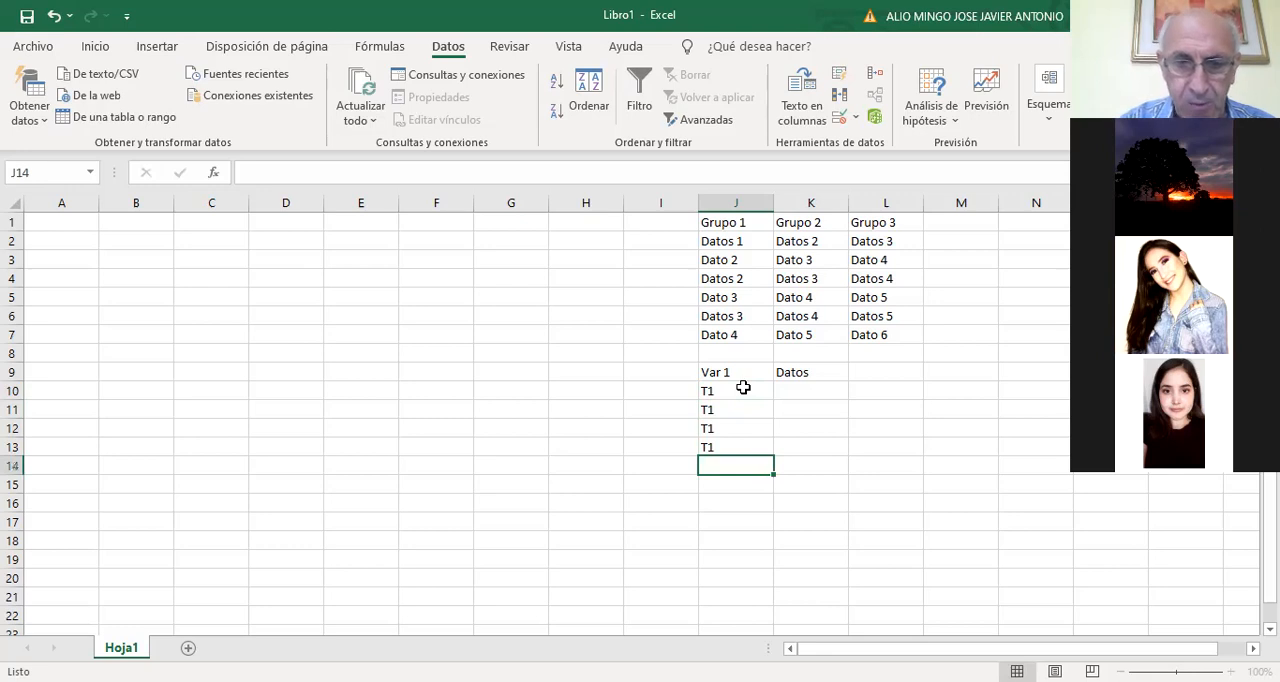
Enter the second group's label in the Var 1 column: T2 in J14 and J15, t2 in J16 and J17
type("T1")
key("Return")
type("T2")
key("Return")
type("t2")
key("Return")
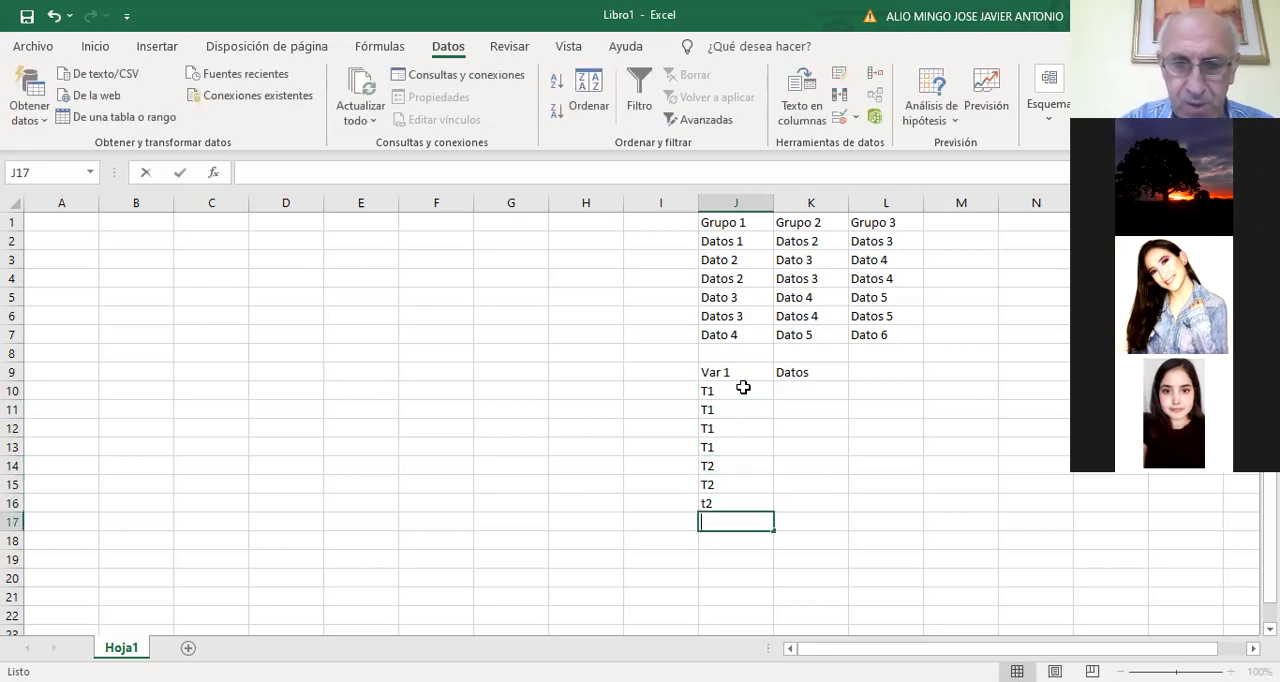
type("t2")
key("Return")
Enter T3 in cells J18 to J21 of the Var 1 column
type("T3")
key("Return")
type("T3")
key("Return")
type("T3")
key("Return")
type("T3")
key("Tab")
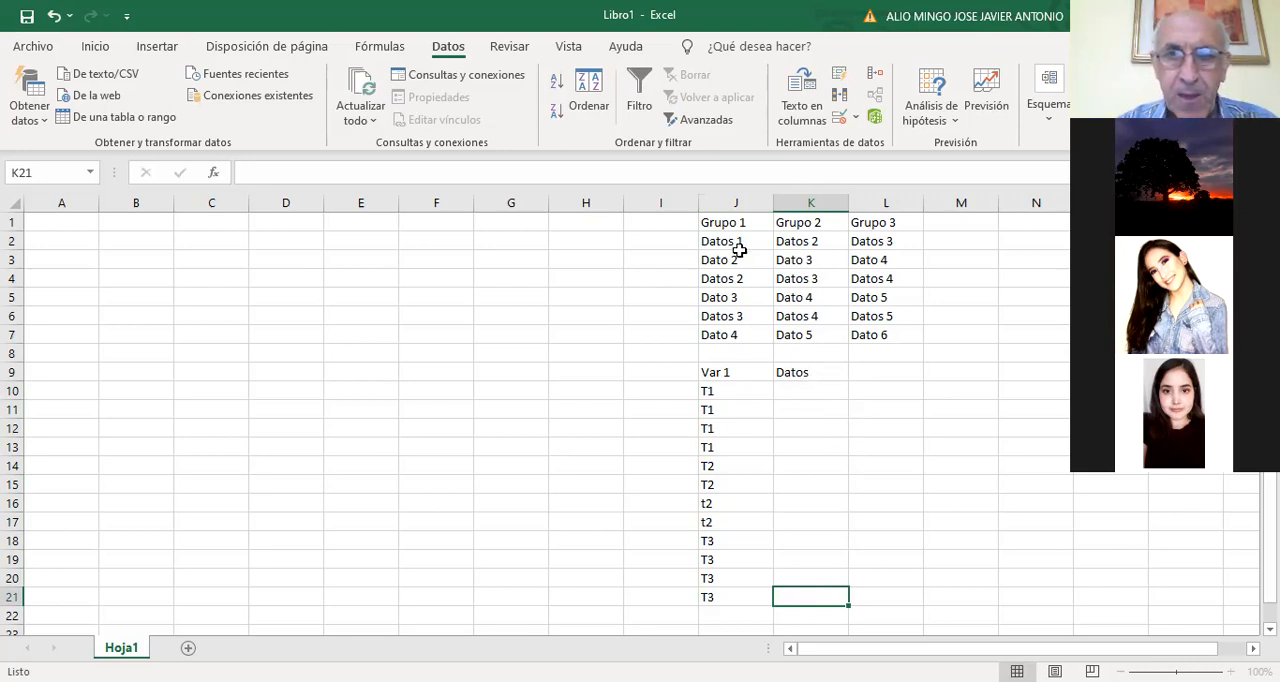
Copy the Grupo 1 data in J2:J7 and paste it under the Datos heading at K10 and again at K16
left_click_drag(737, 248, 733, 328)
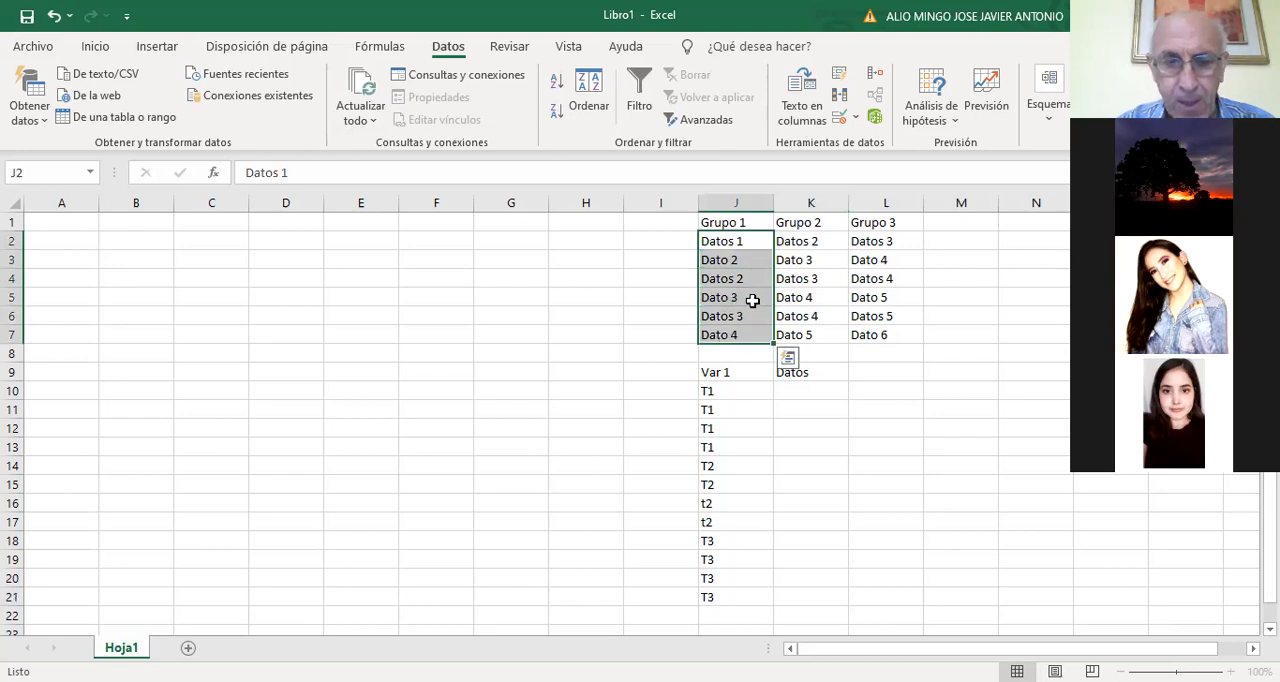
key("ctrl+c")
left_click(807, 389)
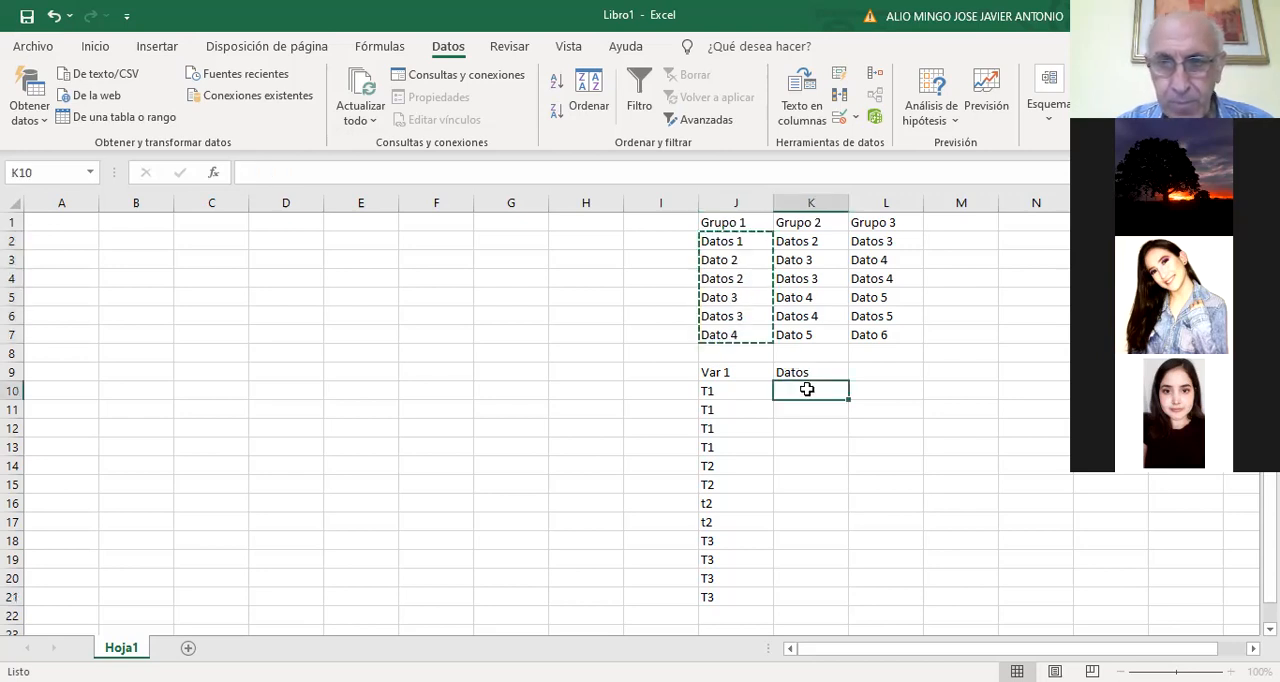
key("ctrl+v")
left_click(808, 501)
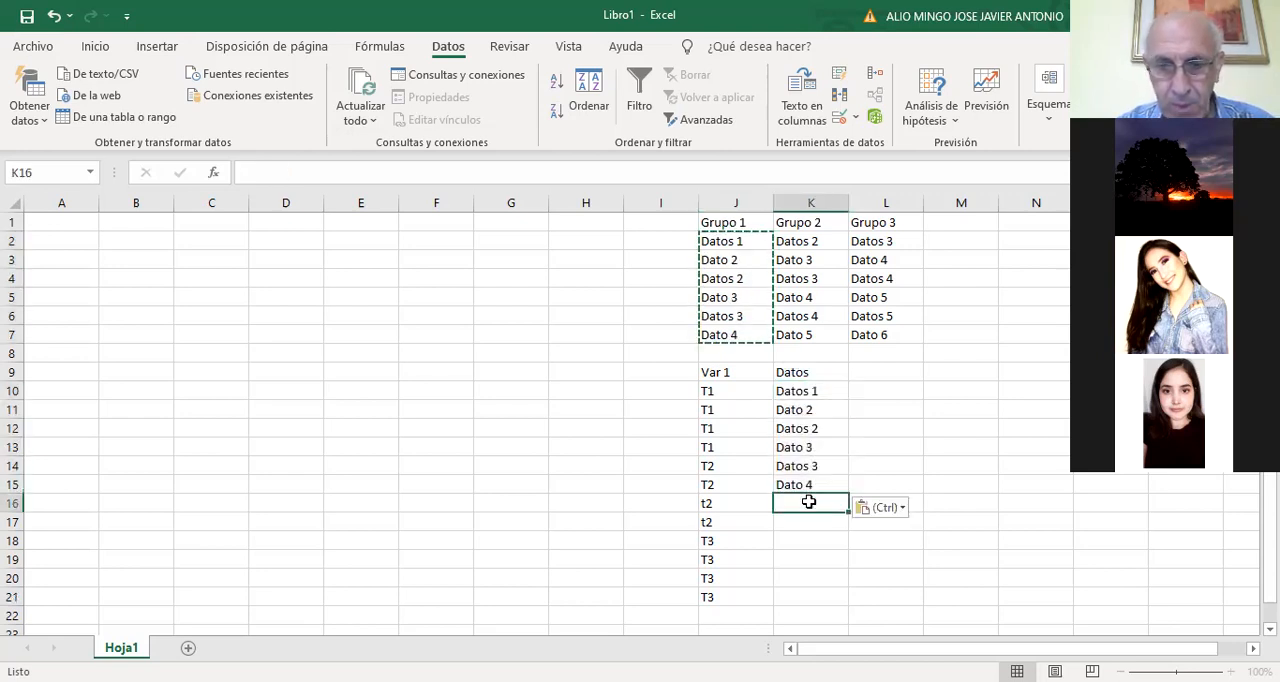
key("ctrl+v")
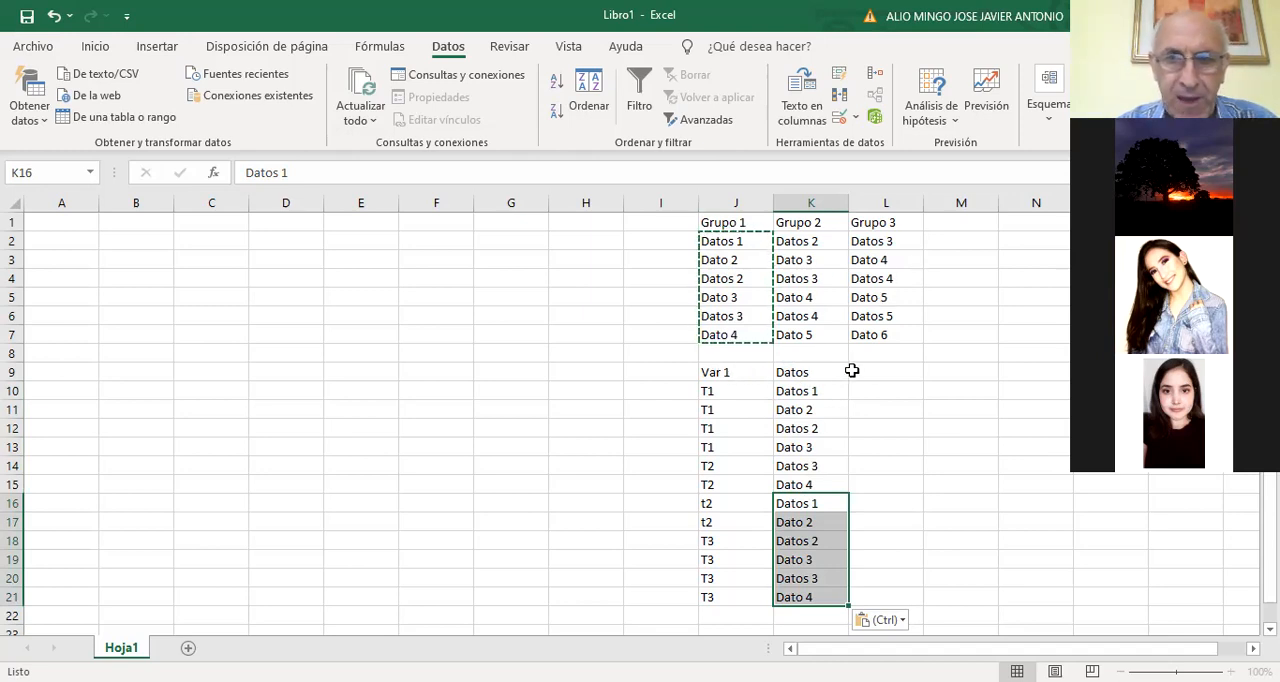
Move the Datos column from K9:K21 to L9:L21 and enter the heading Var in K9
left_click_drag(826, 371, 850, 565)
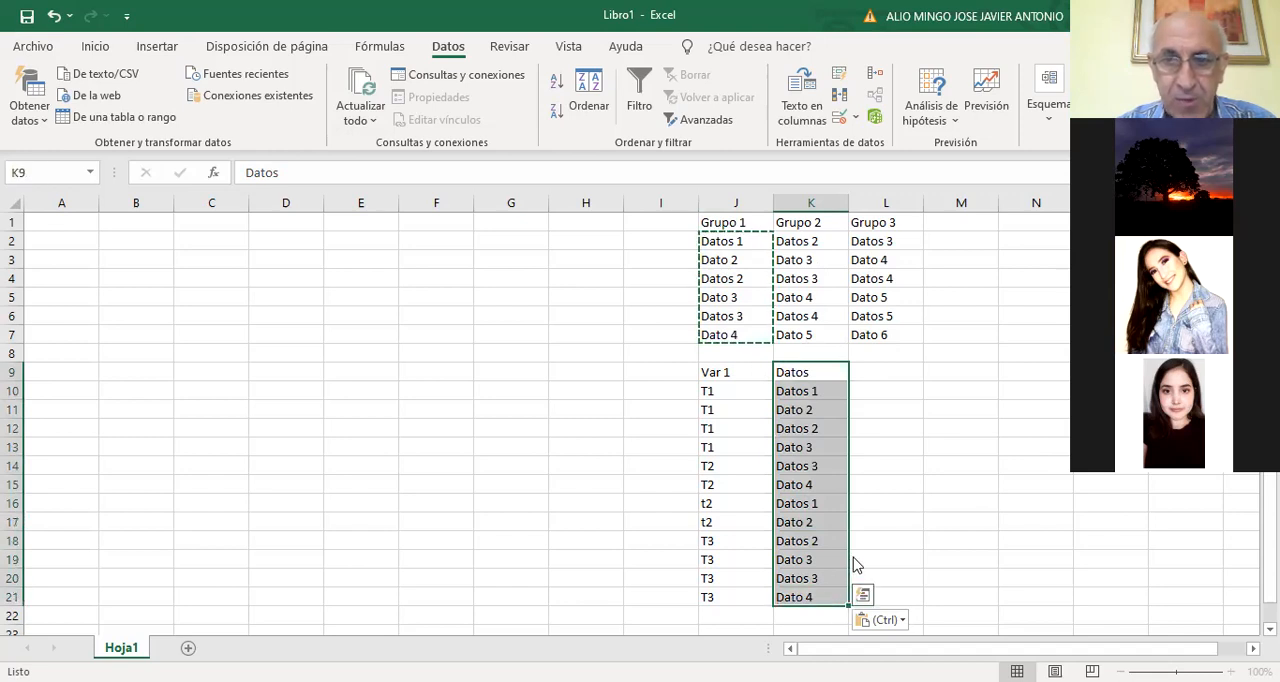
key("ctrl+z")
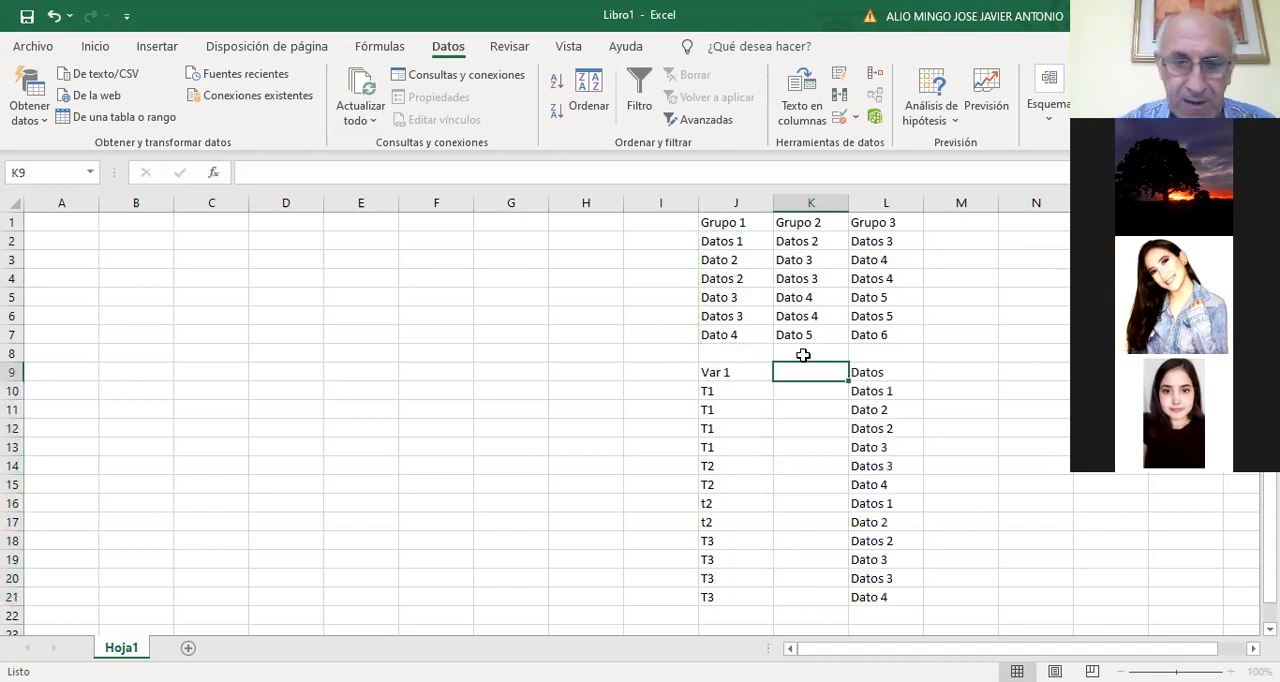
type("Var")
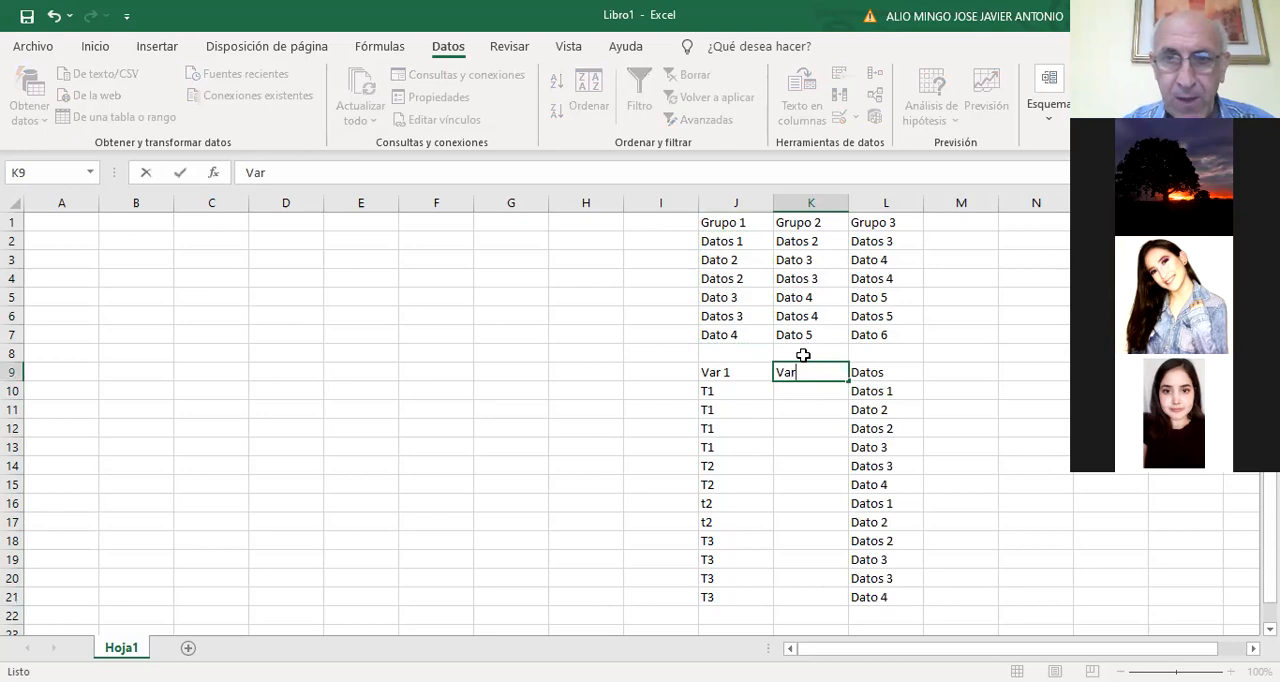
key("Return")
key("Up")
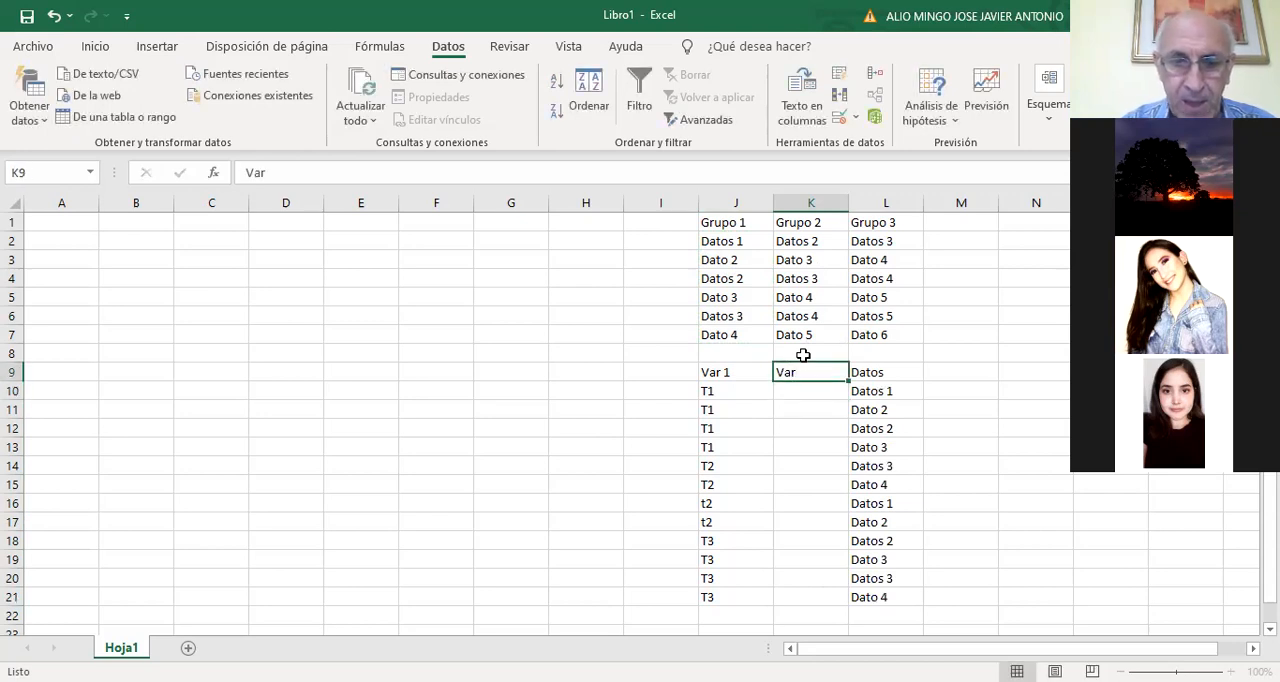
Try to add the number 2 to the Var heading in K9
key("F2")
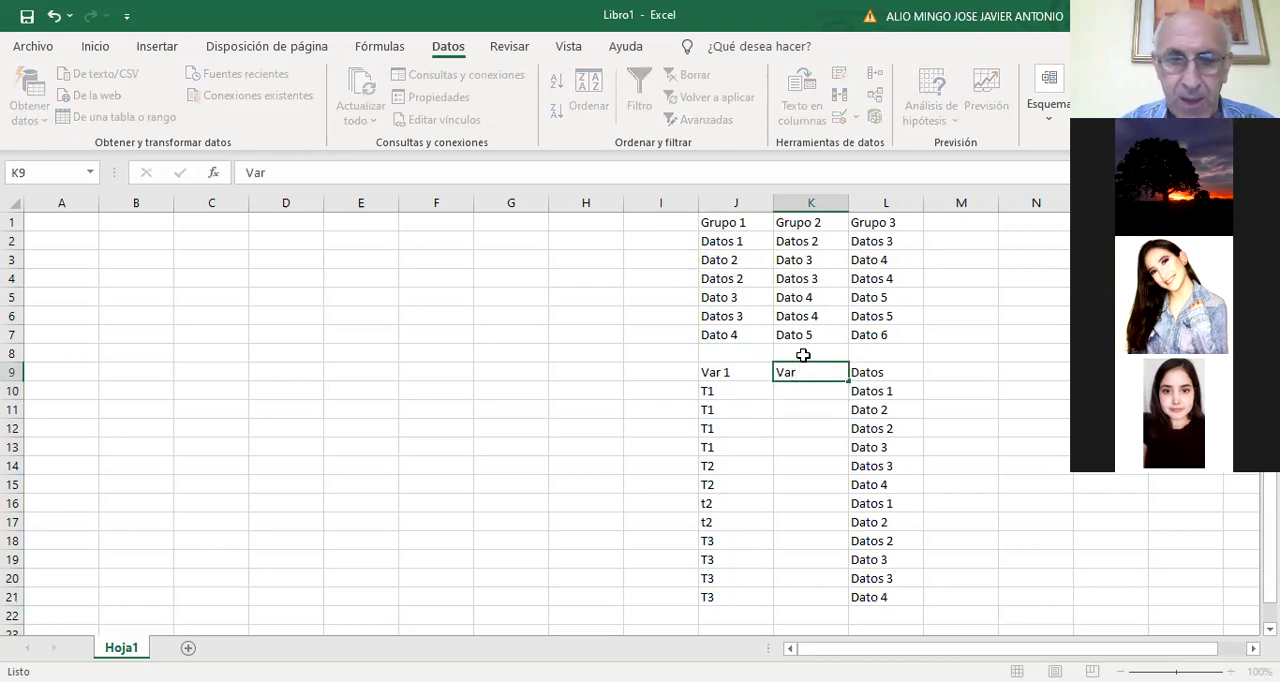
key("Return")
type("2")
key("Up")
key("Up")
key("Down")
key("Down")
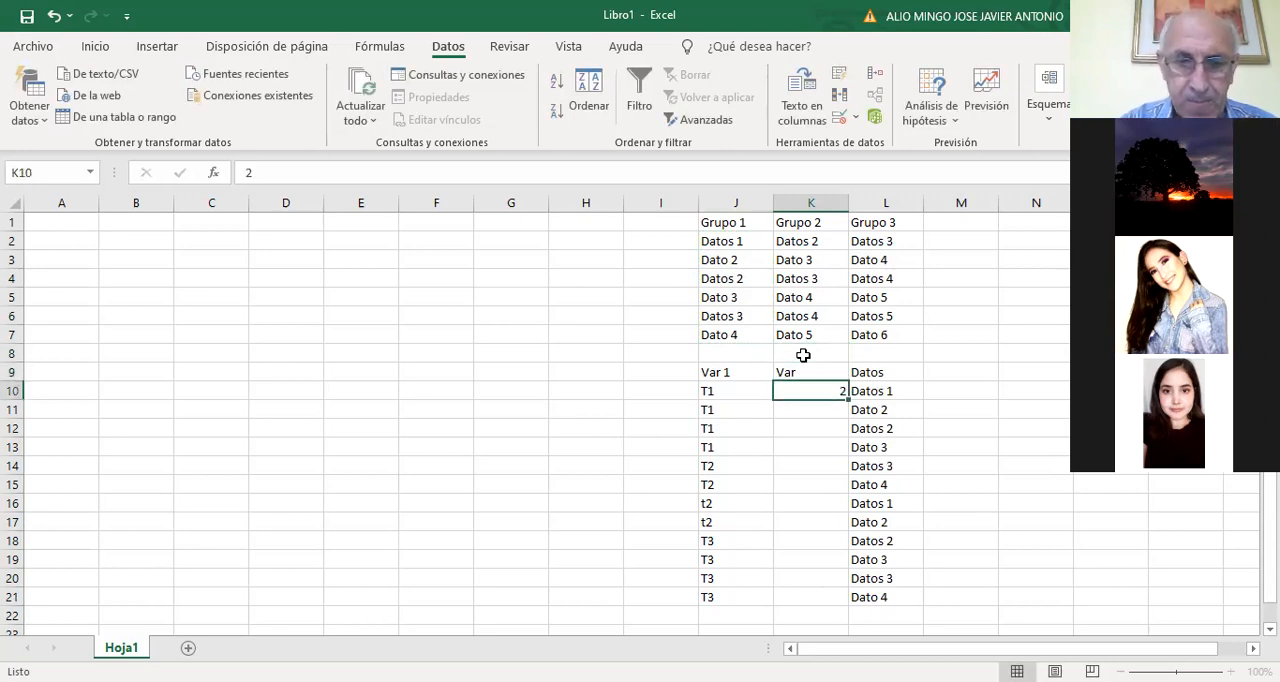
Enter Esp 1 in cell K10 as the first entry under the Var heading
type("Esp 1")
key("Return")
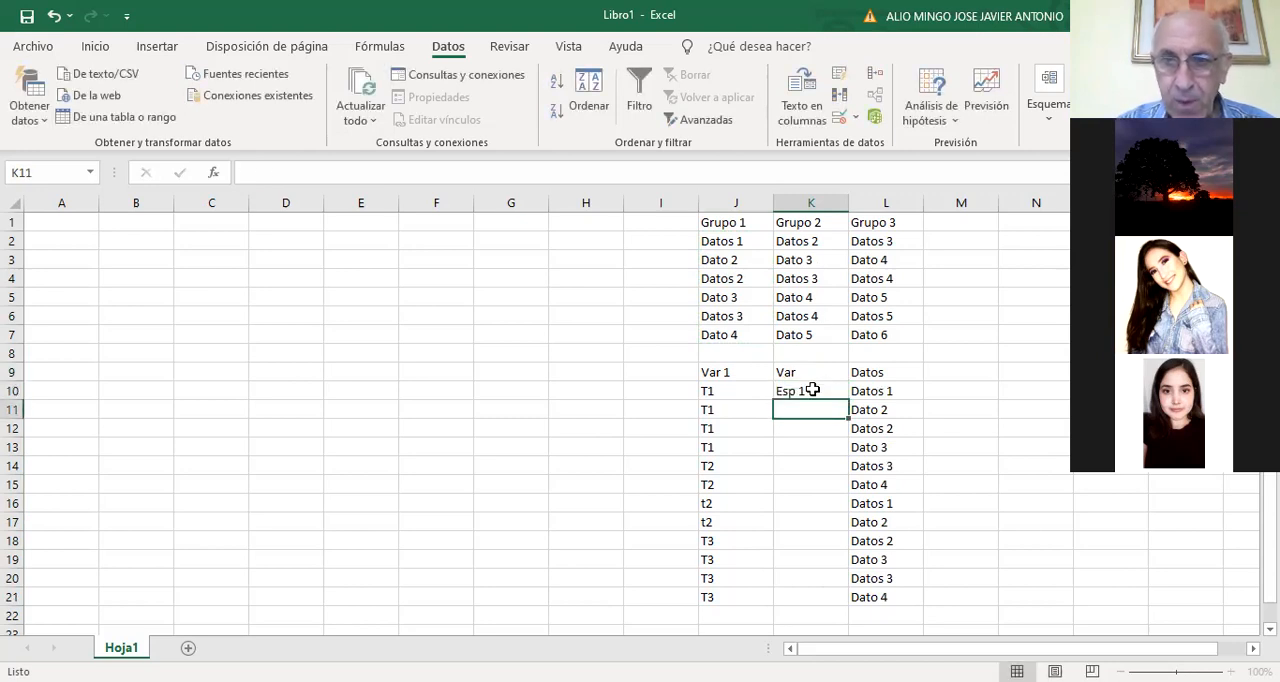
Fill the Esp 1 entry down from K10 to K21 as a series
left_click(830, 393)
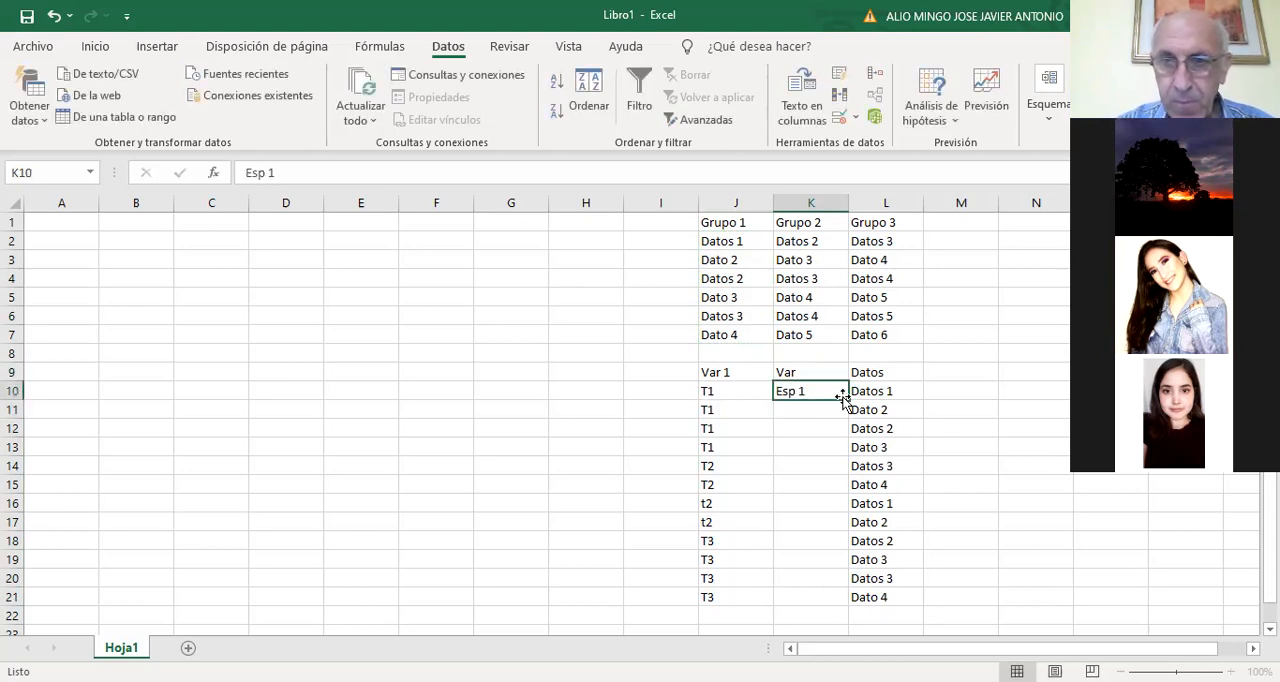
left_click_drag(846, 605, 846, 605)
left_click(715, 391)
left_click_drag(715, 391, 751, 625)
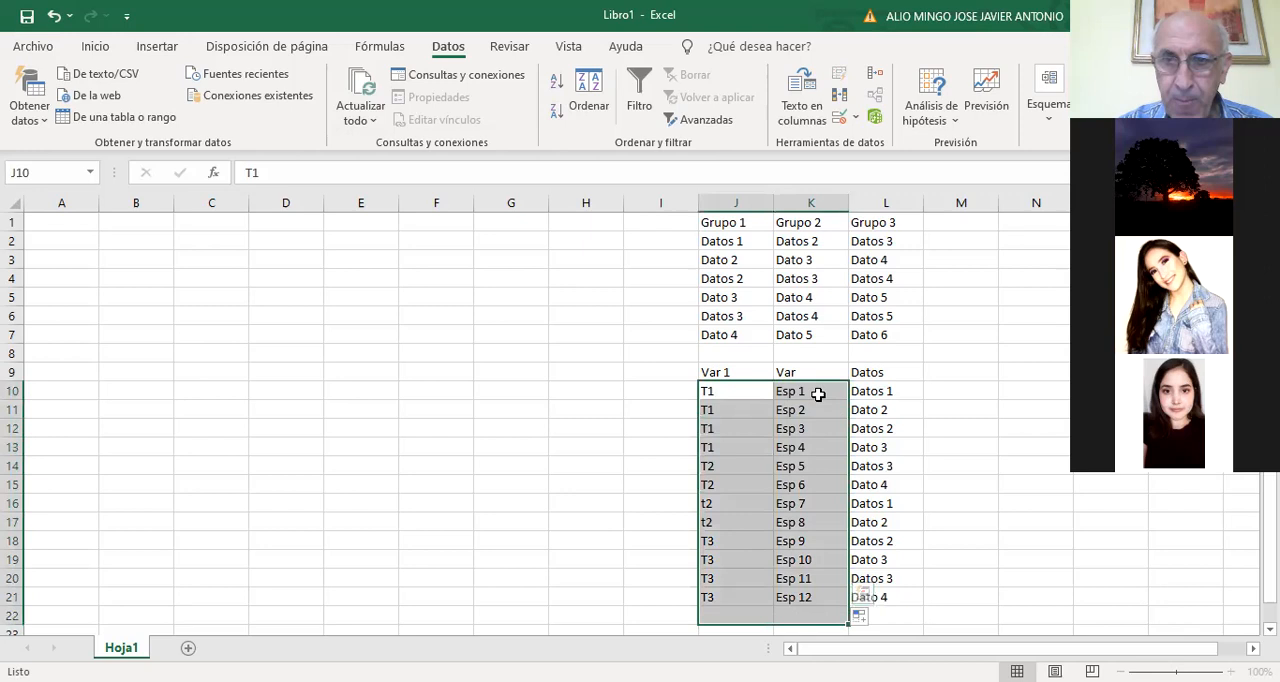
Copy Esp 1 from K10 and paste it into K11:K21, so every row has the same label
left_click(818, 394)
key("ctrl+c")
left_click_drag(809, 407, 810, 590)
key("ctrl+v")
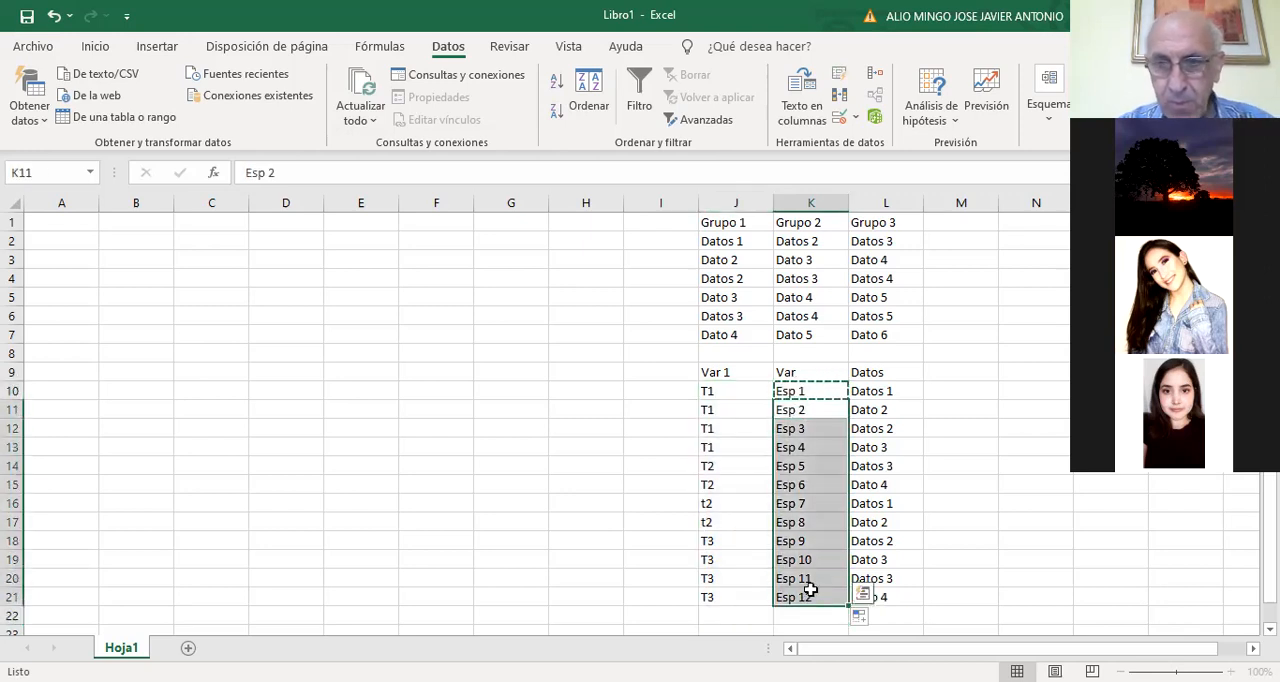
Enter Esp 2 in cell K22, directly below the Esp 1 entries
scroll(810, 590, "down", 1)
left_click(792, 560)
type("Esp 1")
key("BackSpace")
key("BackSpace")
type("m 2")
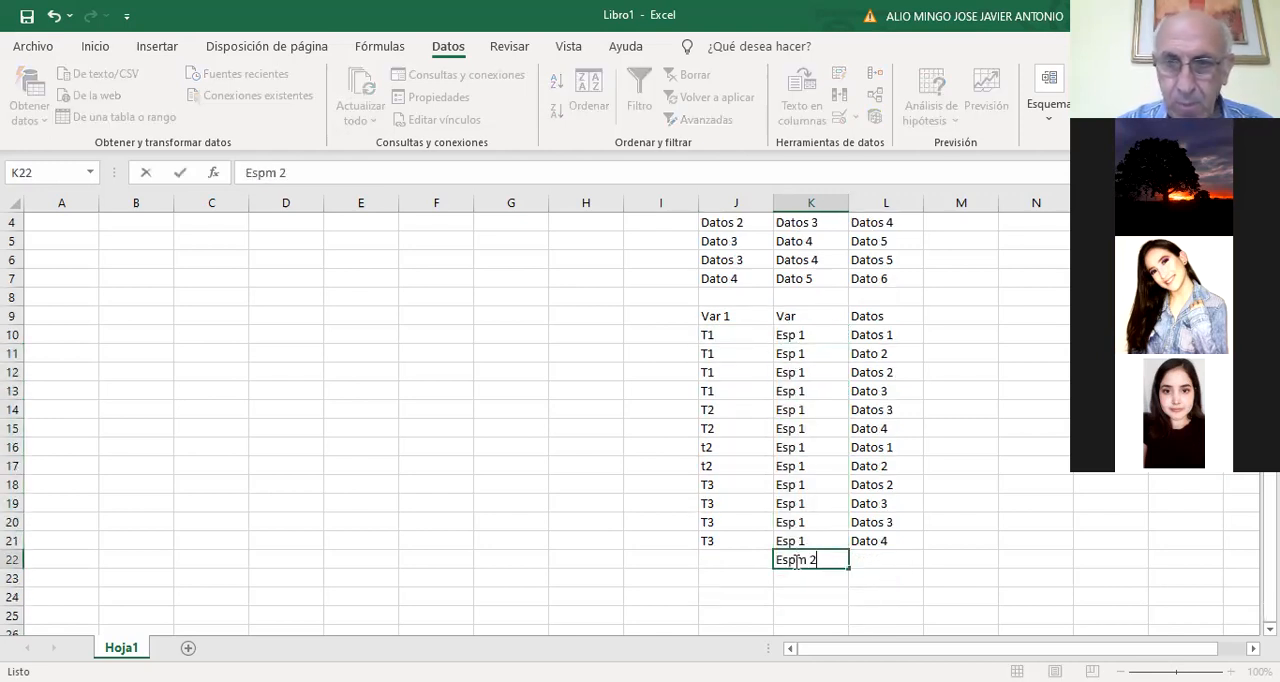
key("BackSpace")
key("BackSpace")
key("BackSpace")
key("BackSpace")
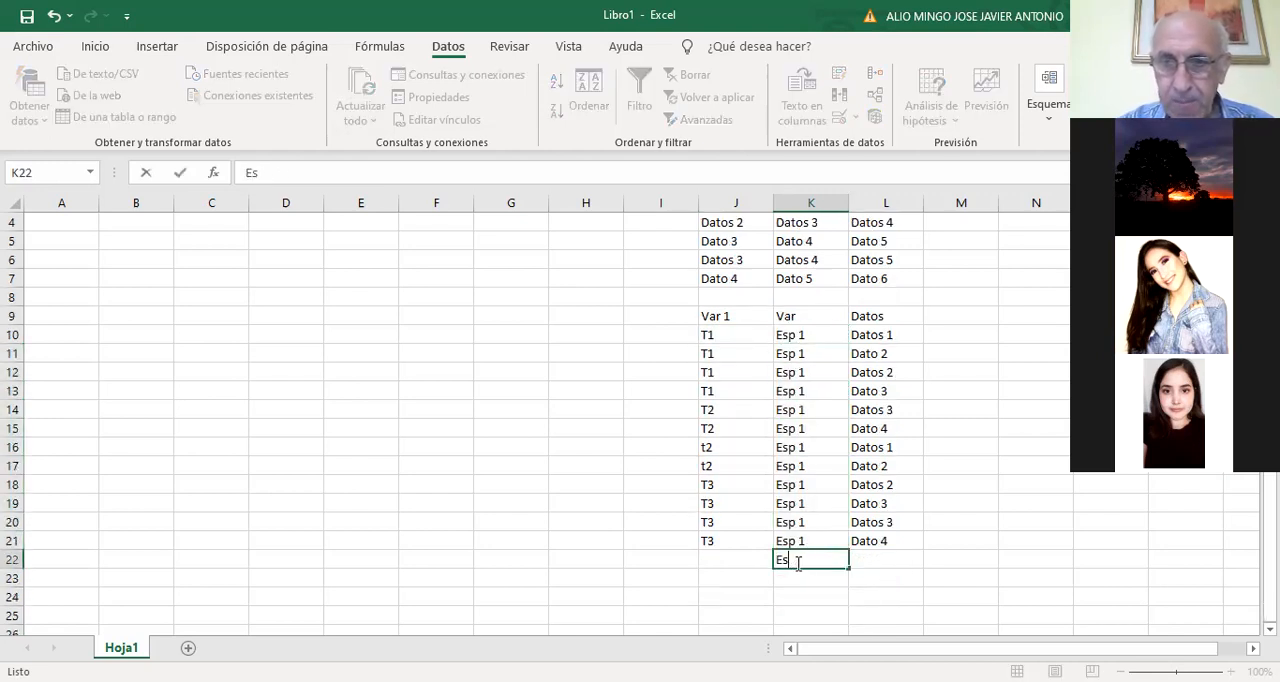
type("p 2")
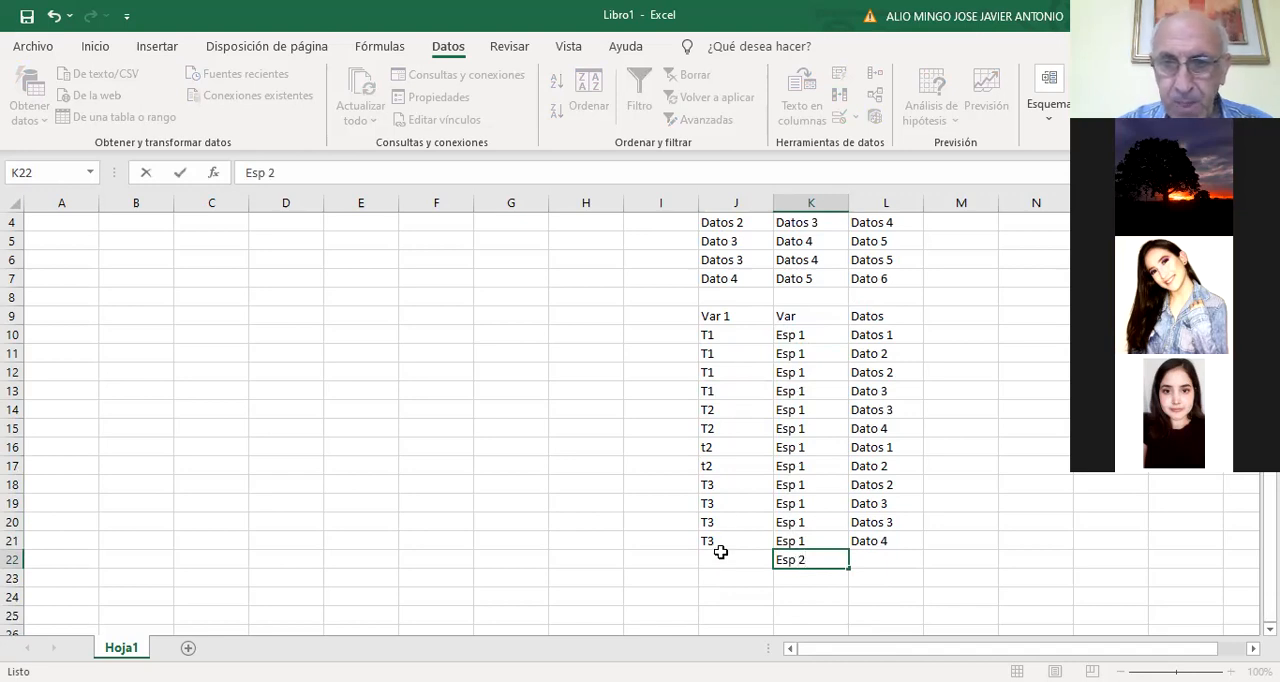
Copy the T1 to T3 labels in J10:J21 and paste them below, starting at J22
left_click_drag(726, 342, 724, 534)
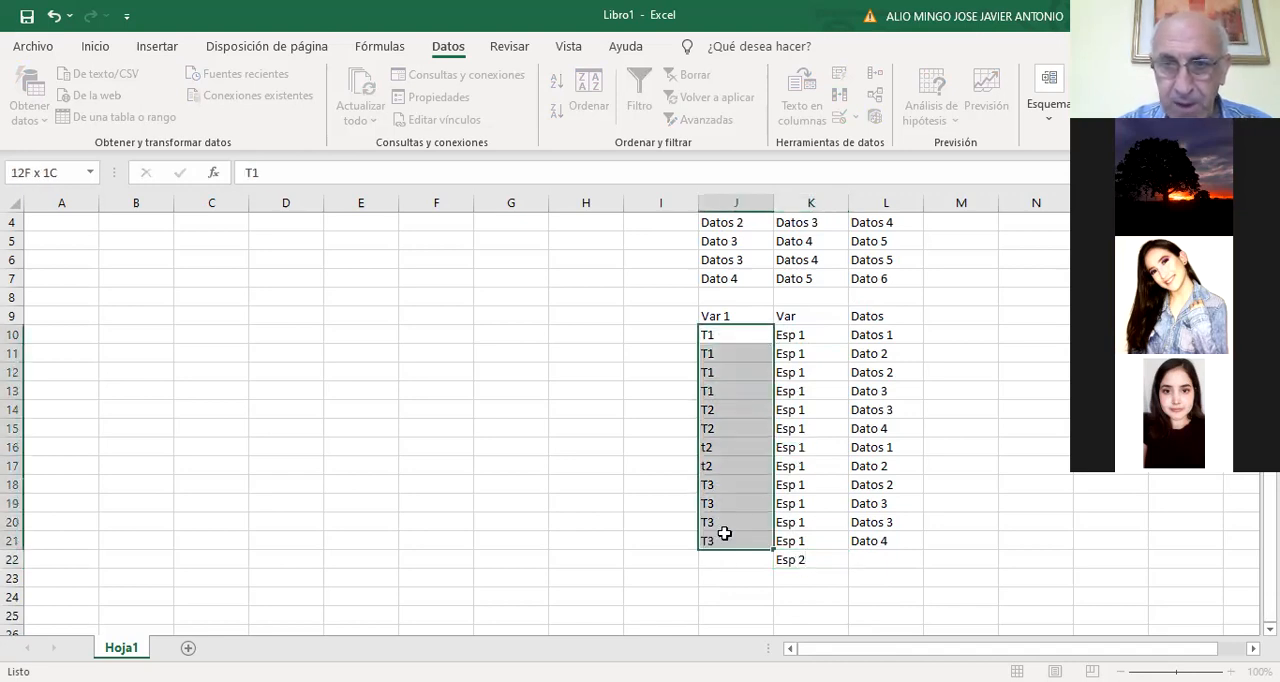
key("ctrl+c")
left_click(724, 559)
key("ctrl+v")
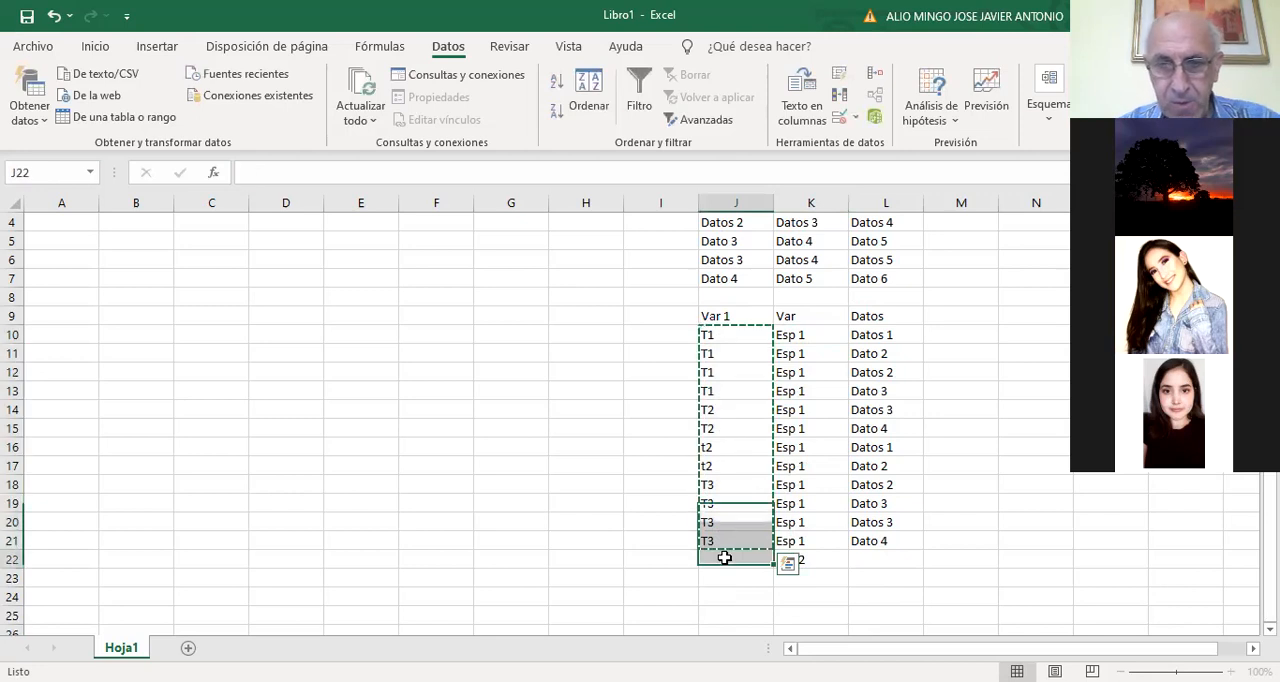
Fill Dato 5 into L22 from the cell above, and copy K22:L22 down through K23:L33
left_click(800, 561)
scroll(830, 535, "down", 1)
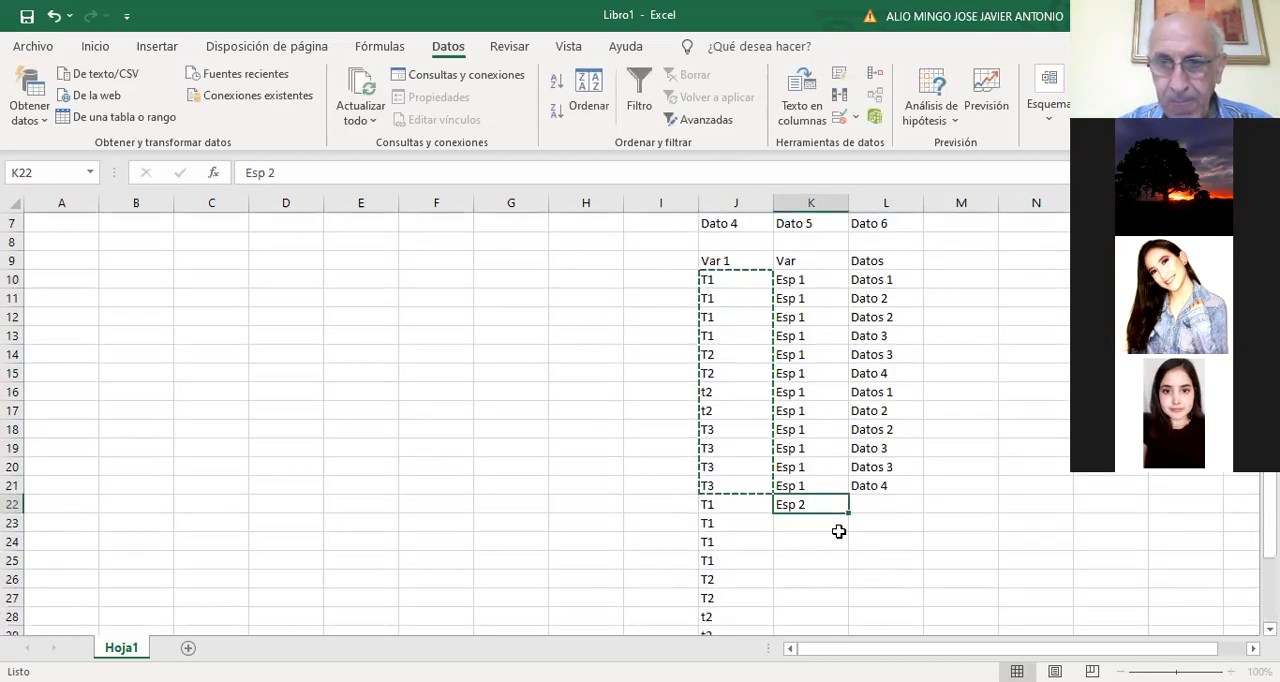
left_click(866, 487)
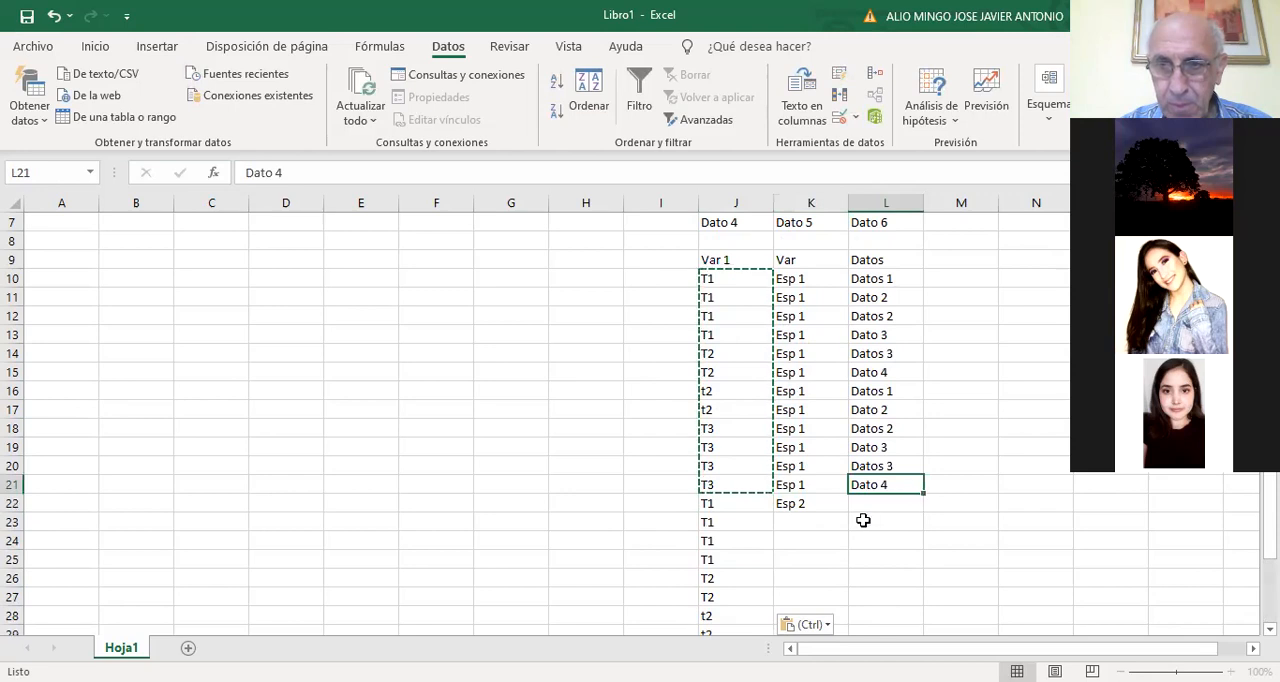
left_click_drag(822, 509, 855, 594)
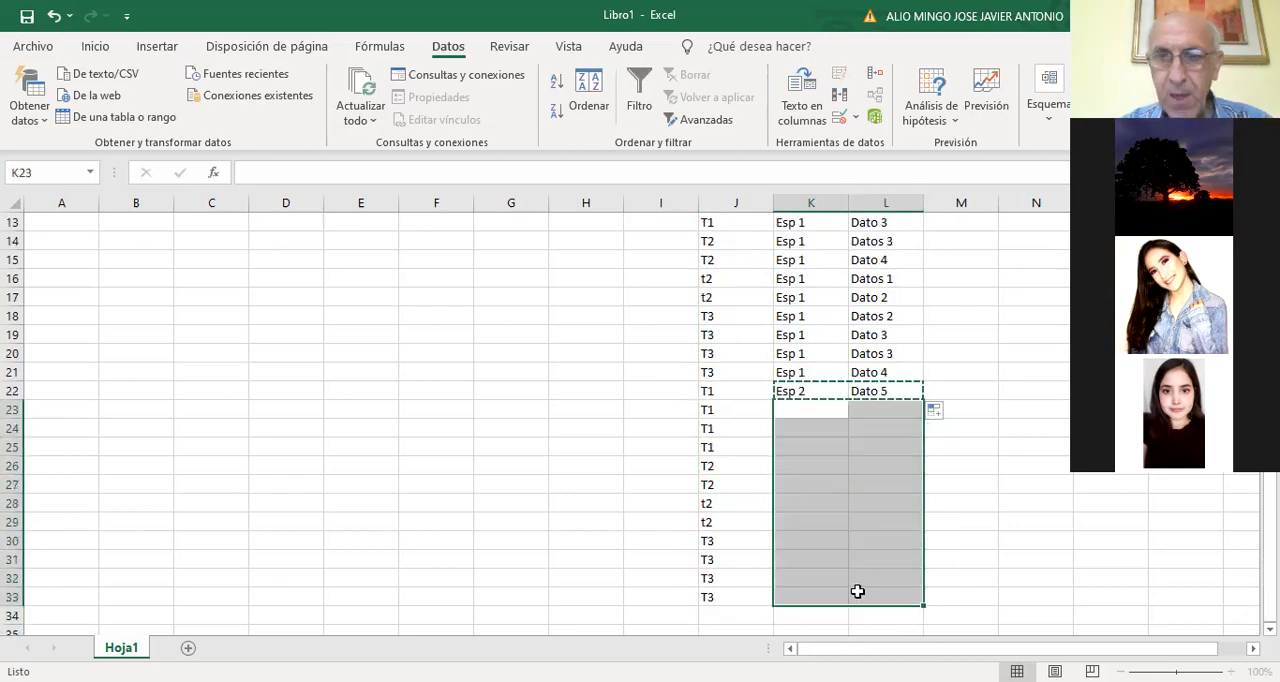
scroll(992, 567, "up", 4)
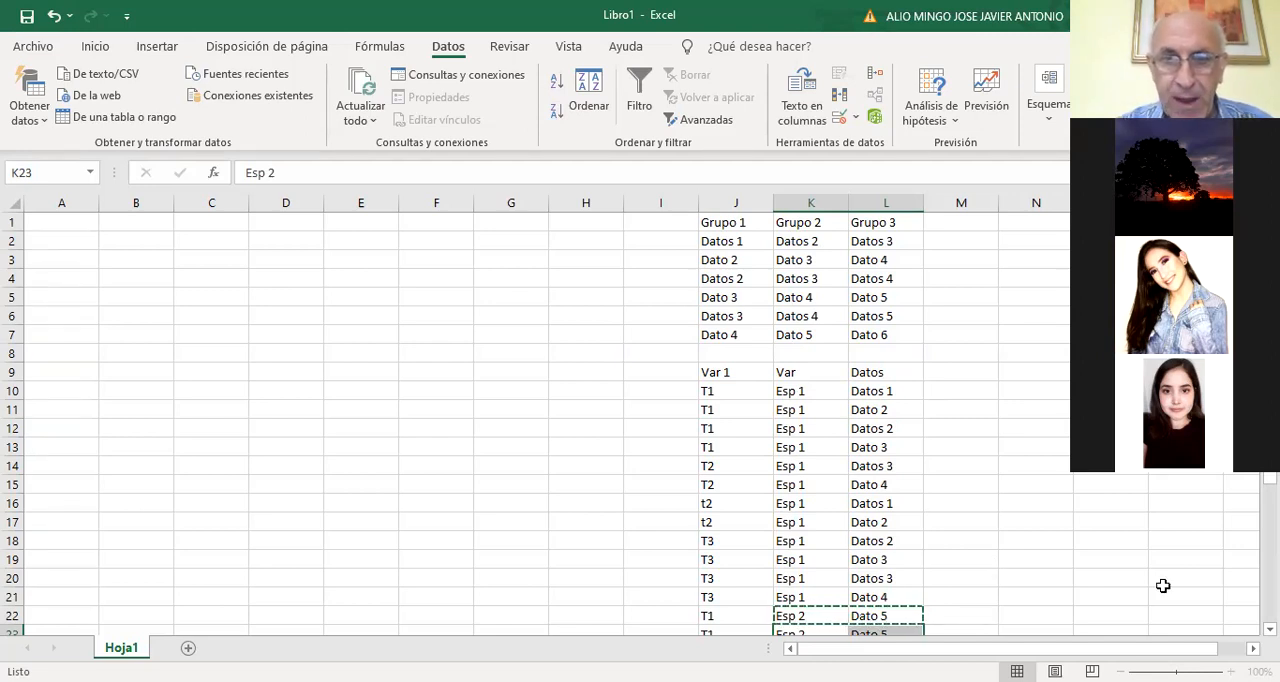
Highlight the whole Var 1, Var and Datos table, J9:L33, with a yellow fill
left_click_drag(710, 372, 876, 617)
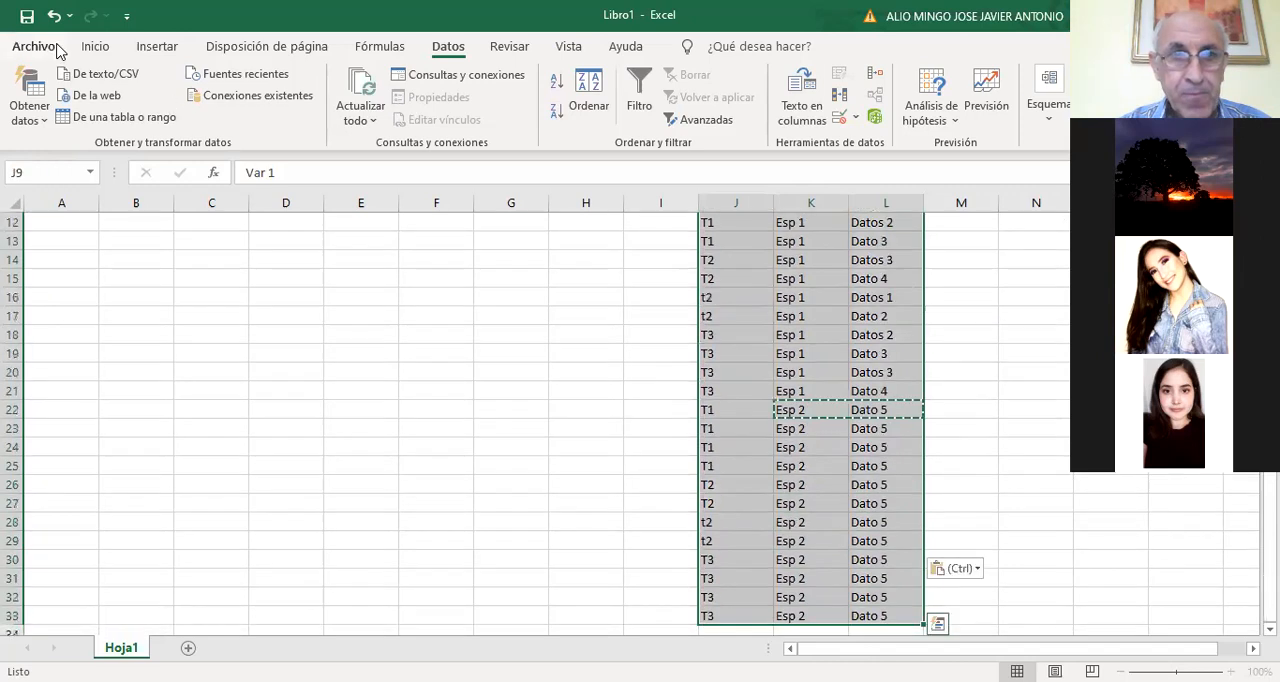
left_click(88, 44)
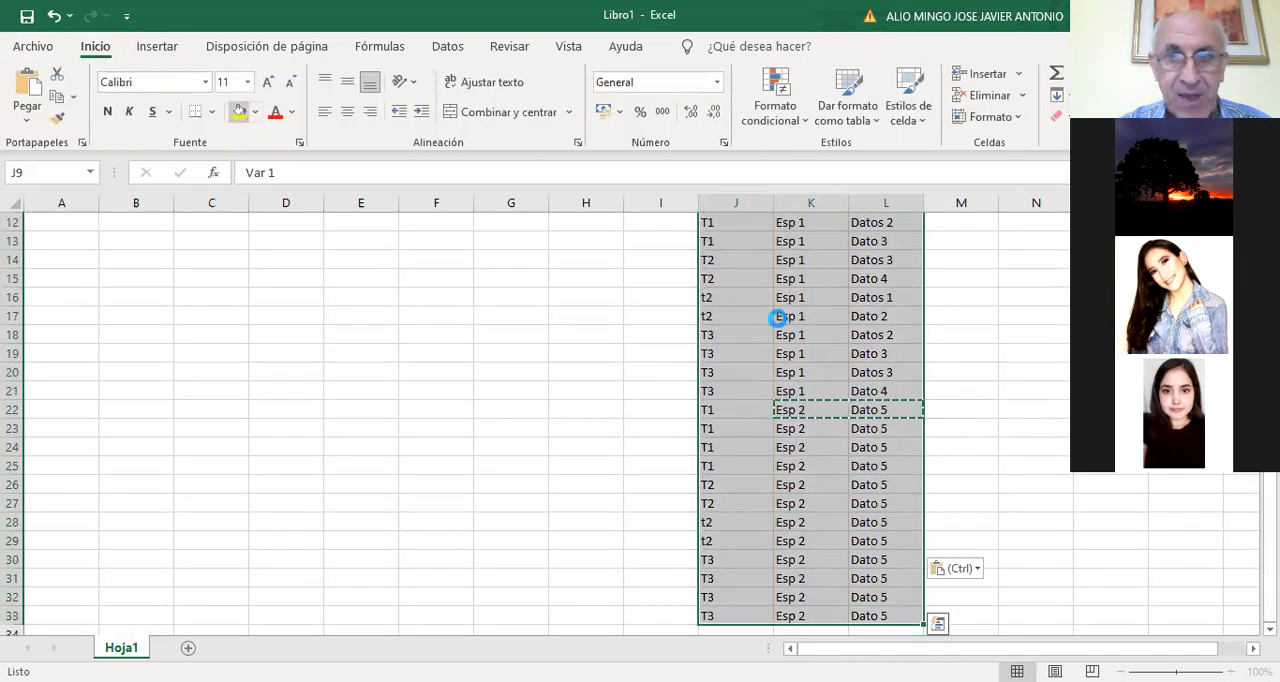
scroll(1020, 312, "up", 4)
left_click(1020, 313)
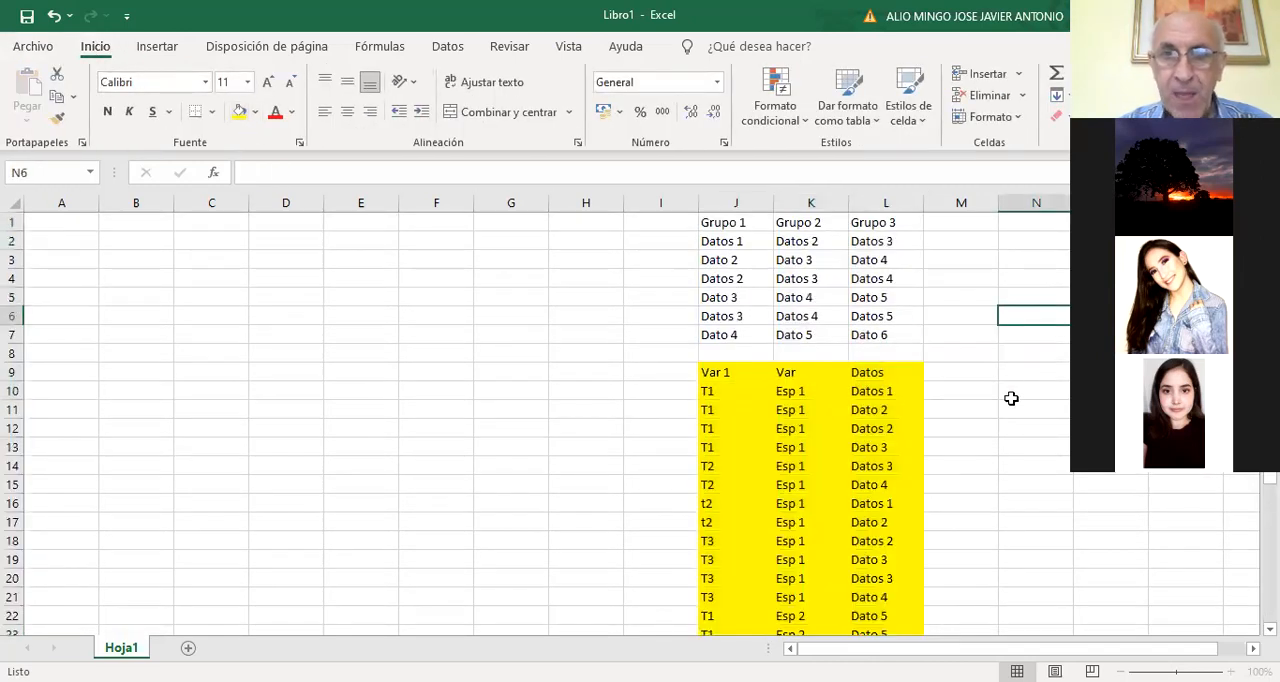
left_click(906, 350)
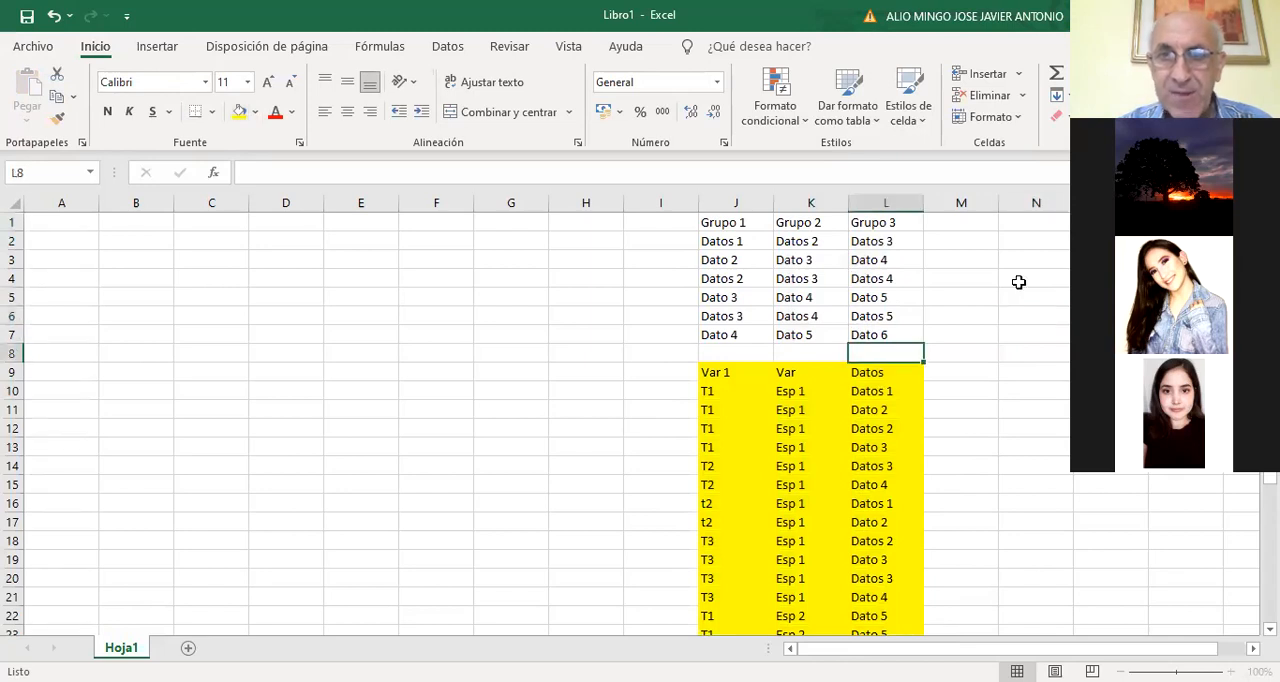
left_click(1008, 333)
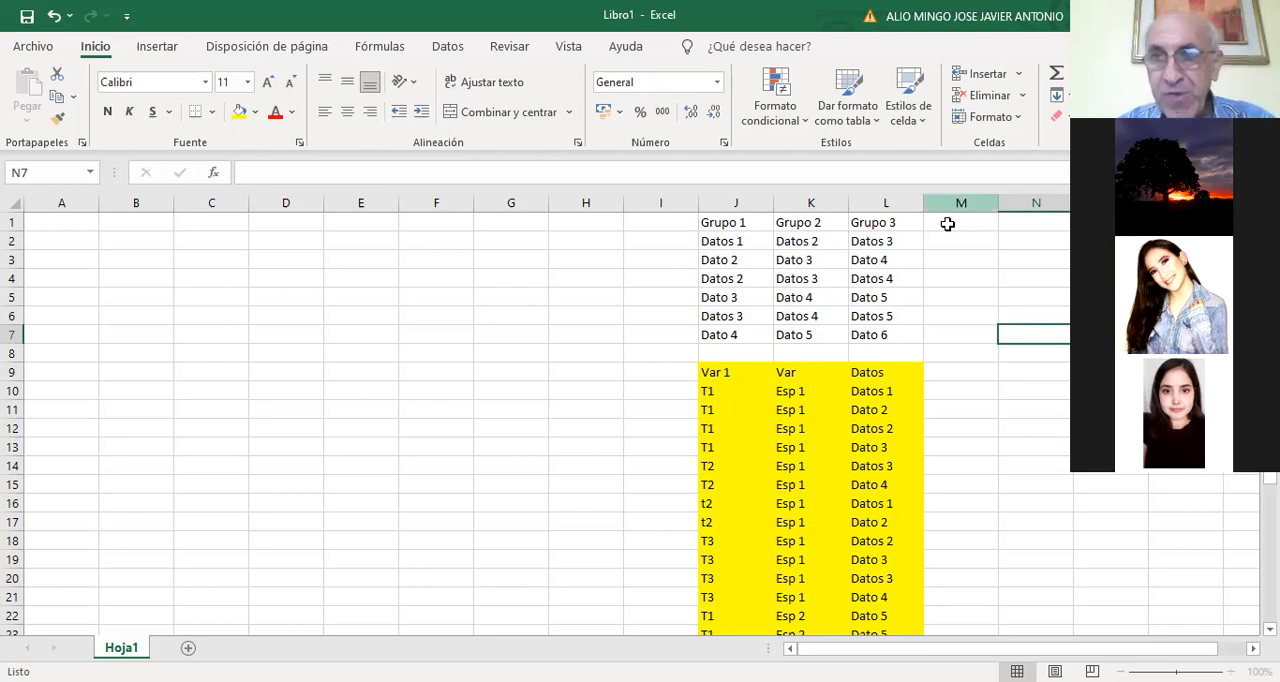
View the input and output settings of the Análisis de varianza de dos factores con varias muestras por grupo tool without running it
left_click(737, 221)
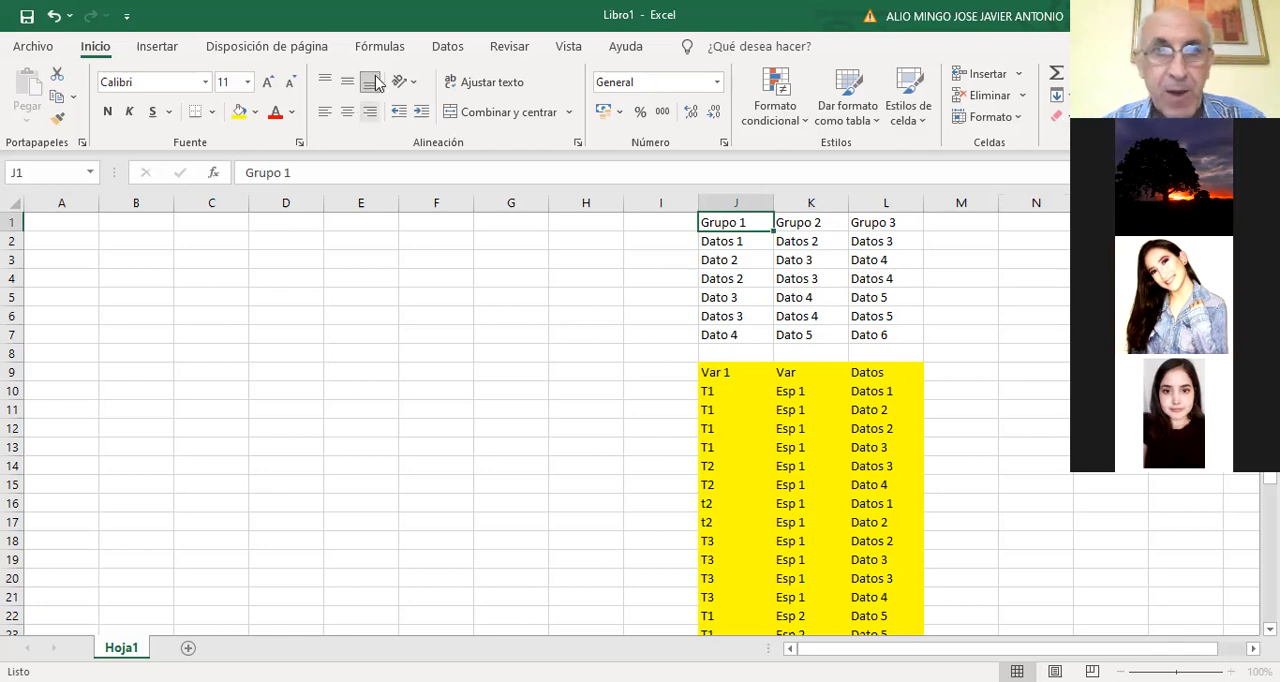
left_click(447, 48)
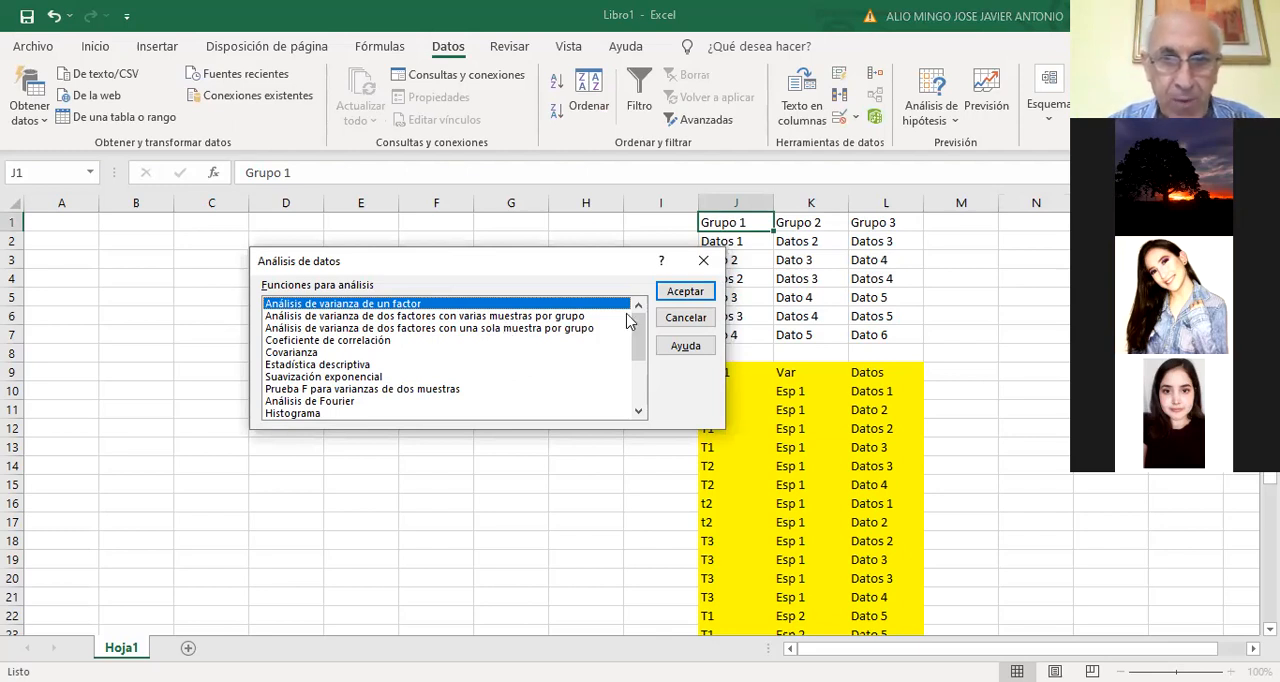
key("Down")
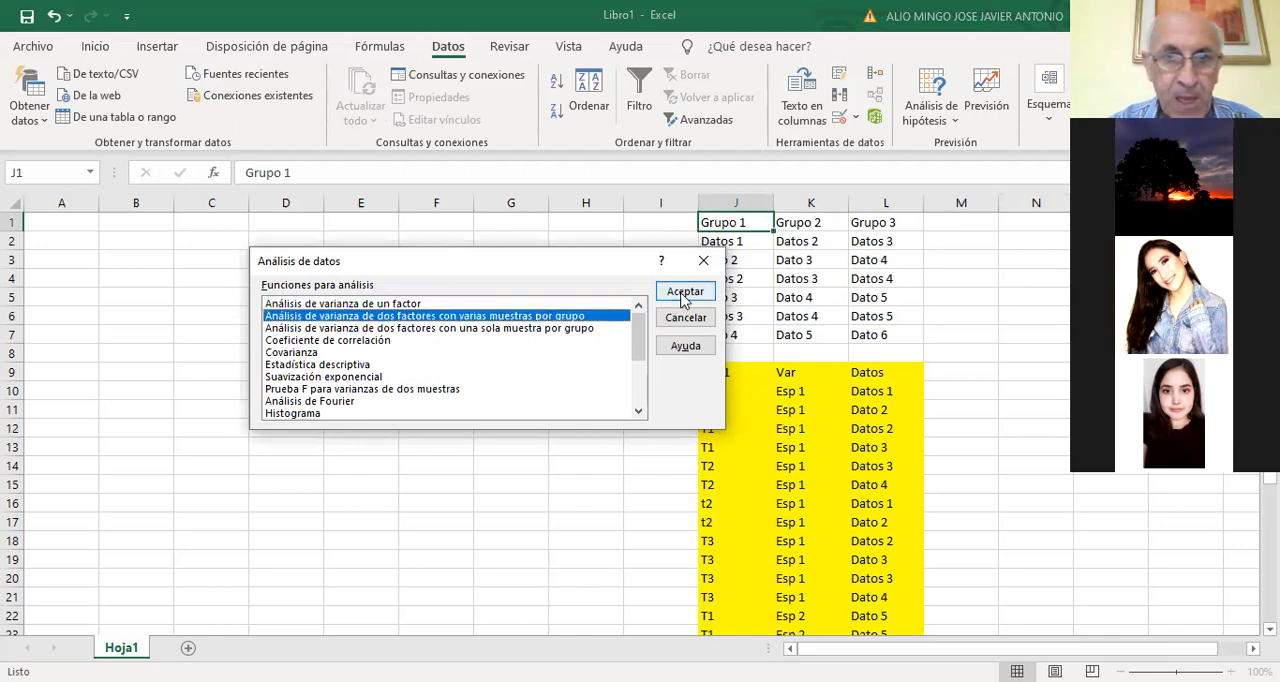
left_click(684, 295)
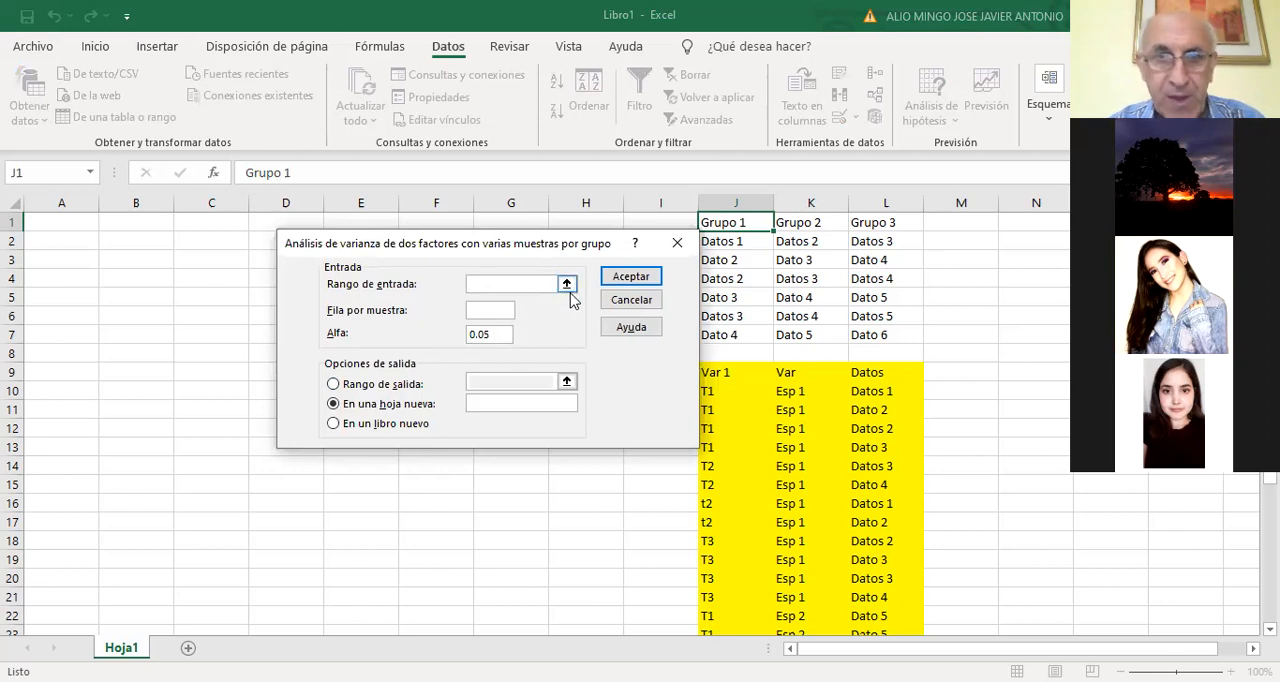
left_click(677, 247)
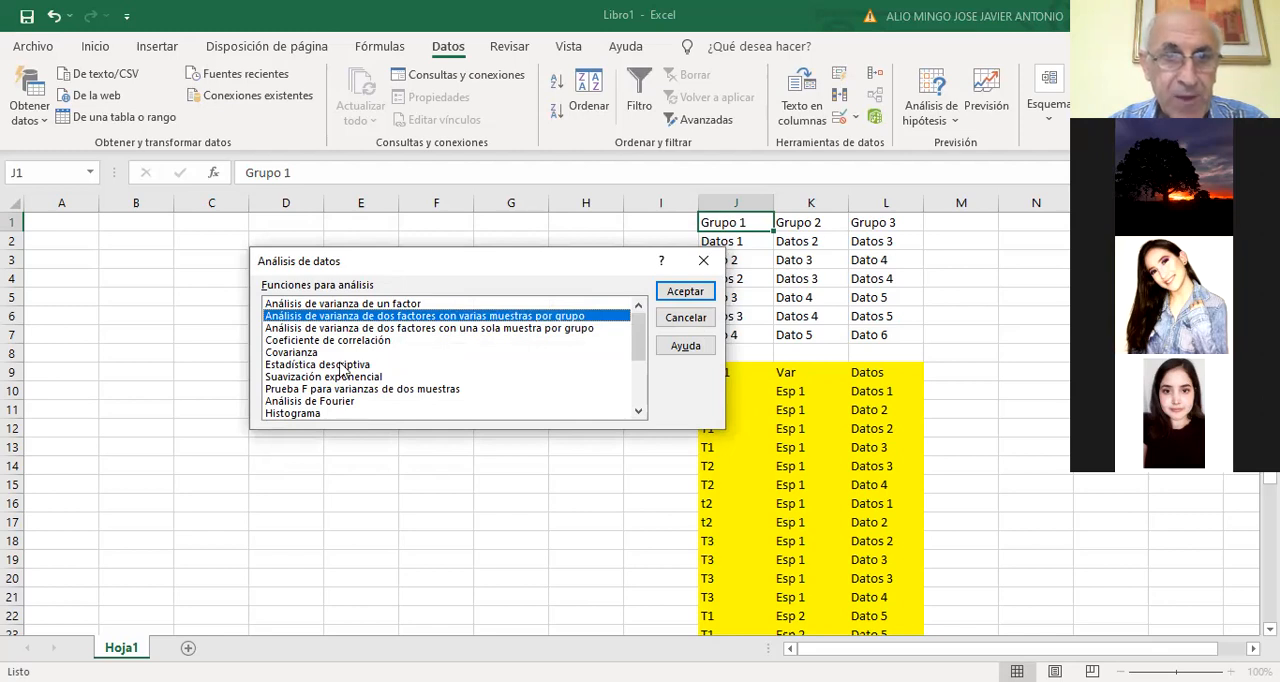
Examine the other data analysis functions, from Estadística descriptiva to Prueba z para medias de dos muestras, and leave the list without running any
left_click(341, 366)
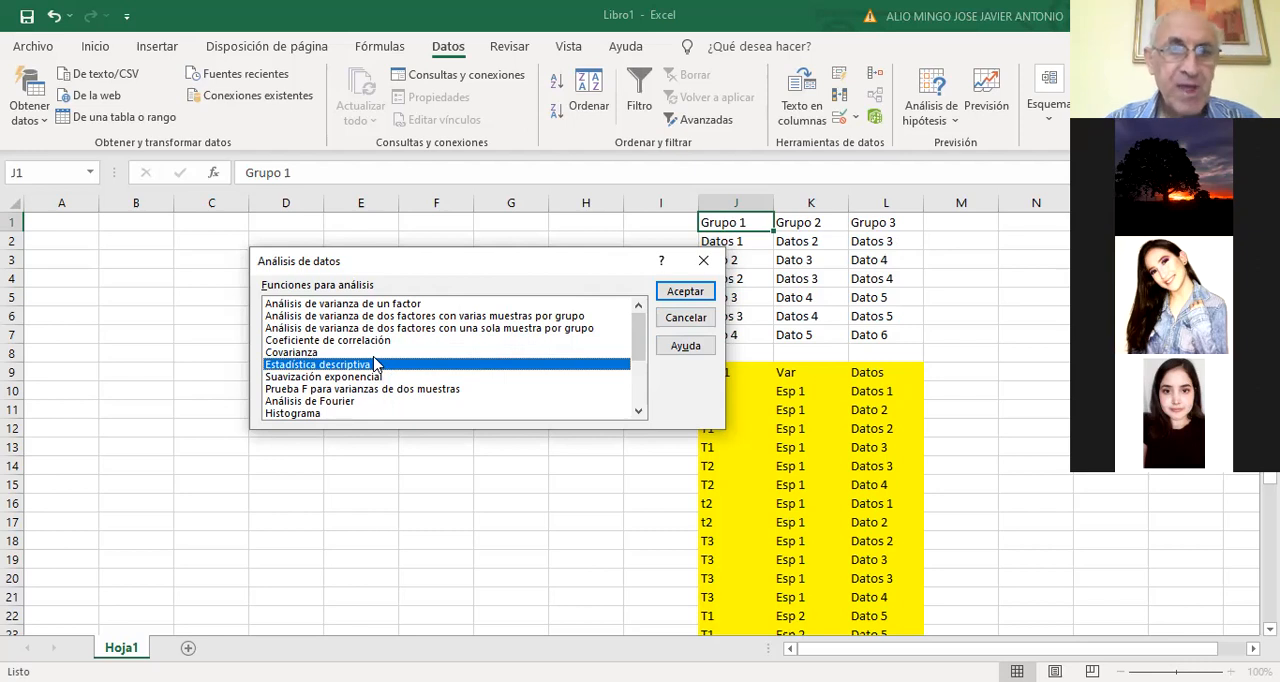
scroll(483, 346, "down", 2)
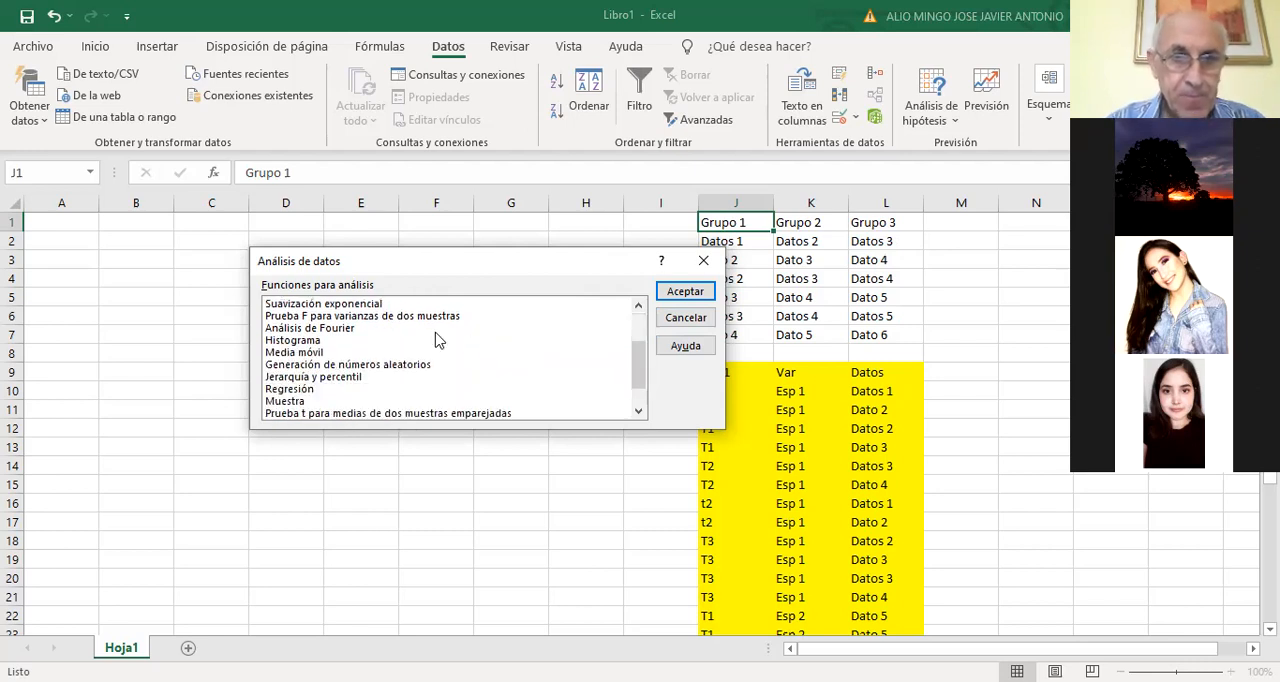
scroll(429, 341, "up", 2)
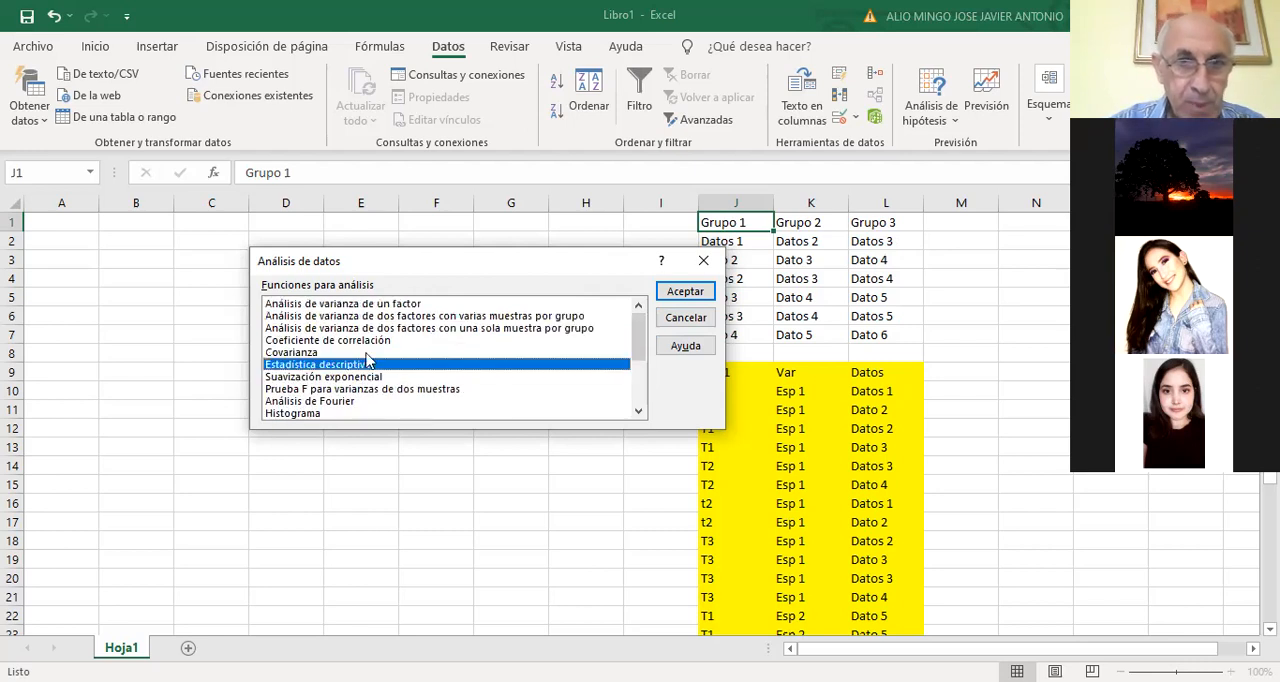
left_click(351, 378)
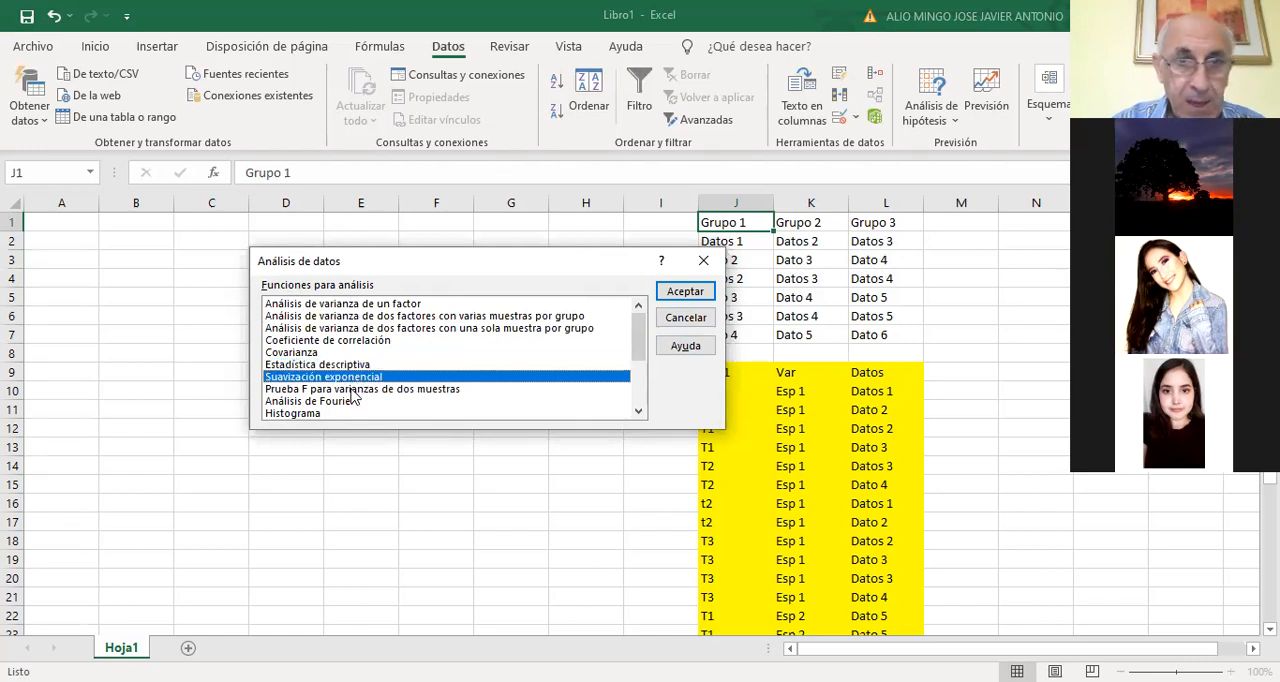
left_click(351, 390)
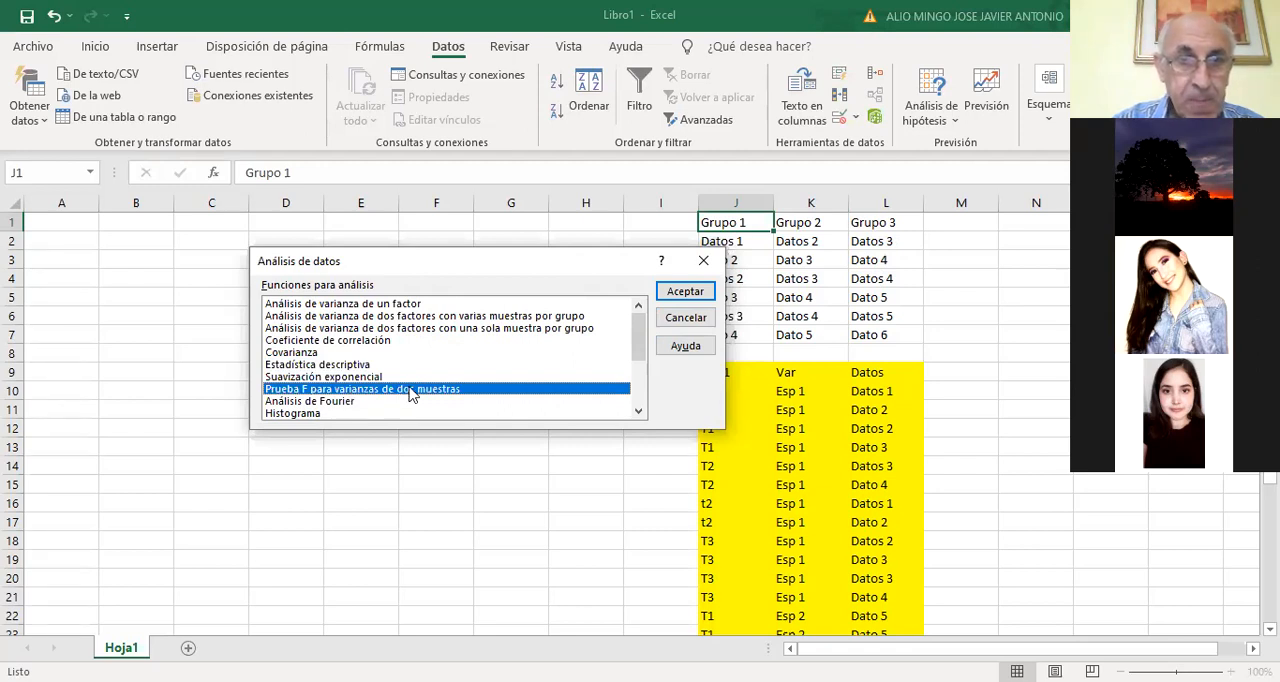
scroll(530, 375, "down", 1)
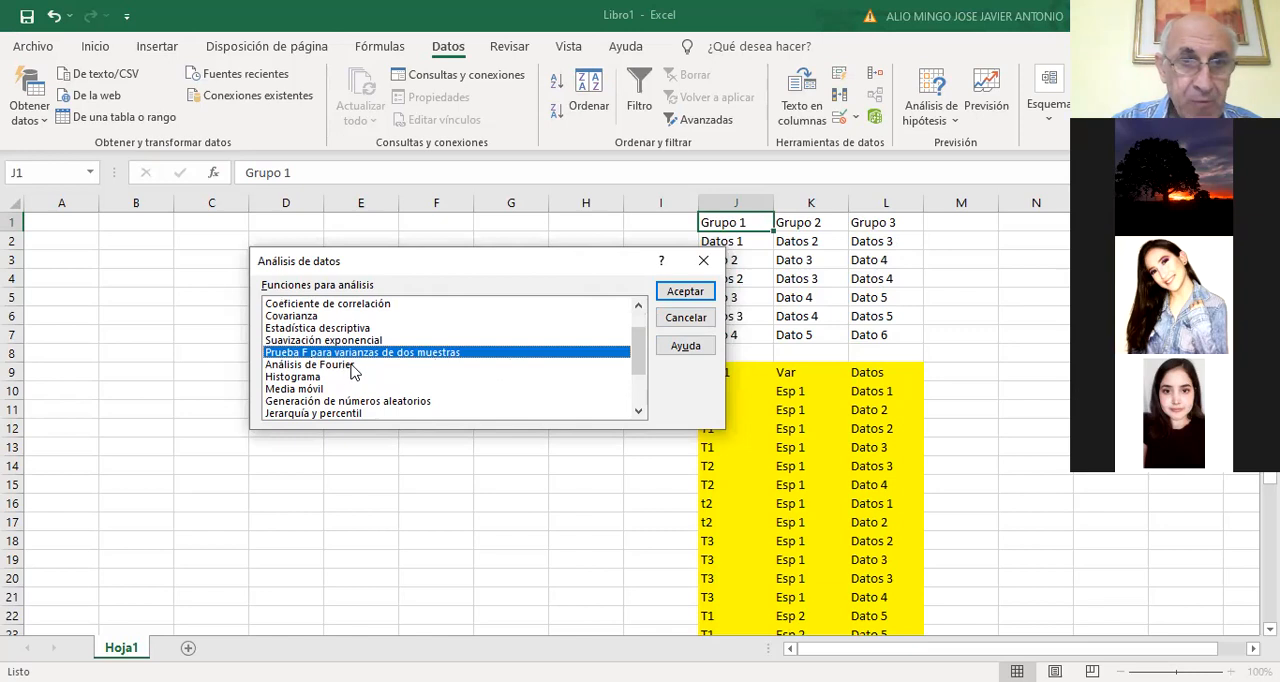
left_click(313, 378)
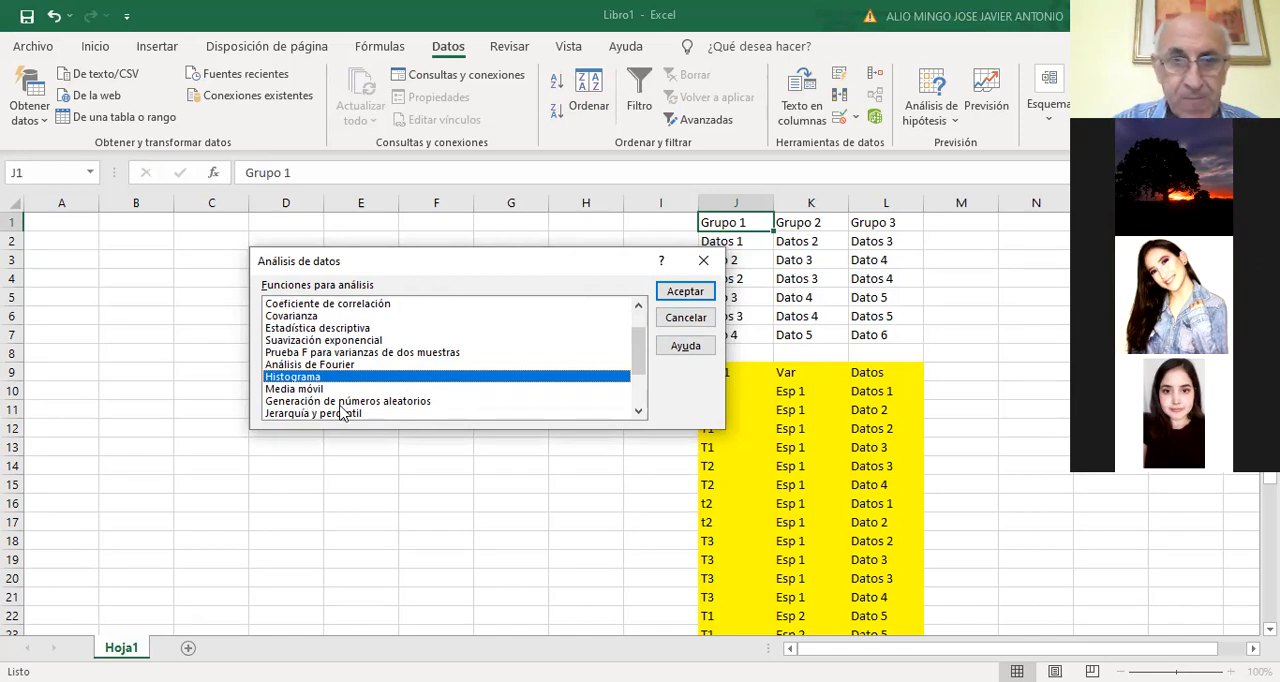
left_click_drag(638, 352, 632, 364)
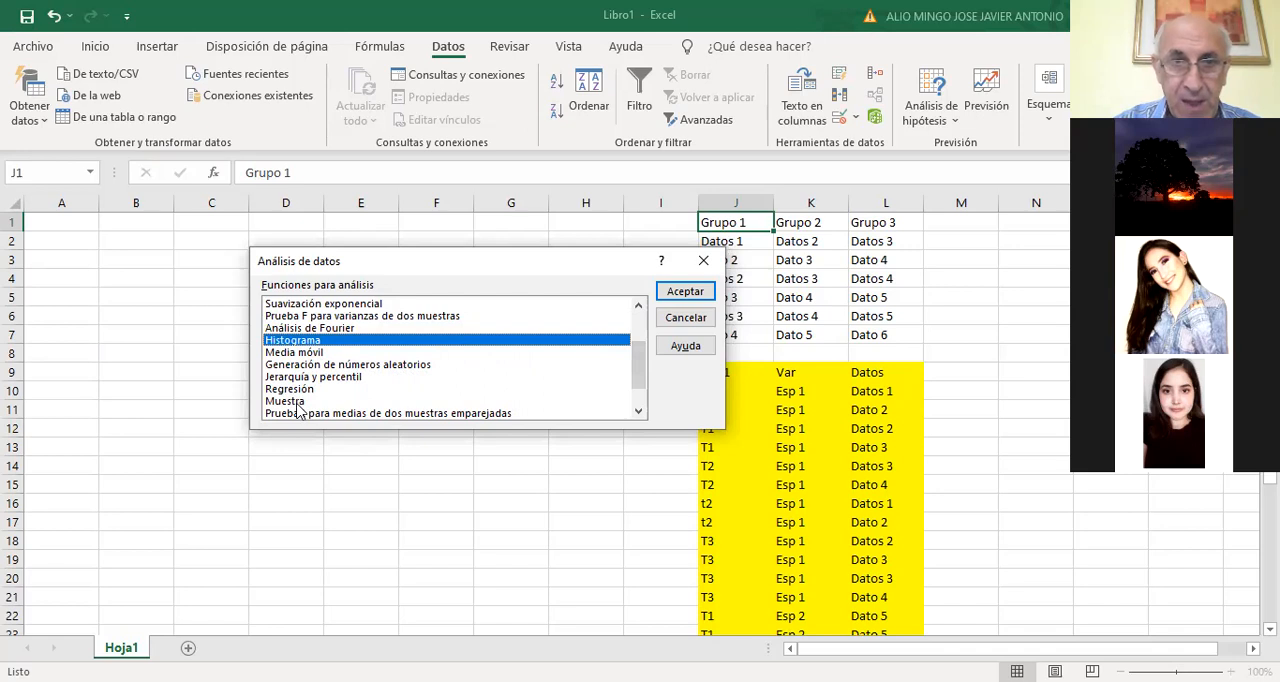
left_click_drag(642, 364, 642, 380)
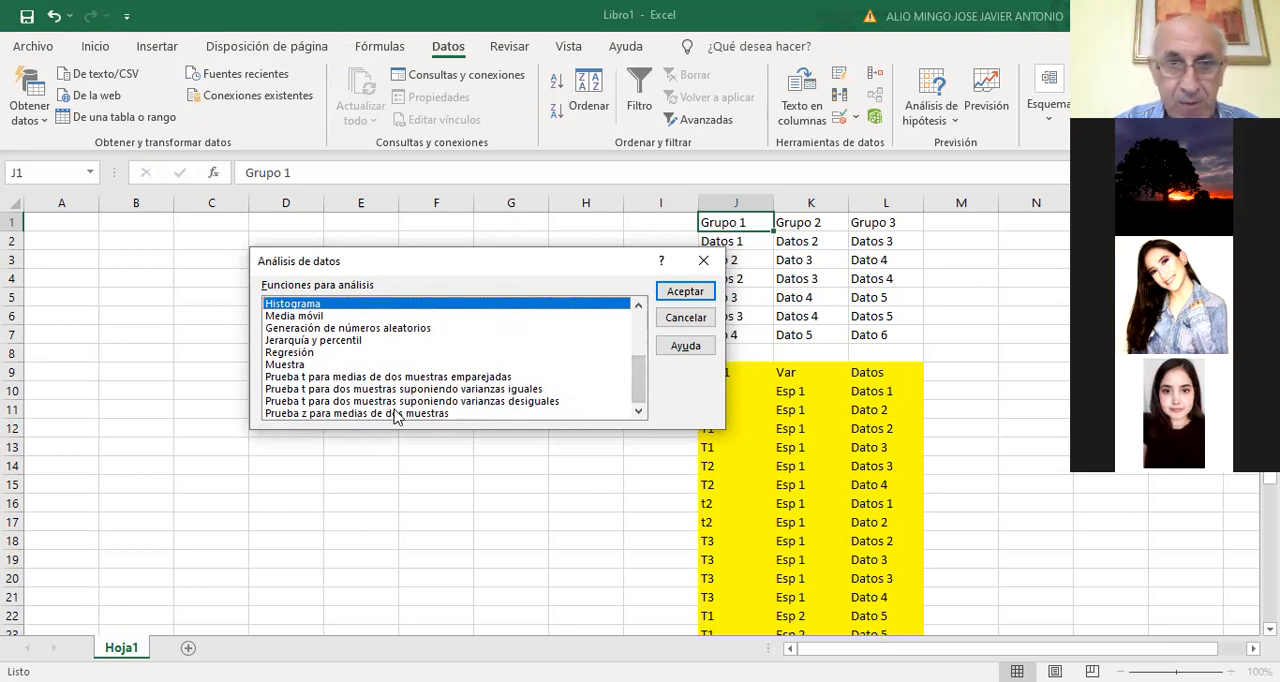
left_click(351, 416)
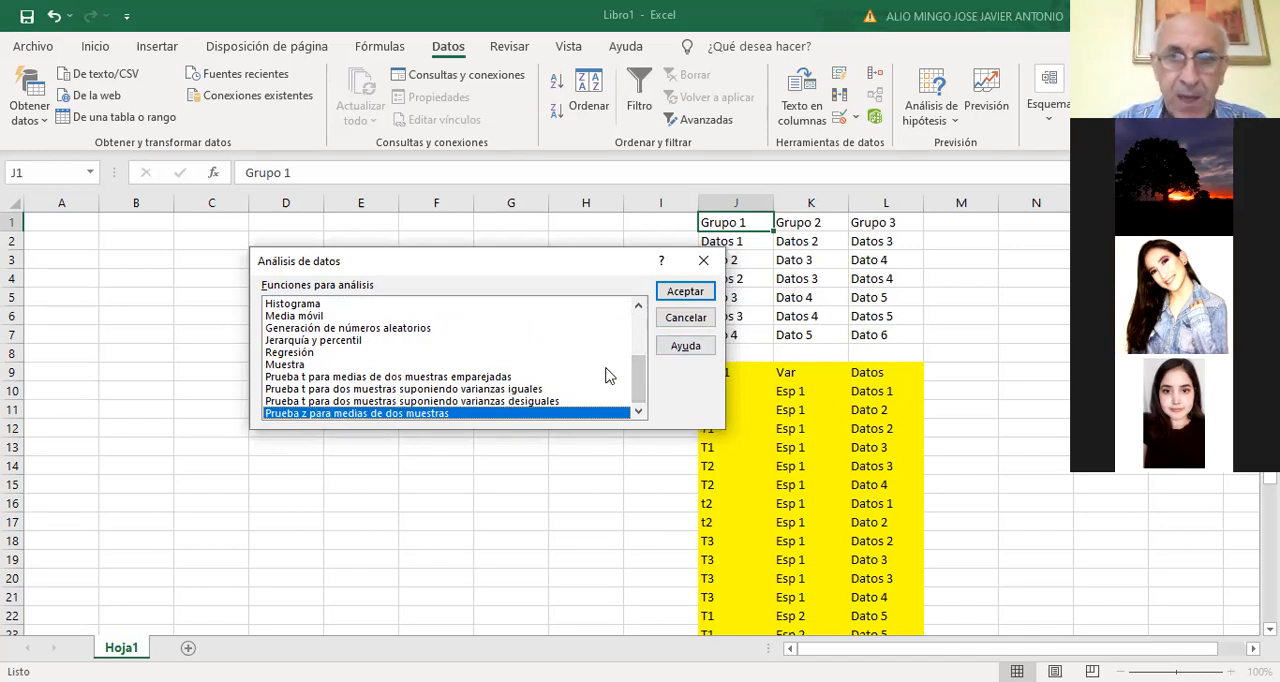
scroll(421, 400, "up", 2)
scroll(421, 400, "up", 1)
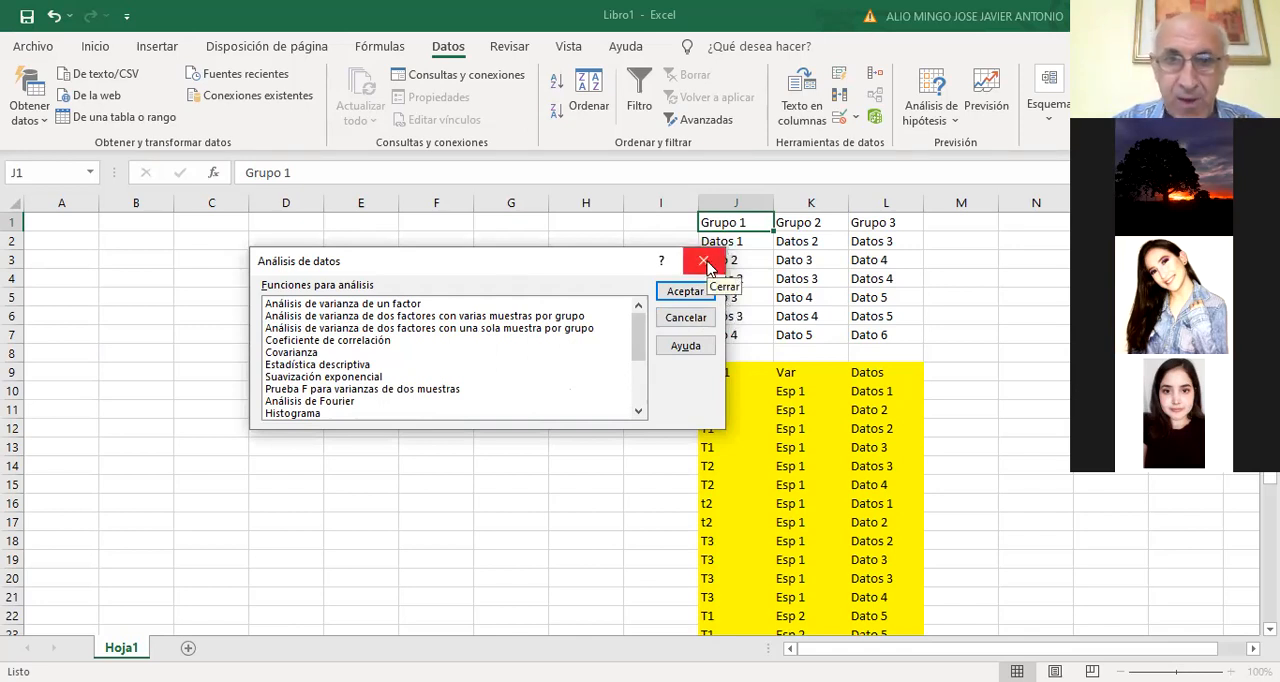
left_click(705, 262)
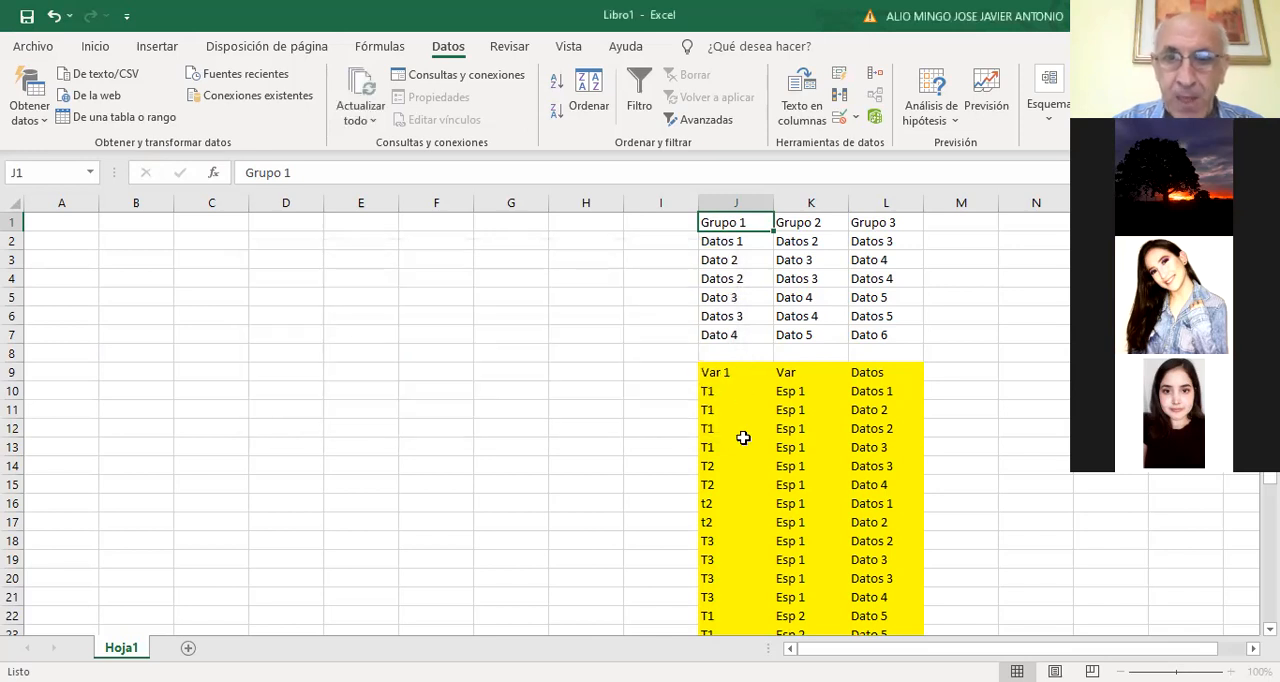
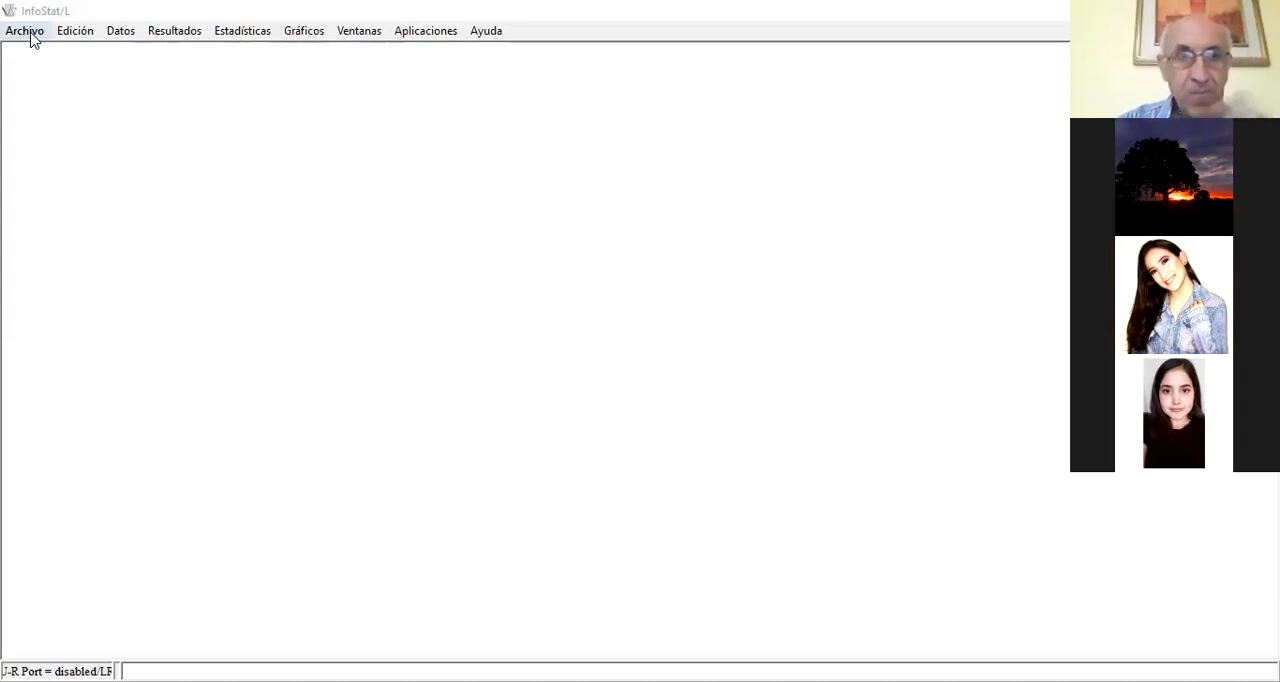
In InfoStat, create a new table and paste the copied Sexos and Talla data into it with column names
left_click(31, 38)
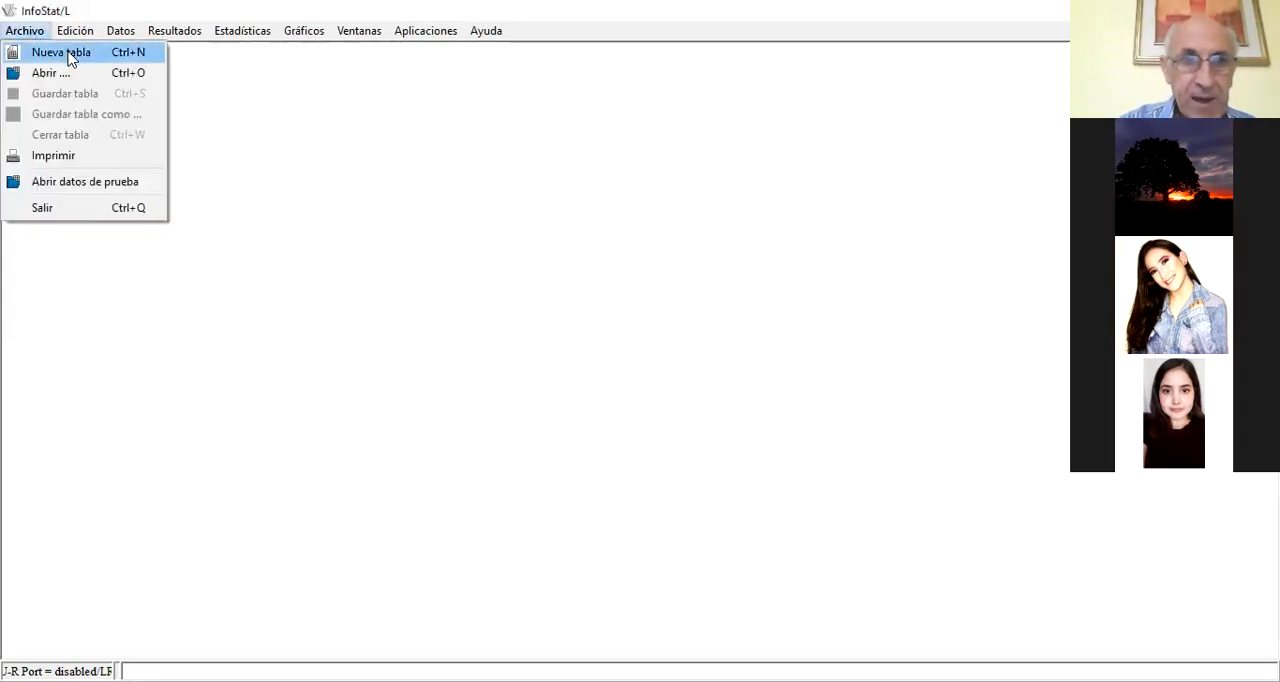
left_click(68, 53)
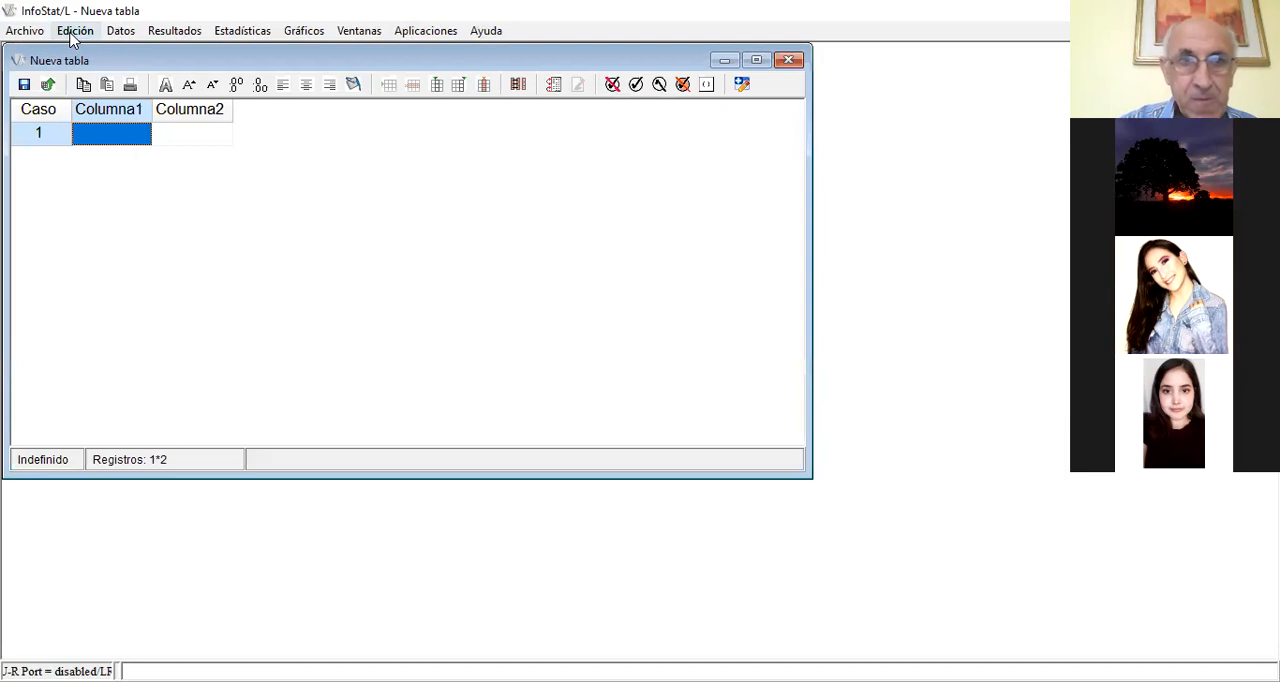
left_click(73, 33)
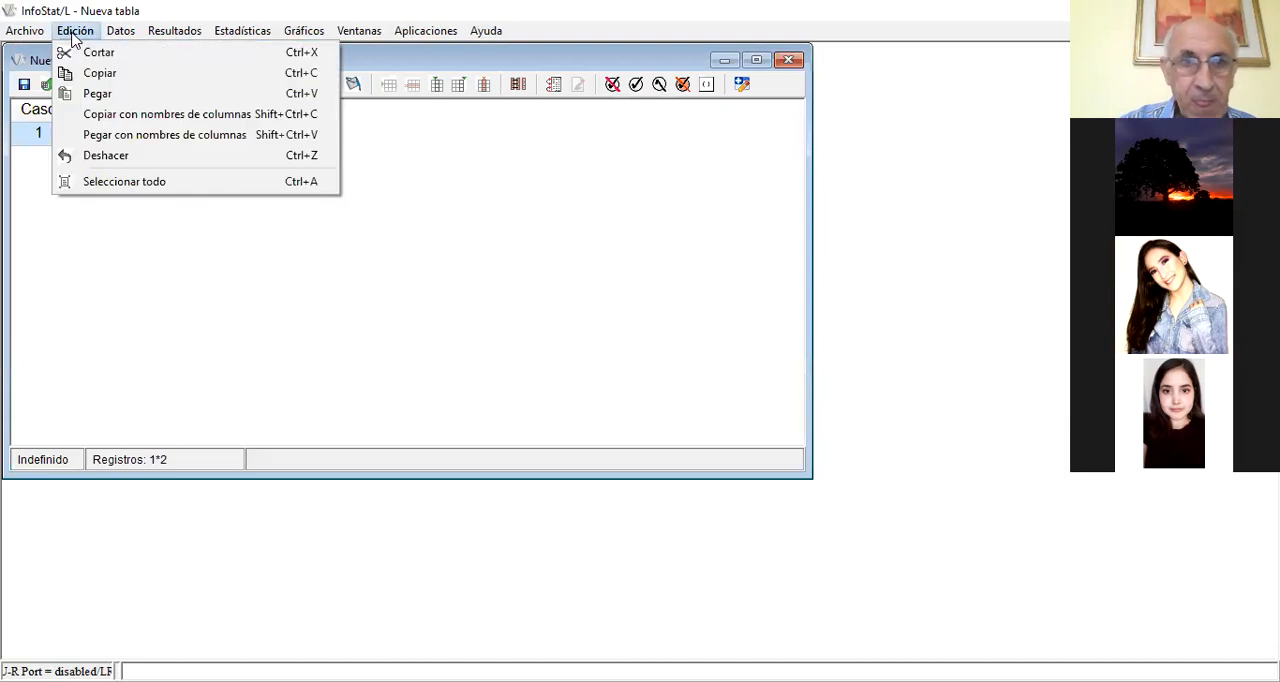
left_click(157, 135)
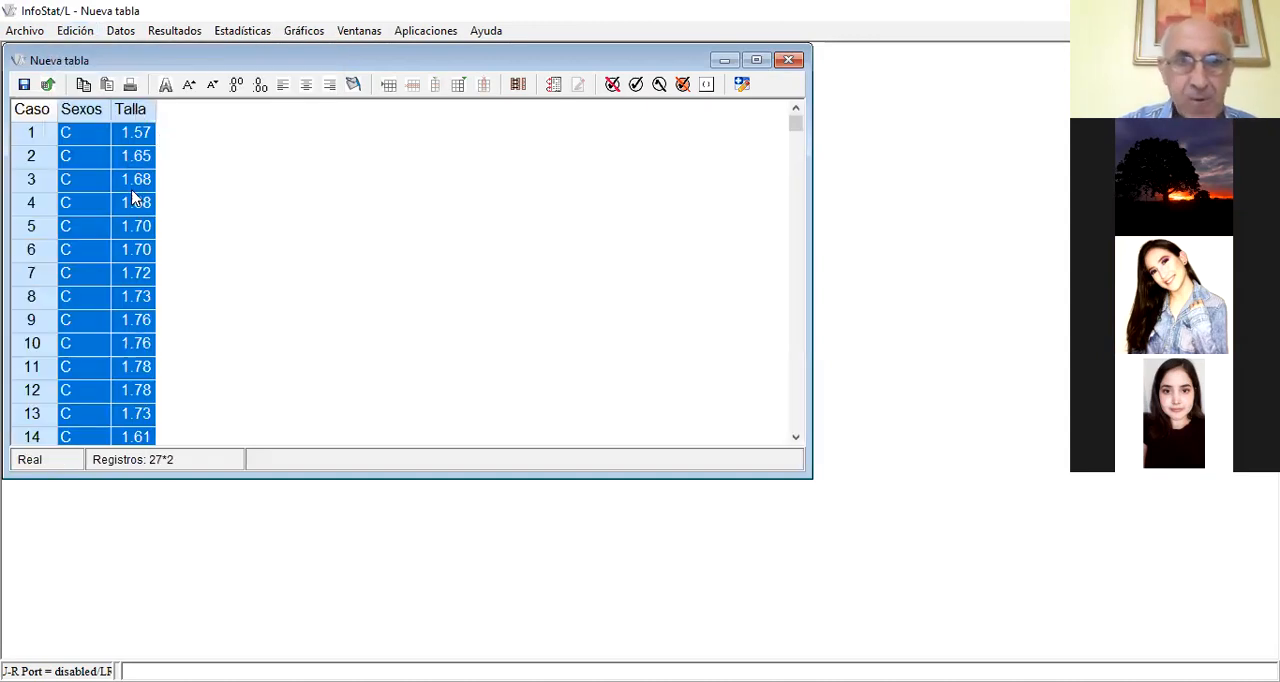
Review the pasted Sexos and Talla records from the first case to the last and return to case 1
scroll(135, 198, "down", 3)
scroll(135, 202, "up", 4)
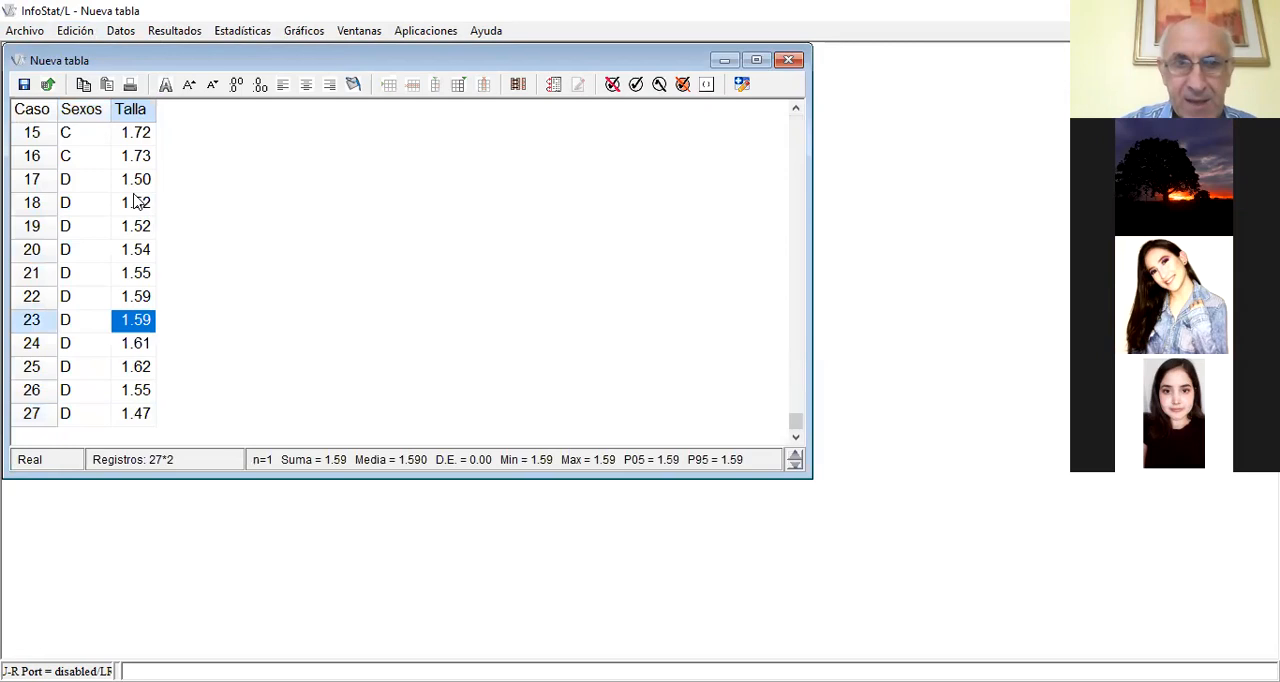
scroll(135, 198, "up", 20)
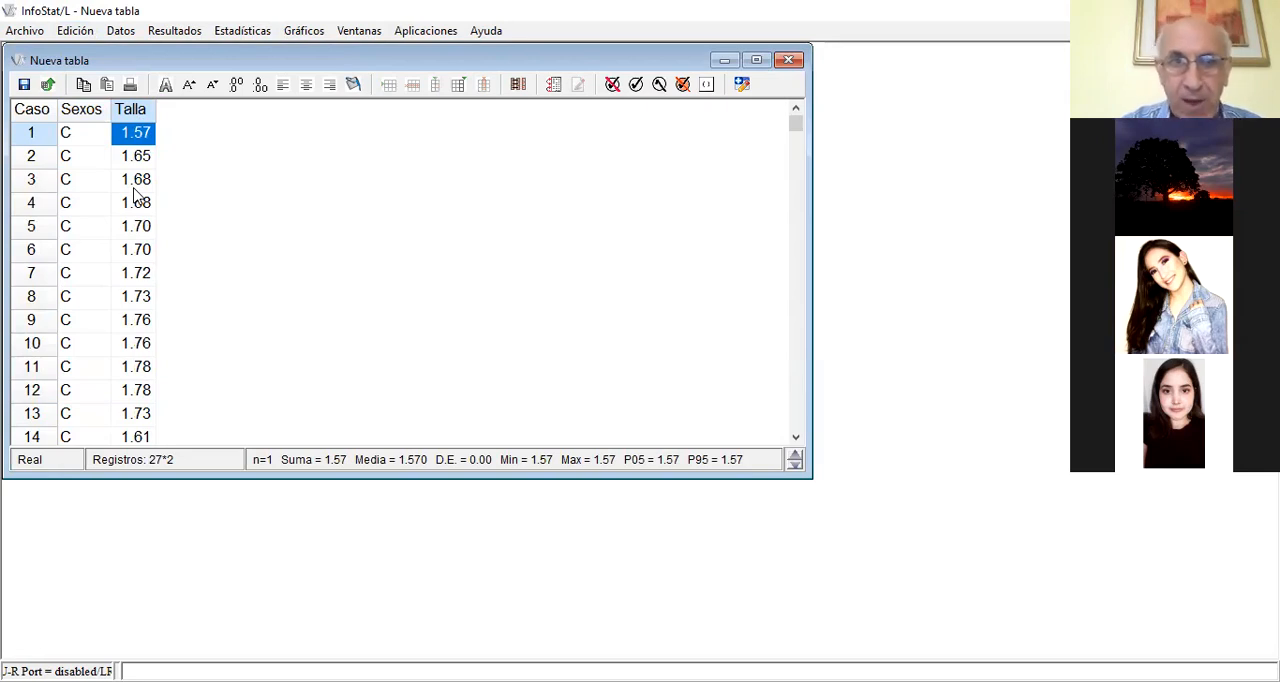
left_click(153, 179)
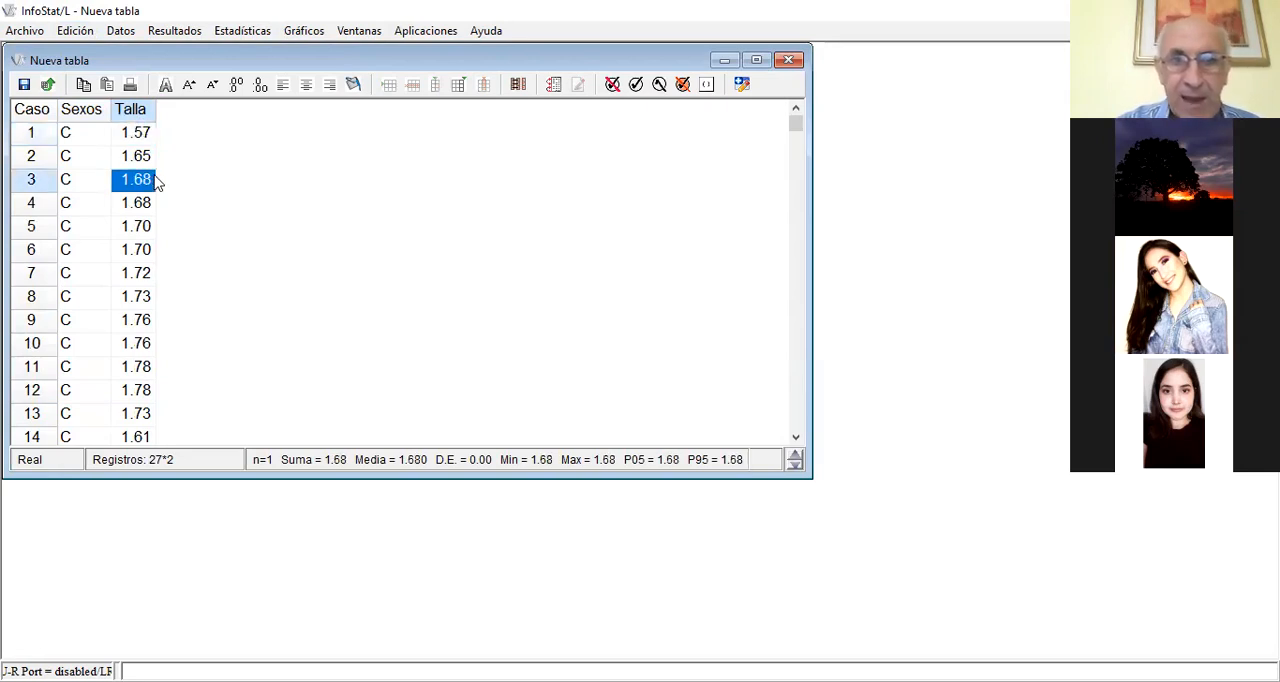
scroll(155, 183, "down", 3)
scroll(202, 241, "down", 16)
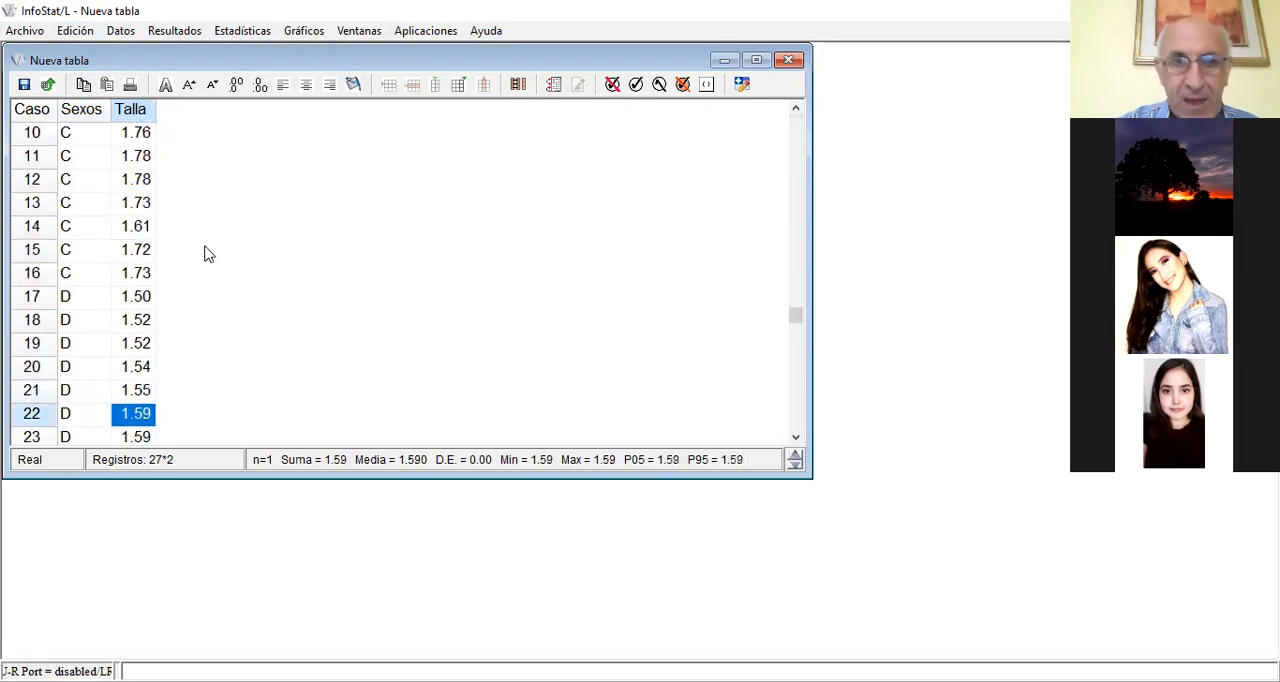
scroll(208, 245, "up", 3)
scroll(205, 238, "up", 18)
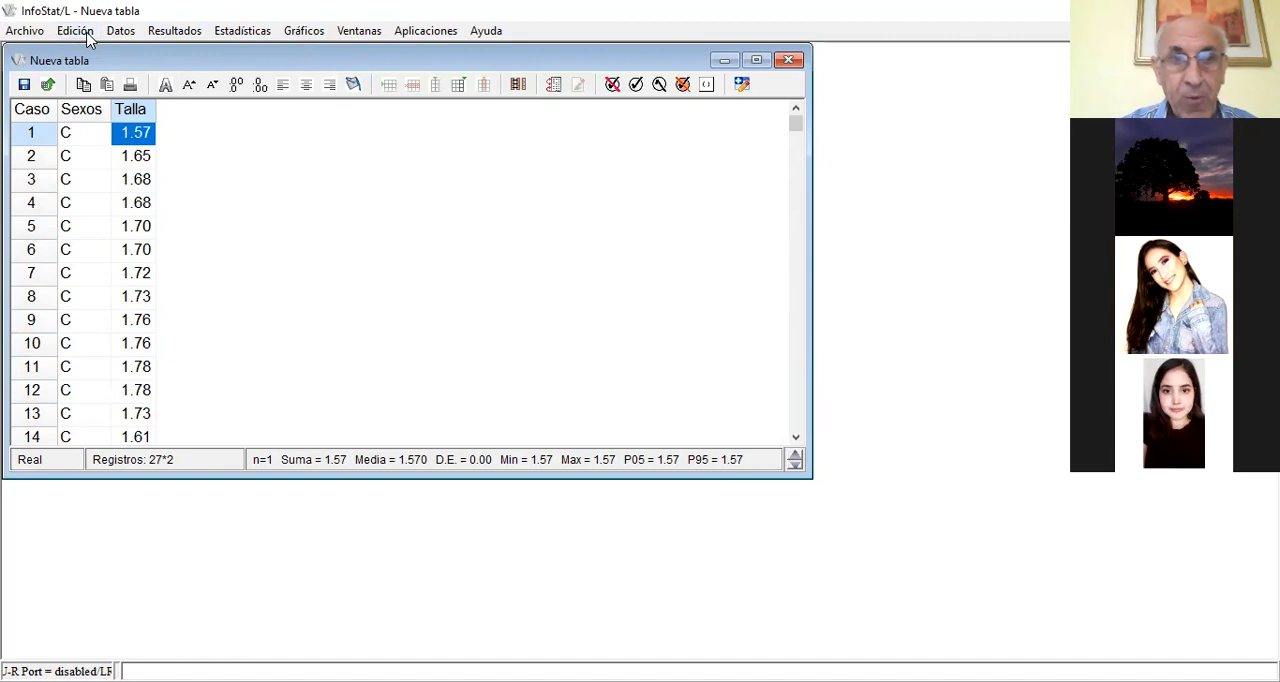
Examine the available statistical procedures, from population estimation, sample size and inference through linear models, regression and correlation to Análisis multivariado and Series de tiempo
left_click(250, 35)
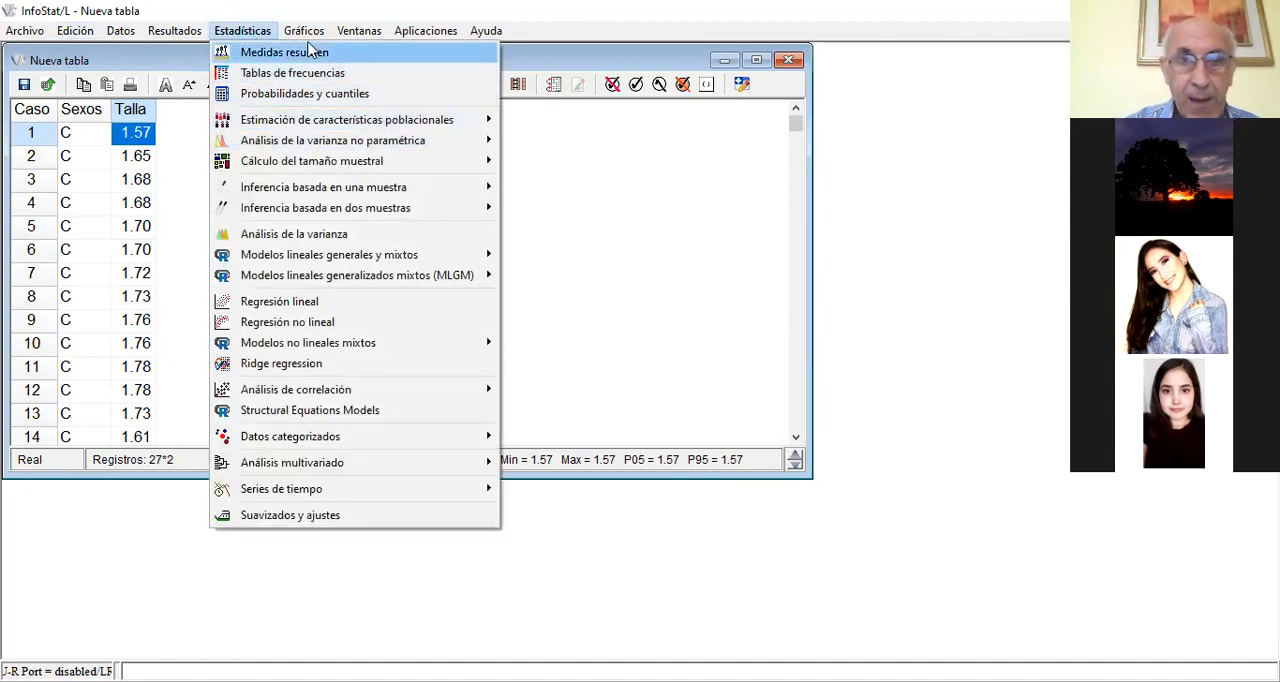
mouse_move(297, 38)
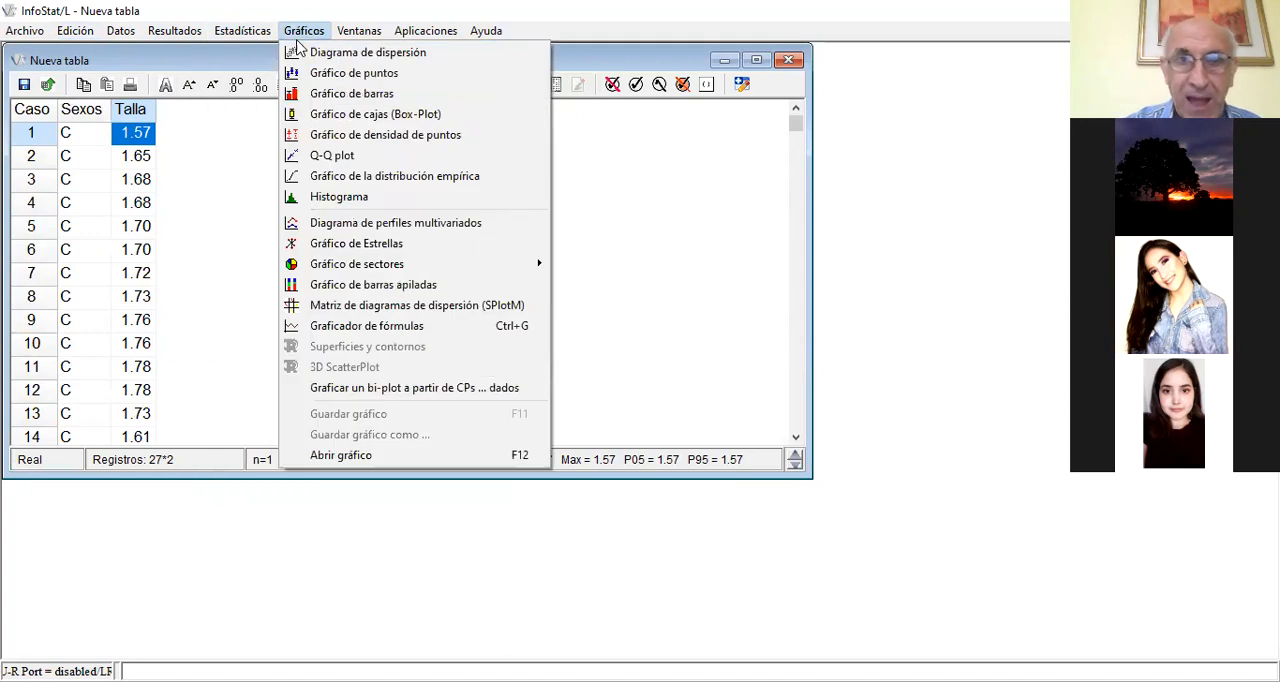
key("Left")
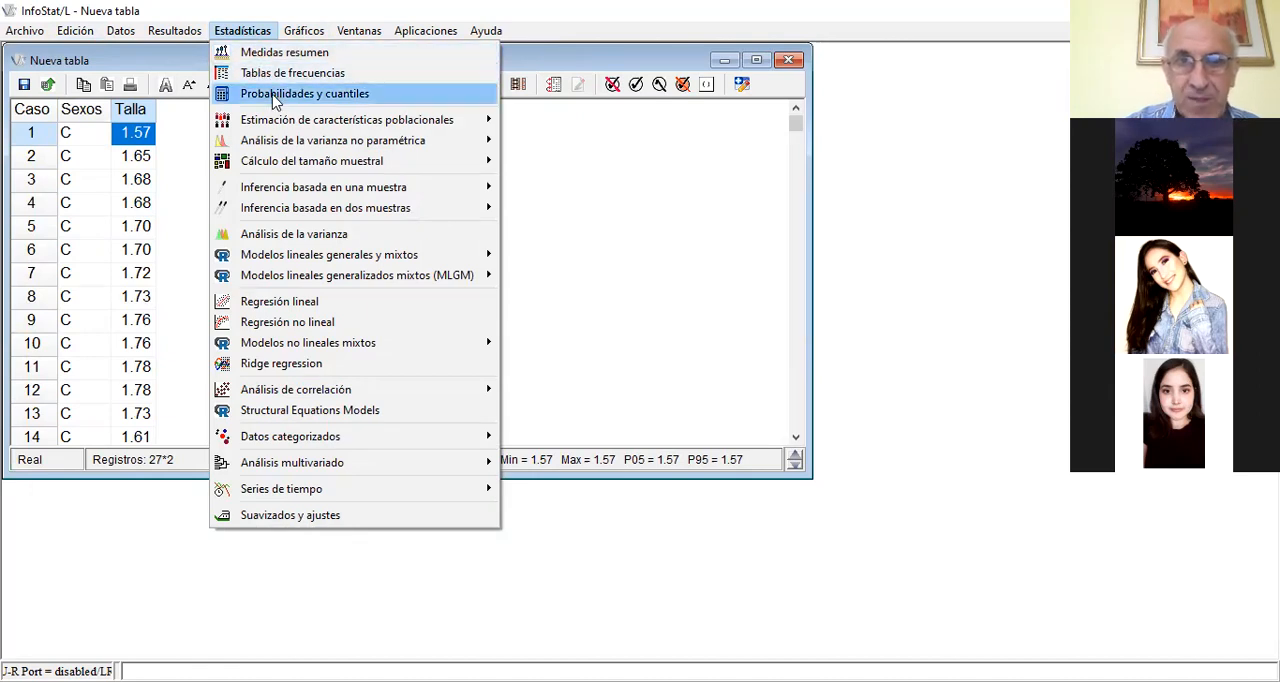
mouse_move(272, 127)
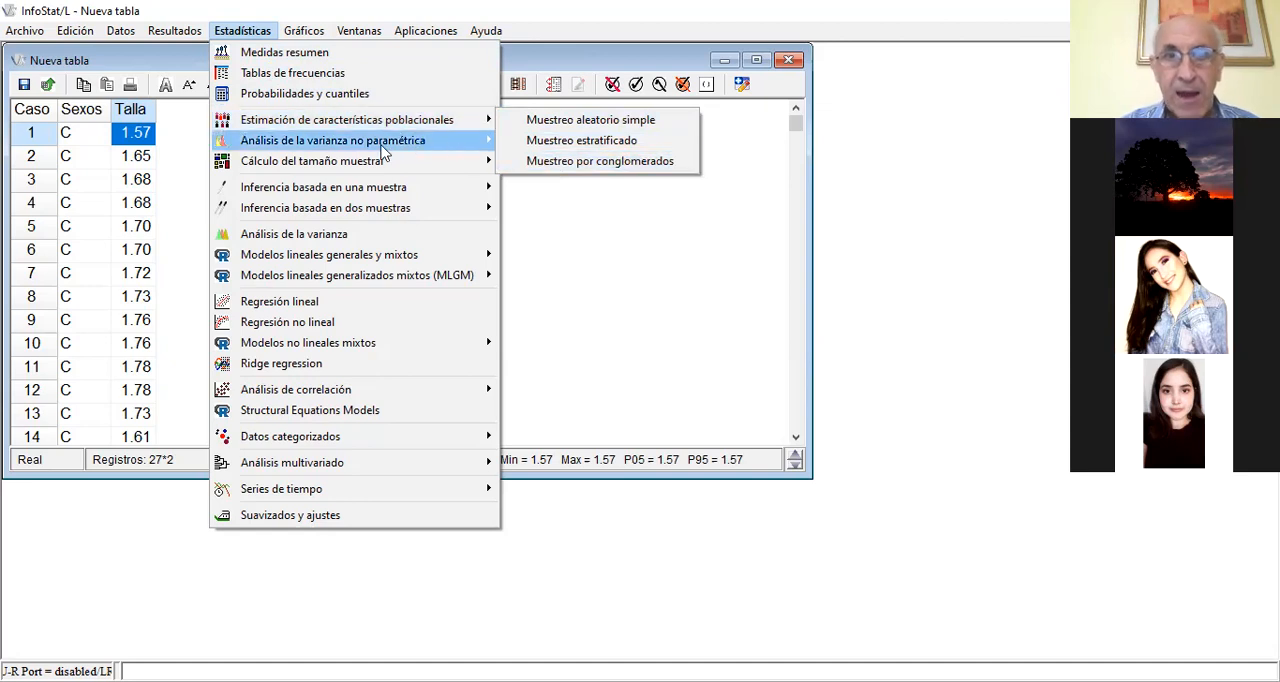
mouse_move(386, 148)
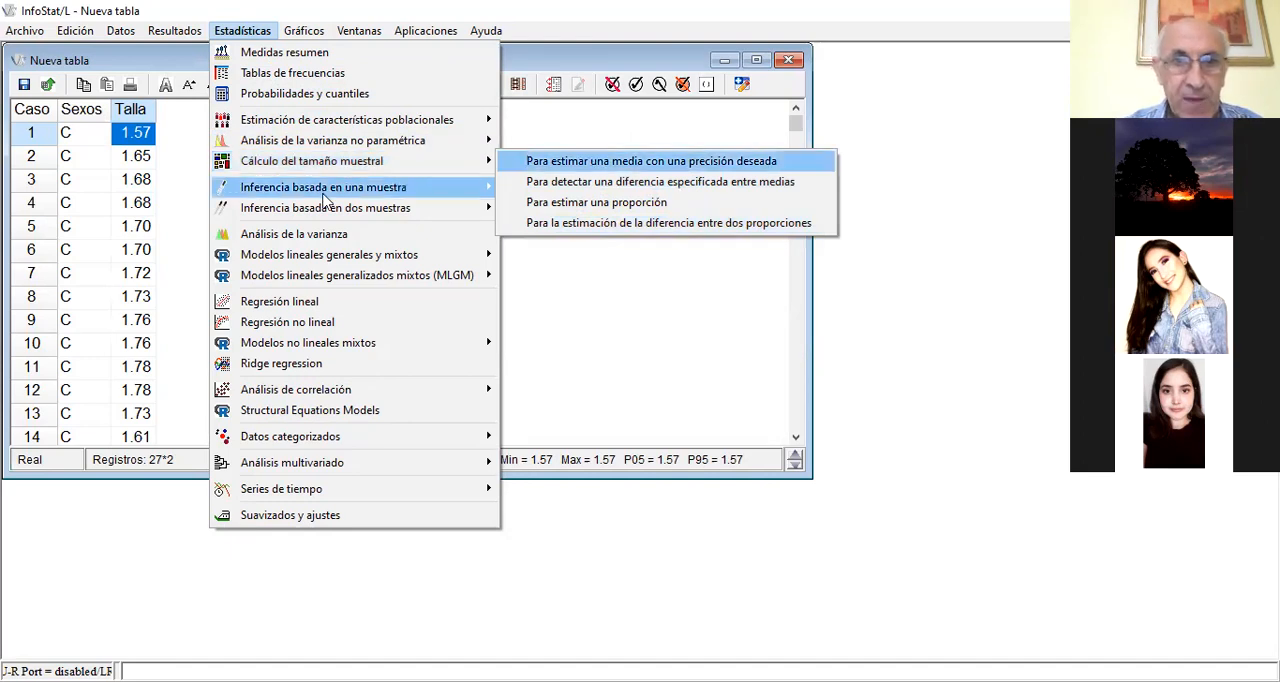
mouse_move(328, 196)
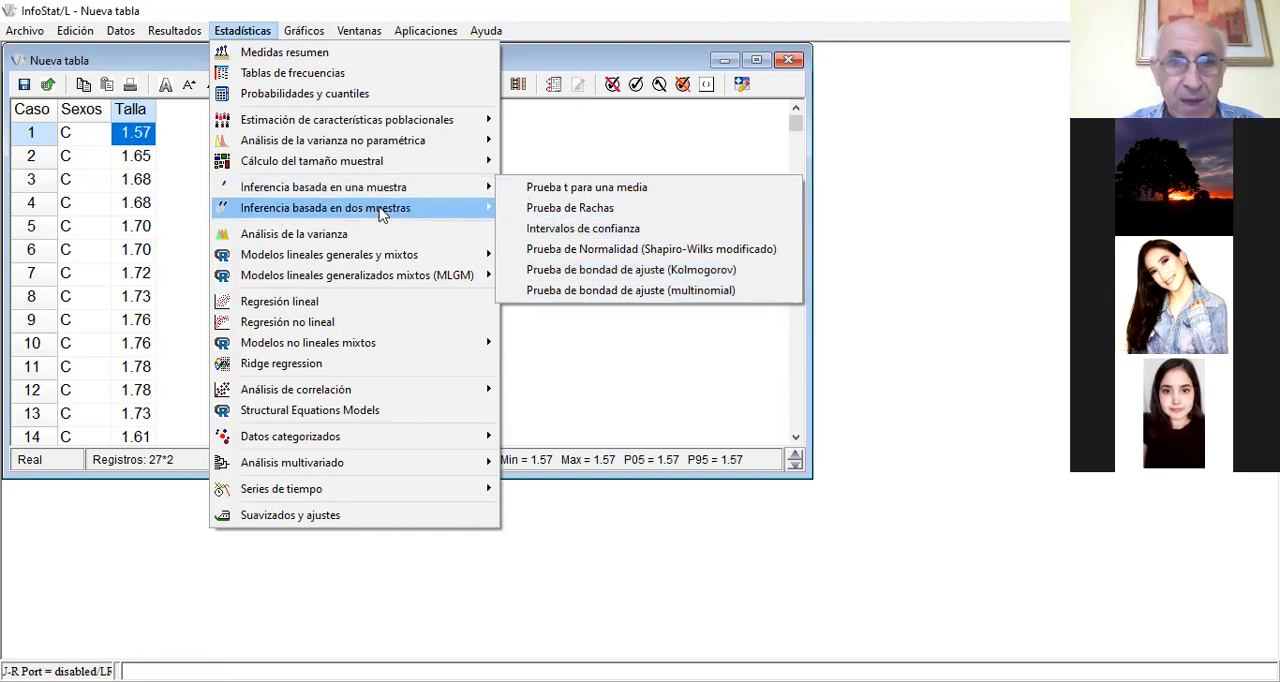
mouse_move(337, 214)
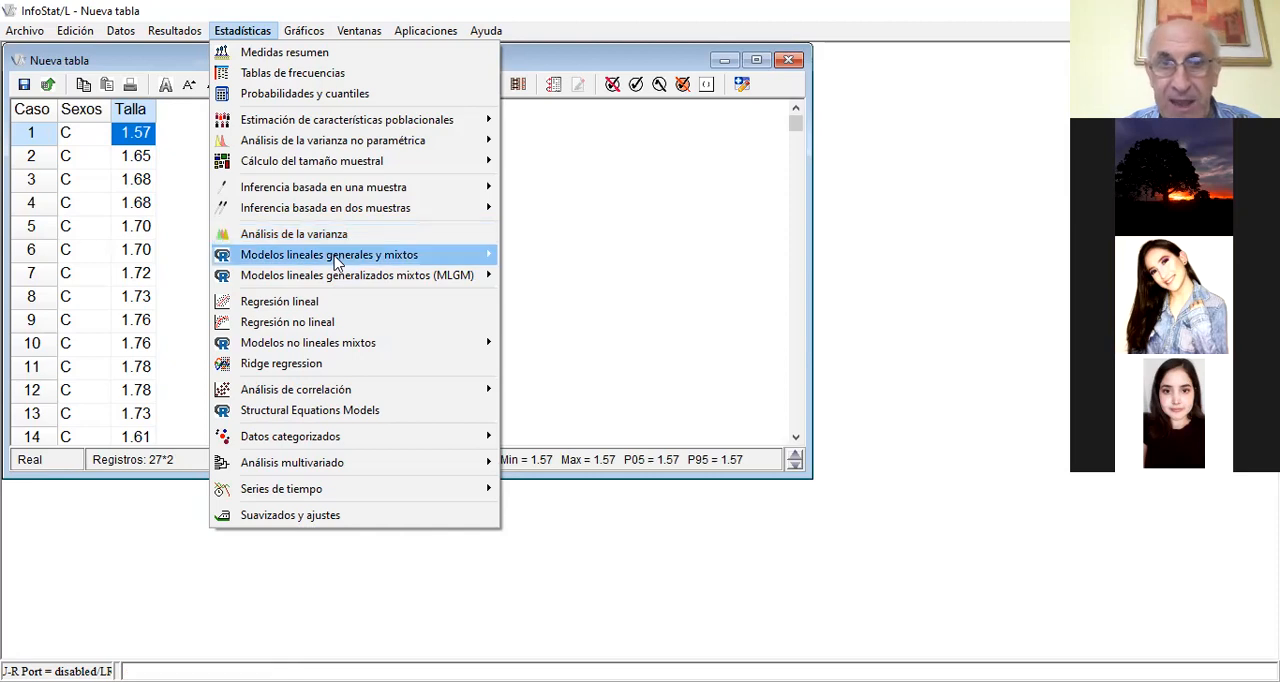
mouse_move(336, 262)
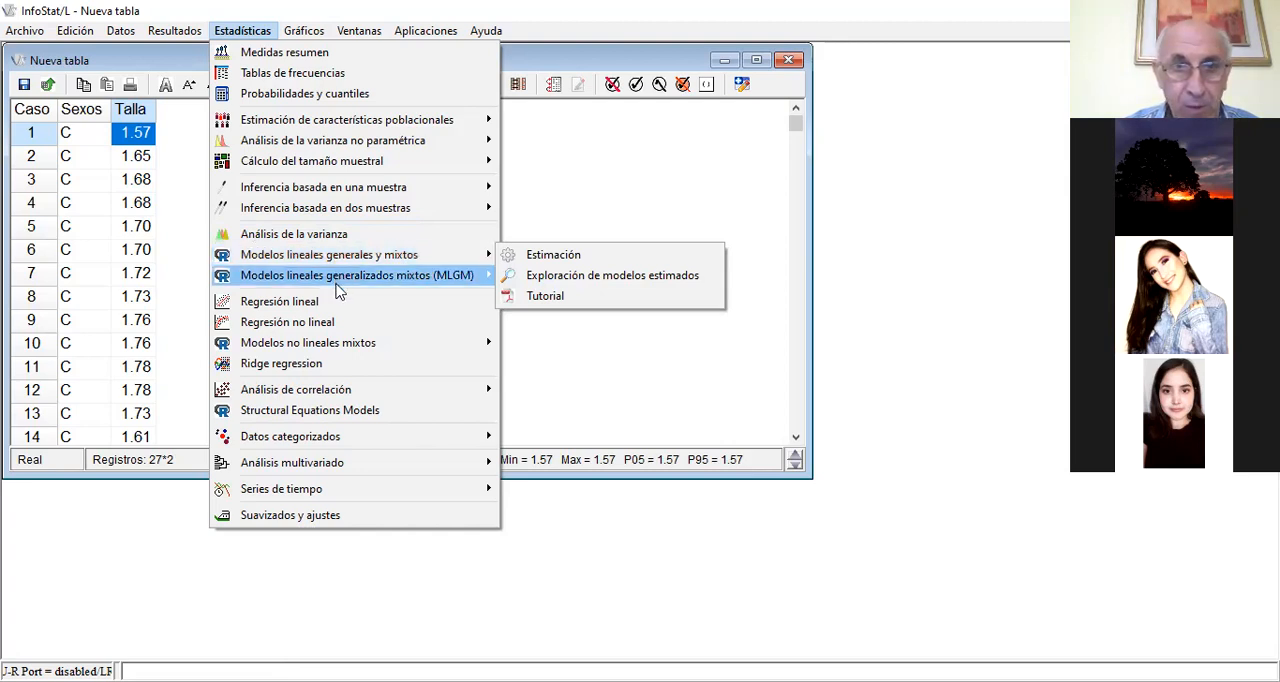
mouse_move(338, 286)
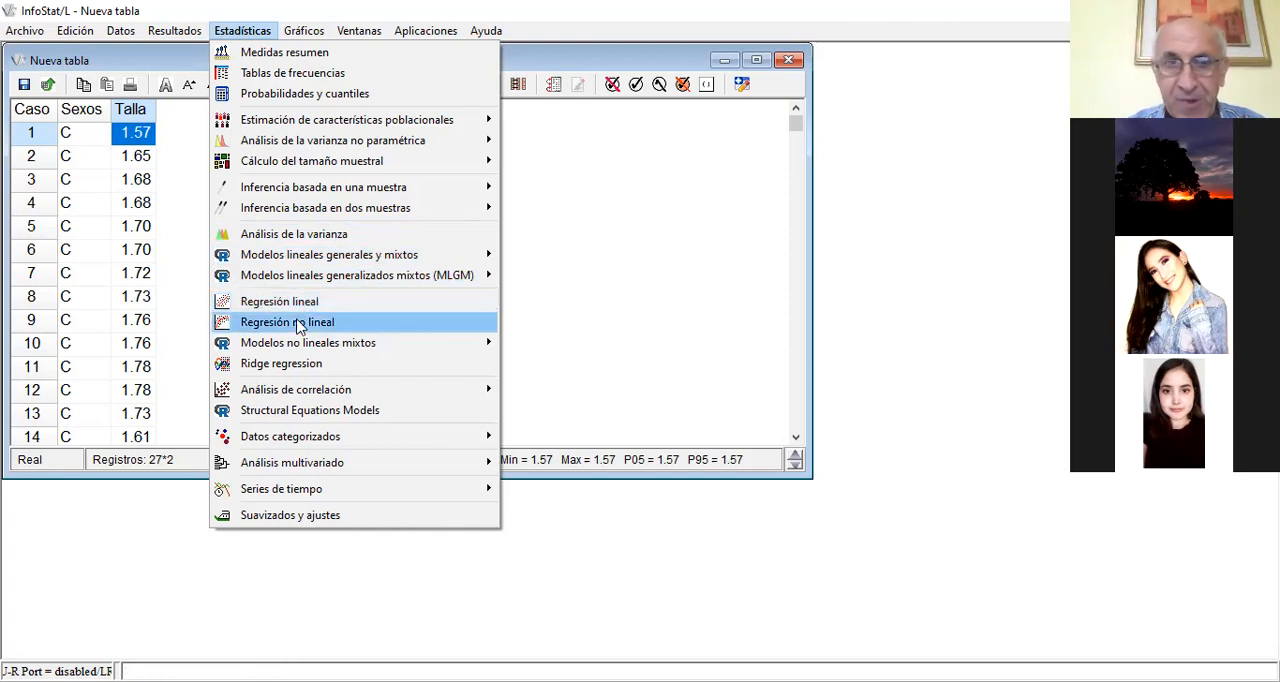
mouse_move(366, 348)
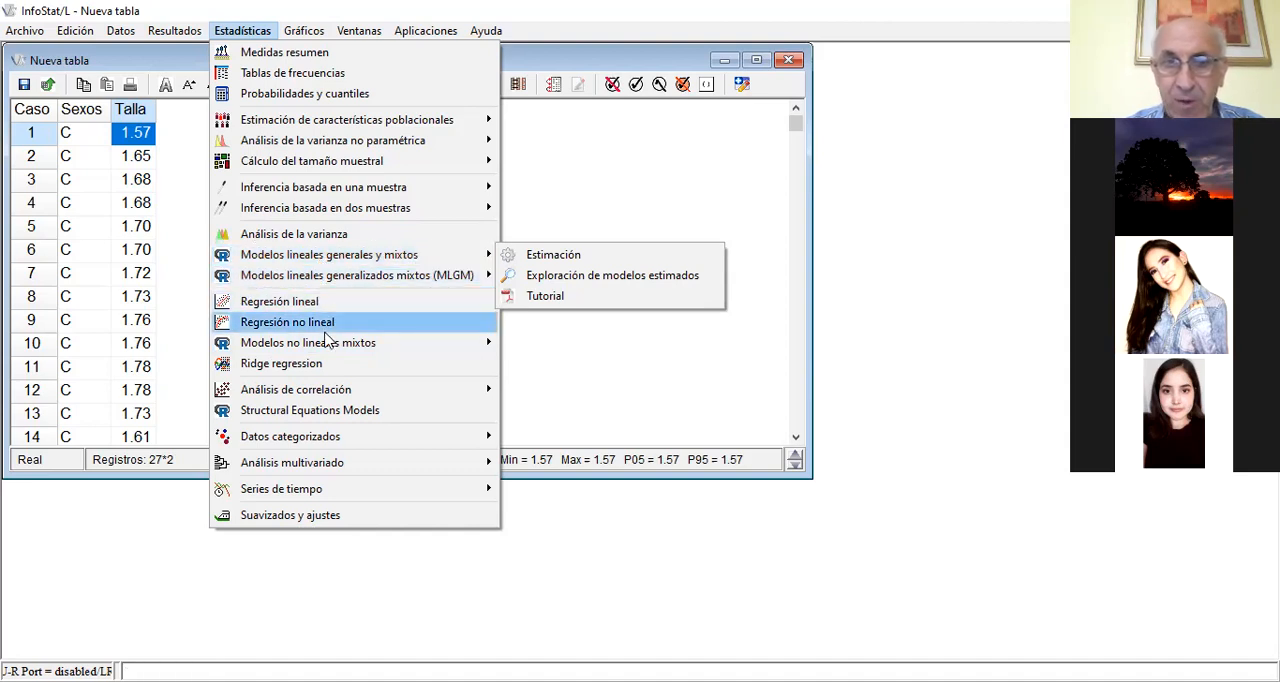
mouse_move(325, 350)
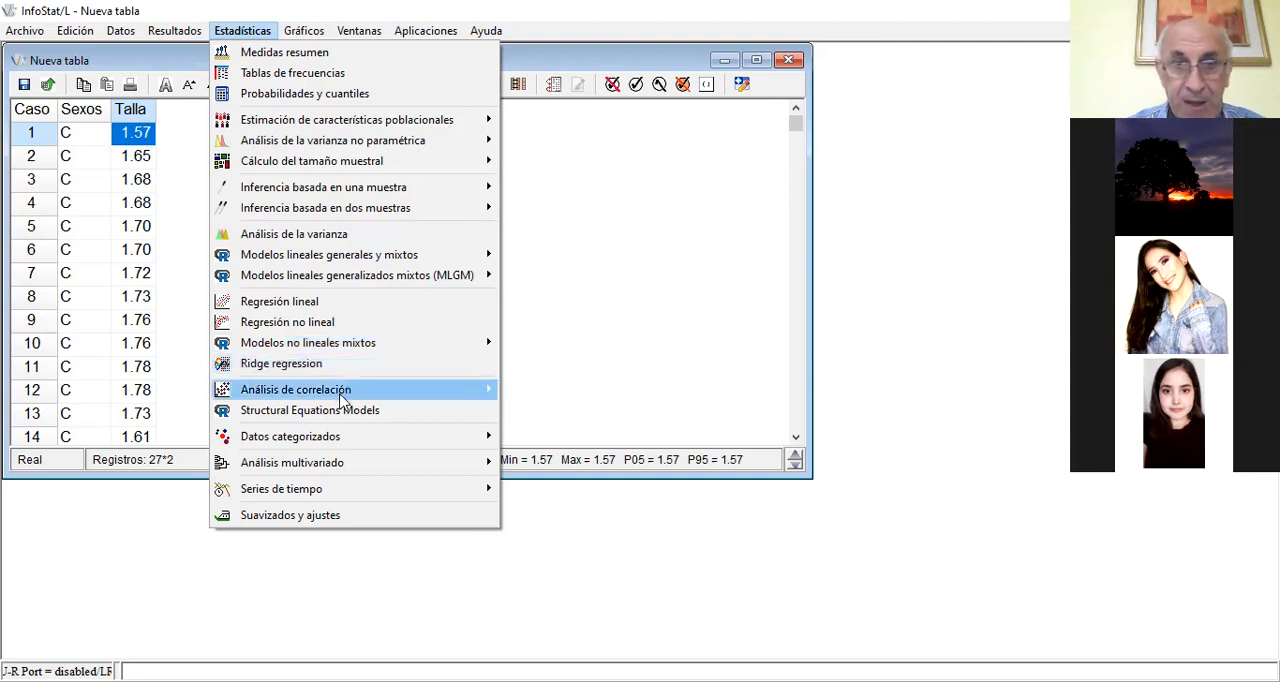
mouse_move(343, 399)
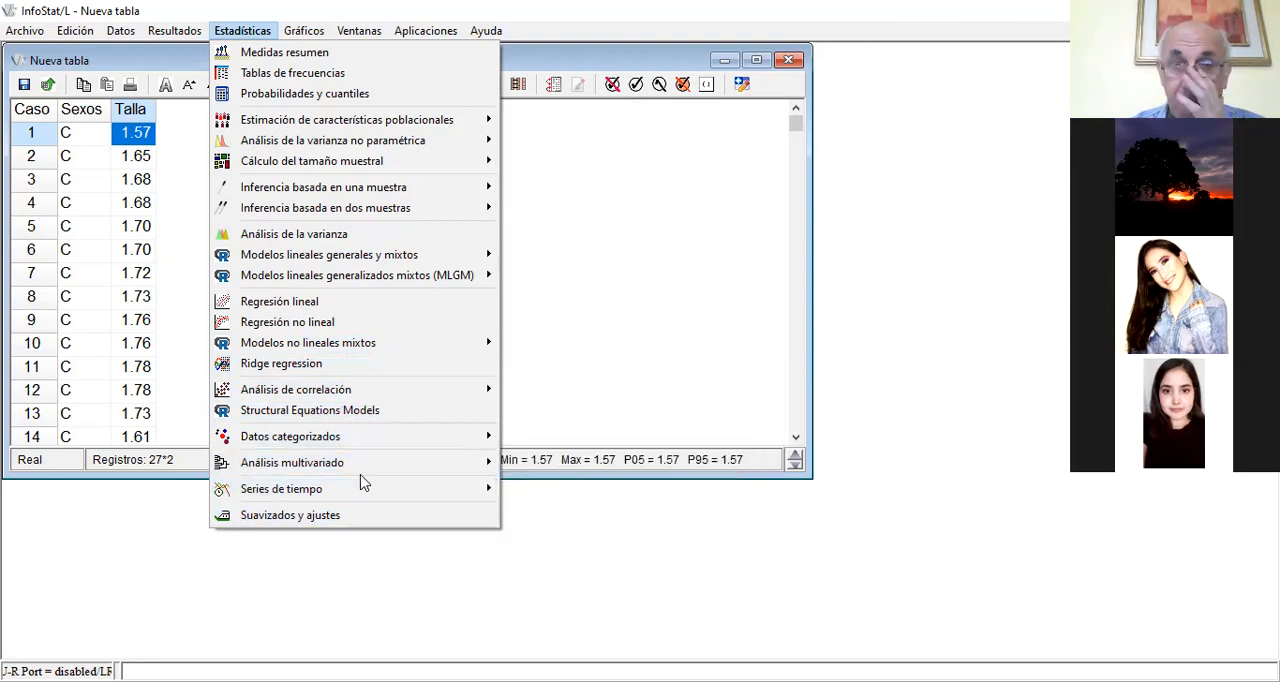
mouse_move(363, 474)
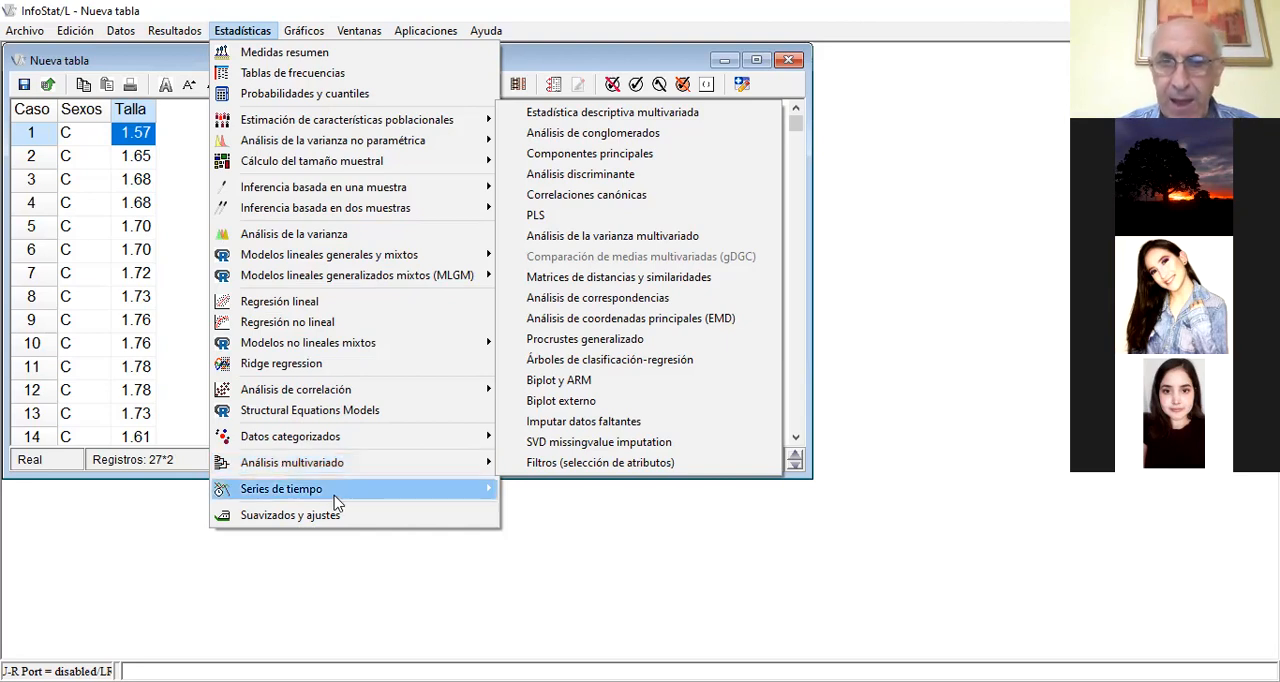
mouse_move(335, 496)
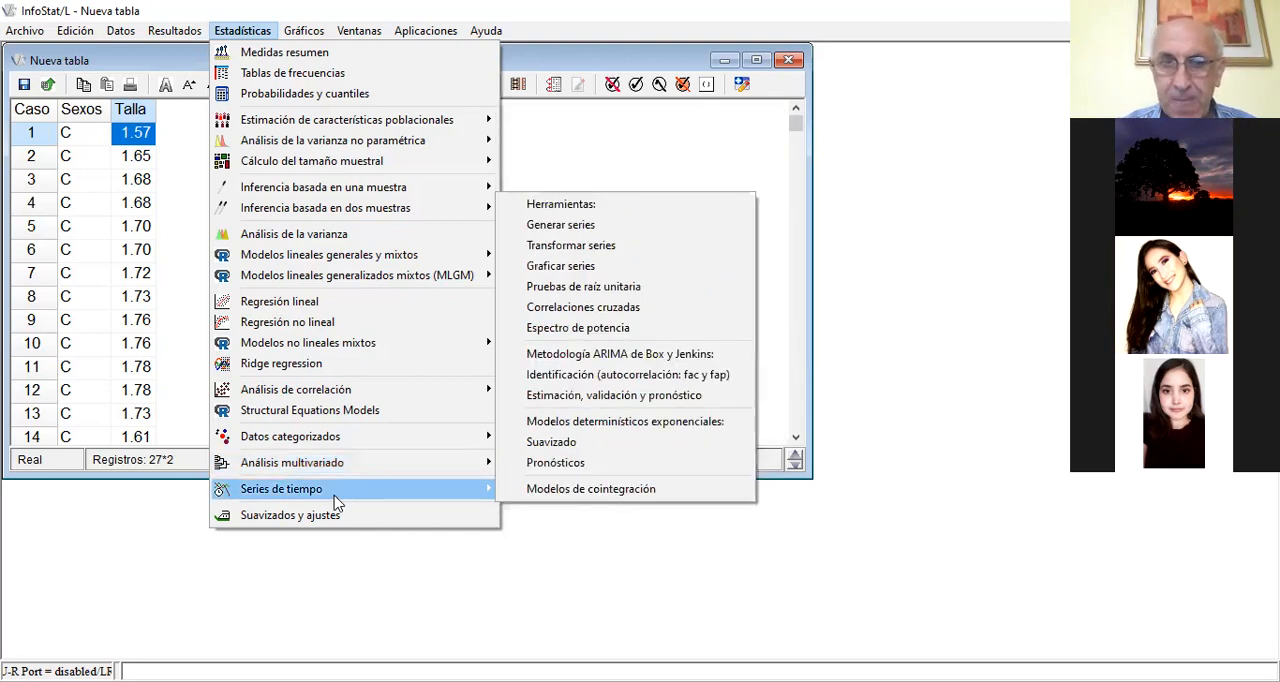
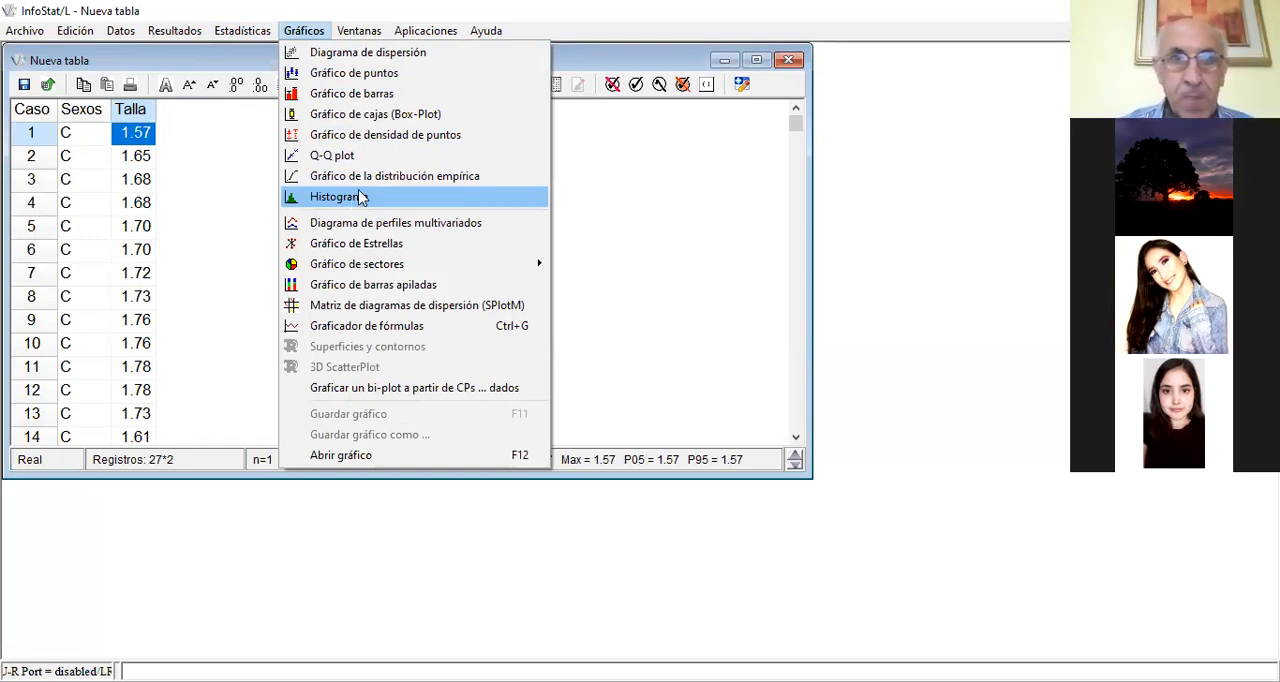
Examine the transformation and variable-combination options available for the Talla variable, and close them without applying any
left_click(358, 33)
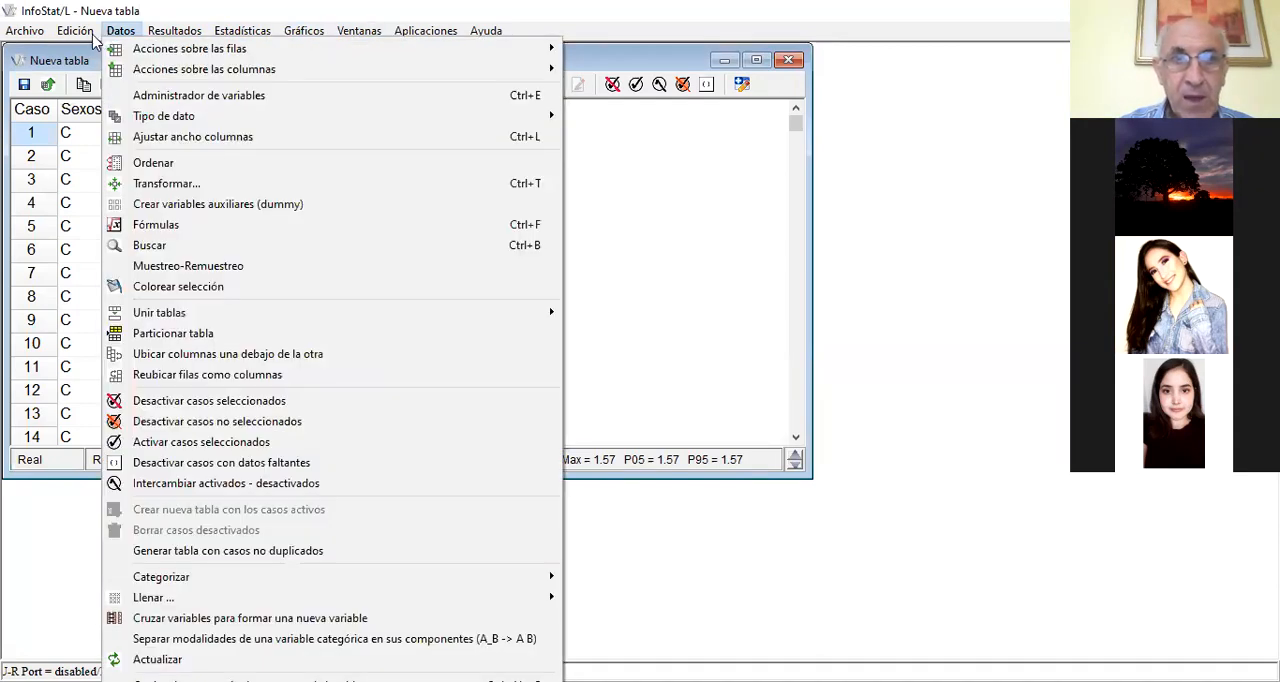
mouse_move(101, 40)
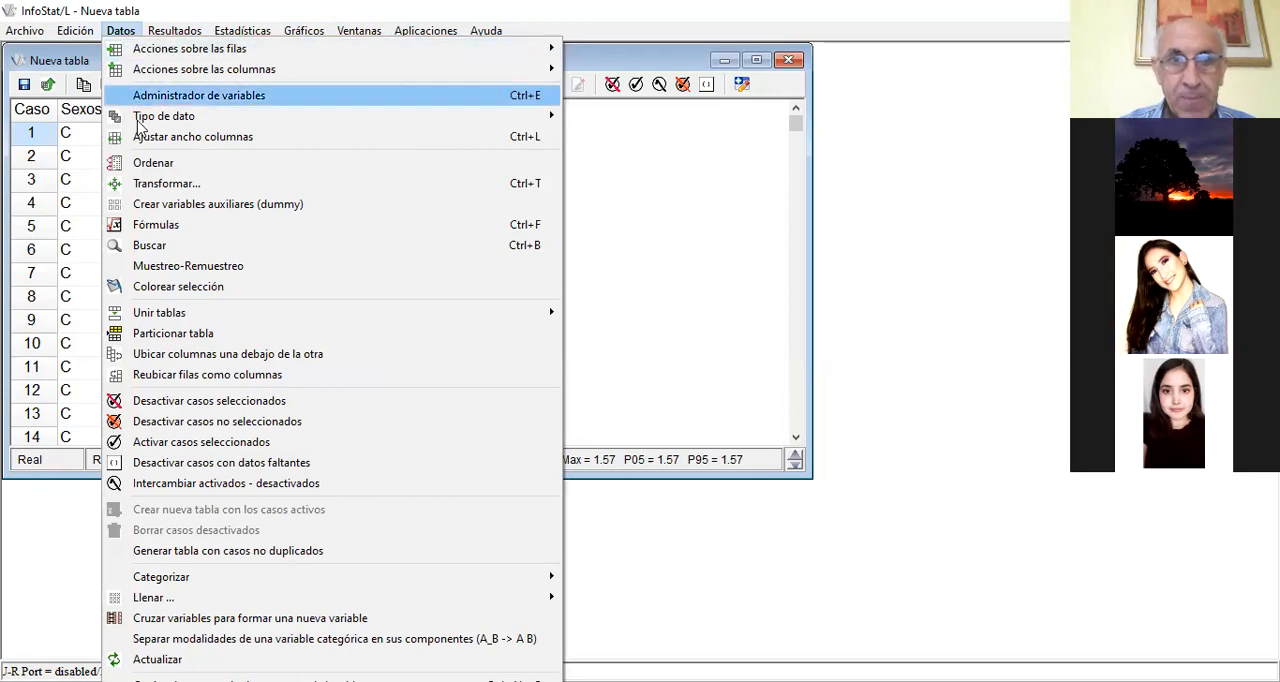
left_click(163, 186)
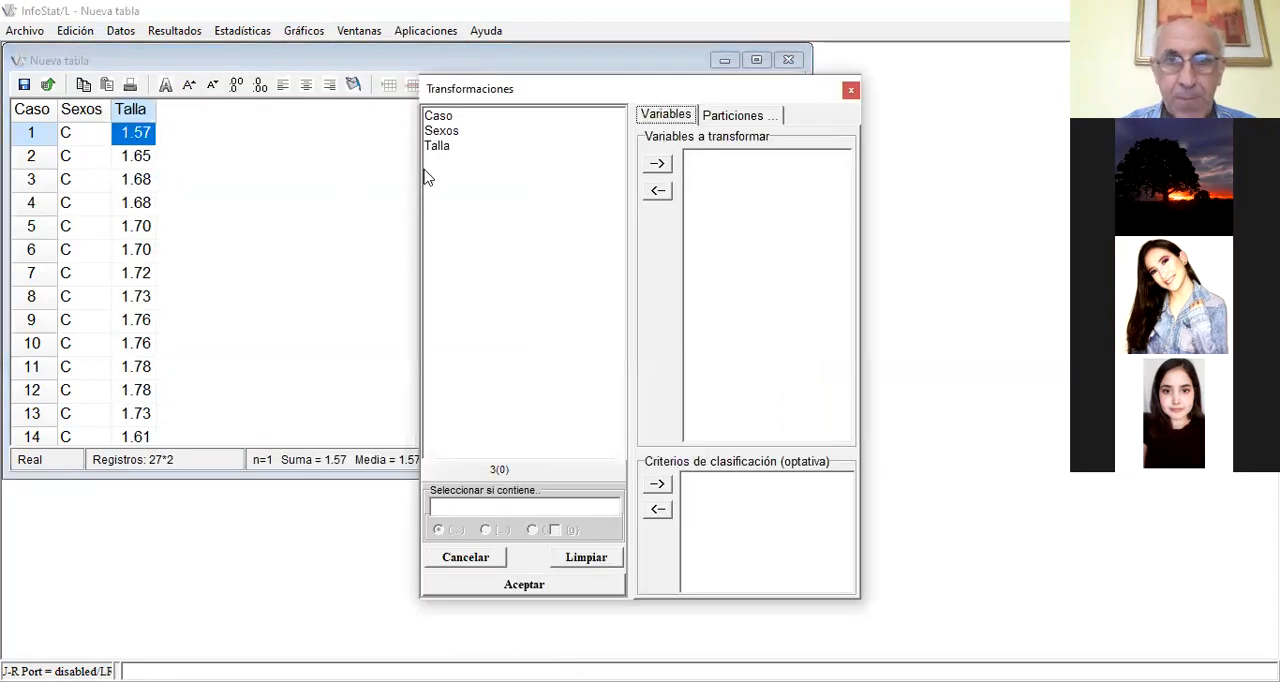
left_click(438, 146)
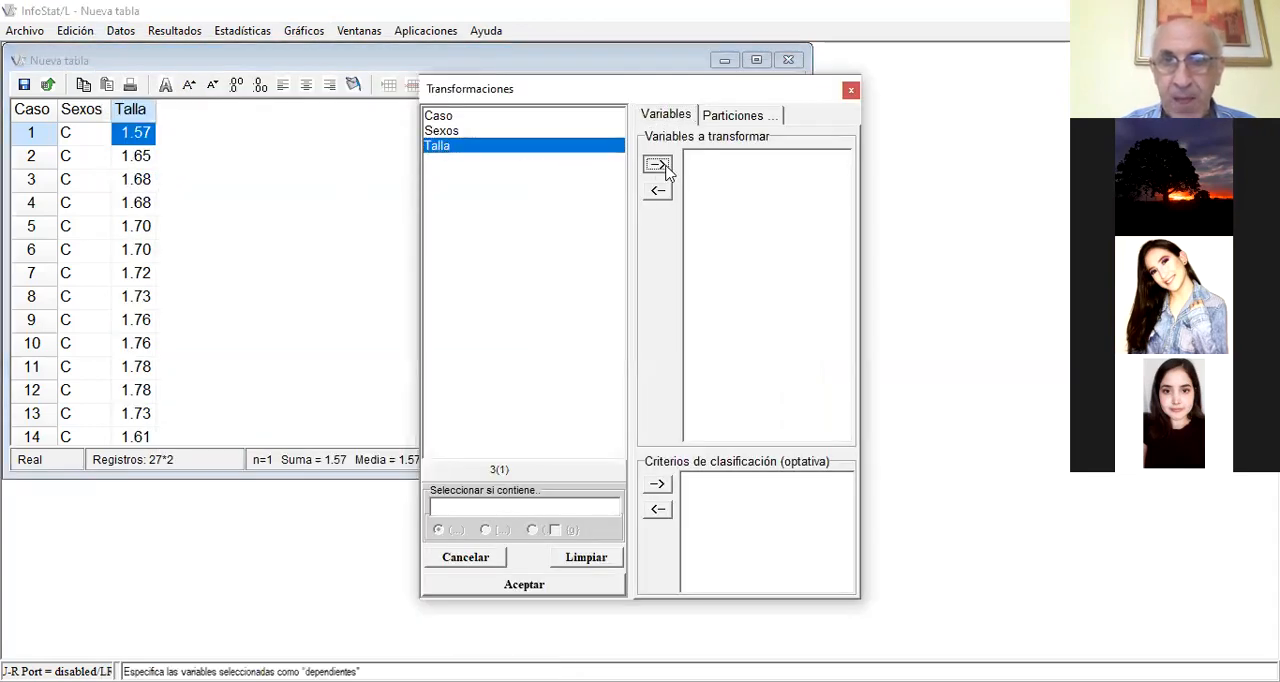
left_click(657, 165)
left_click(535, 588)
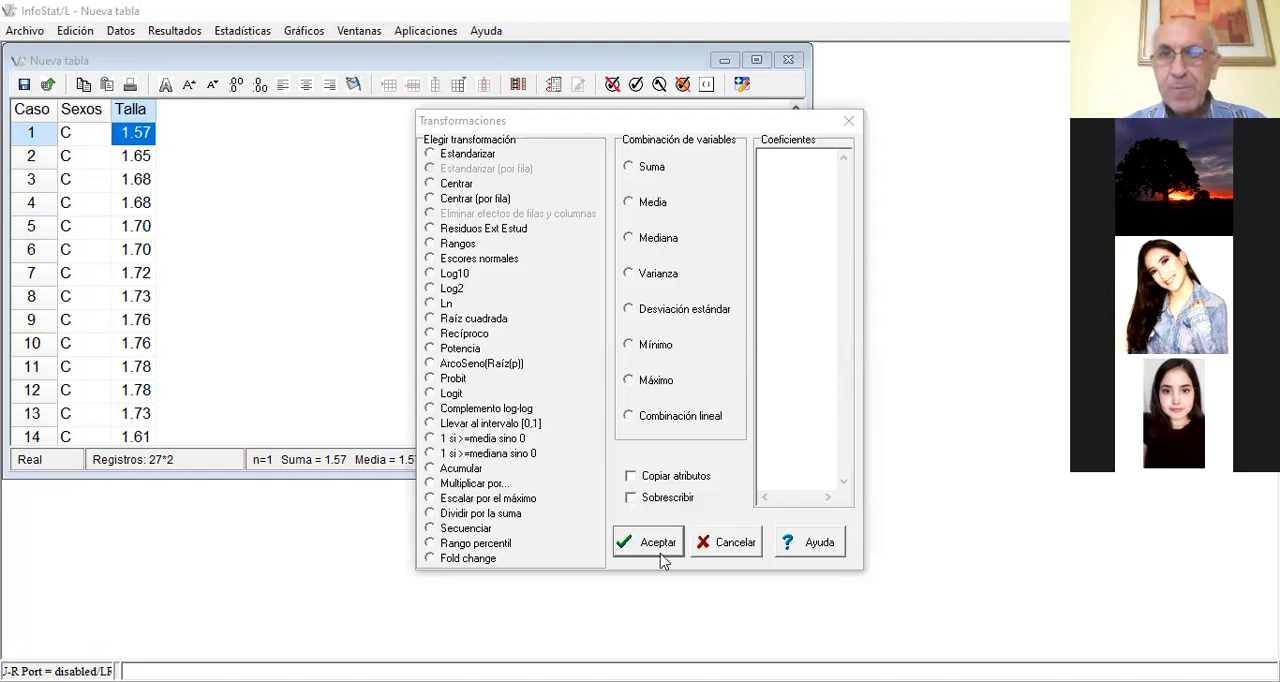
left_click(487, 215)
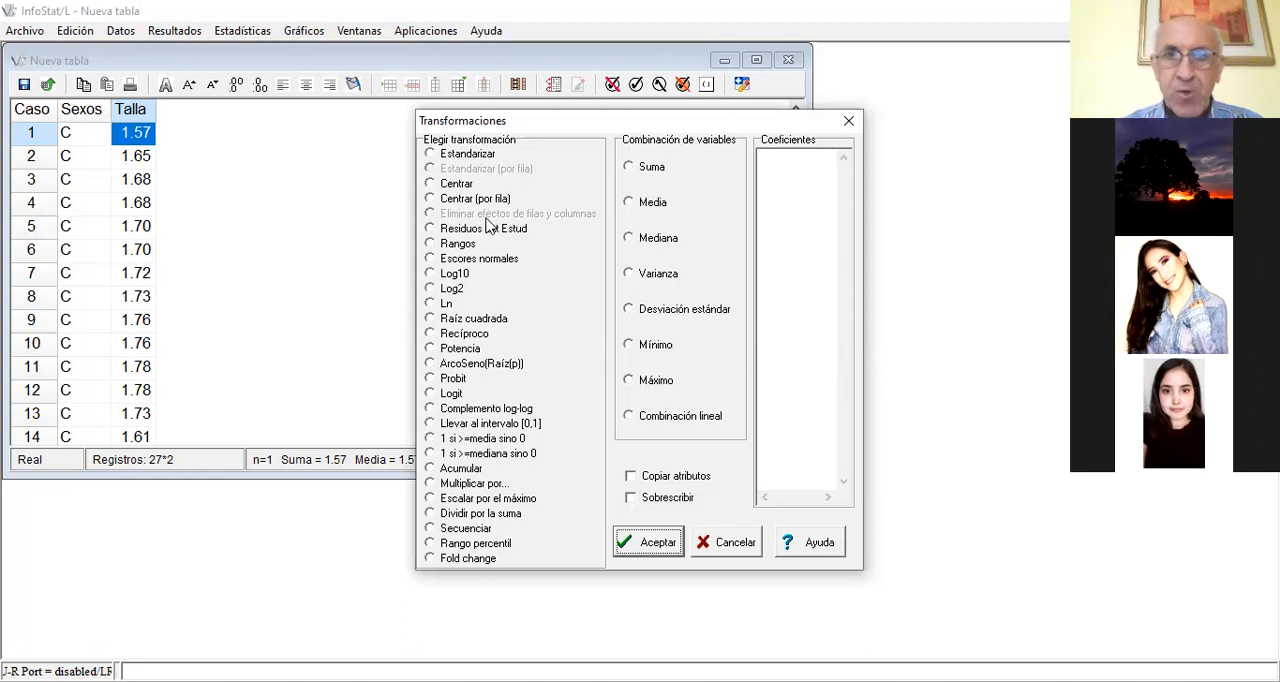
left_click(848, 125)
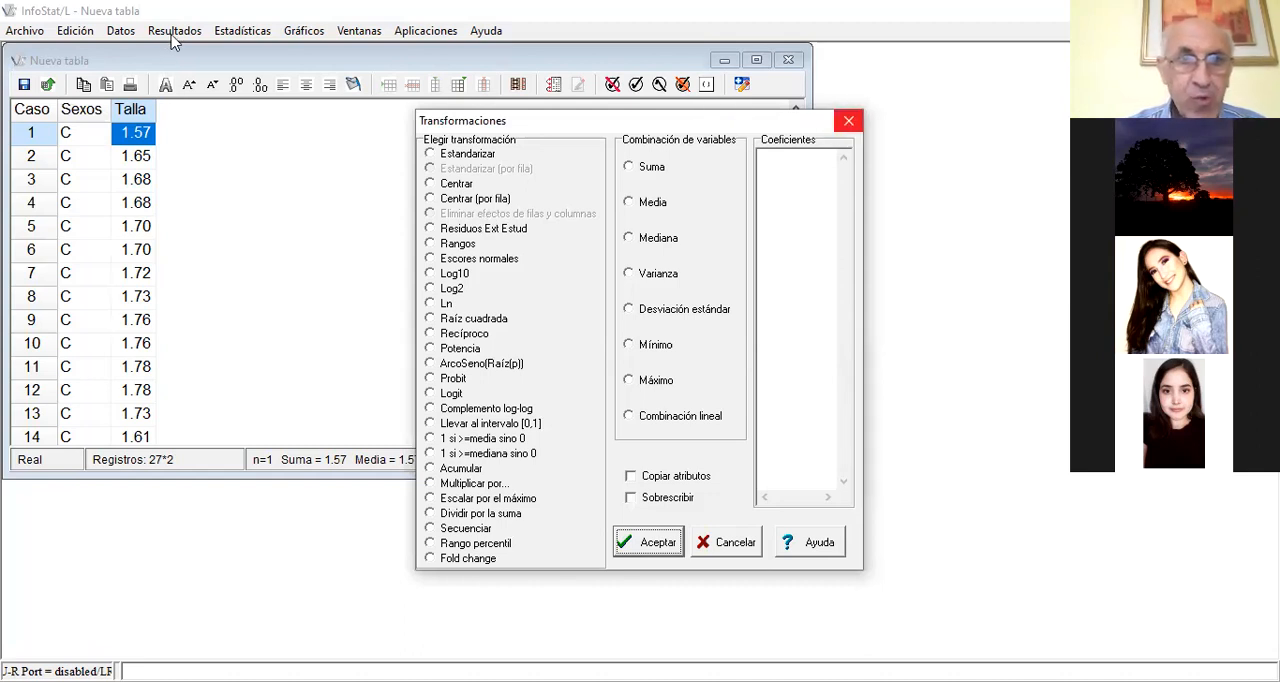
Review the Talla records from the C group into the D group and return to case 1
left_click(122, 31)
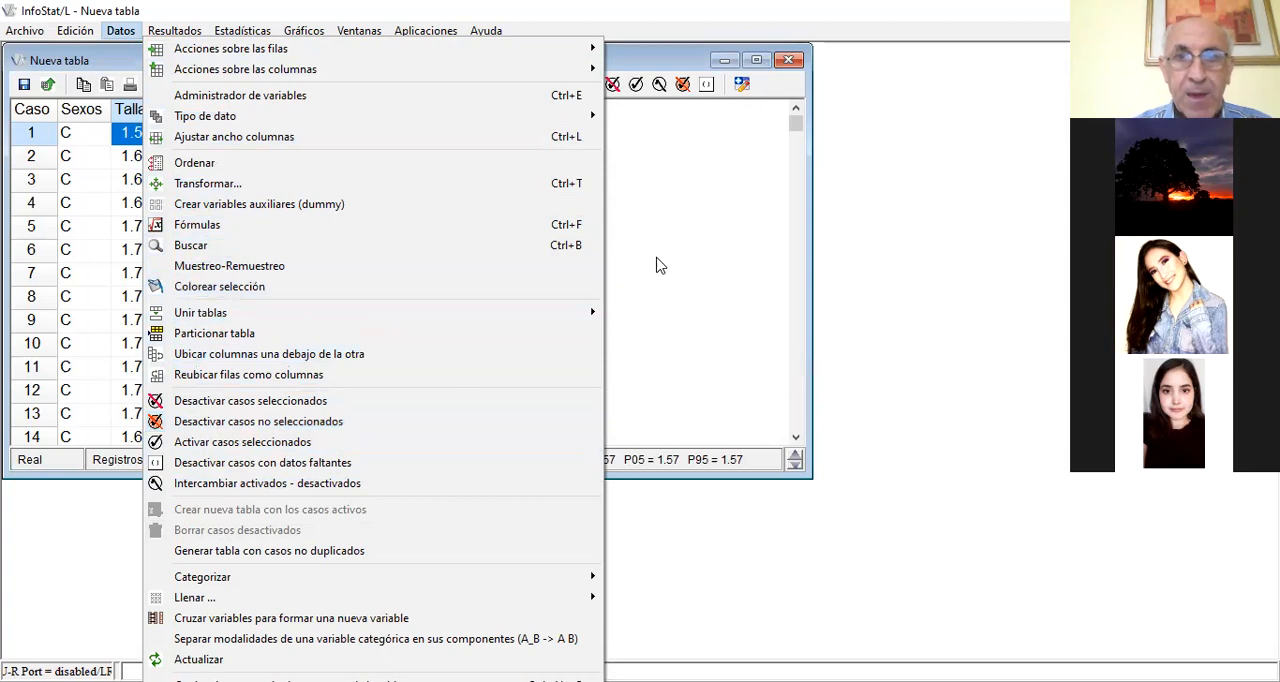
left_click(133, 152)
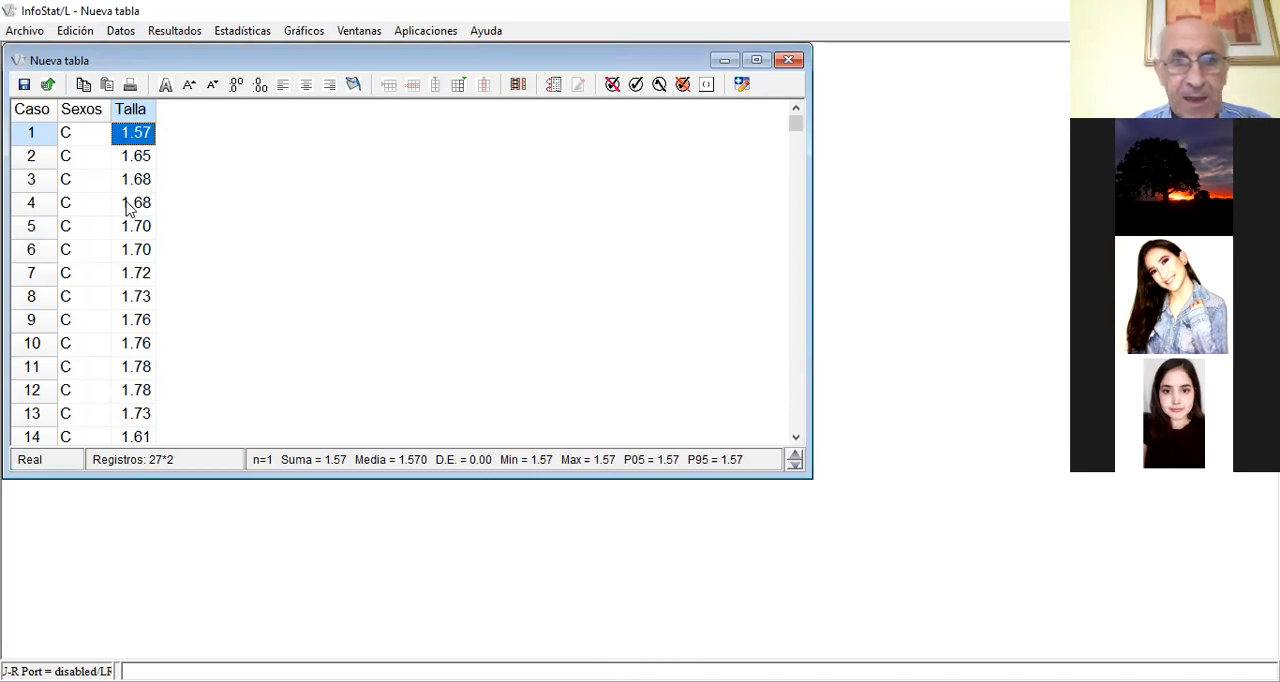
key("Down")
key("Down")
key("Down")
key("Down")
key("Down")
key("Down")
key("Down")
key("Down")
key("Down")
key("Down")
key("Down")
key("Down")
key("Down")
key("Down")
key("Down")
key("Down")
key("Down")
key("Down")
key("Down")
key("Down")
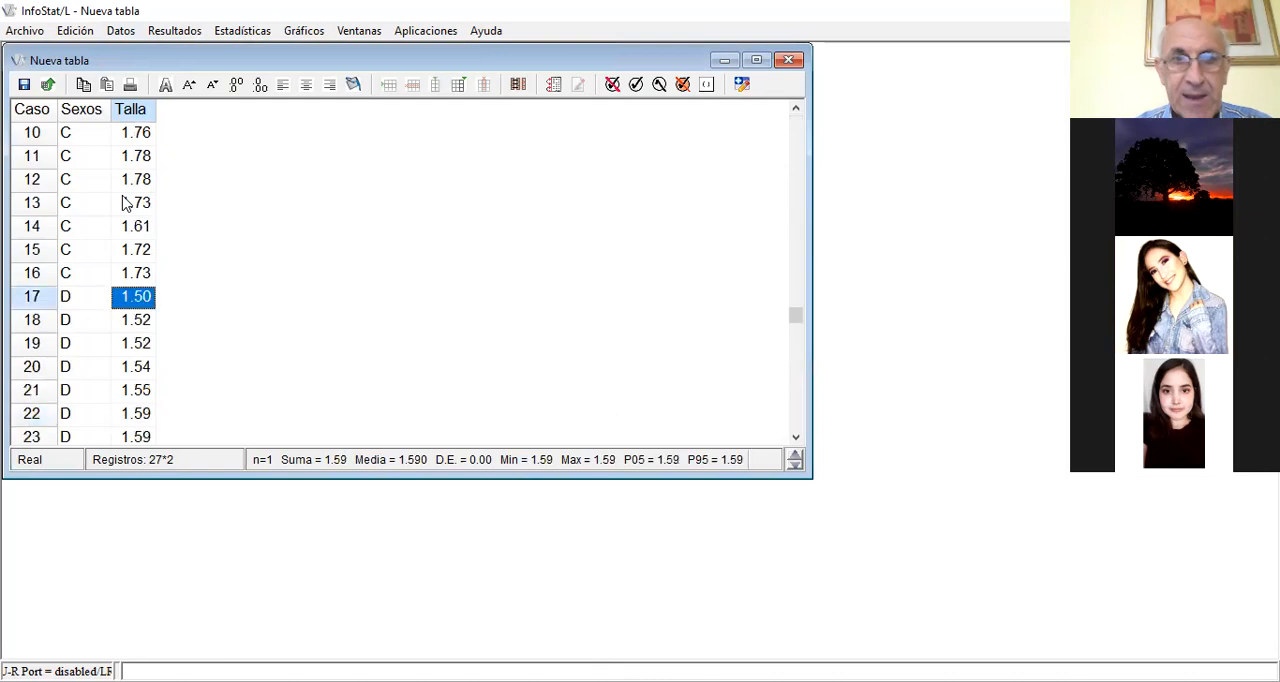
key("Up")
key("Up")
key("Up")
key("Up")
key("Up")
key("Up")
key("Up")
key("Up")
key("Up")
key("Up")
key("Up")
key("Up")
key("Up")
key("Up")
key("Up")
key("Up")
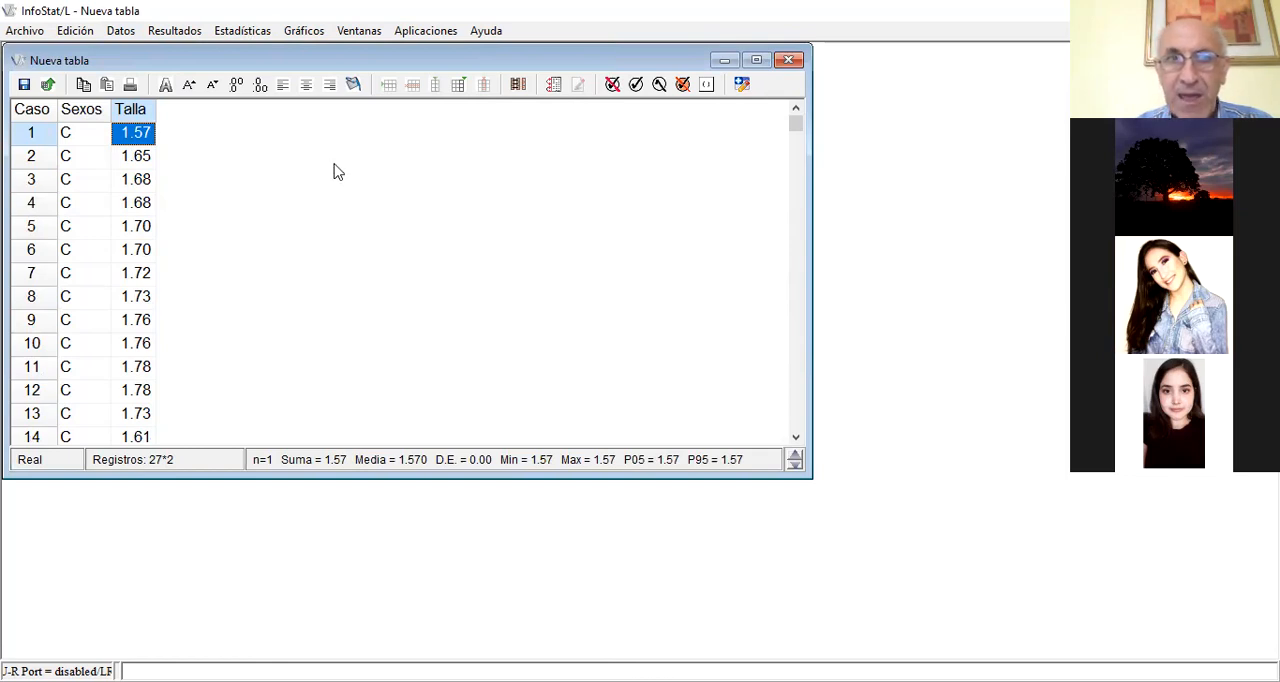
Run the modified Shapiro-Wilks normality test on the Talla variable
left_click(243, 31)
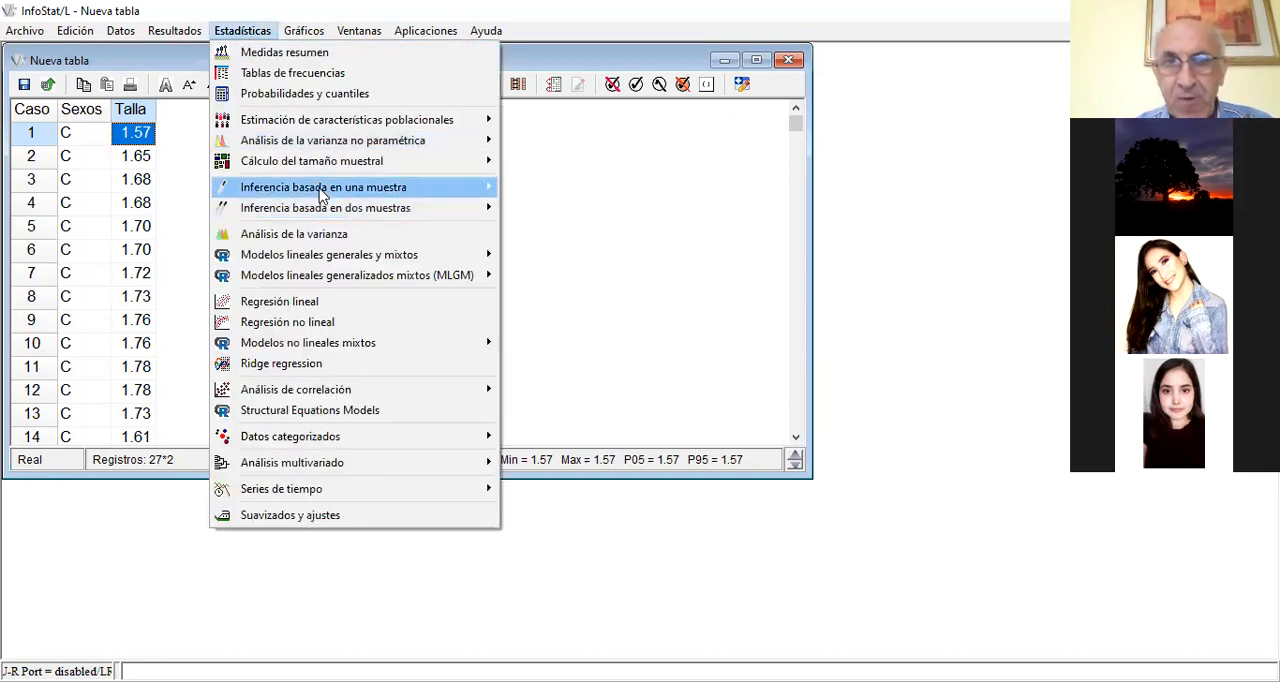
mouse_move(322, 190)
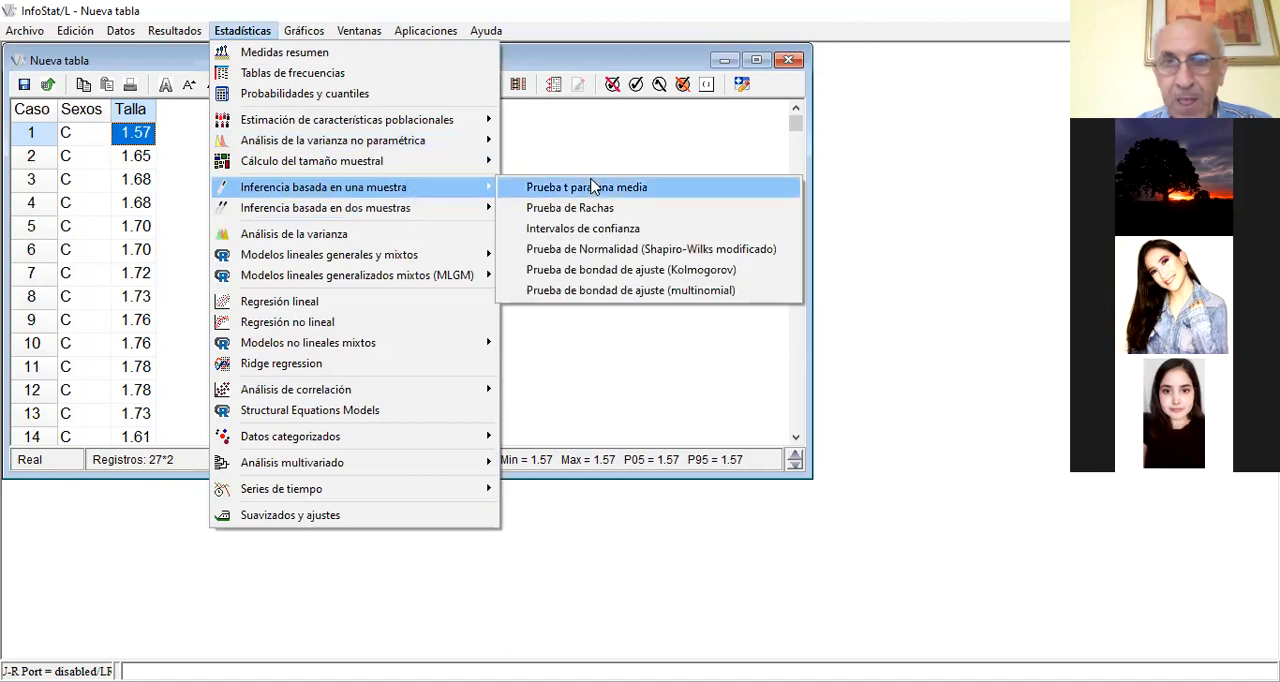
left_click(590, 250)
left_click(443, 147)
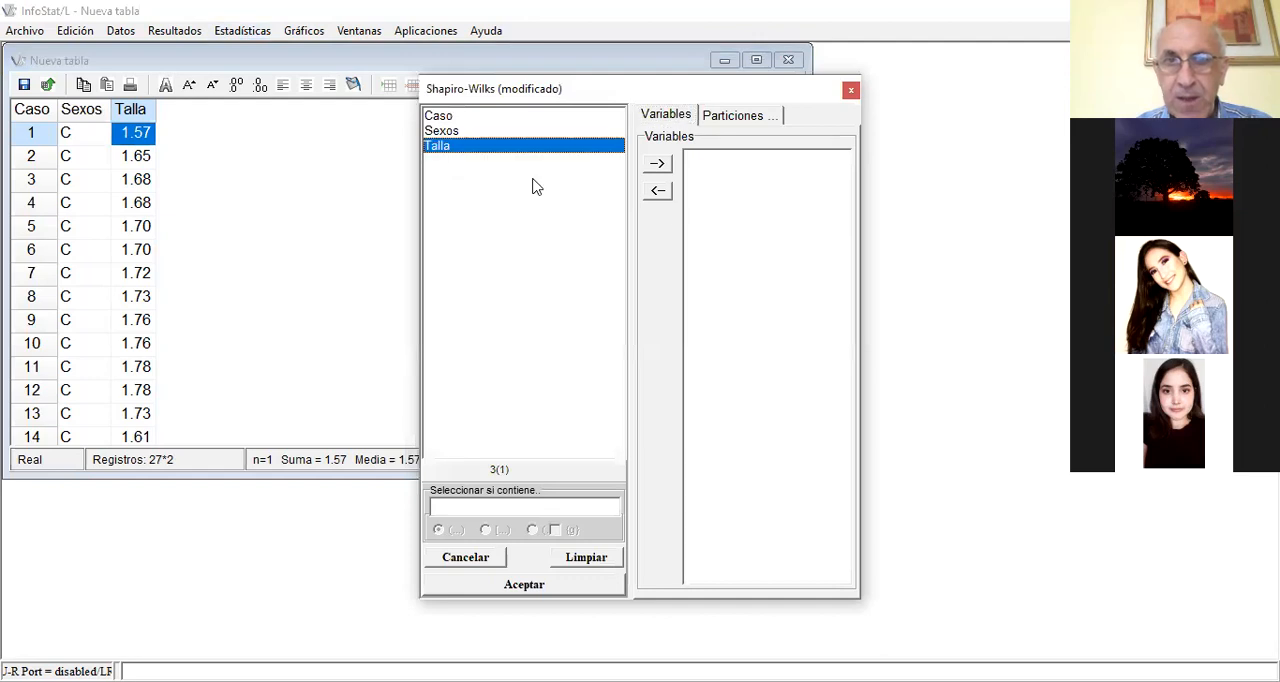
left_click(657, 163)
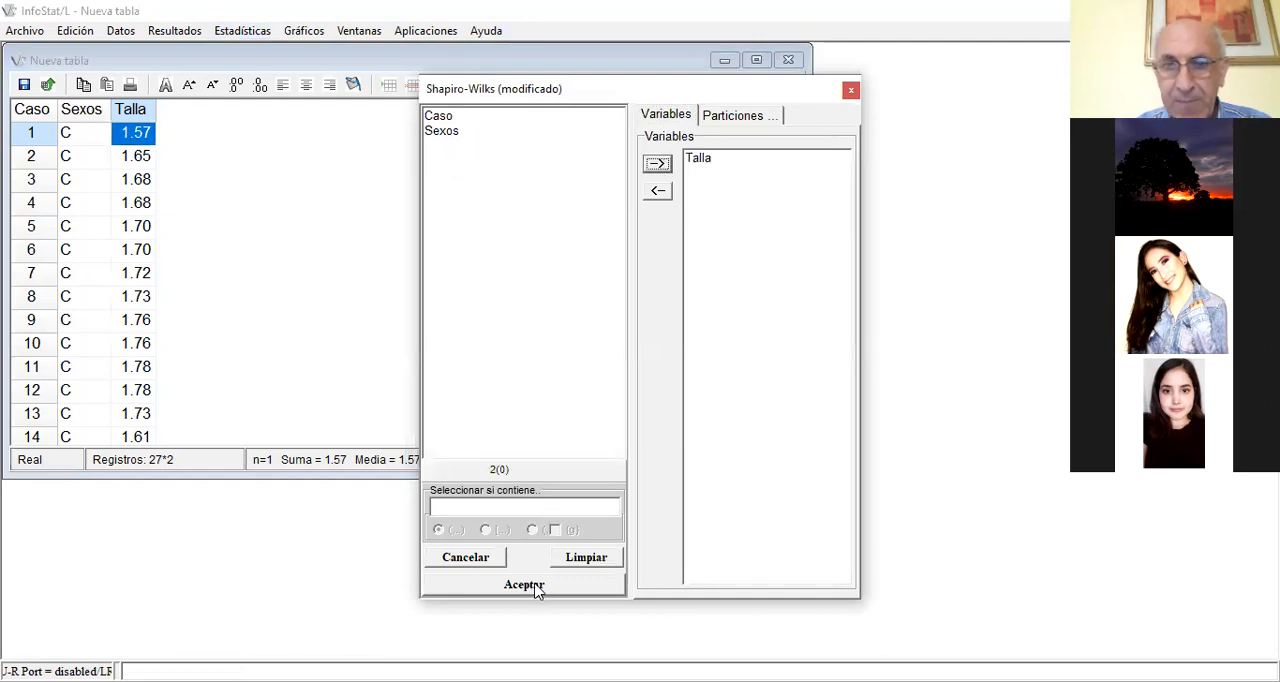
left_click(535, 584)
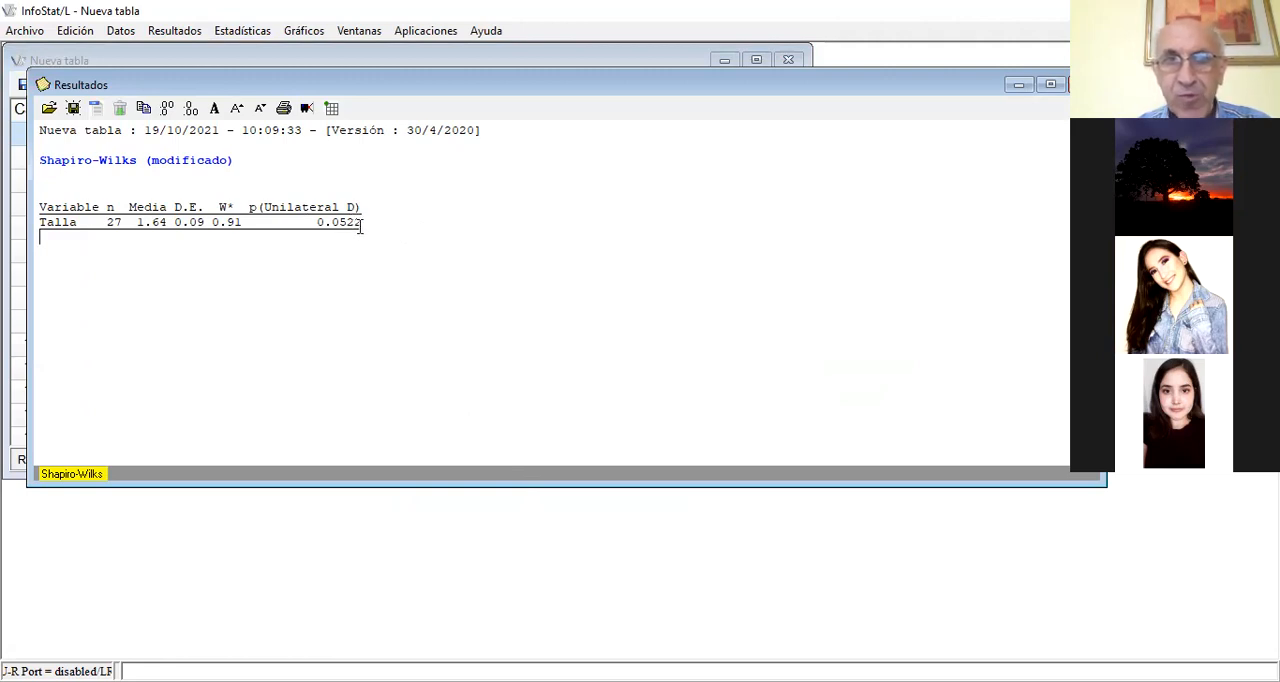
Plot a histogram of the Talla variable, and put the graph and its tools window away after viewing it
left_click(330, 47)
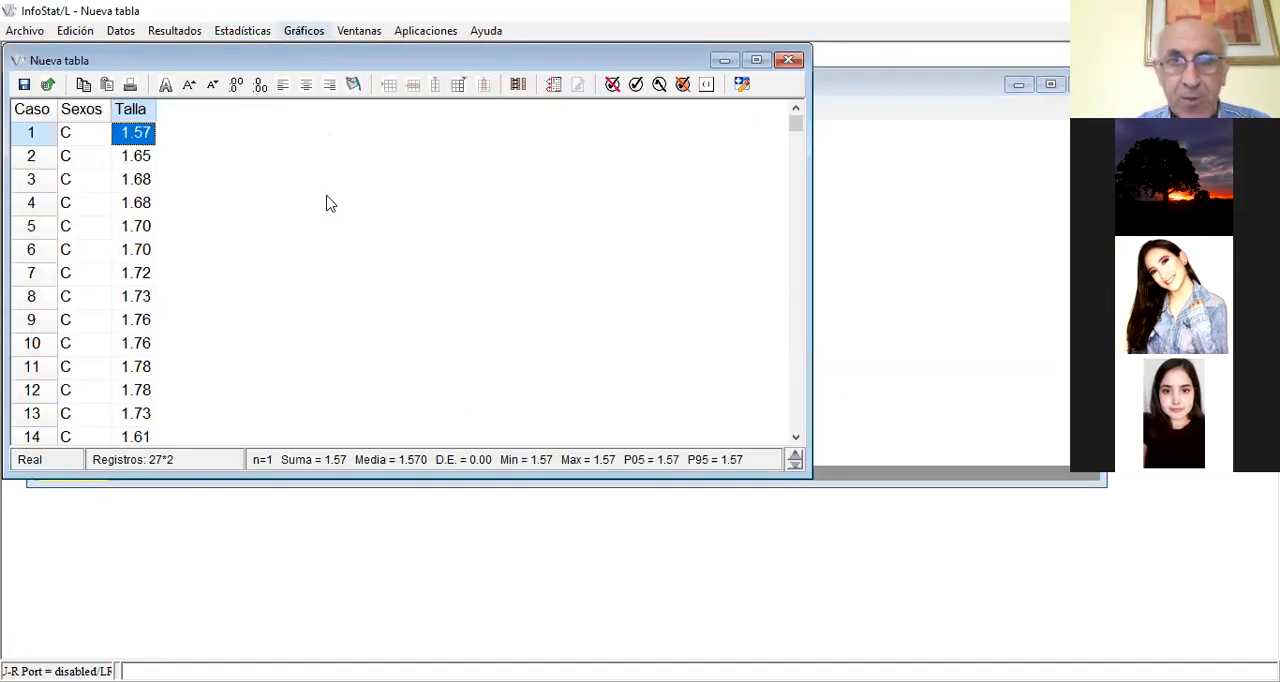
left_click(309, 32)
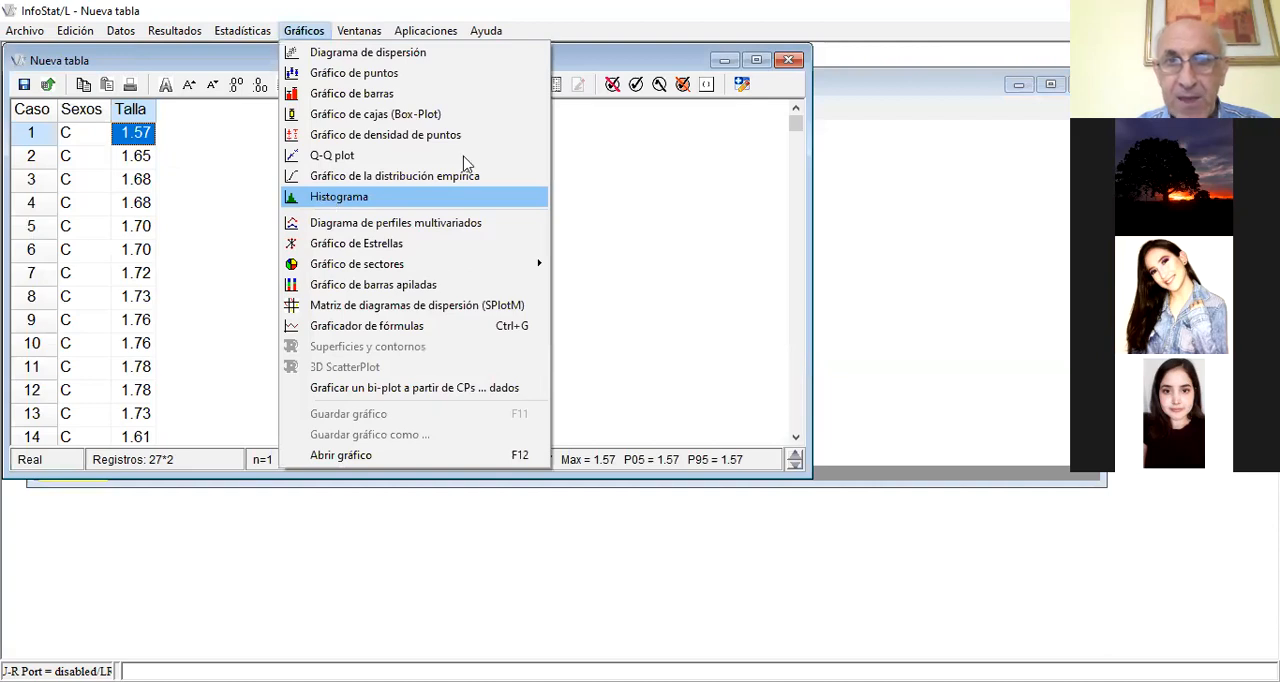
key("Return")
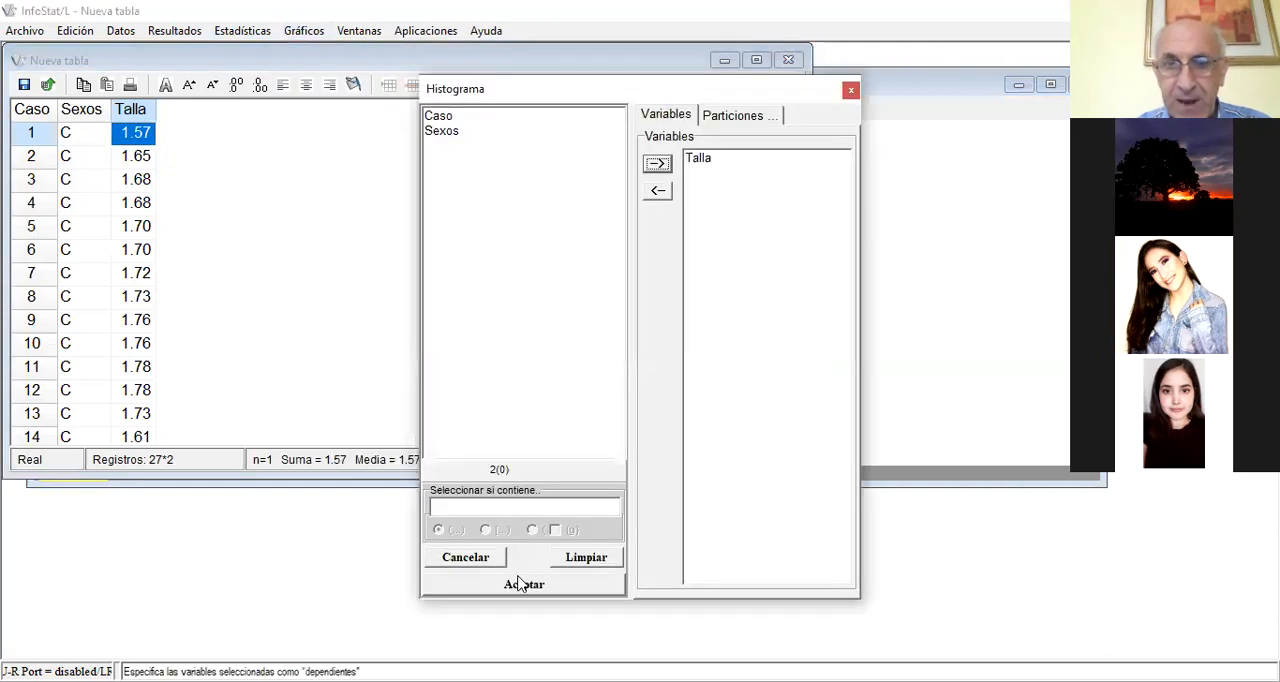
left_click(518, 584)
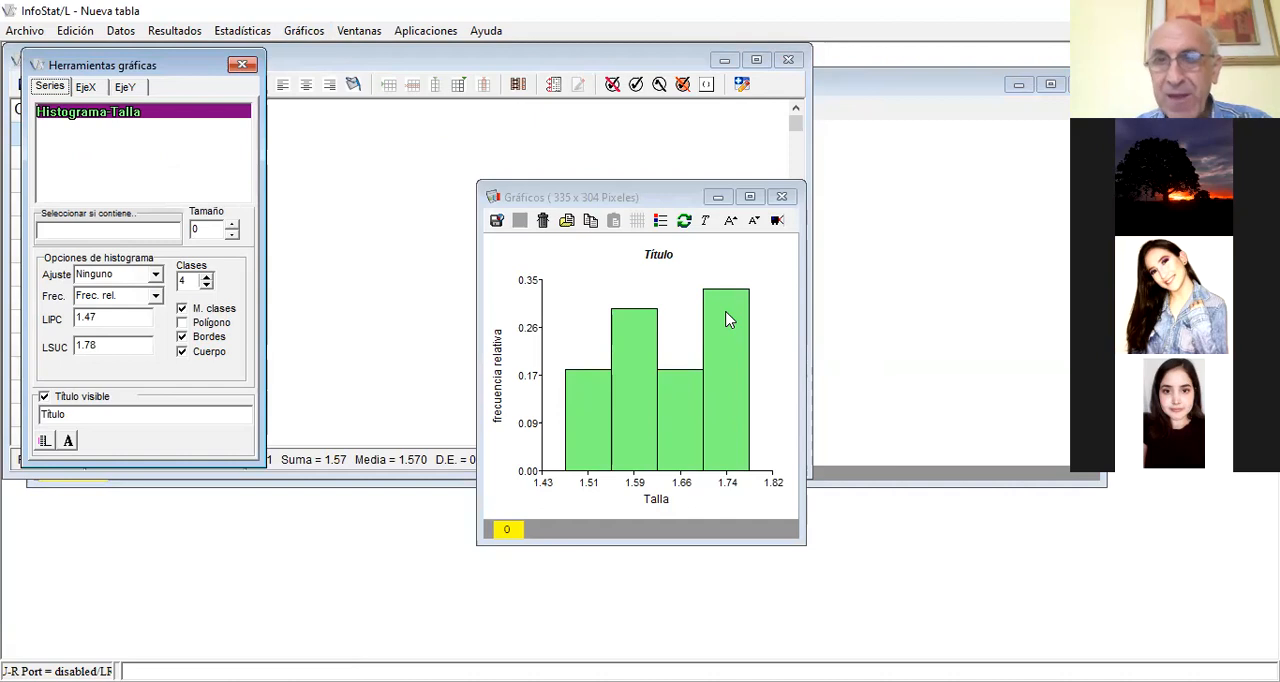
left_click(783, 197)
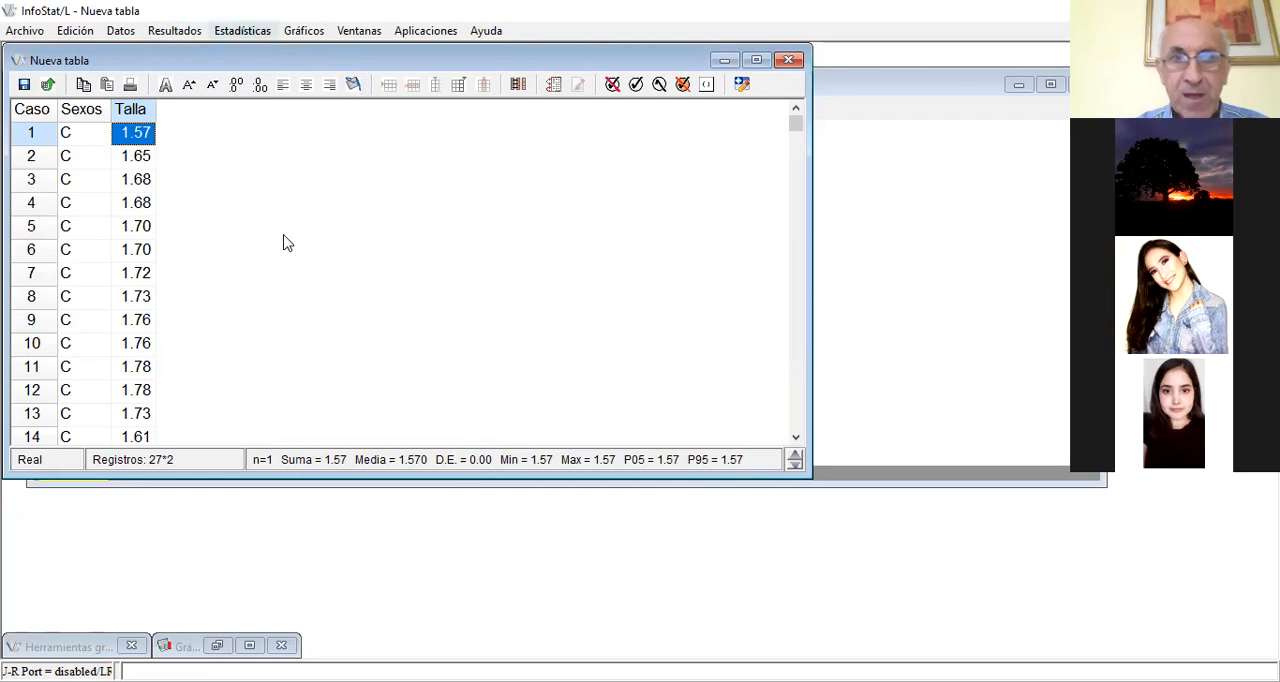
Run a bilateral F test for equality of variances on Talla classified by Sexos, and minimize the results window
left_click(242, 30)
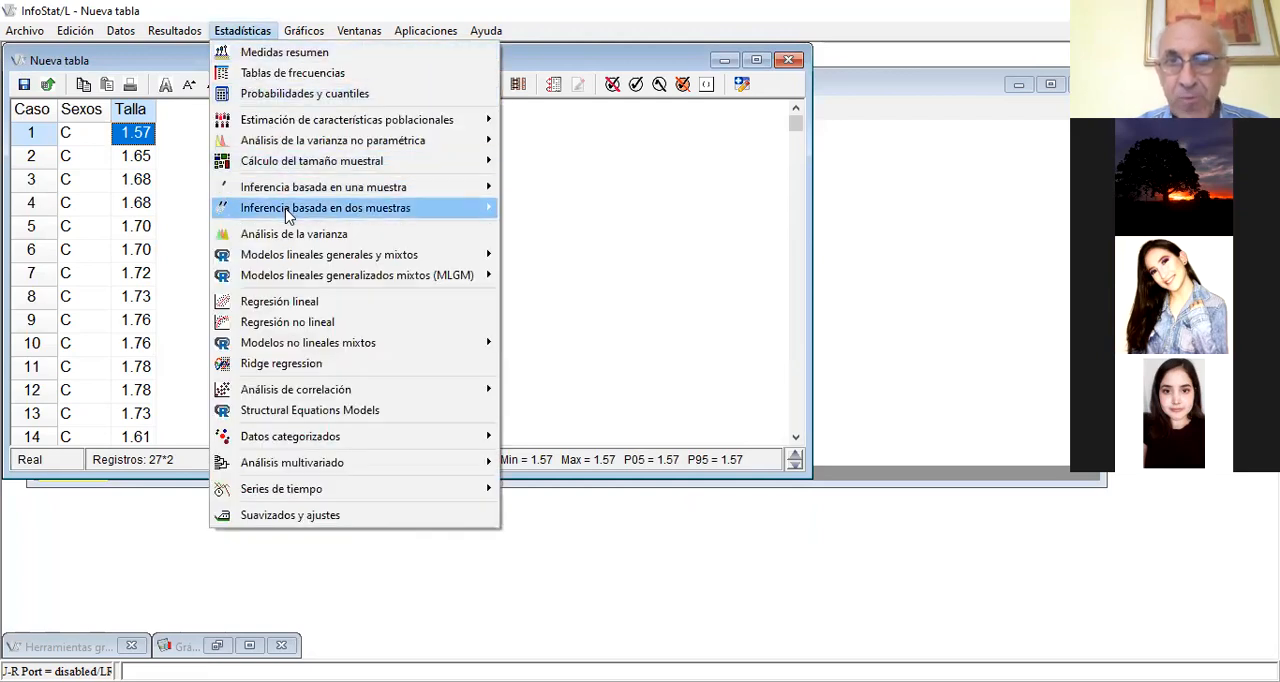
mouse_move(288, 216)
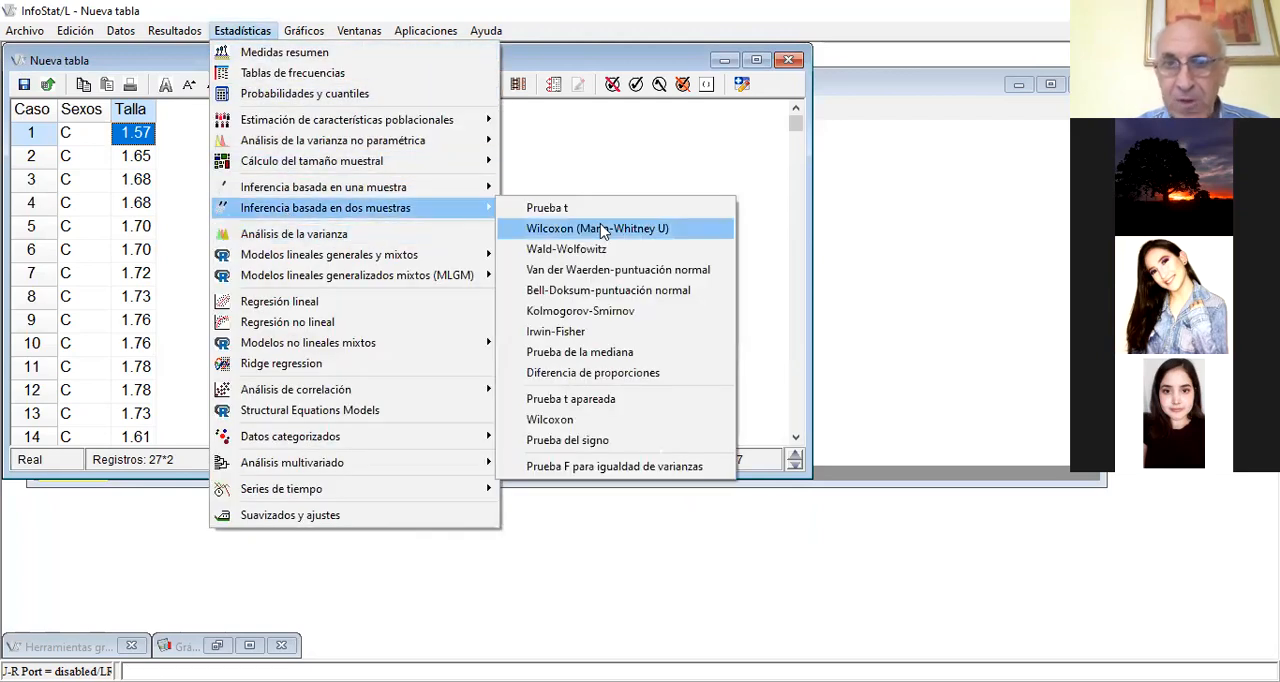
left_click(597, 466)
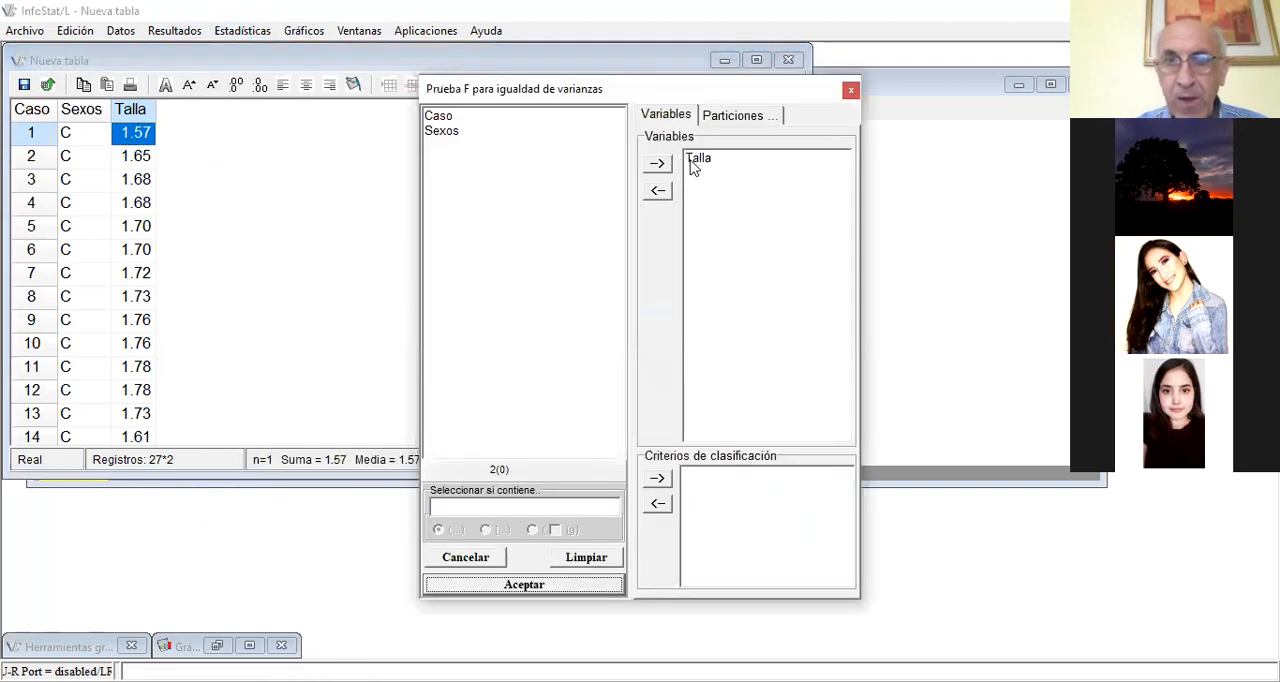
left_click(456, 132)
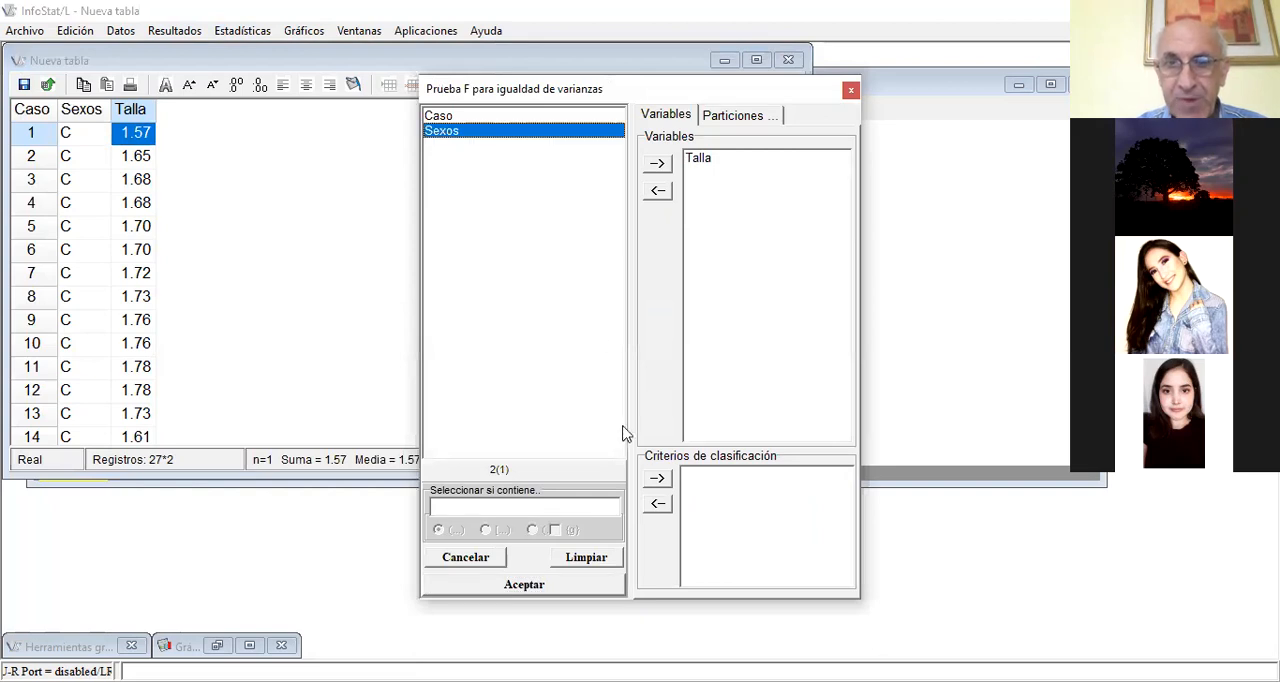
left_click(657, 479)
left_click(535, 590)
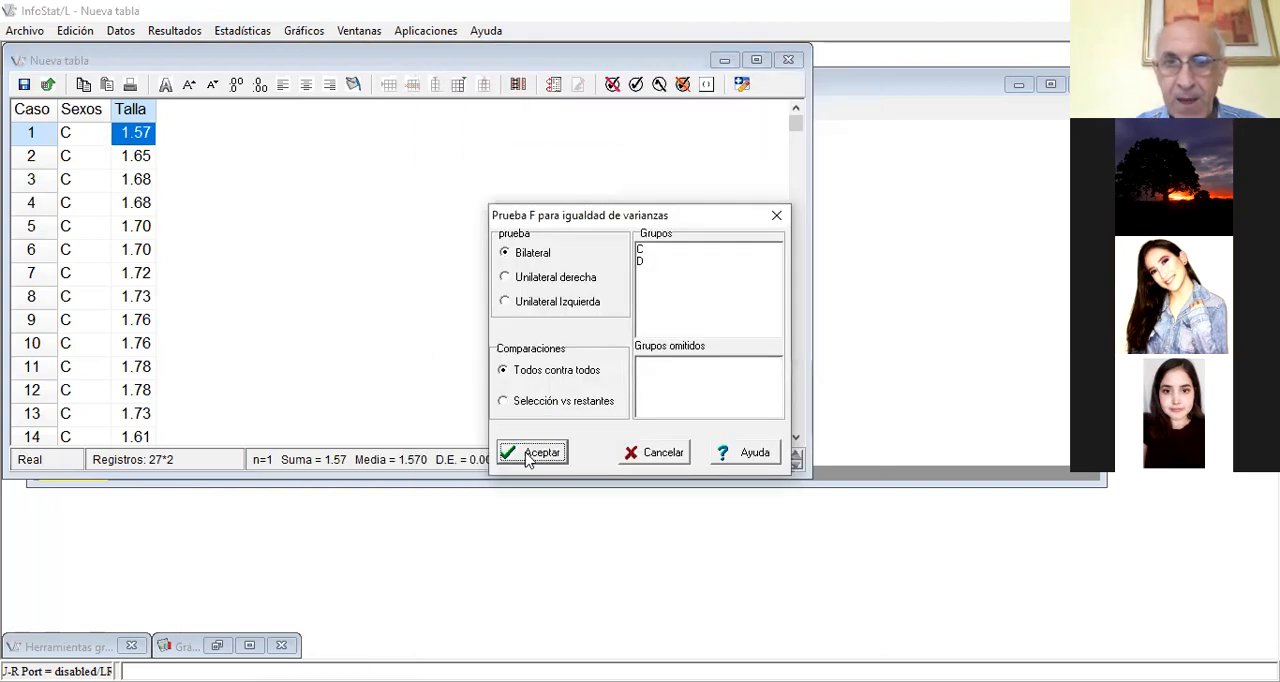
left_click(530, 452)
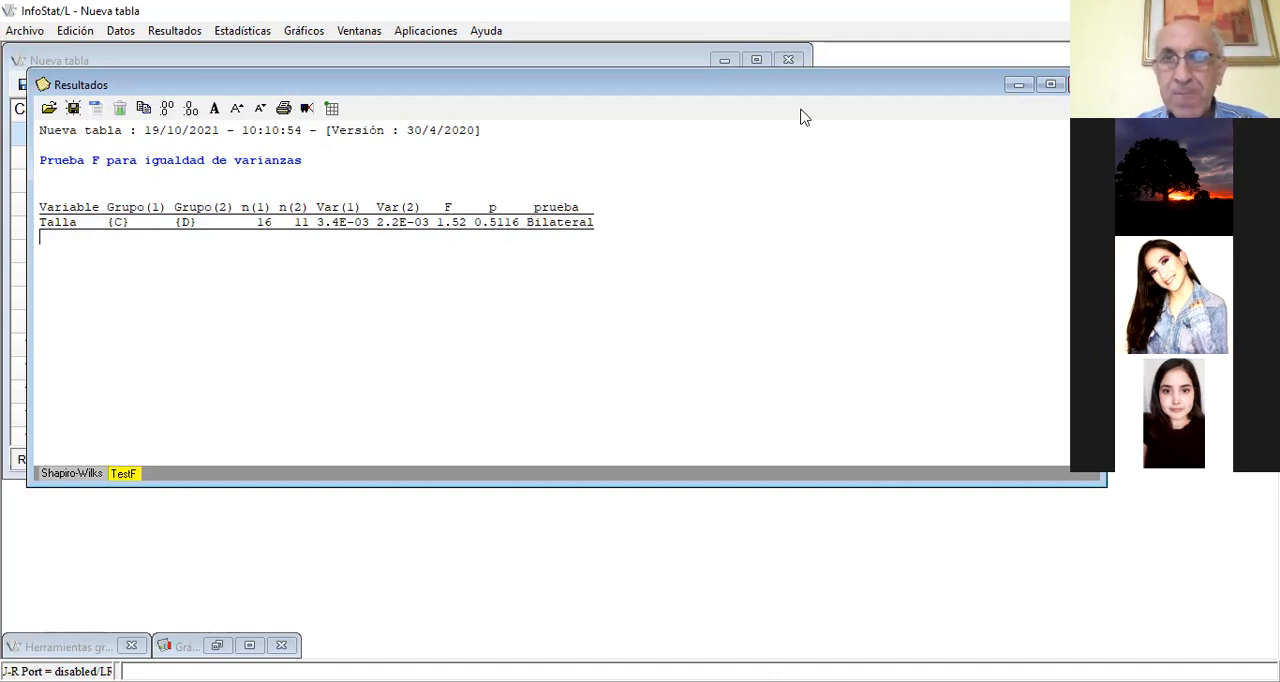
left_click(1018, 85)
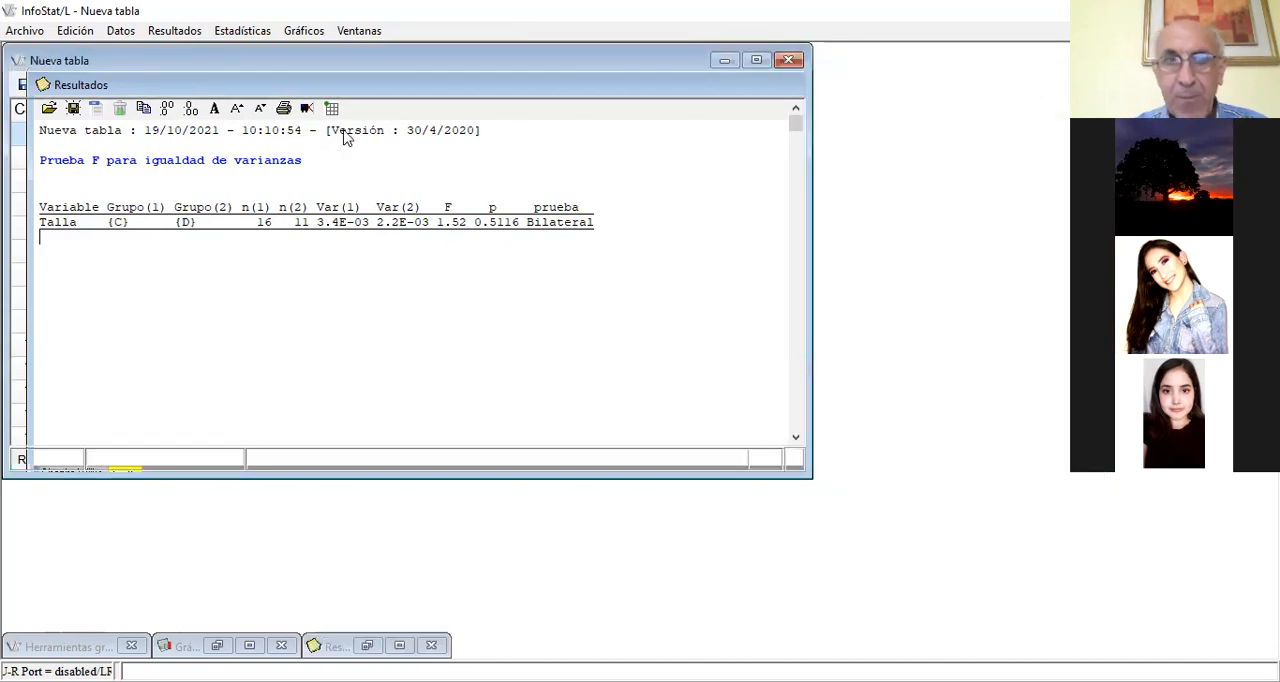
Run a bilateral independent-samples t test on Talla classified by Sexos, and minimize the results window
left_click(250, 37)
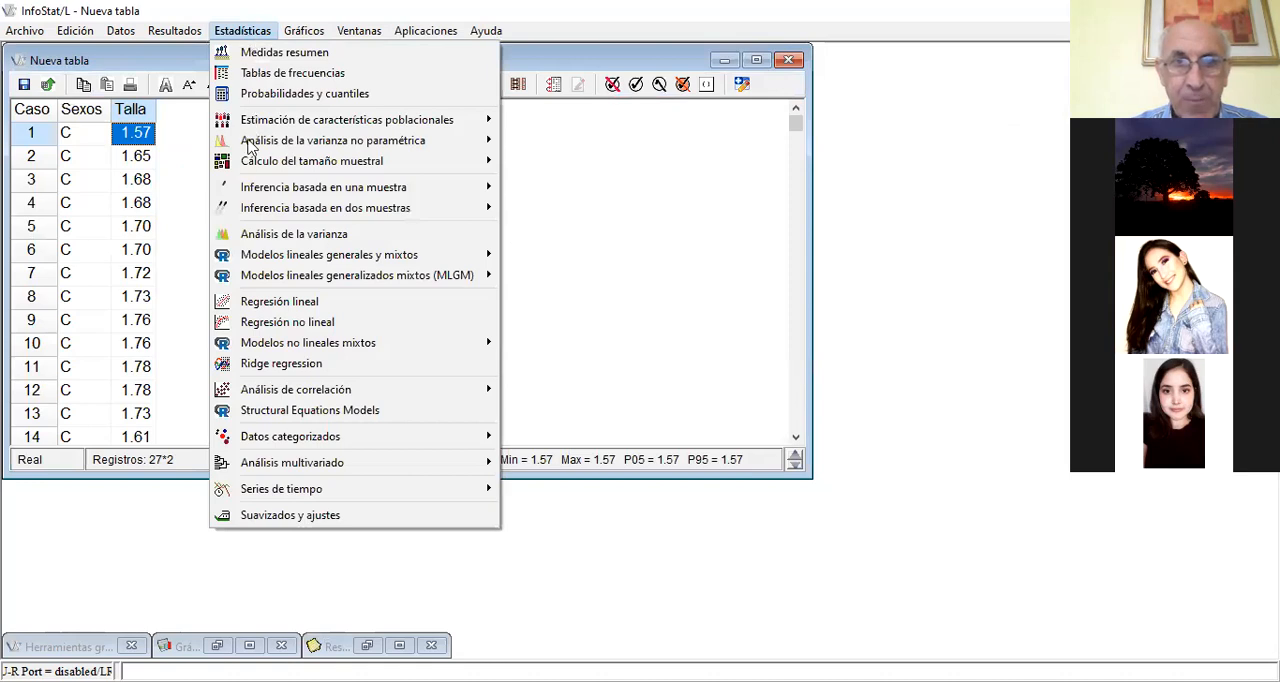
mouse_move(276, 213)
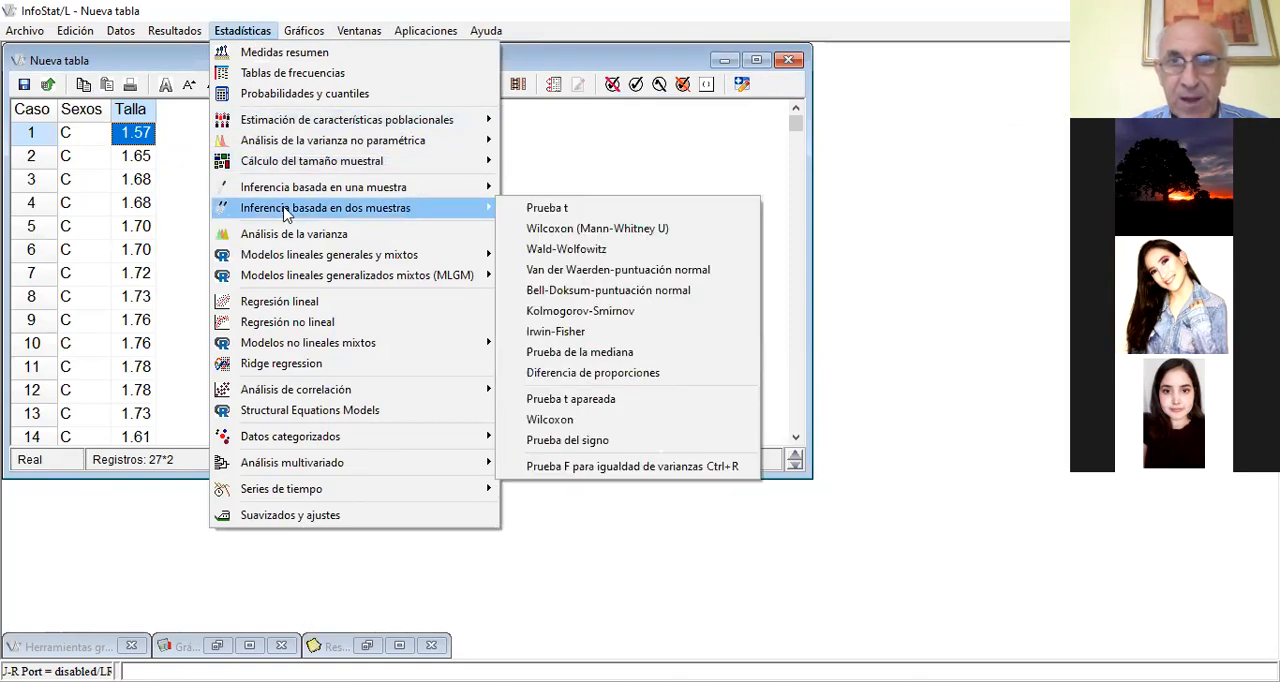
left_click(560, 211)
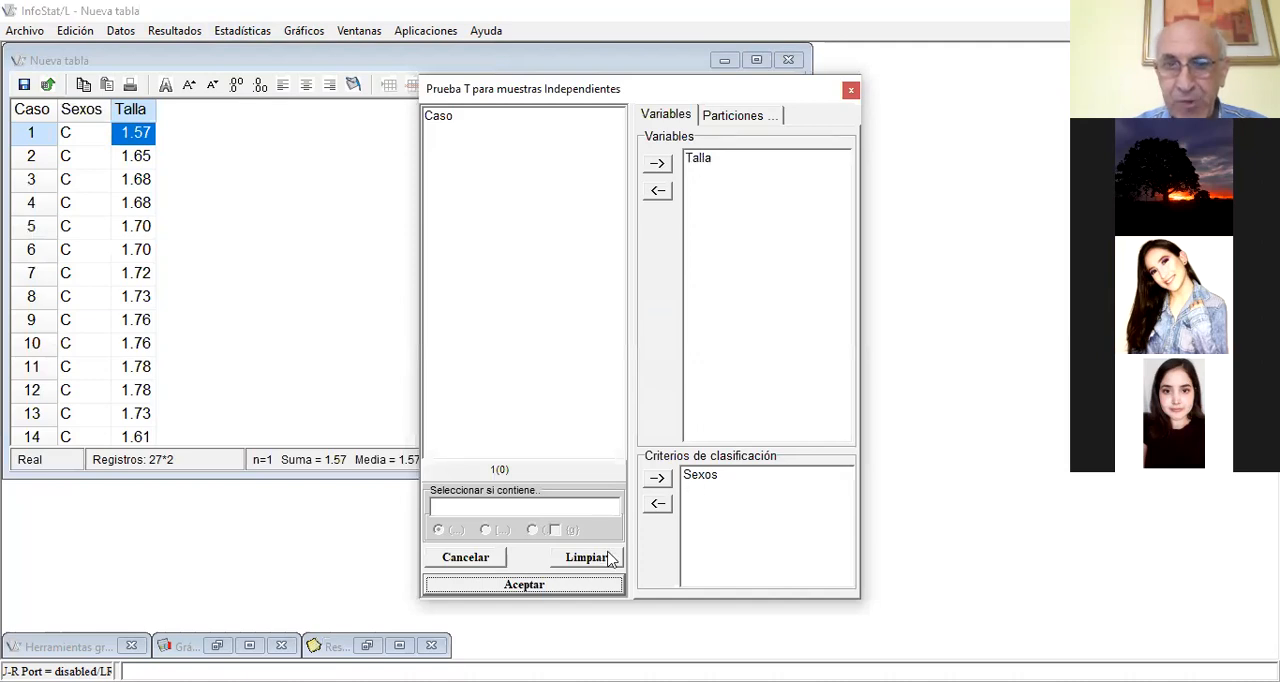
left_click(540, 590)
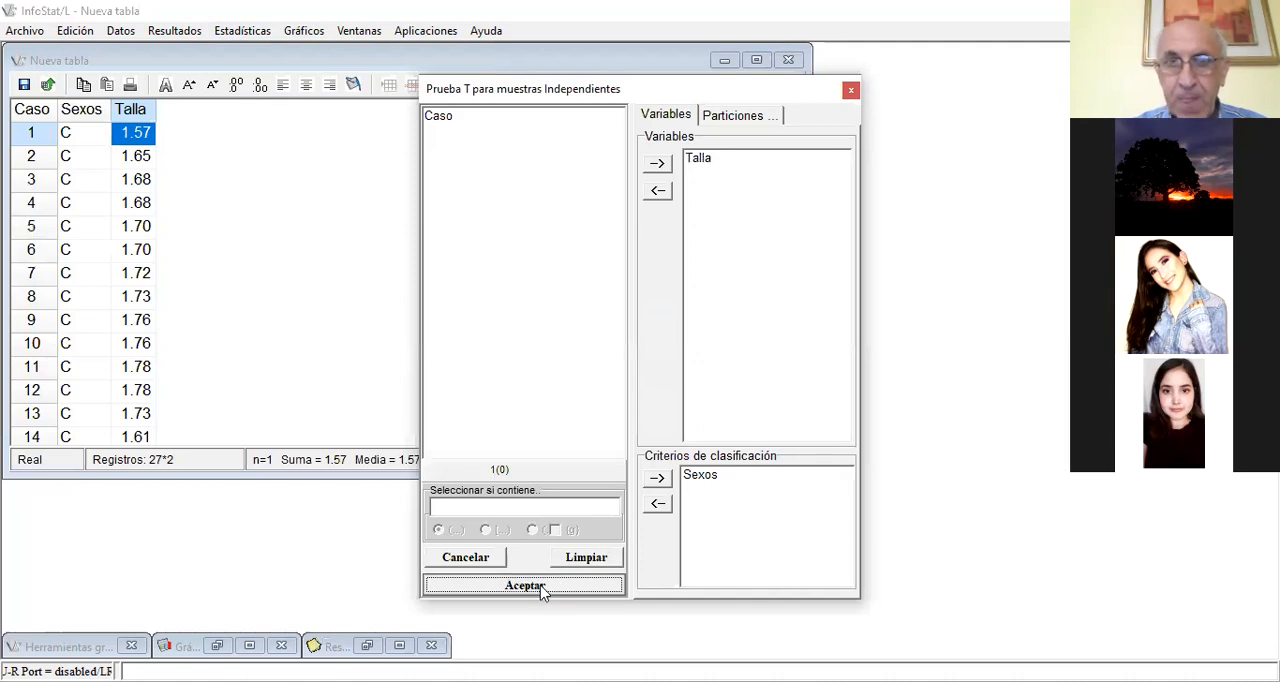
left_click(540, 521)
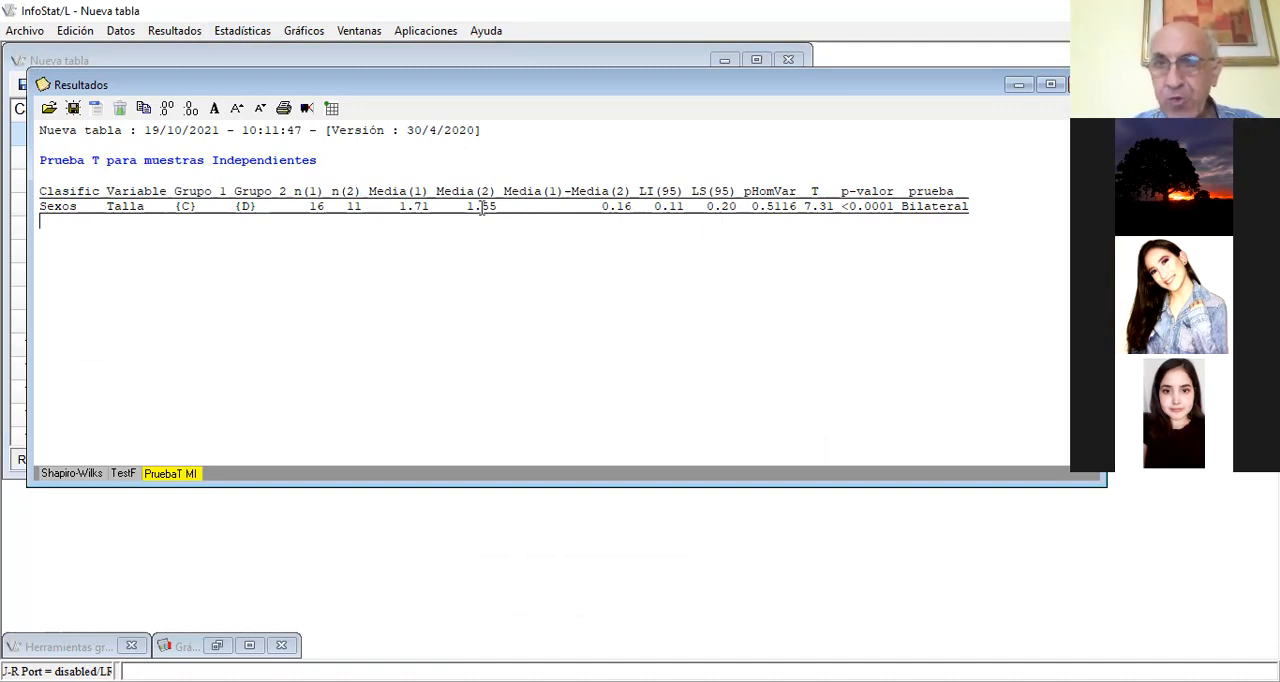
left_click(1020, 87)
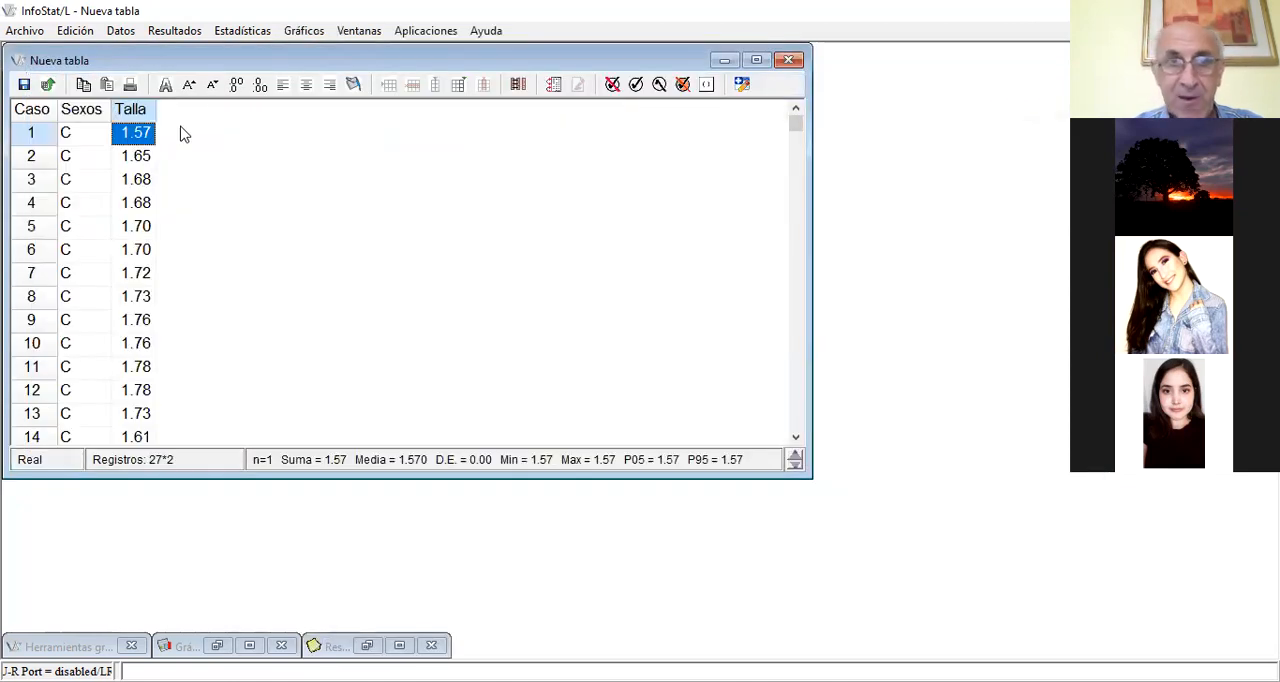
Run the Kolmogorov goodness-of-fit test on Talla against a Normal distribution with mean 0.0 and variance 1.0, and minimize the results window
left_click(231, 33)
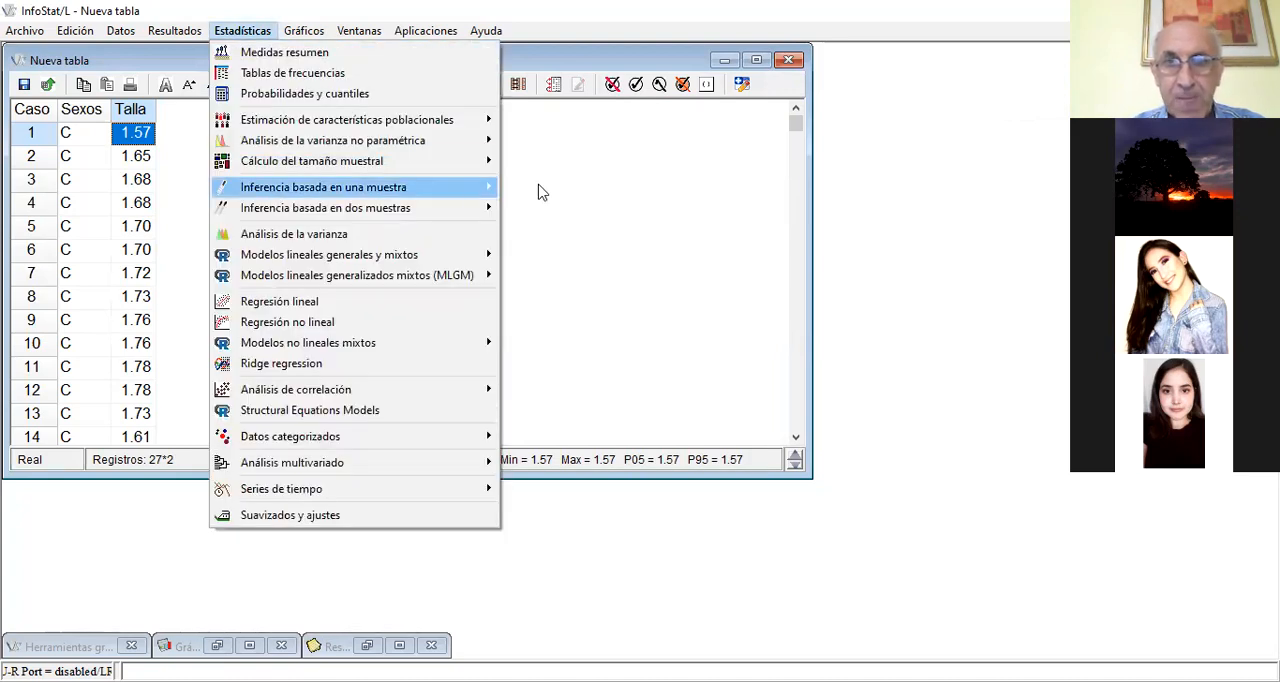
mouse_move(273, 197)
left_click(603, 270)
left_click(519, 587)
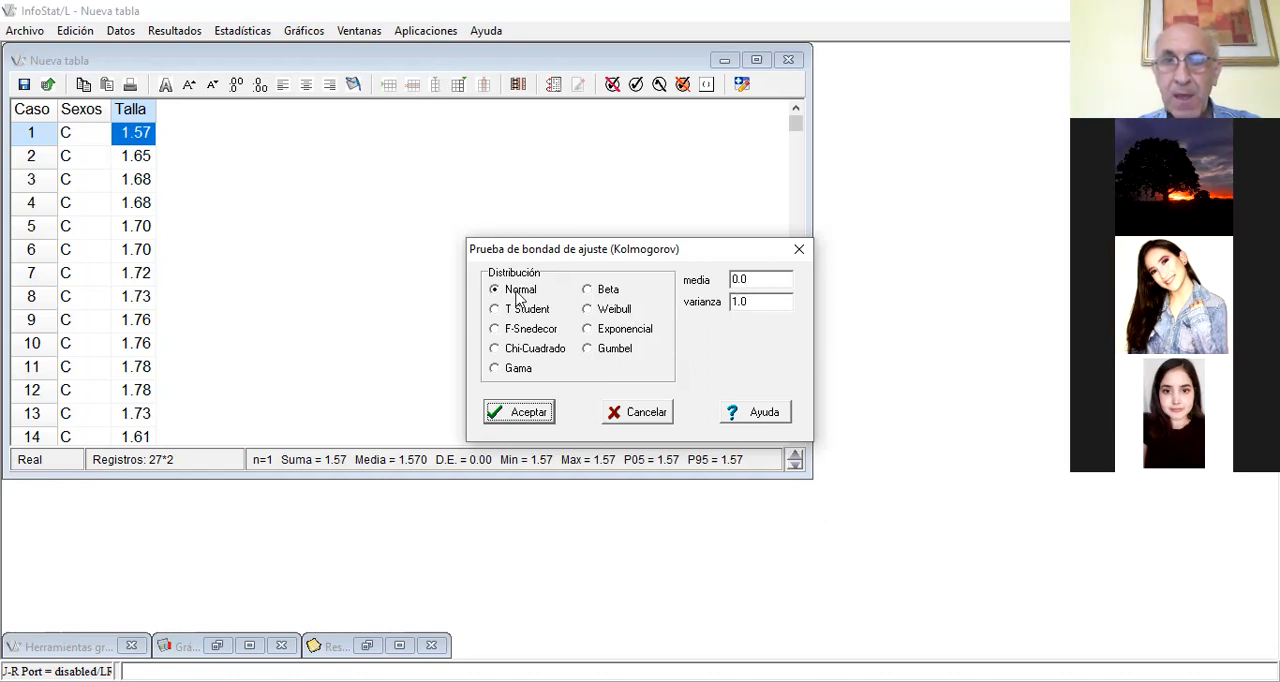
left_click(536, 421)
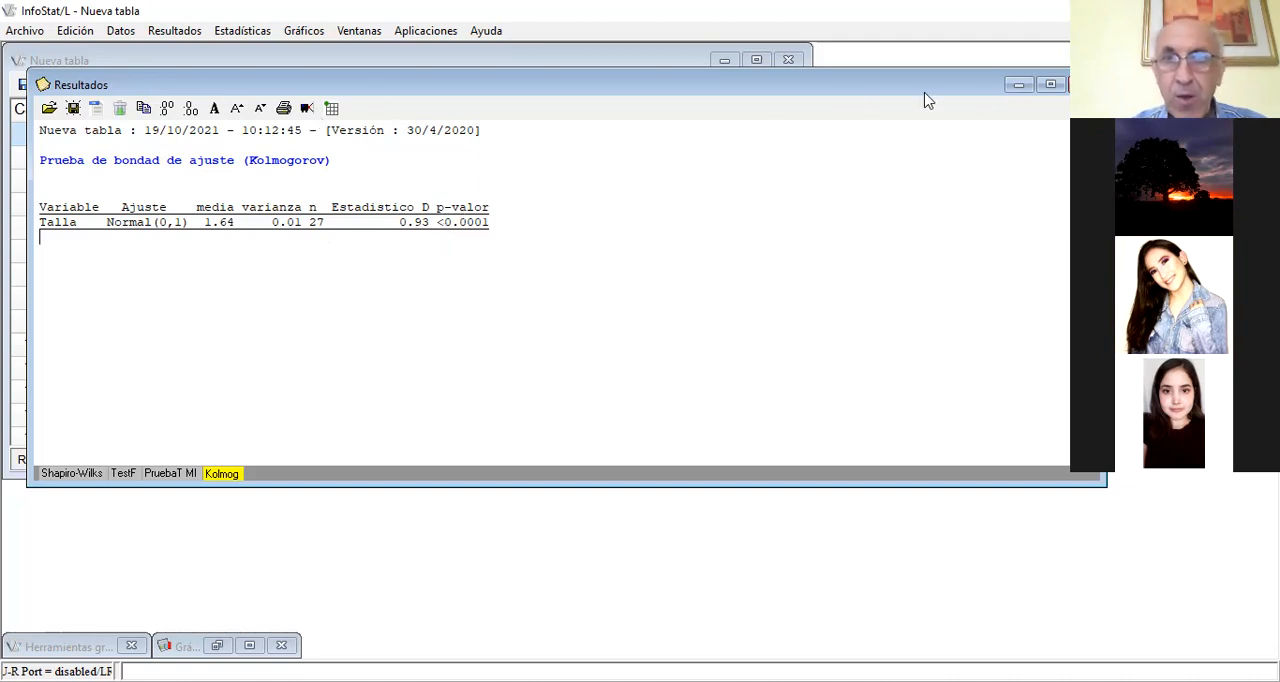
left_click(1015, 86)
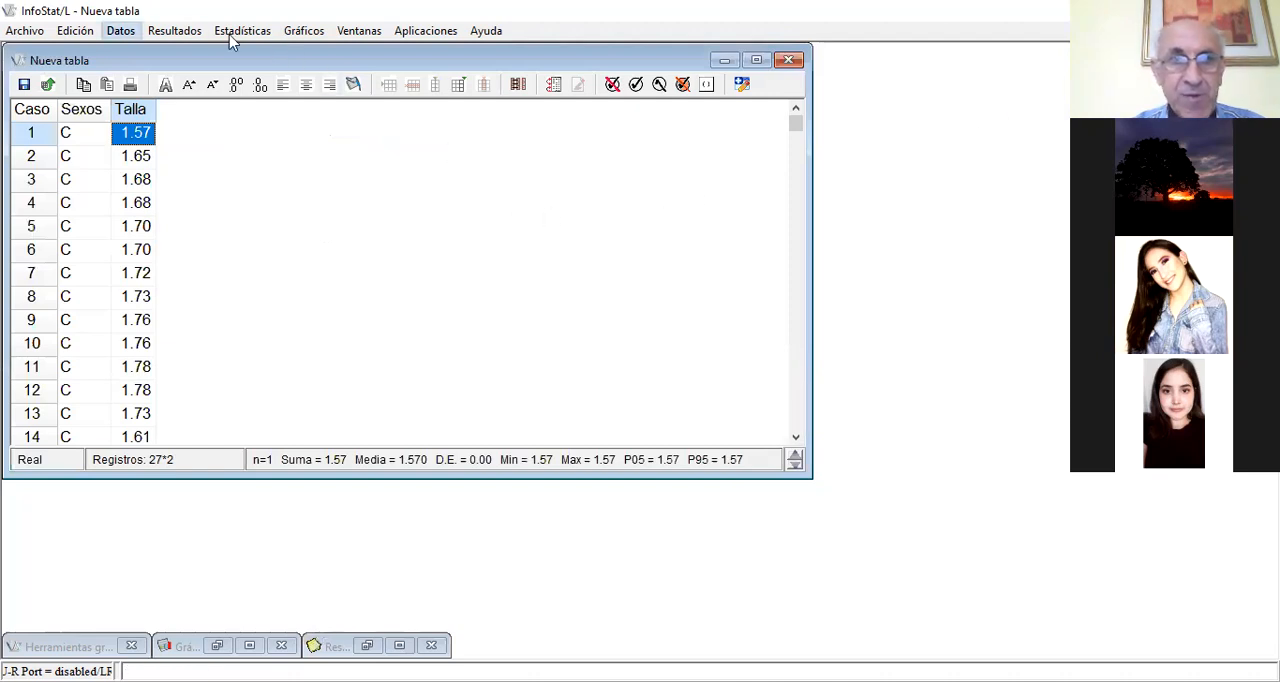
Transform the Talla variable with Log10, with the overwrite option (Sobrescribir) enabled
left_click(120, 30)
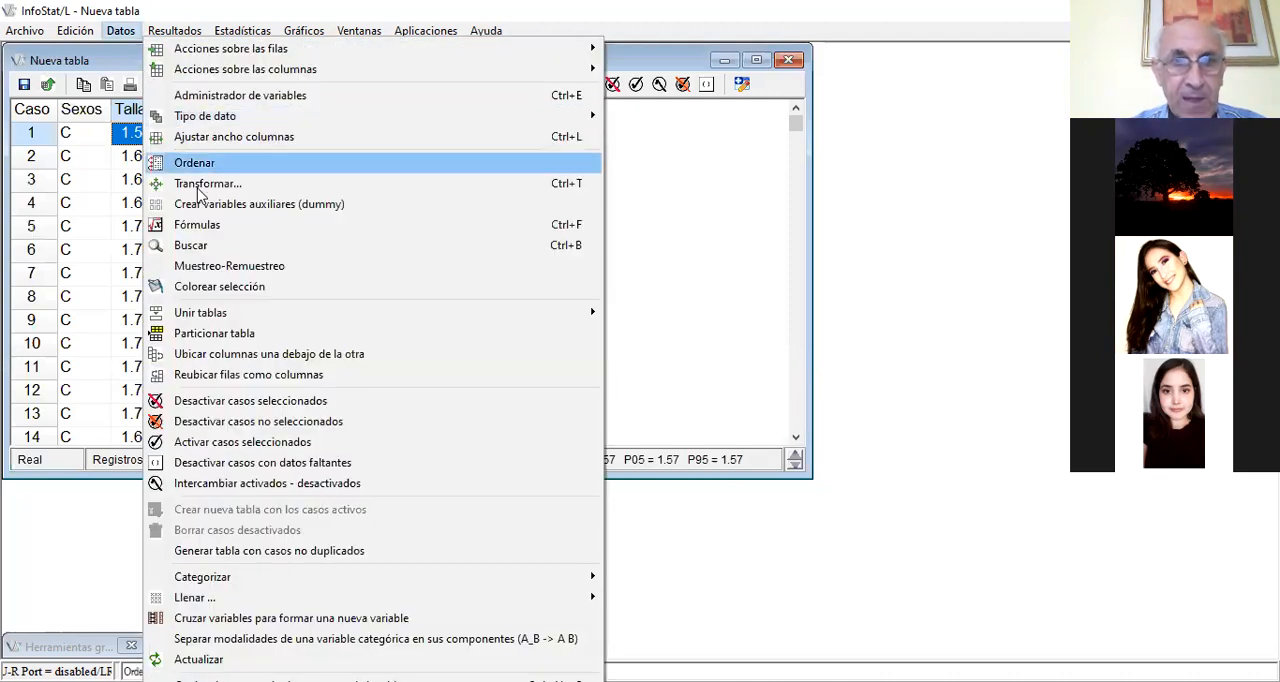
left_click(210, 186)
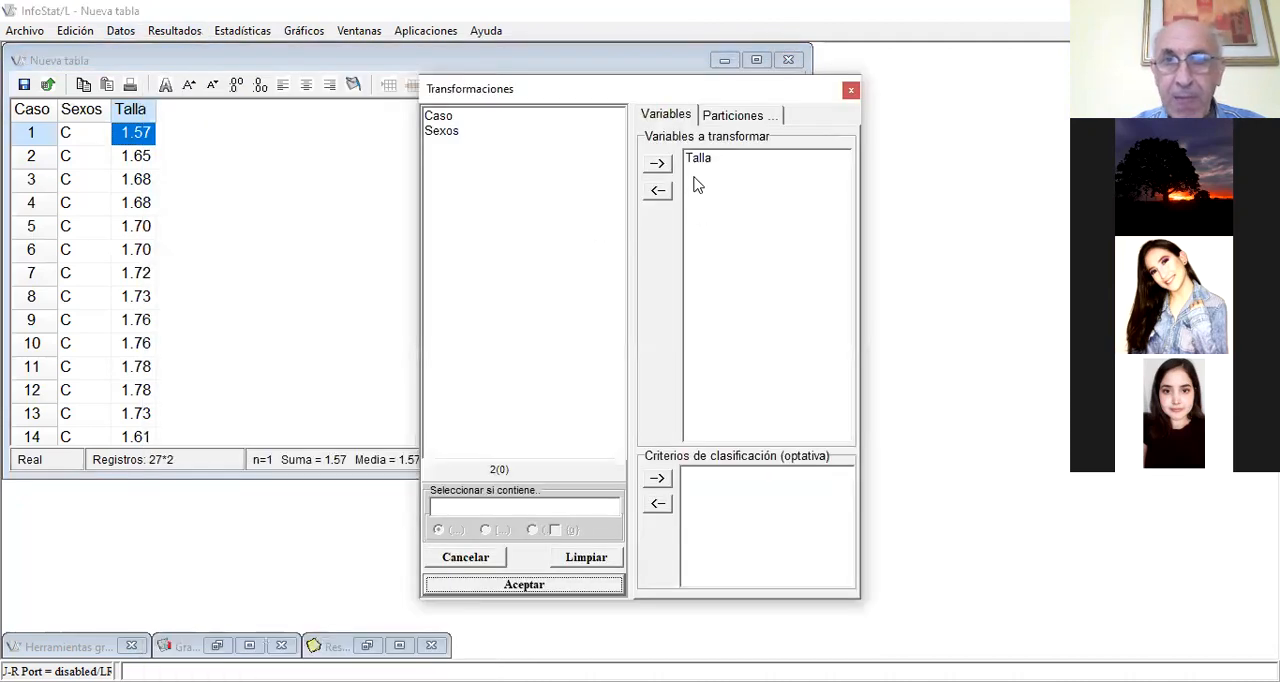
left_click(518, 590)
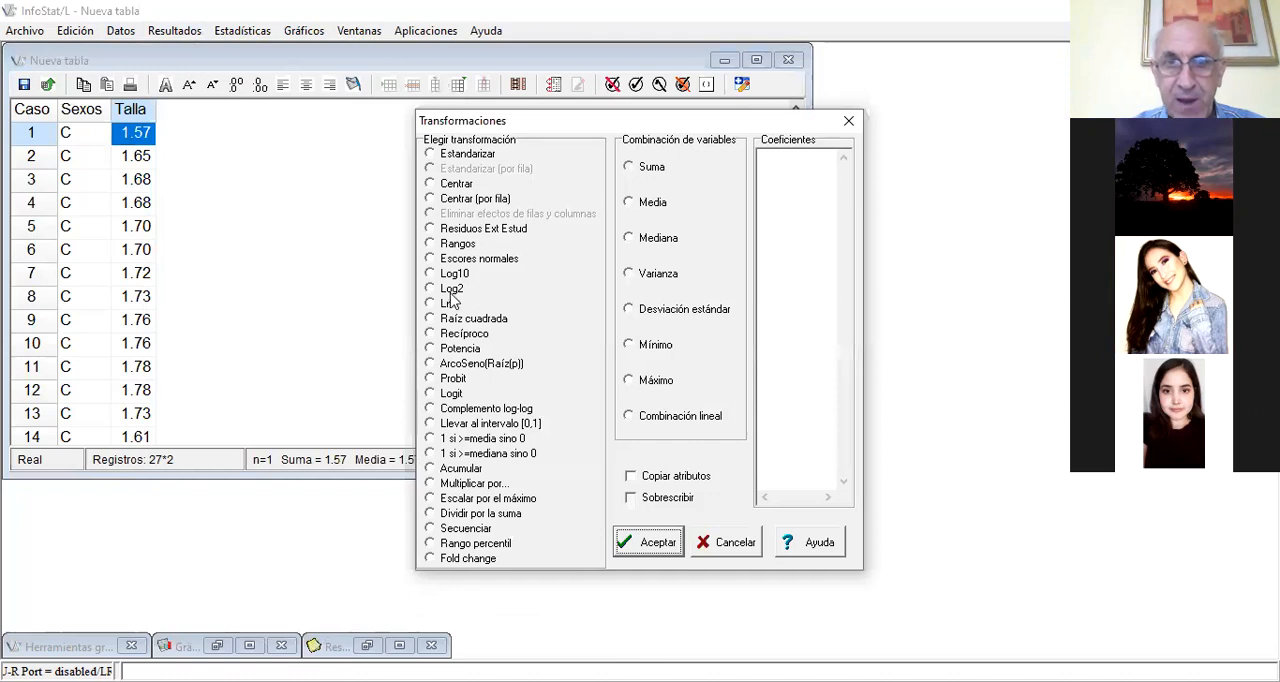
left_click(431, 274)
left_click(630, 497)
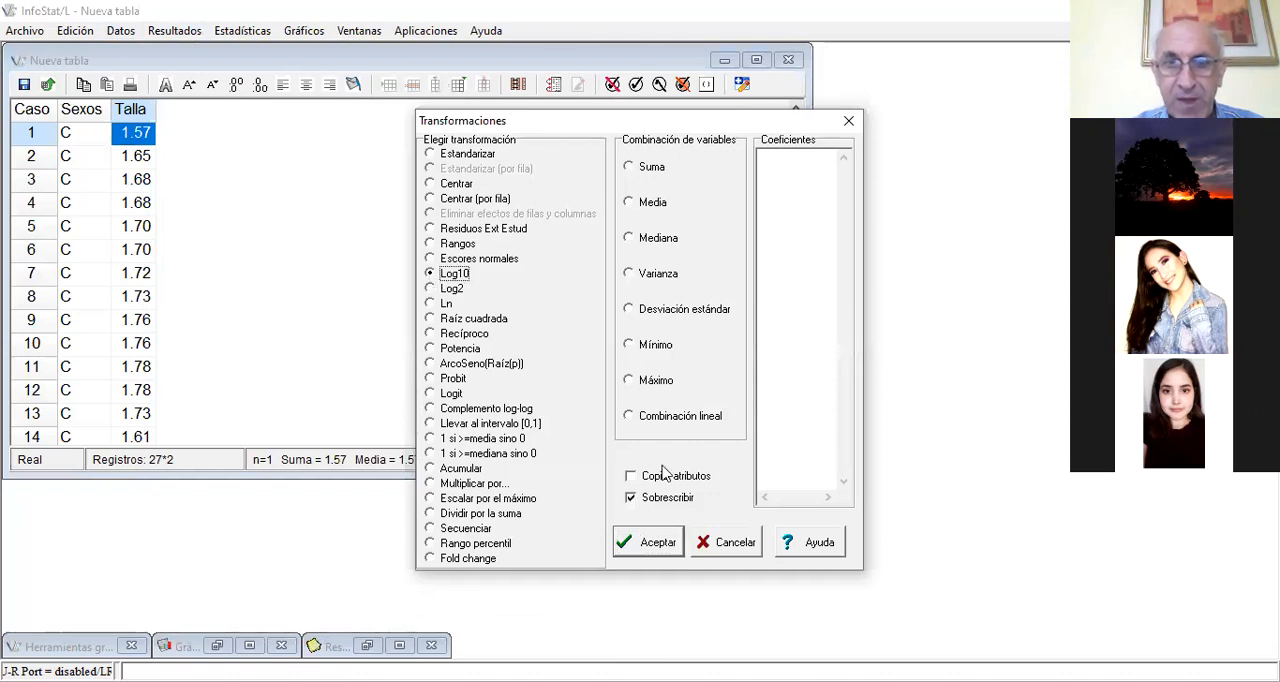
left_click(650, 545)
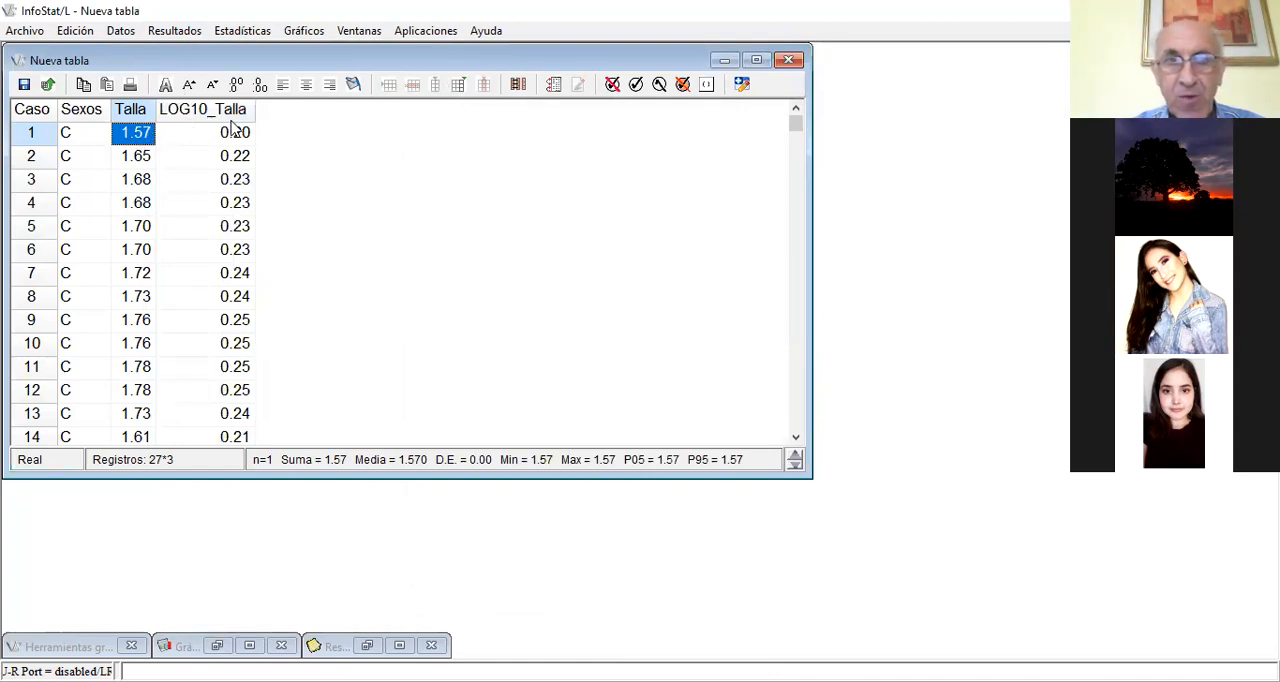
Look through the original and log-transformed Talla values down to the last case and return to the first case
key("Down")
key("Down")
key("Down")
key("Down")
key("Down")
key("Down")
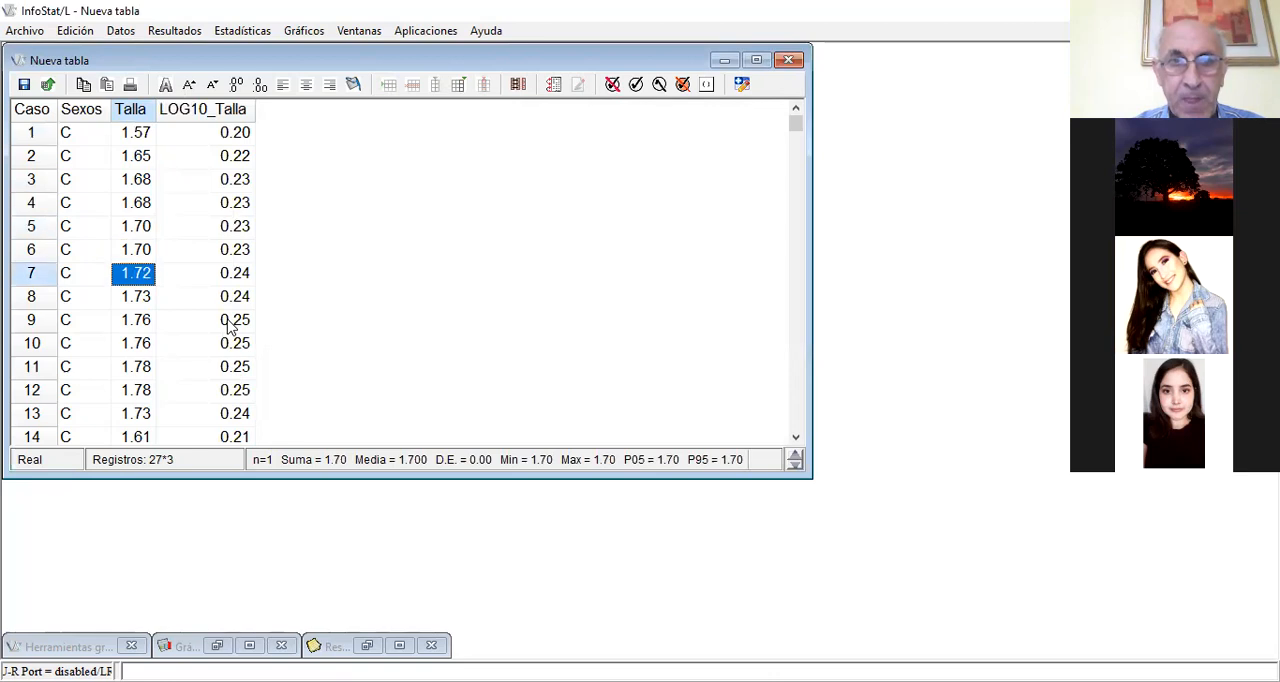
key("Down")
key("Down")
key("Down")
key("Down")
key("Down")
key("Down")
key("Down")
key("Down")
key("Down")
key("Down")
key("Down")
key("Down")
key("Down")
key("Down")
key("Down")
key("Down")
key("Down")
key("Down")
key("Down")
key("Down")
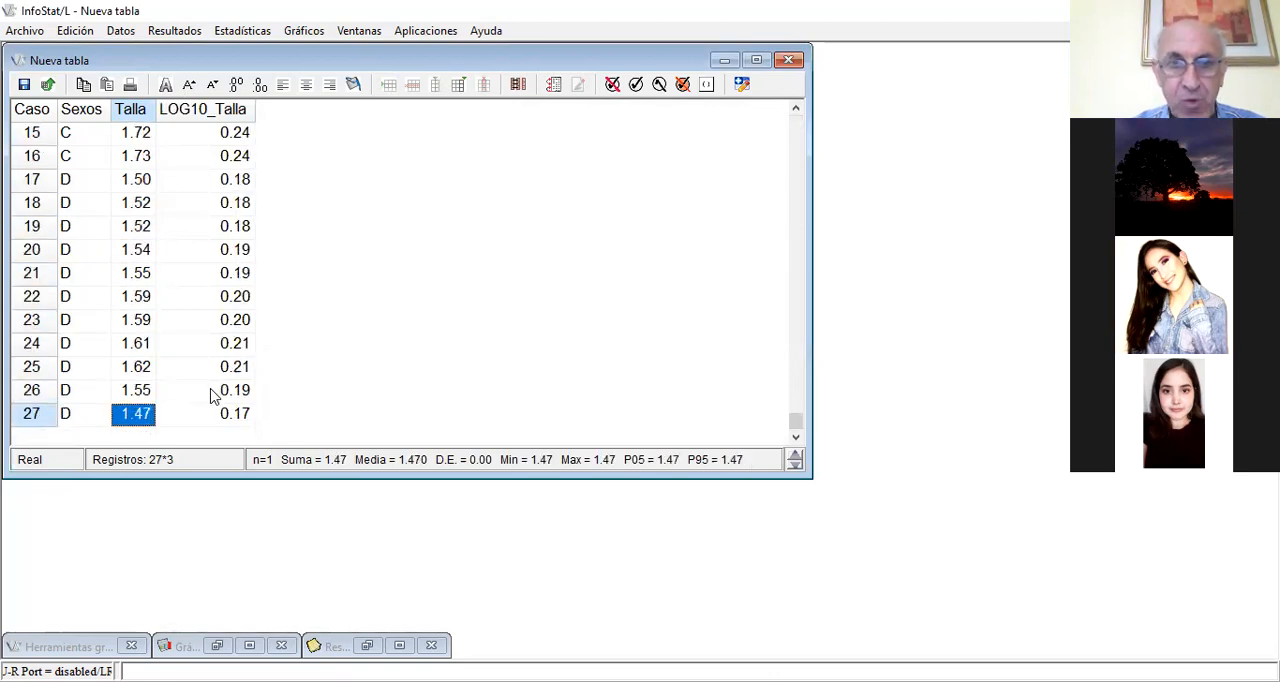
key("Up")
key("Up")
key("Up")
key("Up")
key("Up")
key("Up")
key("Up")
key("Up")
key("Up")
key("Up")
key("Up")
key("Up")
key("Up")
key("Up")
key("Up")
key("Up")
key("Up")
key("Up")
key("Up")
key("Up")
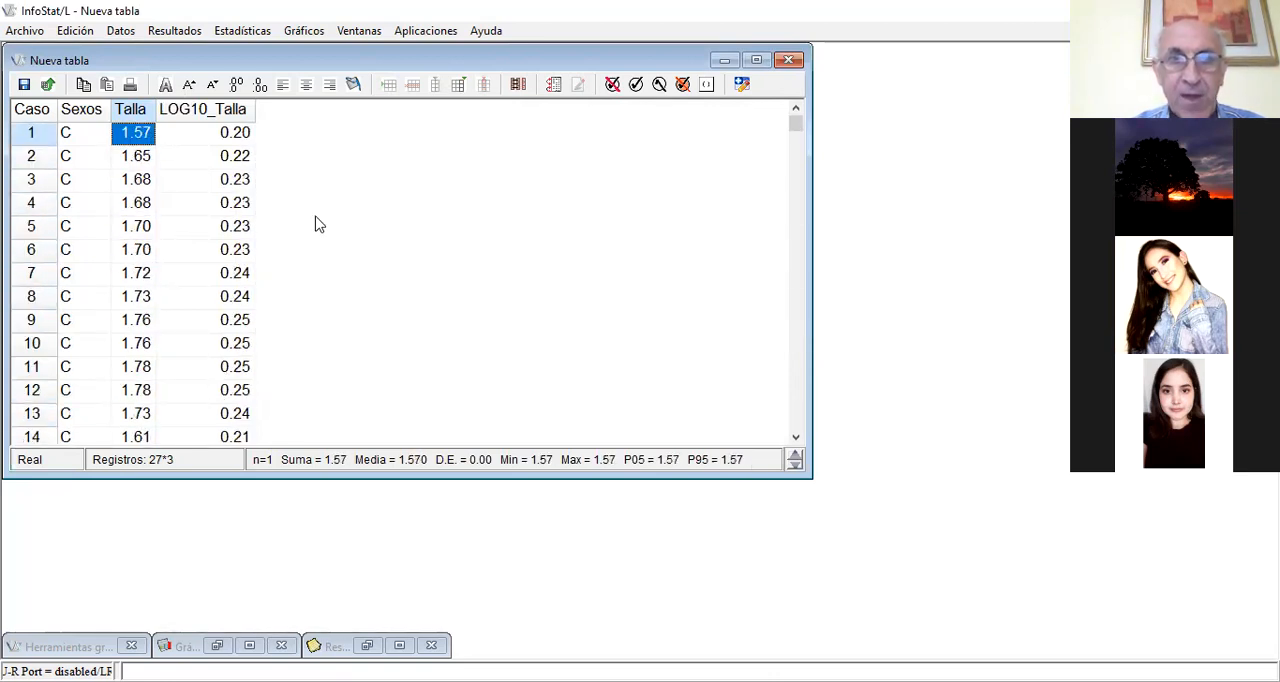
Run the modified Shapiro-Wilks normality test on LOG10_Talla in place of Talla
left_click(229, 31)
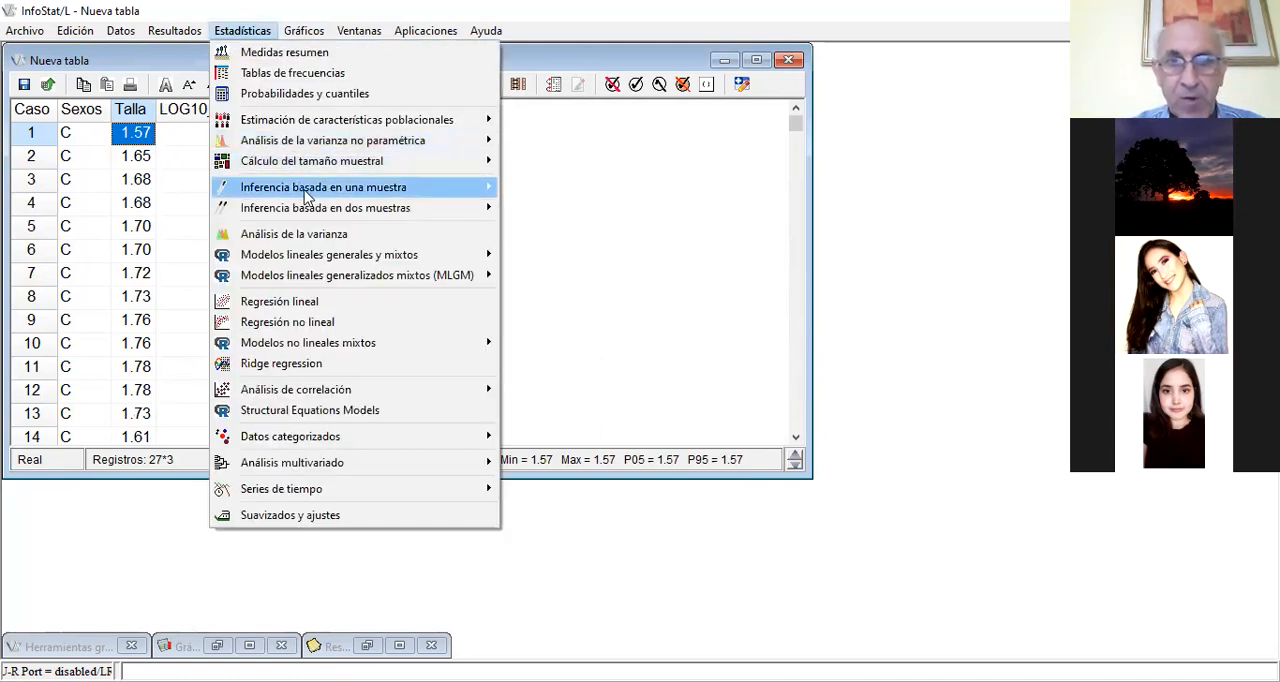
mouse_move(306, 196)
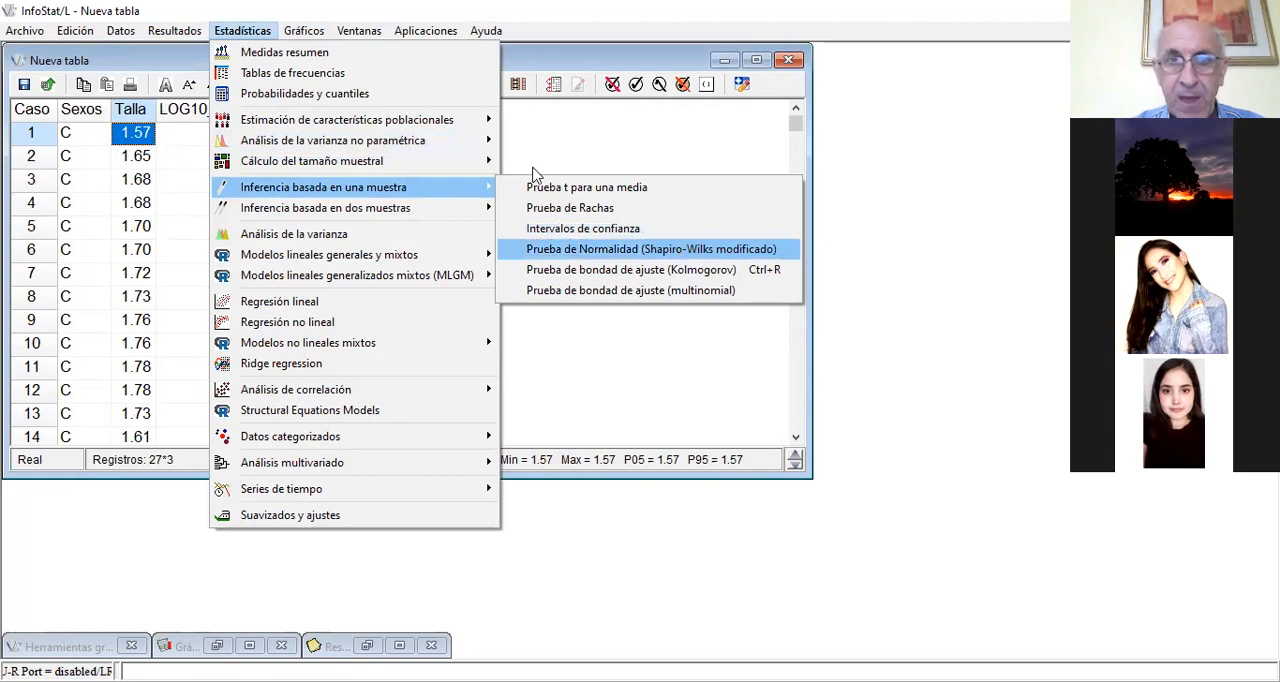
left_click(690, 249)
left_click(657, 190)
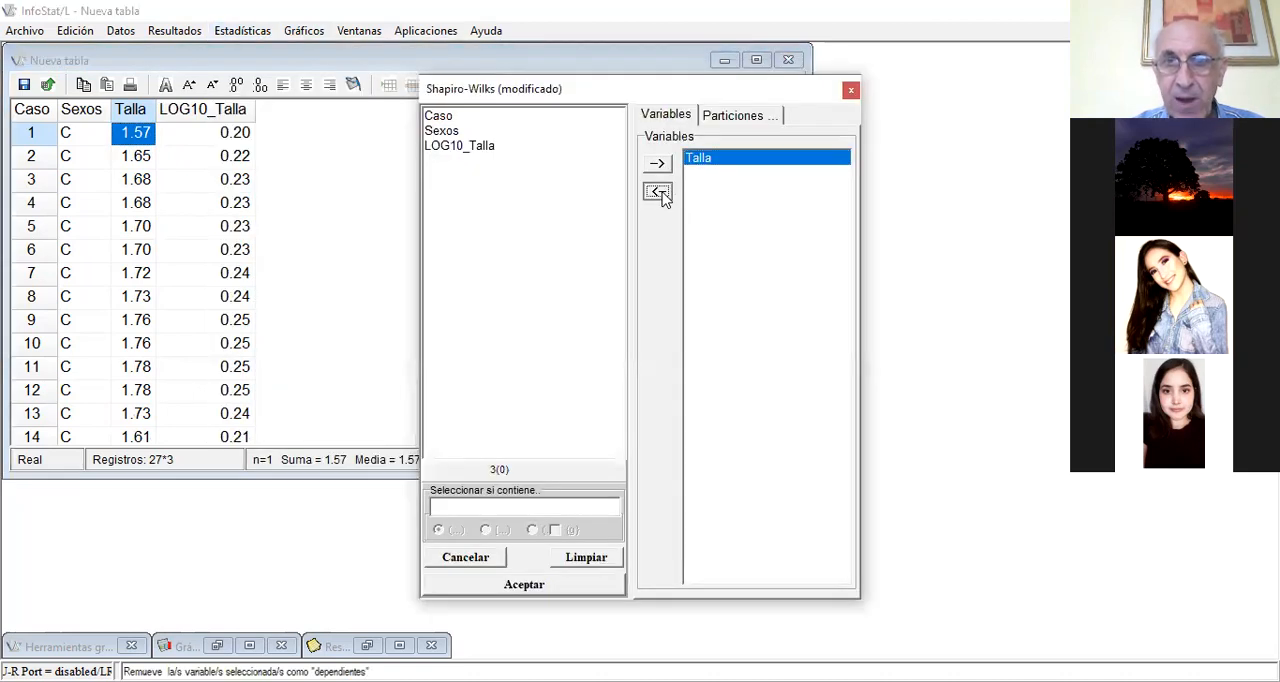
left_click(490, 150)
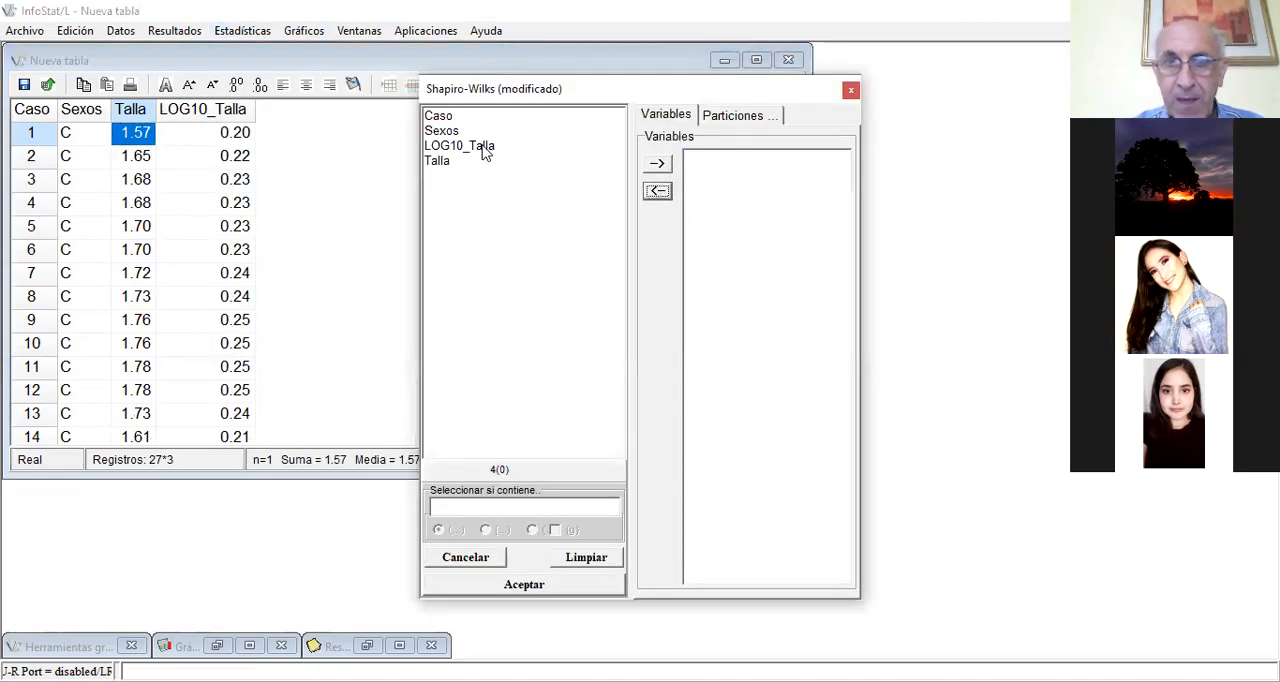
left_click(658, 165)
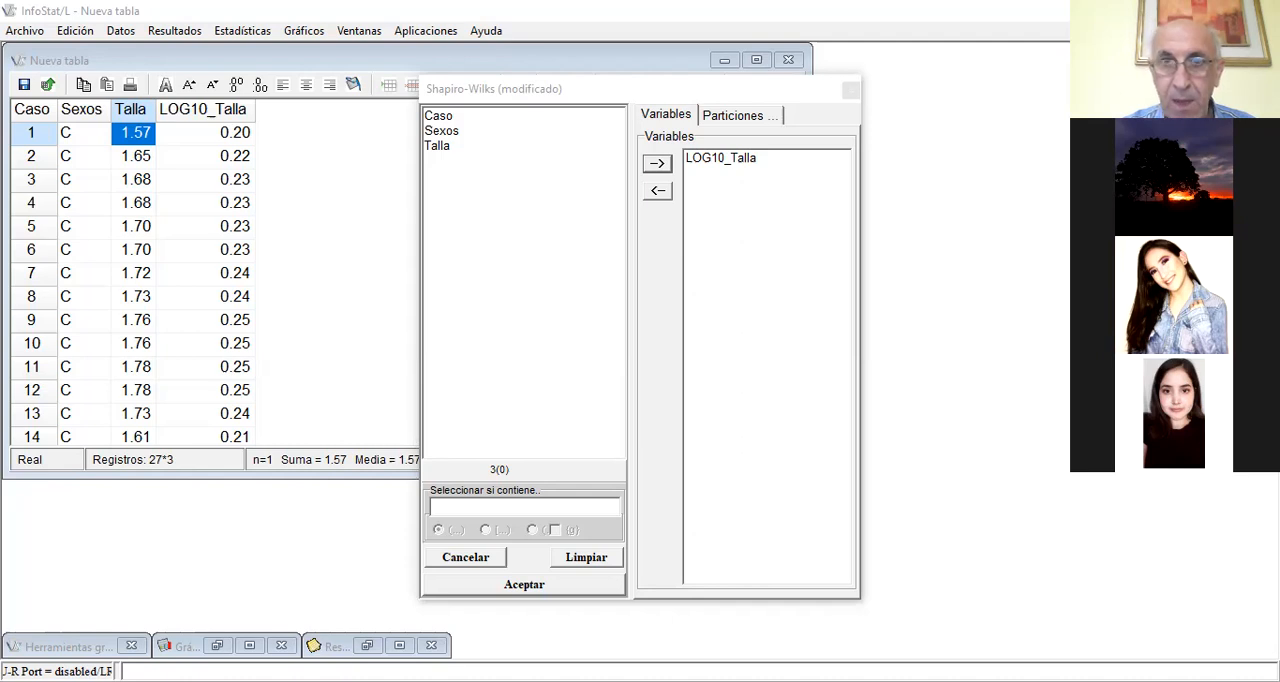
left_click(708, 199)
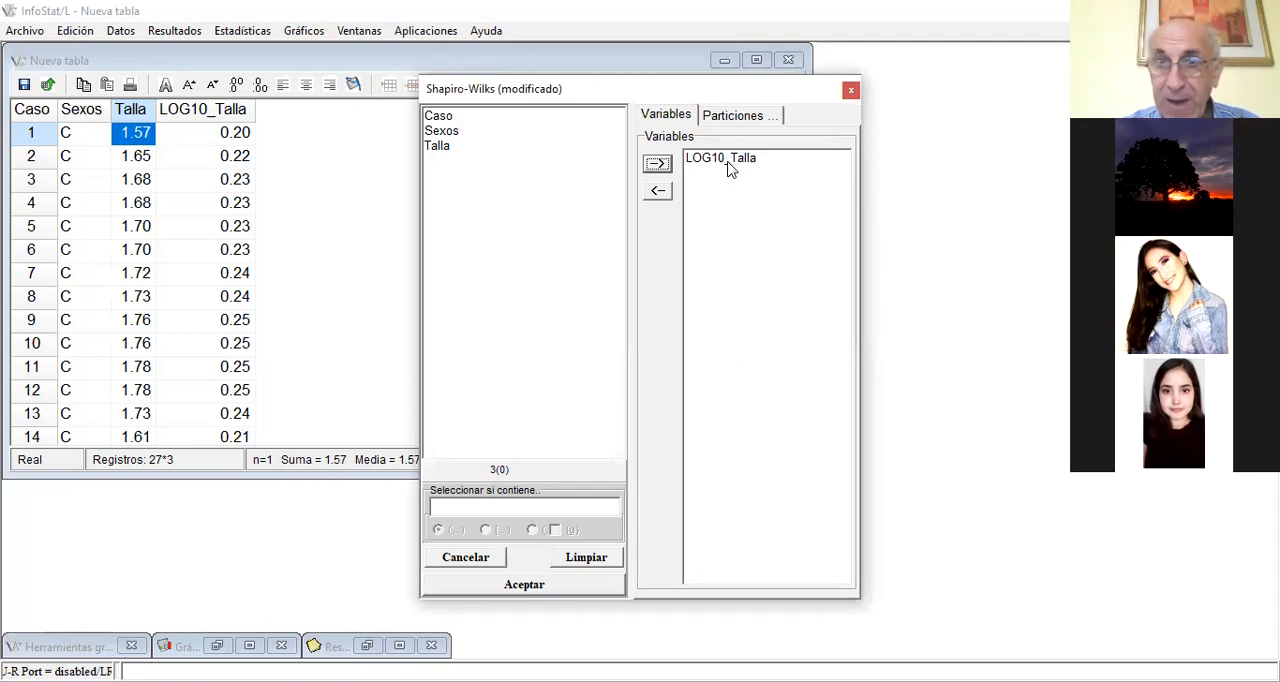
left_click(516, 585)
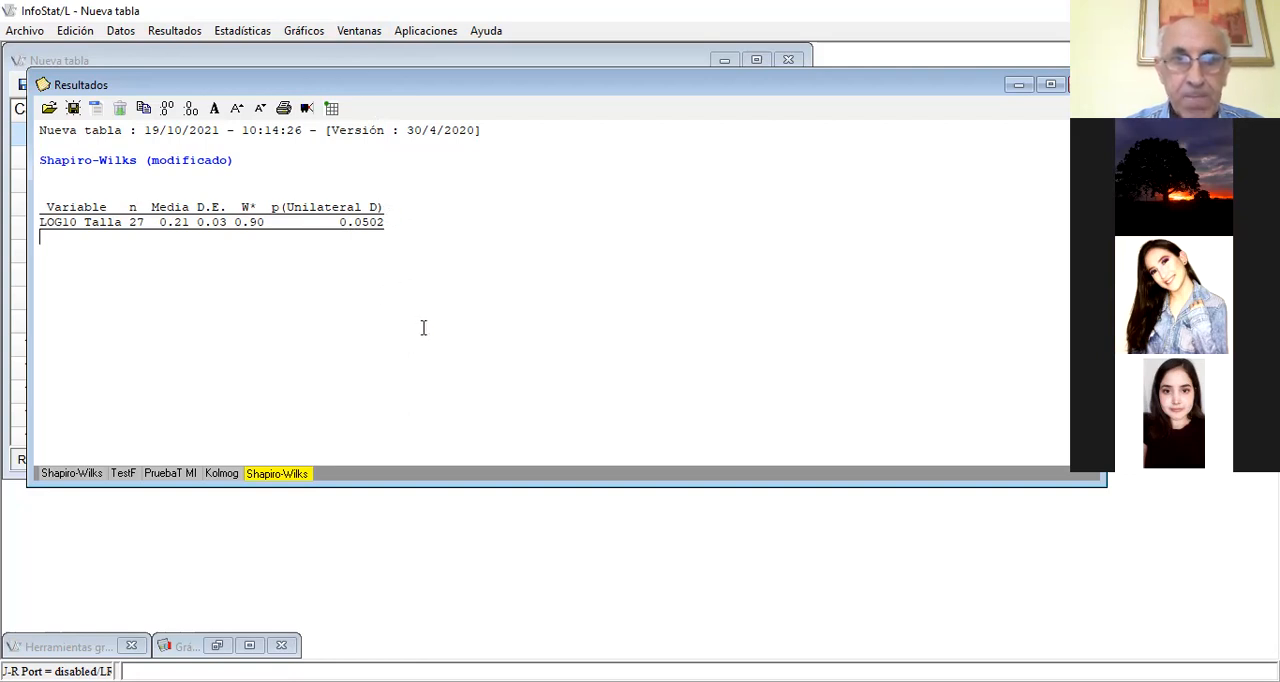
Plot a histogram of LOG10_Talla instead of Talla, and put the graph and its tools window away after viewing it
left_click(322, 59)
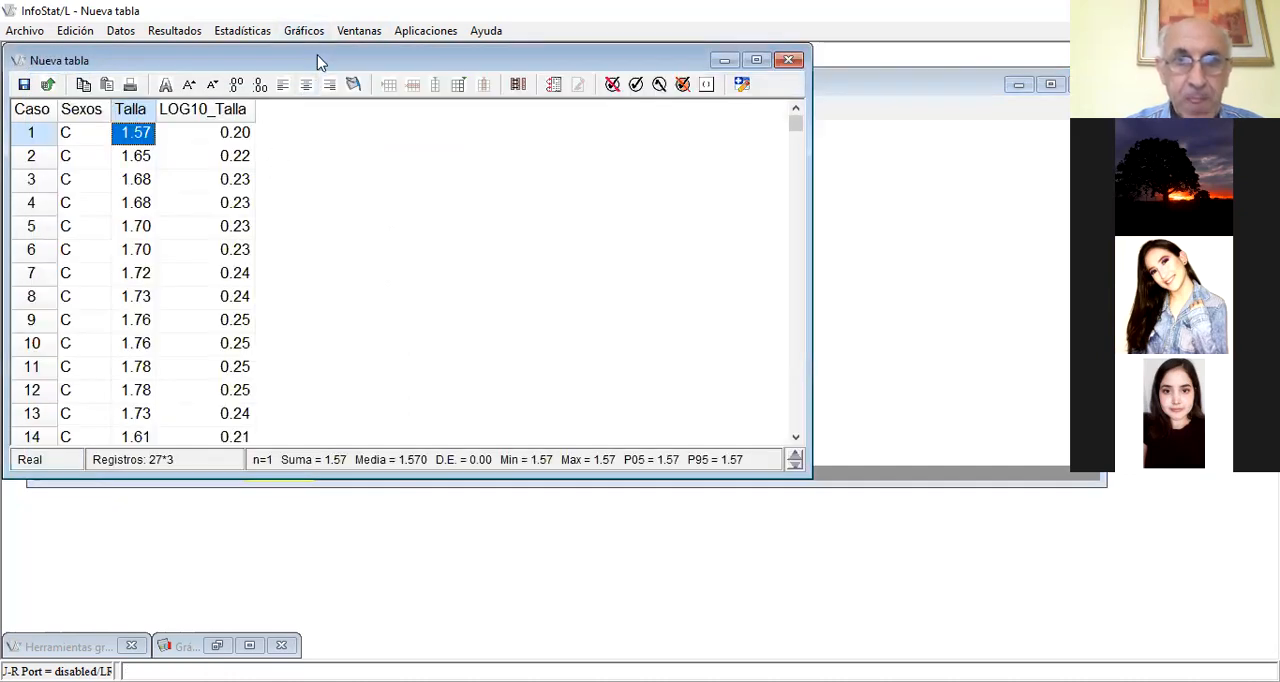
left_click(304, 30)
left_click(322, 199)
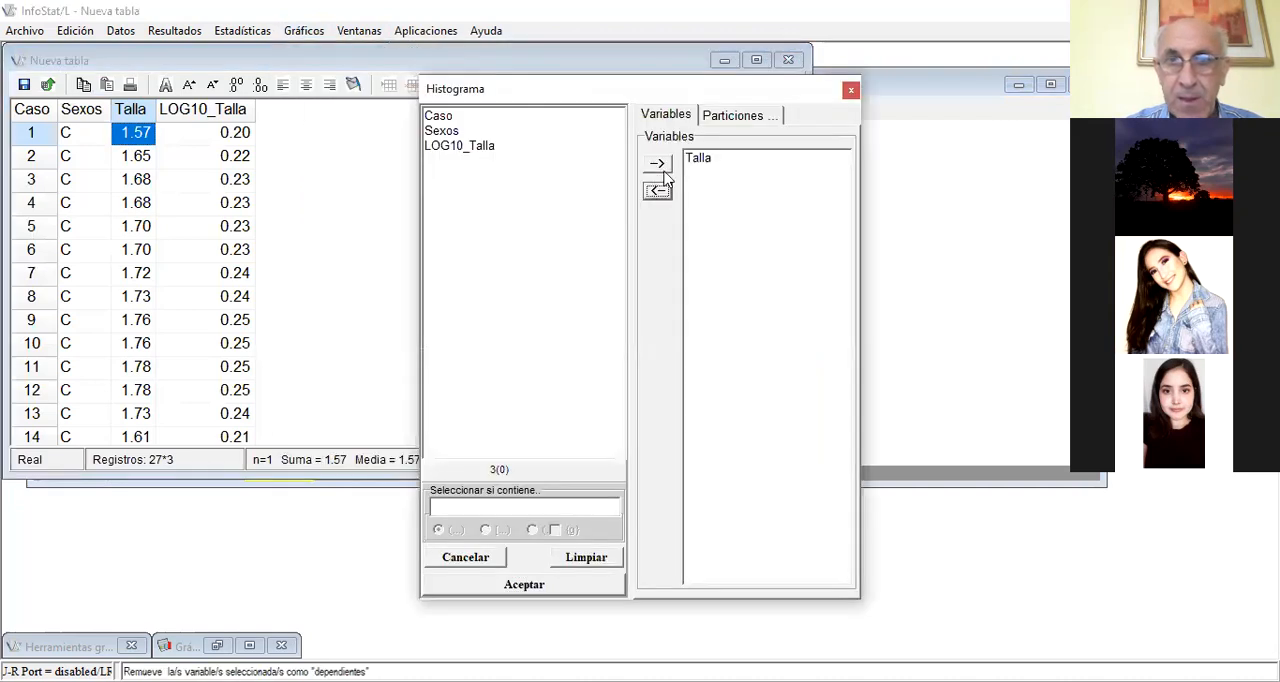
left_click(697, 158)
left_click(657, 191)
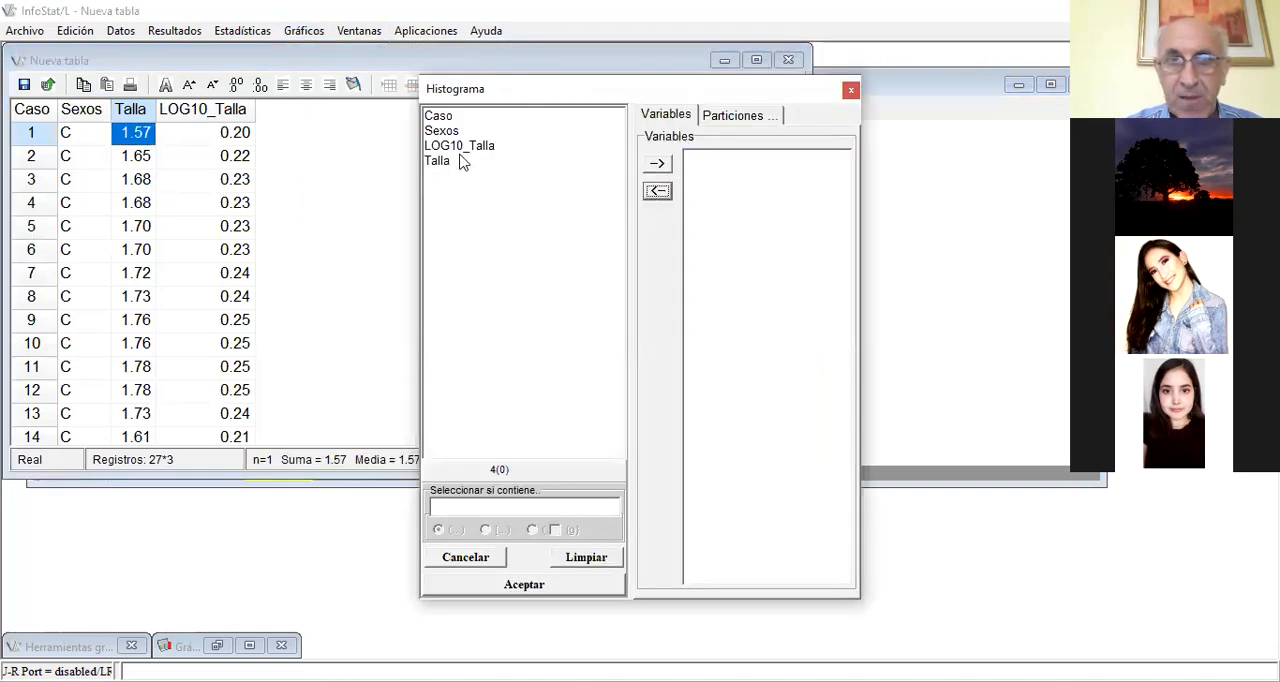
left_click(465, 146)
left_click(657, 163)
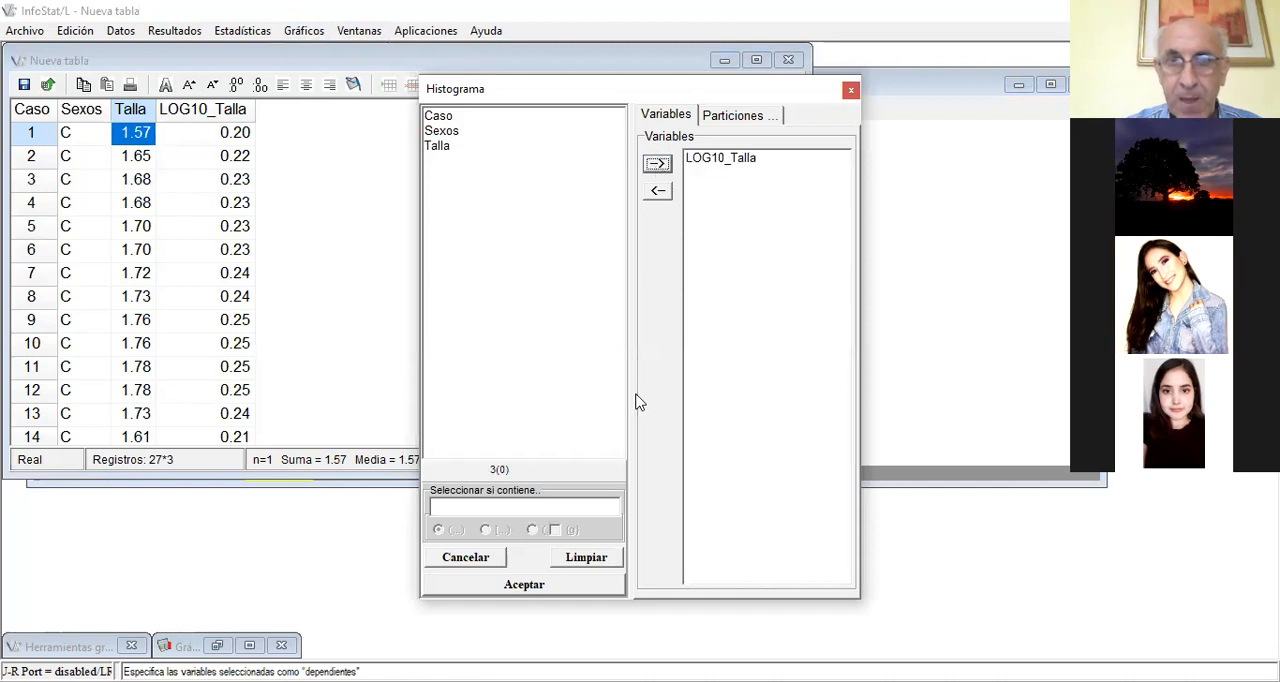
left_click(546, 586)
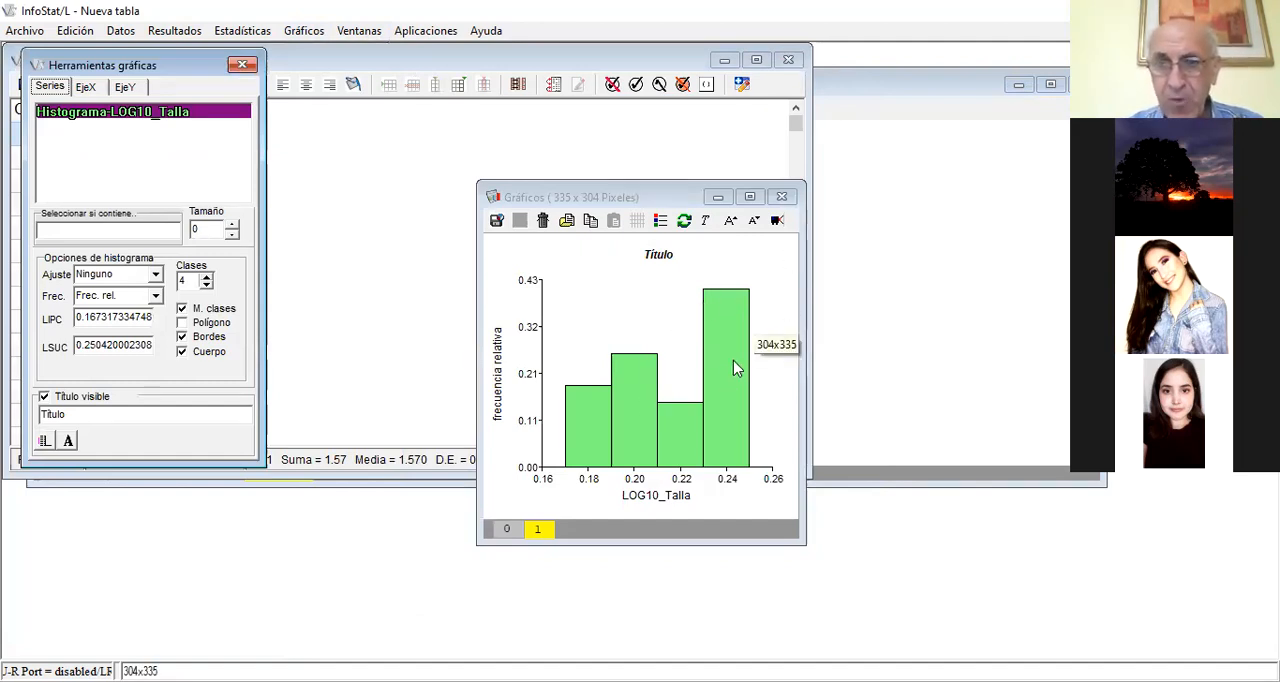
left_click(784, 199)
left_click(784, 199)
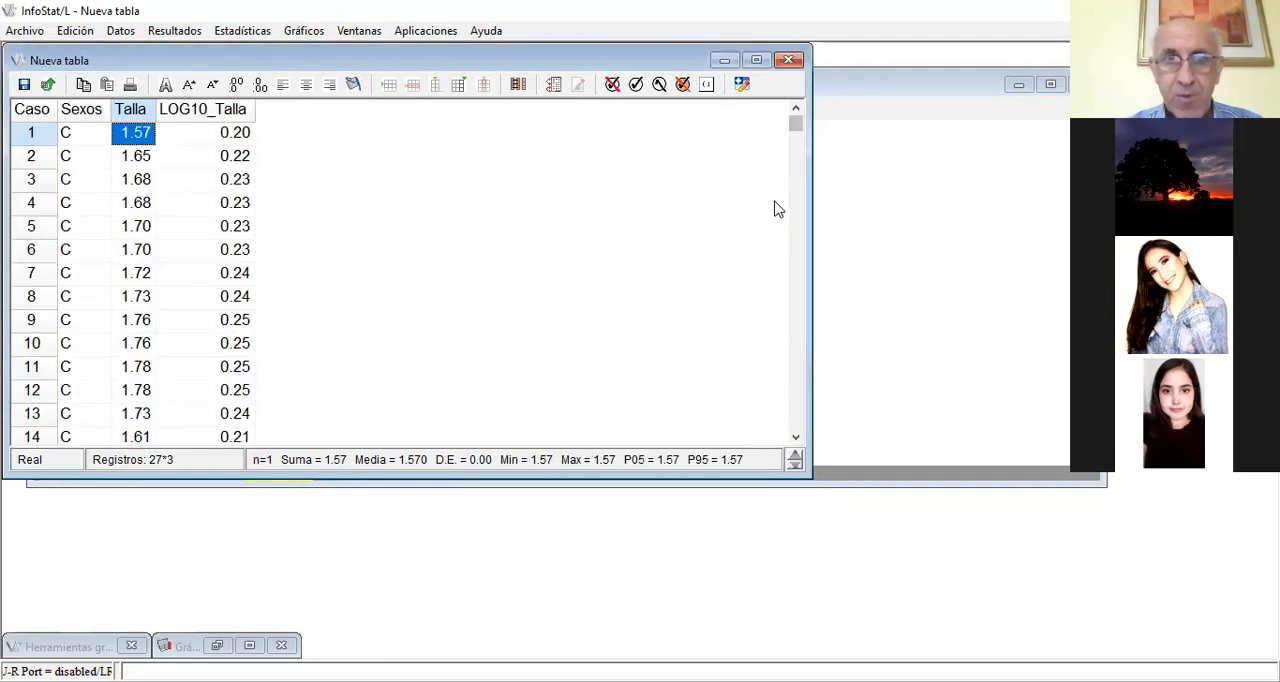
Run the Kolmogorov goodness-of-fit test on LOG10_Talla against the Normal(0,1) distribution
left_click(241, 38)
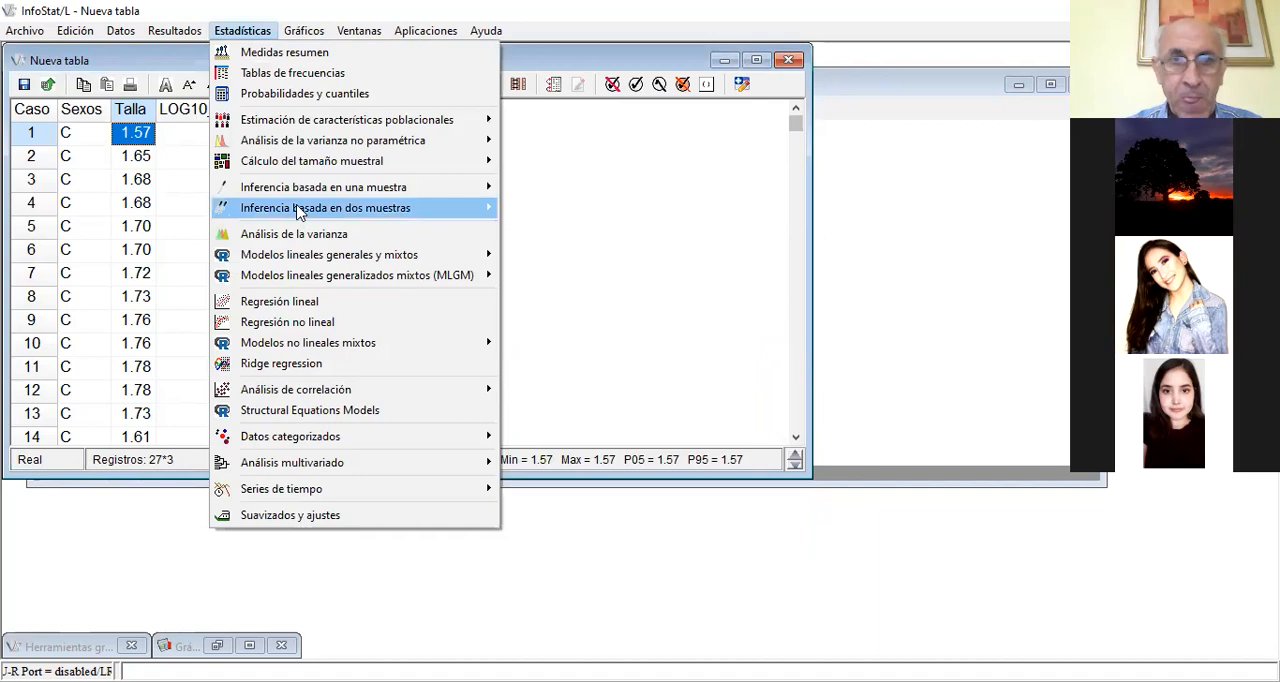
mouse_move(307, 196)
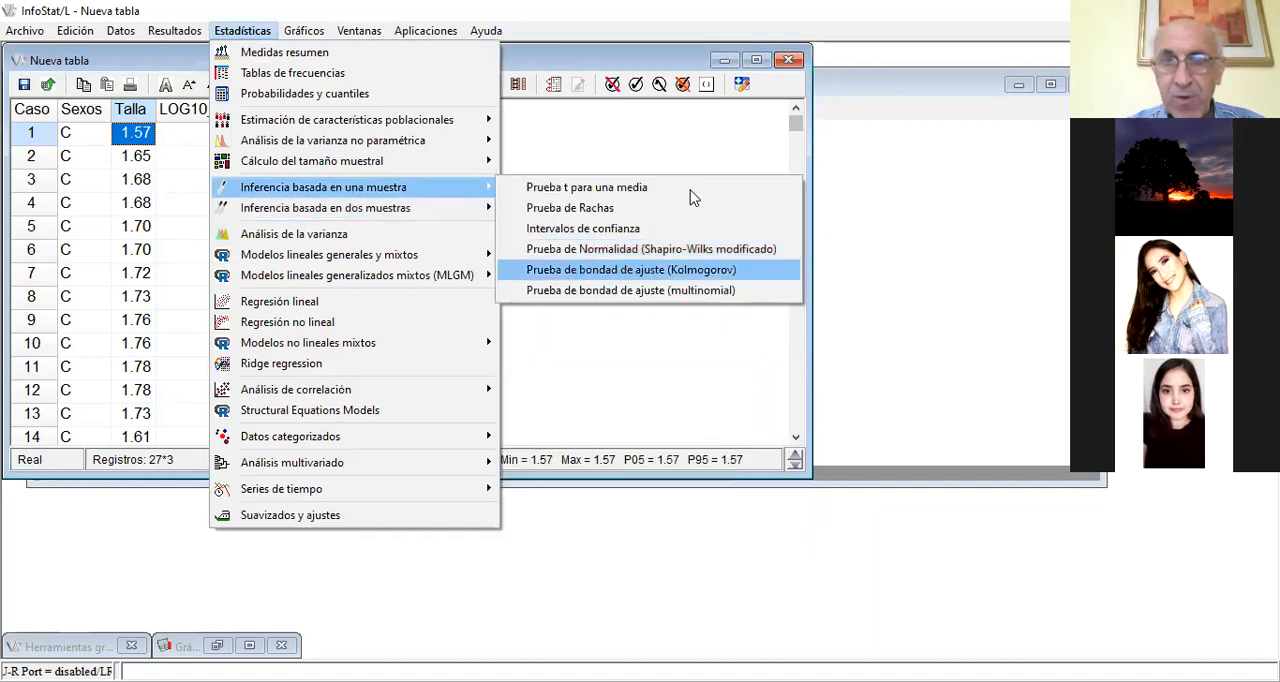
left_click(623, 272)
left_click(524, 593)
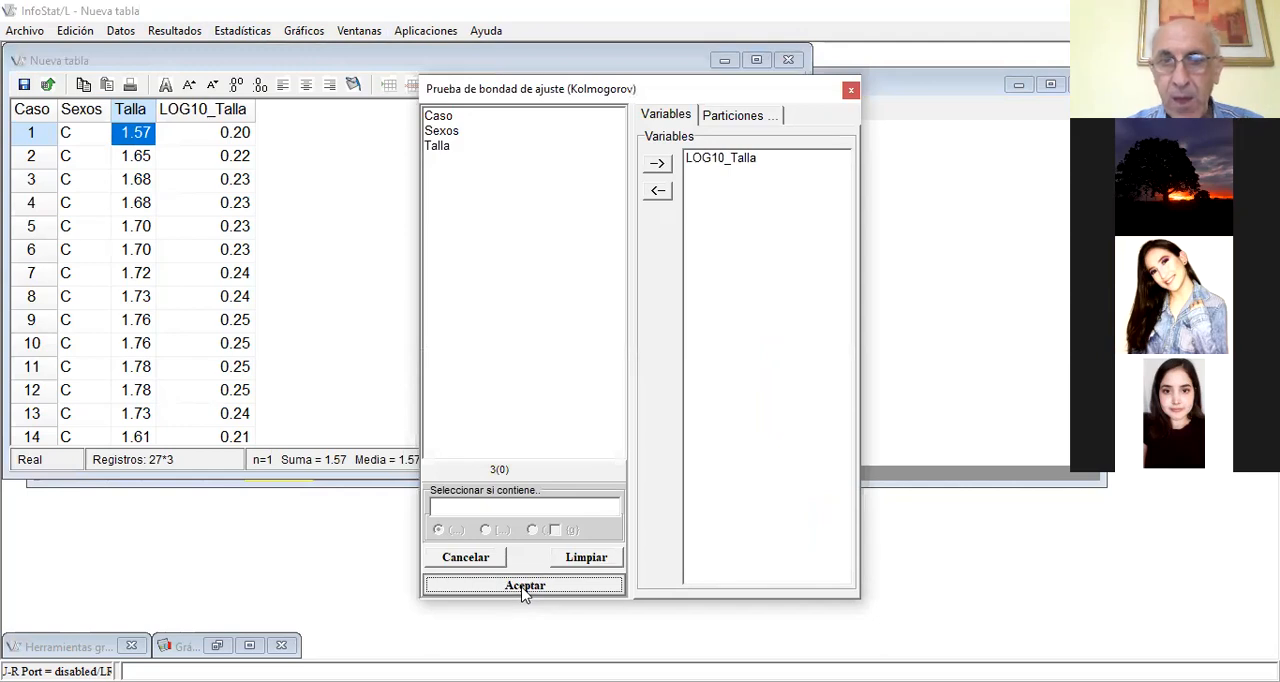
left_click(529, 414)
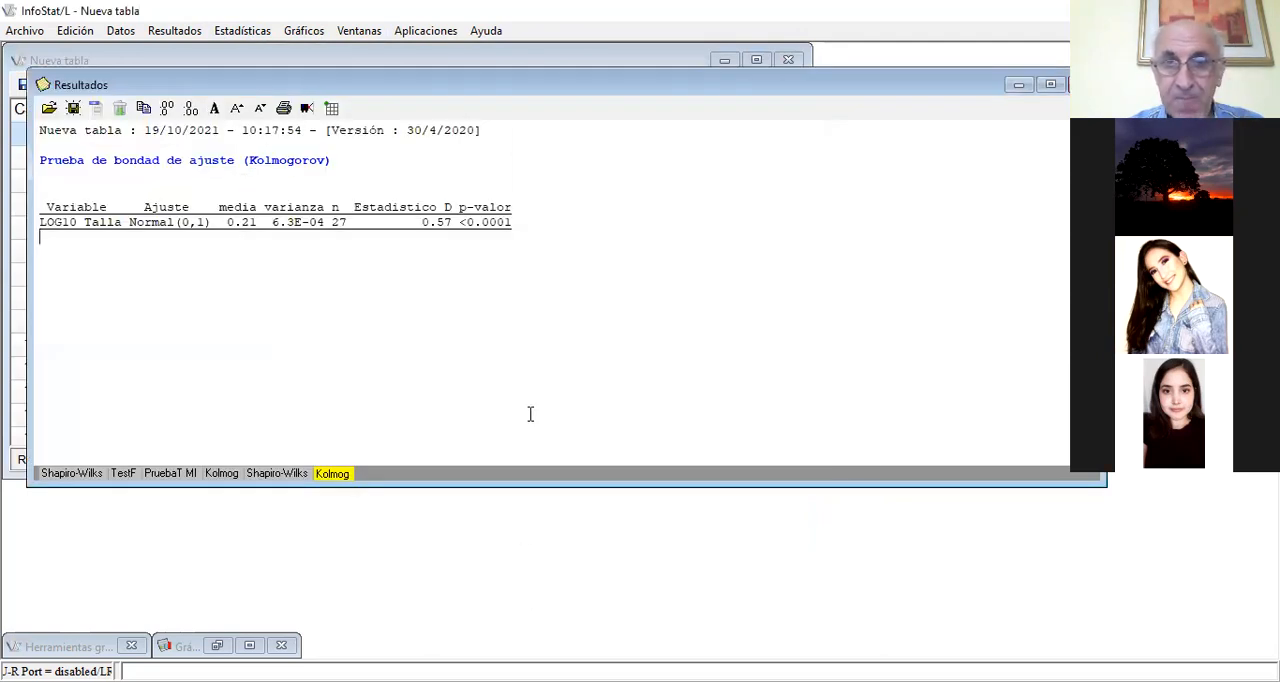
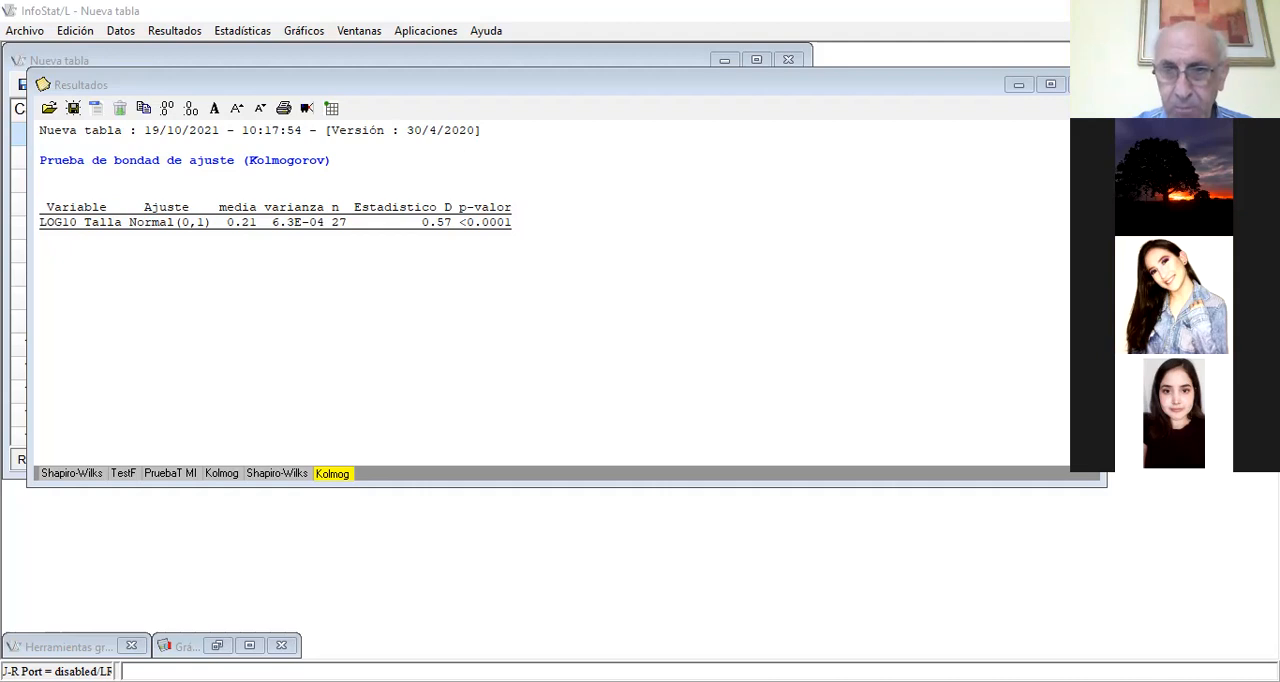
Put the results window away and set up a Wilcoxon (Mann-Whitney U) two-sample test with Talla as the variable in place of LOG10_Talla
left_click(536, 183)
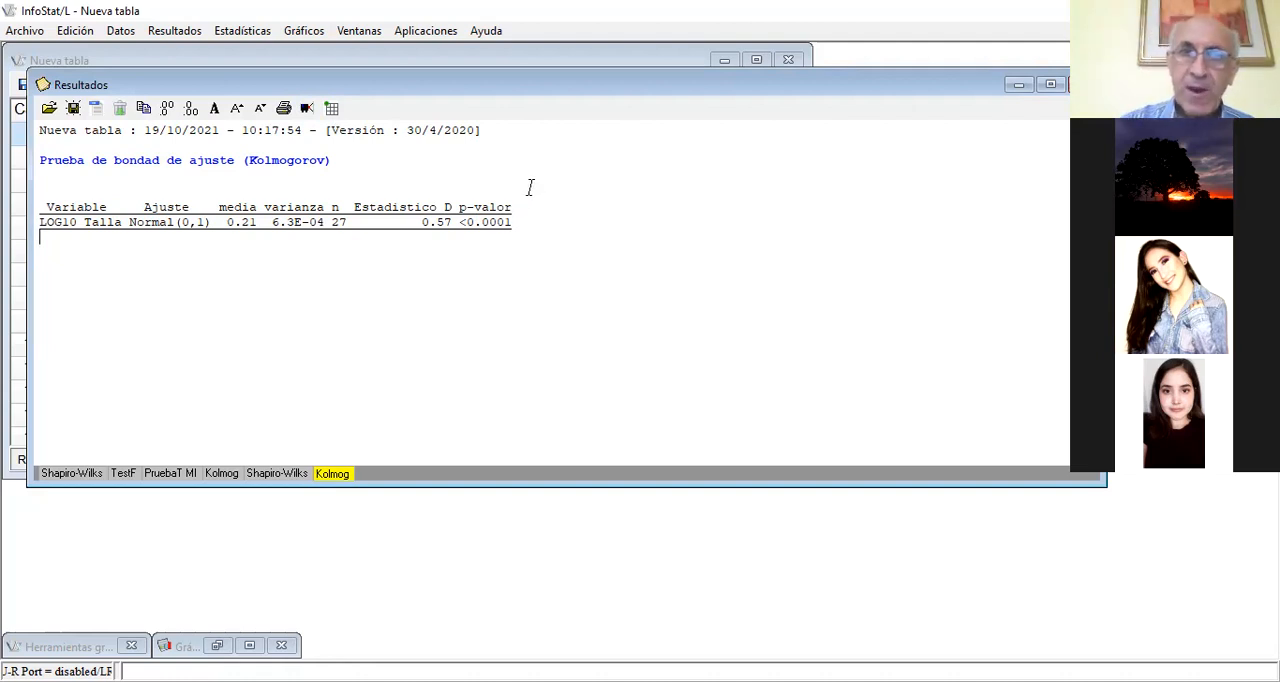
left_click(1018, 86)
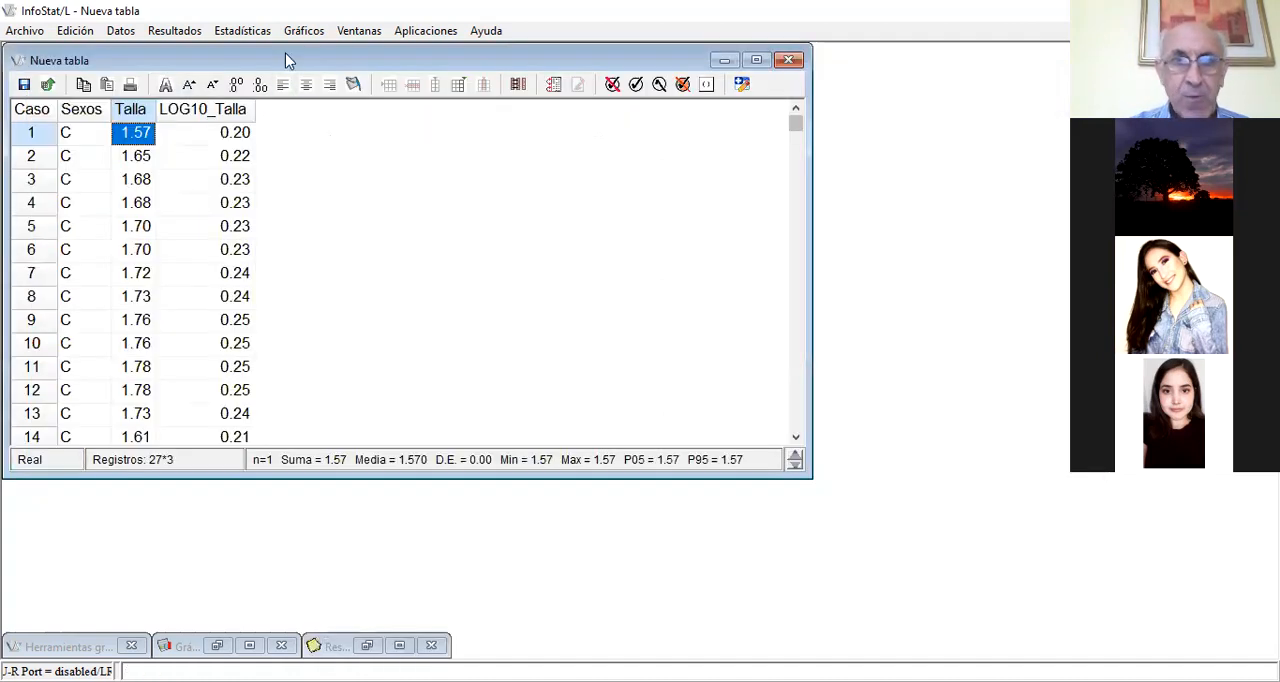
left_click(240, 38)
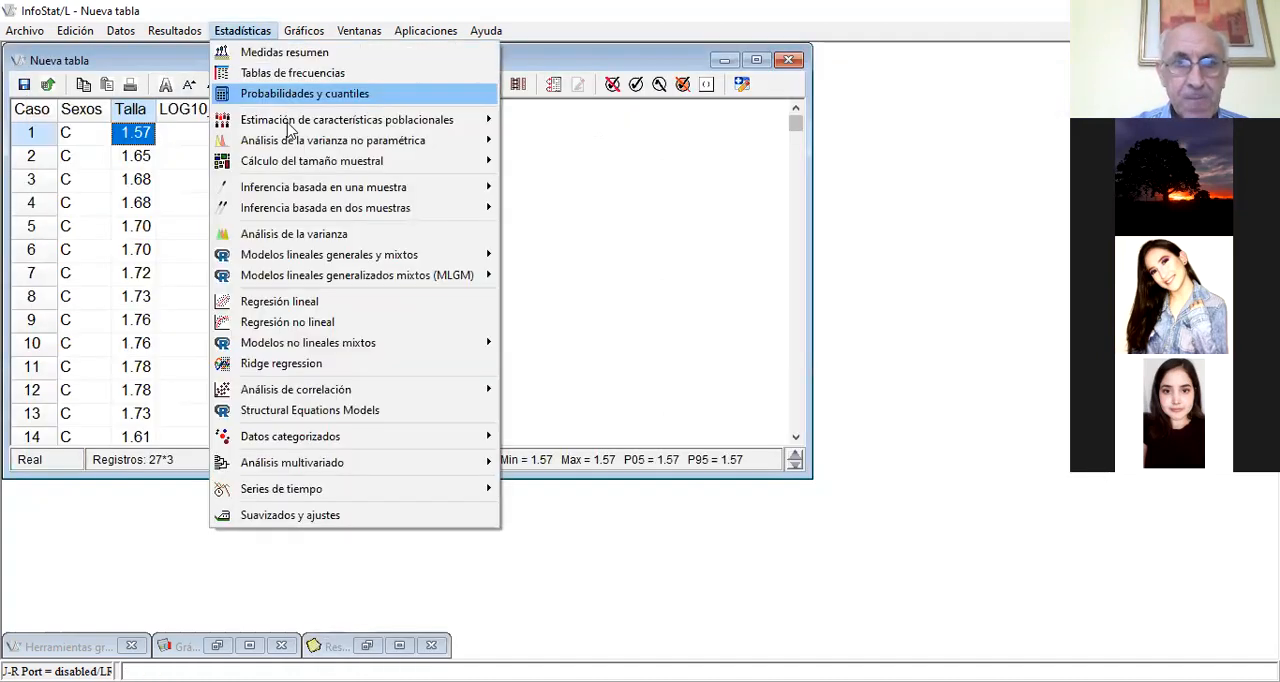
mouse_move(306, 218)
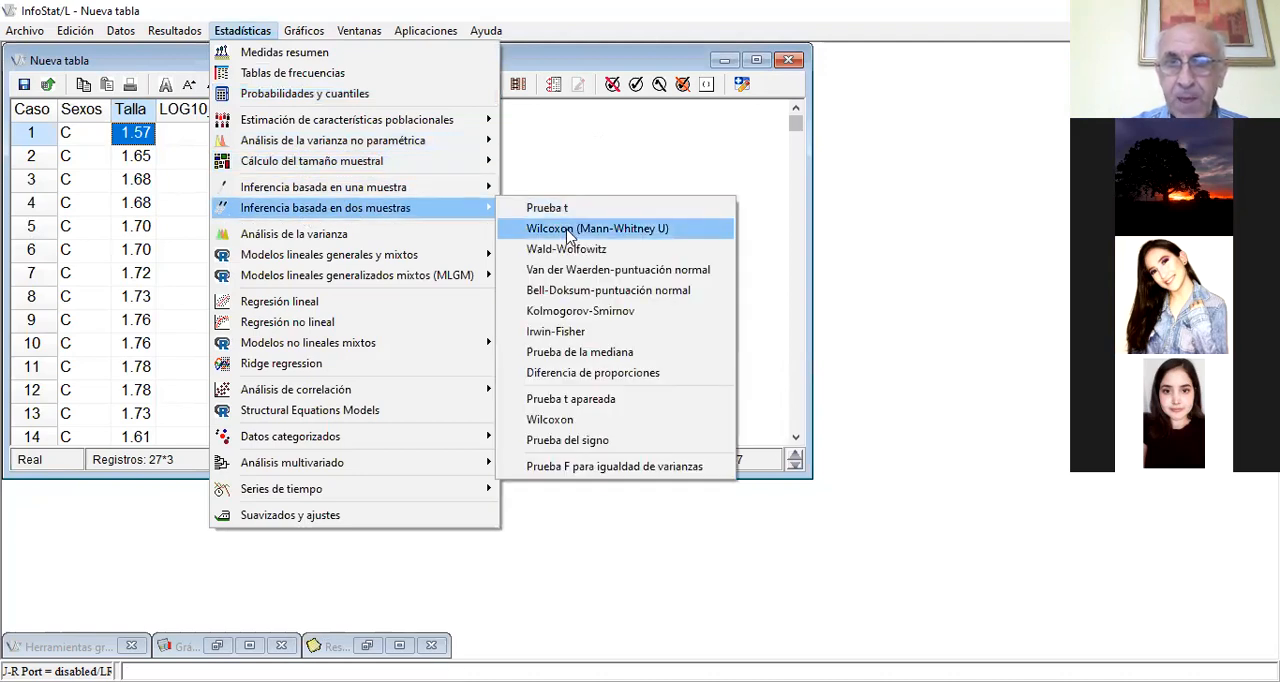
left_click(568, 229)
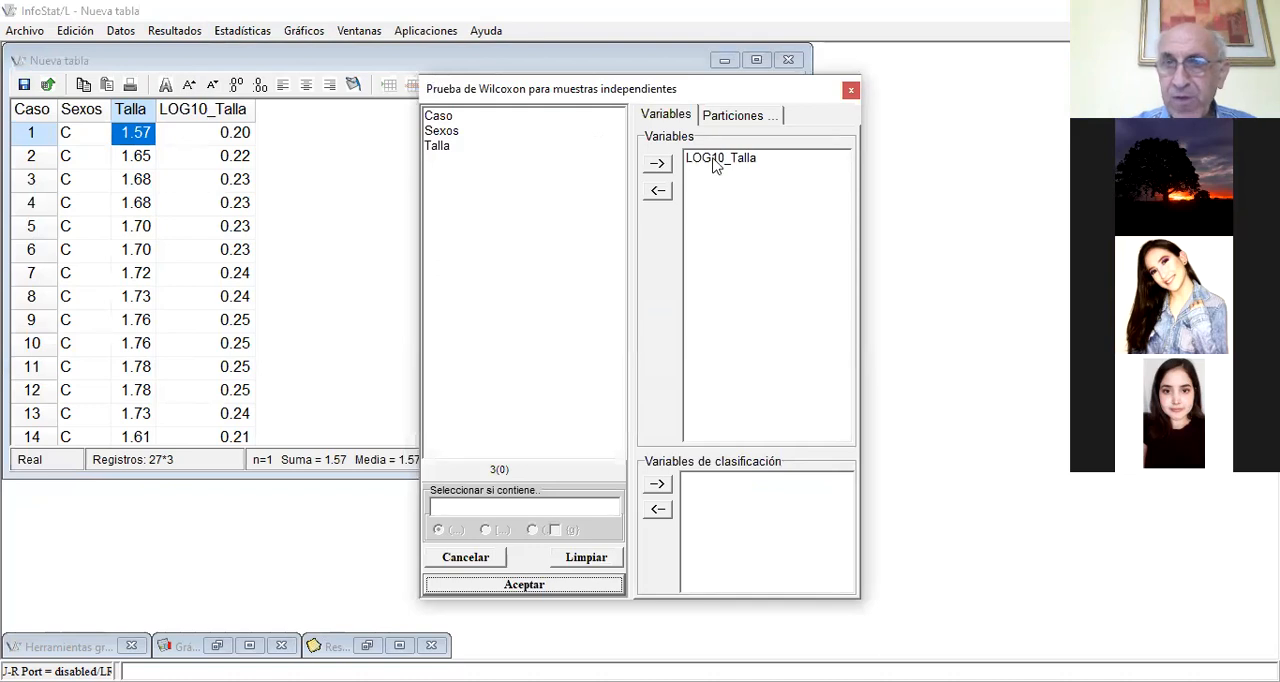
left_click(715, 160)
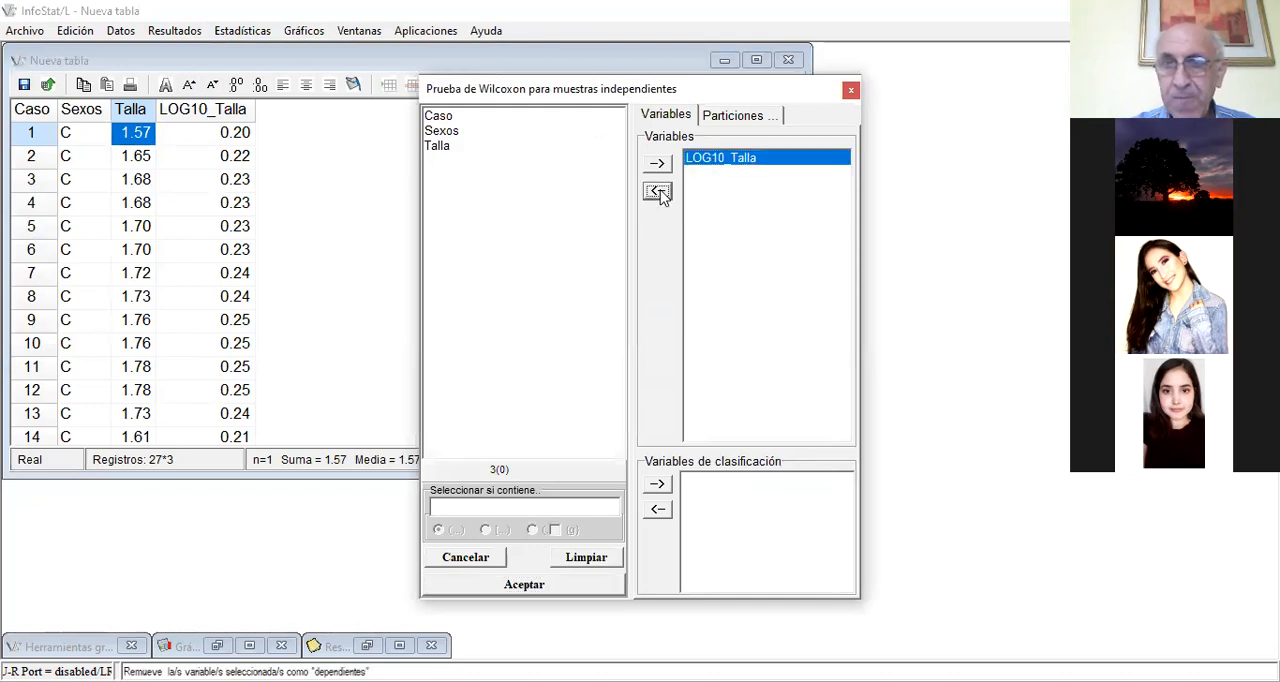
left_click(657, 190)
left_click(440, 146)
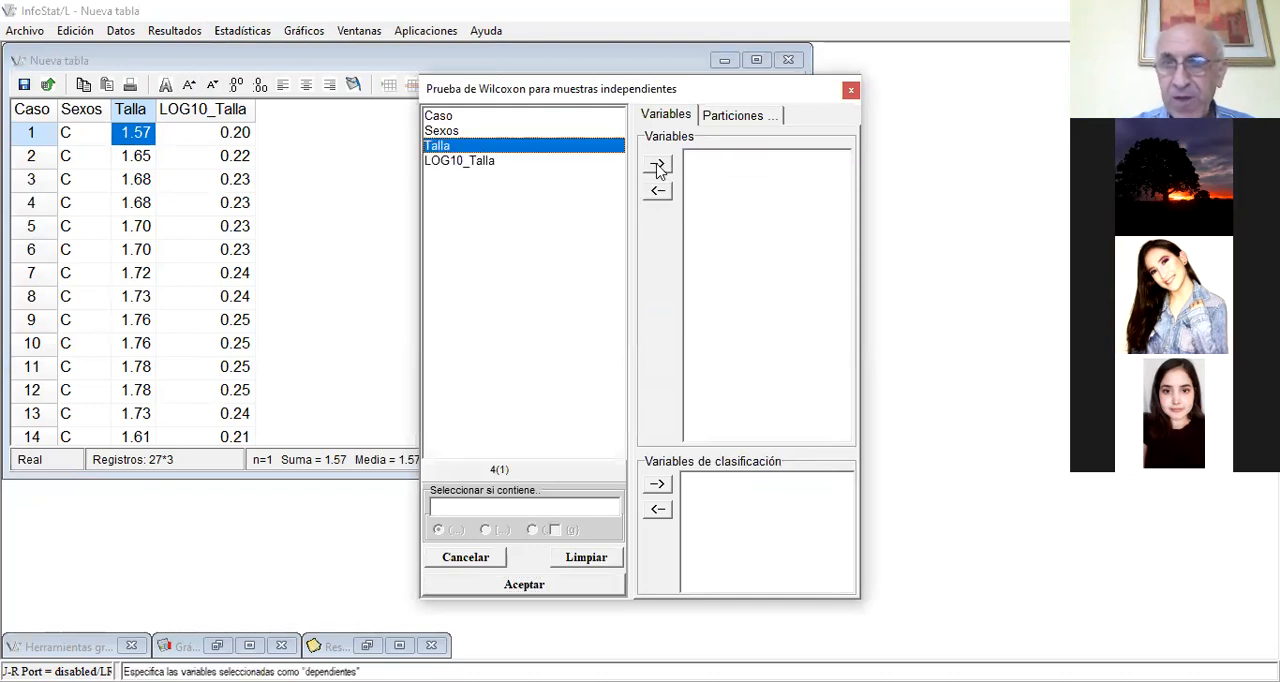
left_click(657, 164)
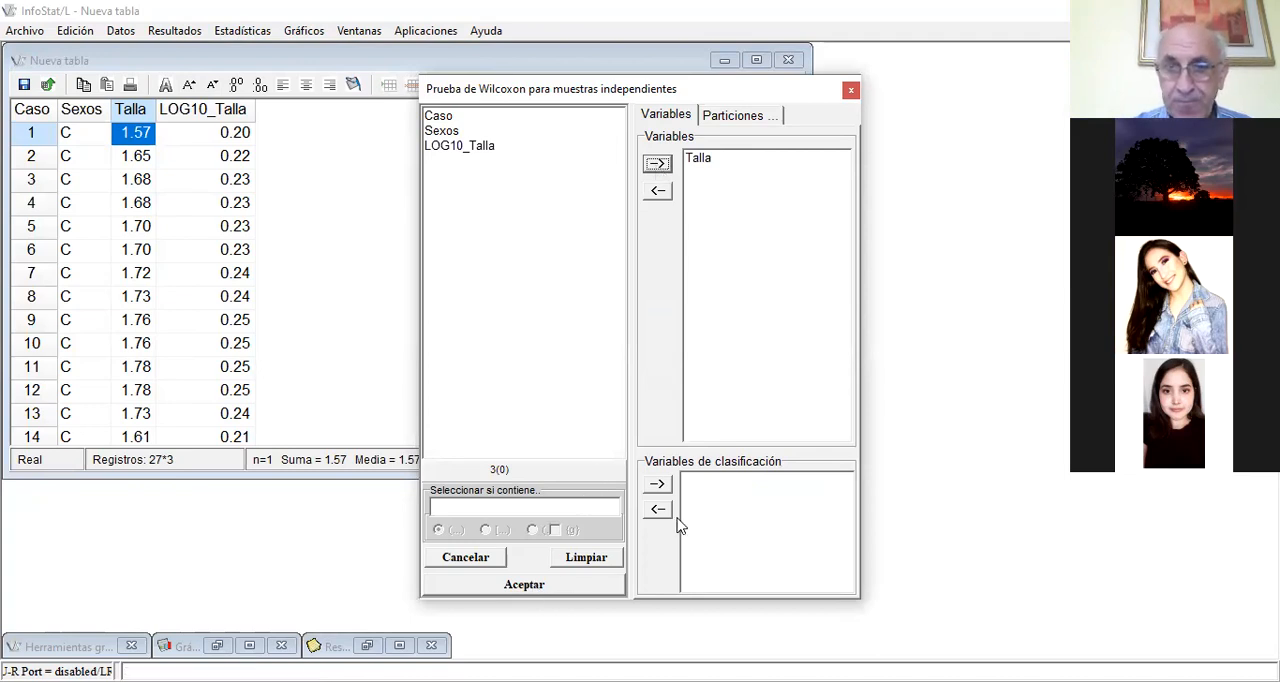
Classify the Wilcoxon test by Sexos, run it with the offered output options, and put the results away after viewing them
left_click(446, 131)
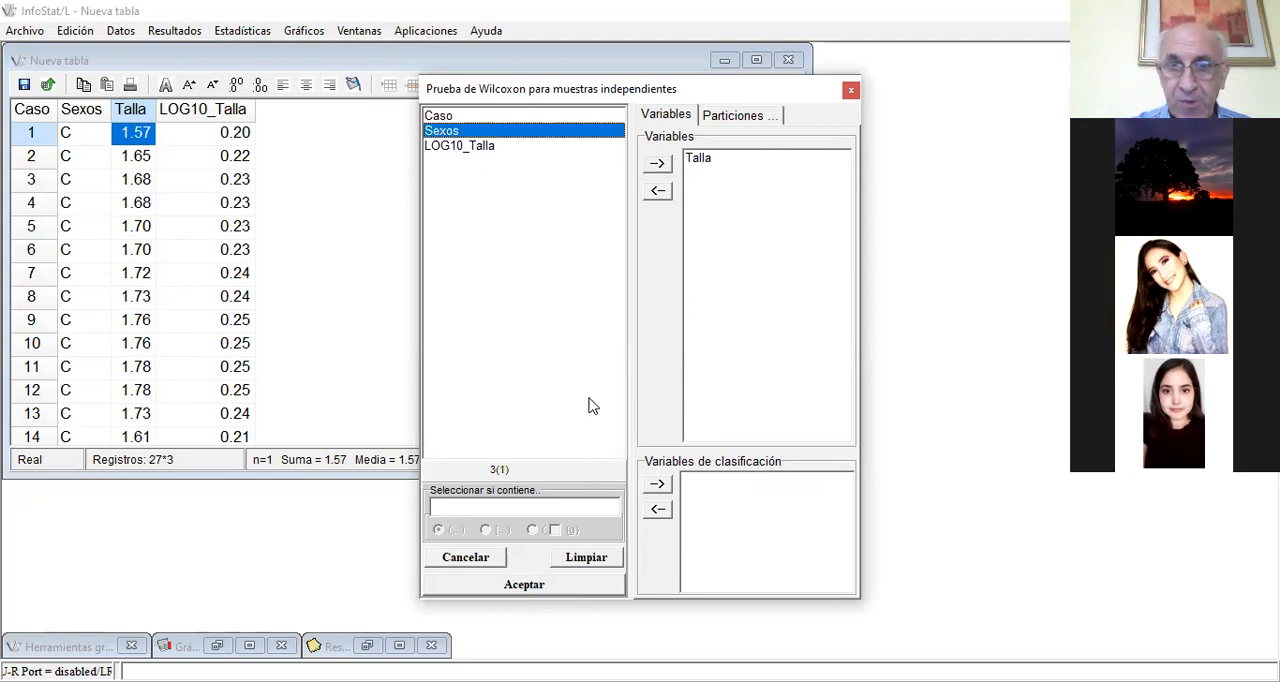
left_click(657, 486)
left_click(519, 594)
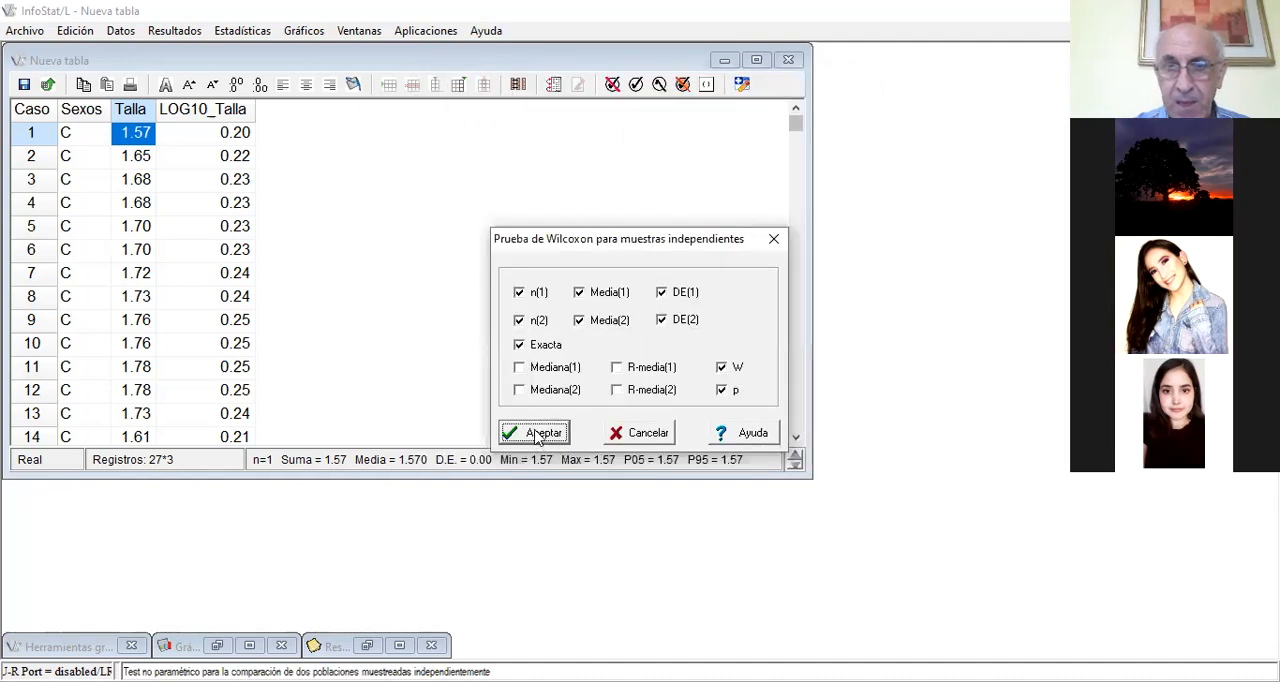
left_click(537, 435)
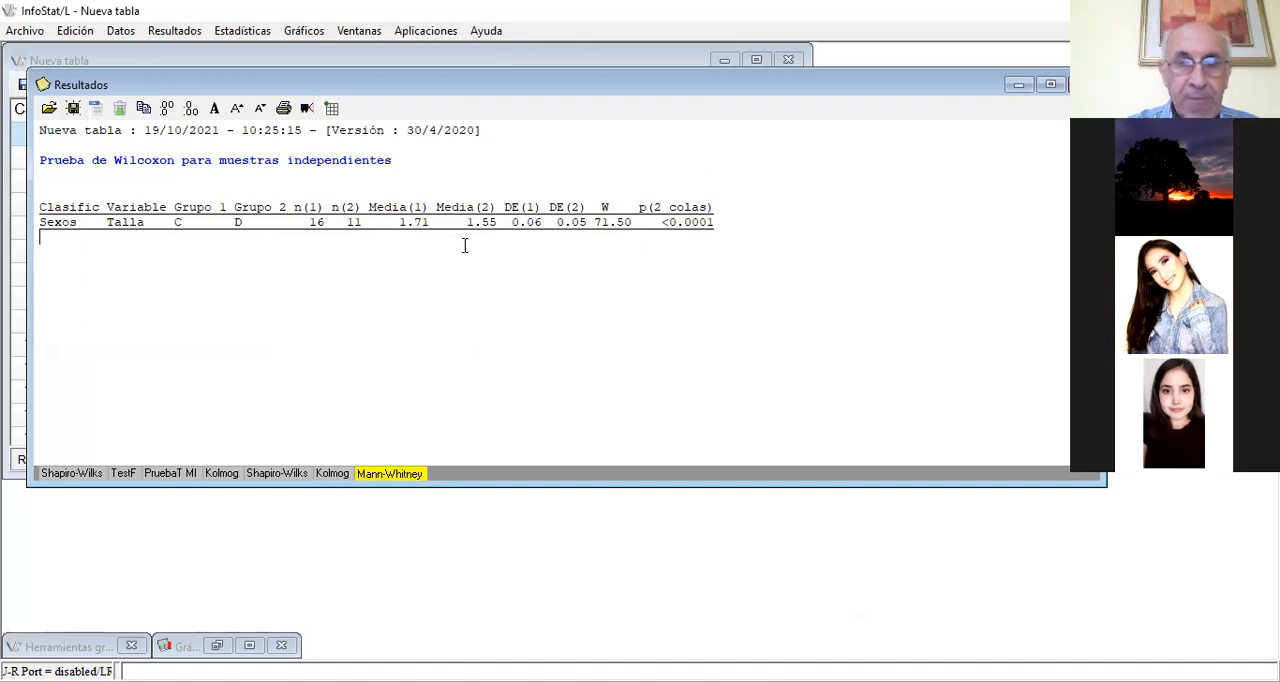
left_click(1017, 86)
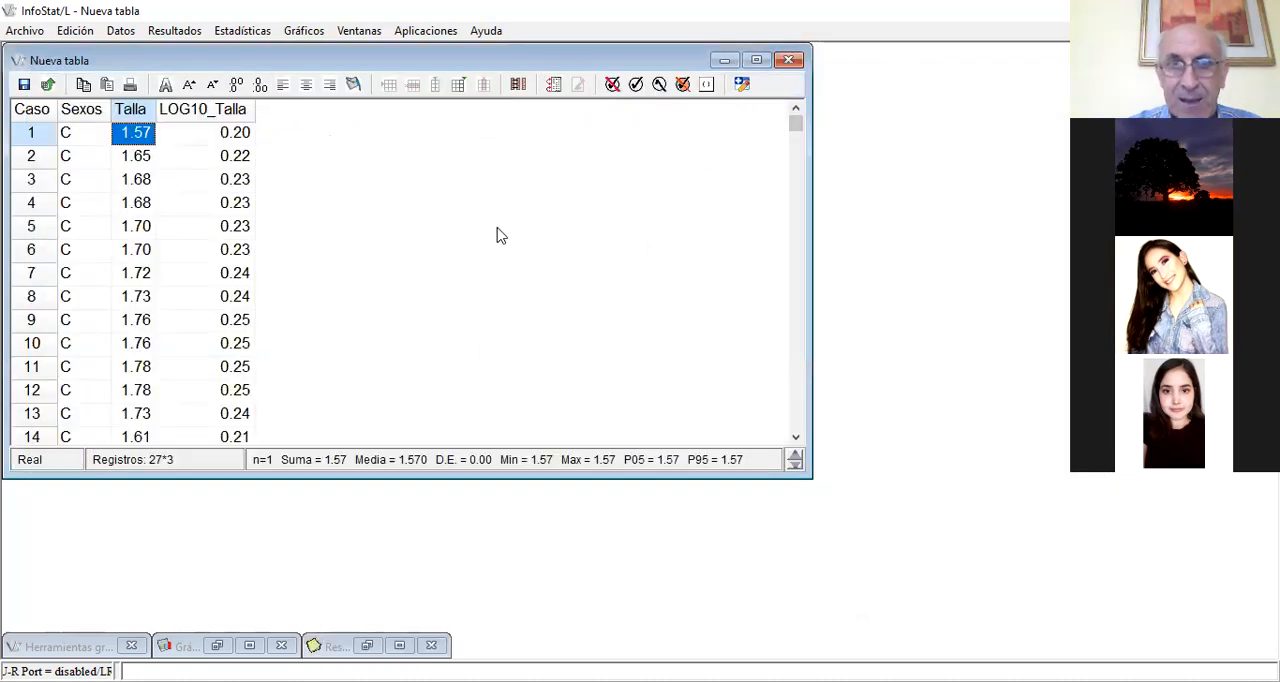
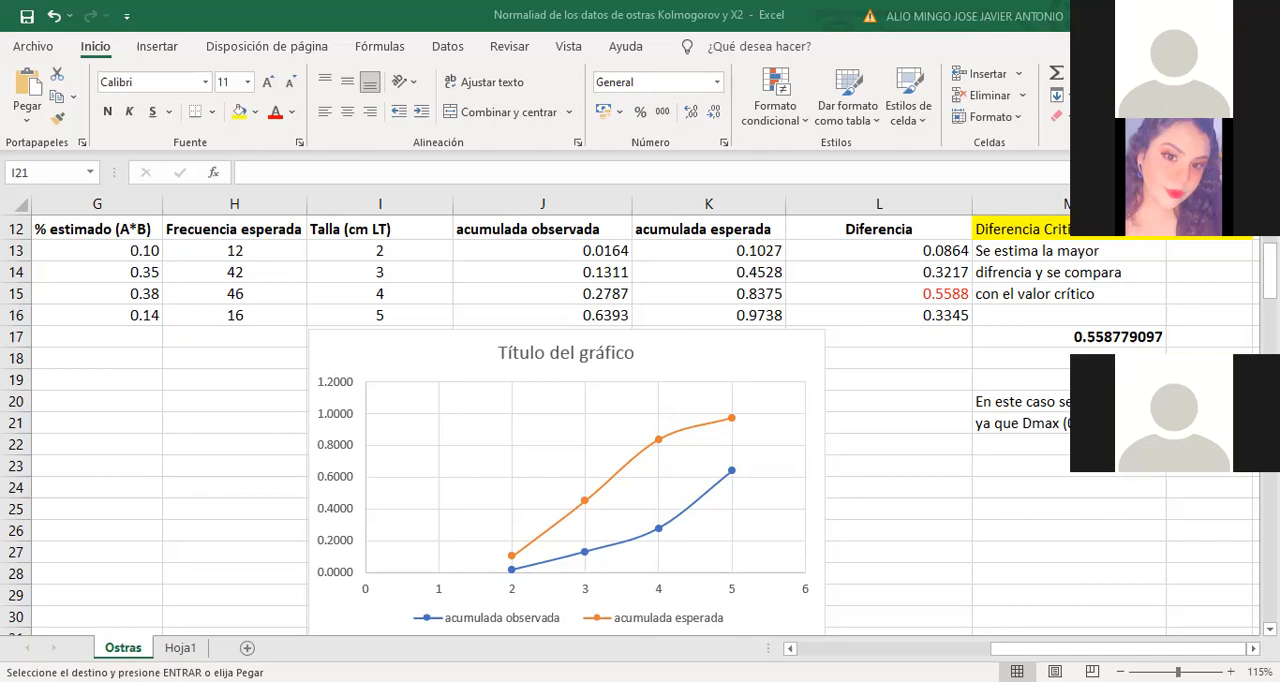
Paste the copied data into the worksheet and clear the copy selection
key("ctrl+v")
key("ctrl+v")
key("Escape")
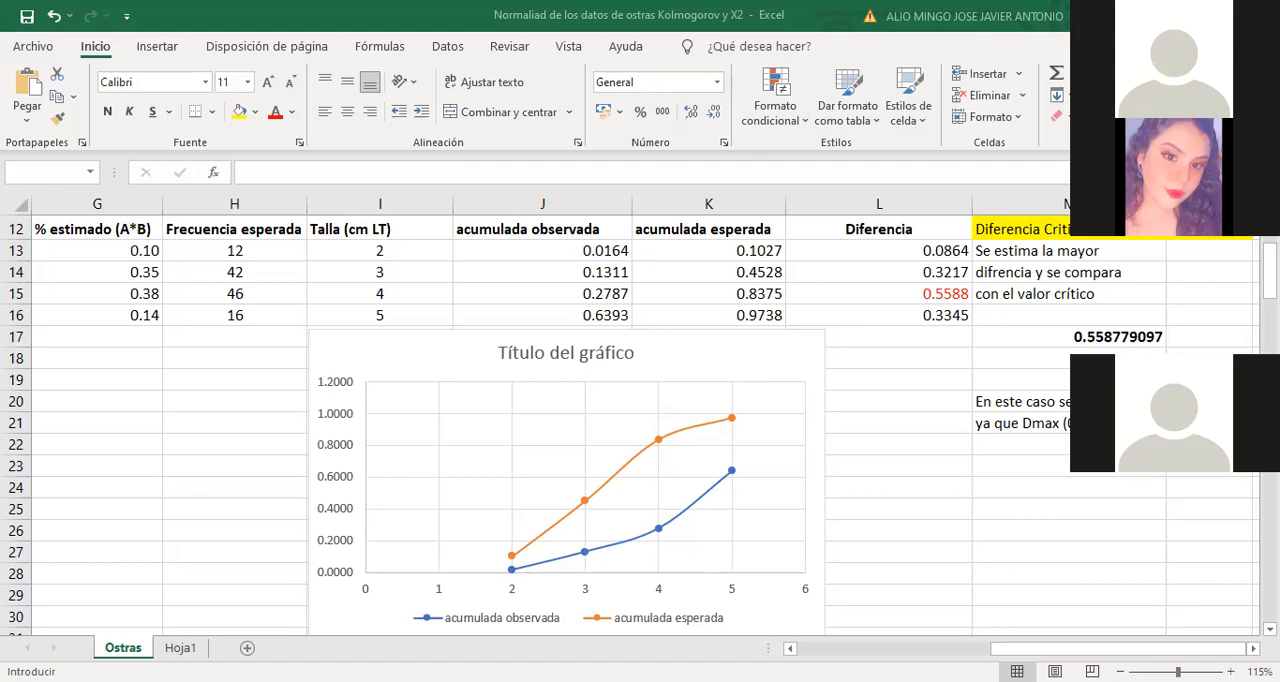
Calculate the minimum and maximum of the pasted data with the MIN and MAX functions
type("(")
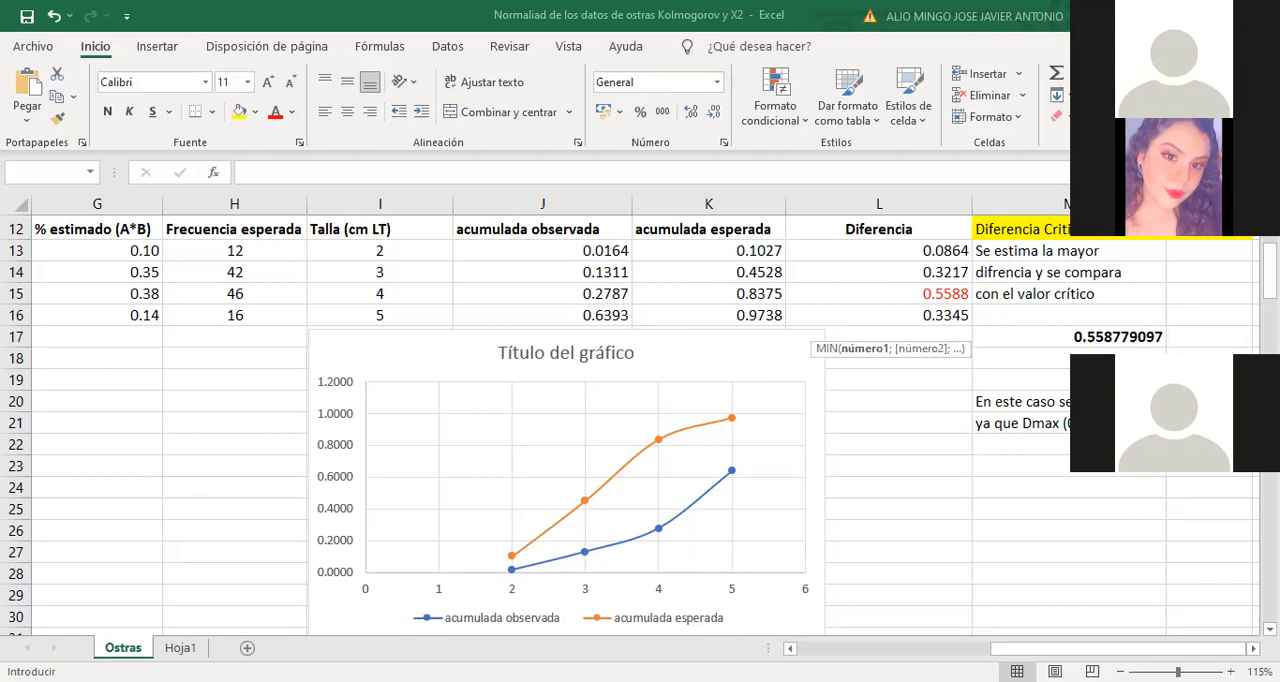
left_click_drag(695, 251, 695, 620)
type(")")
key("Return")
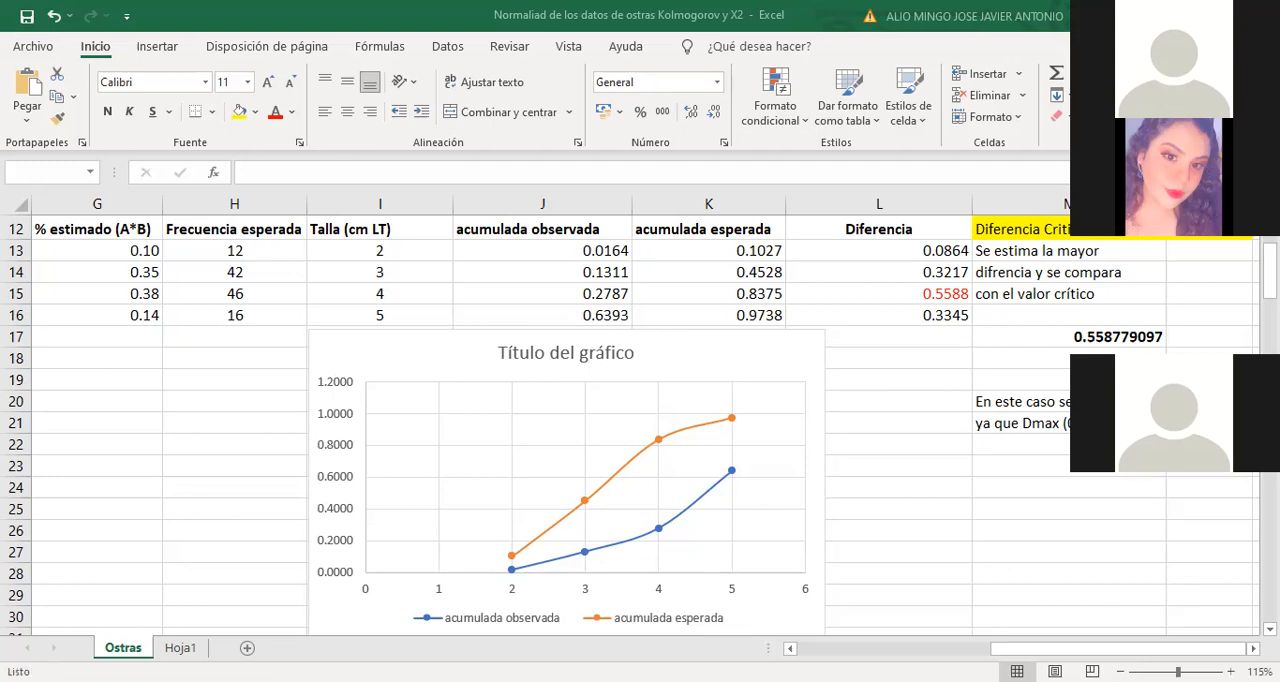
type("=(")
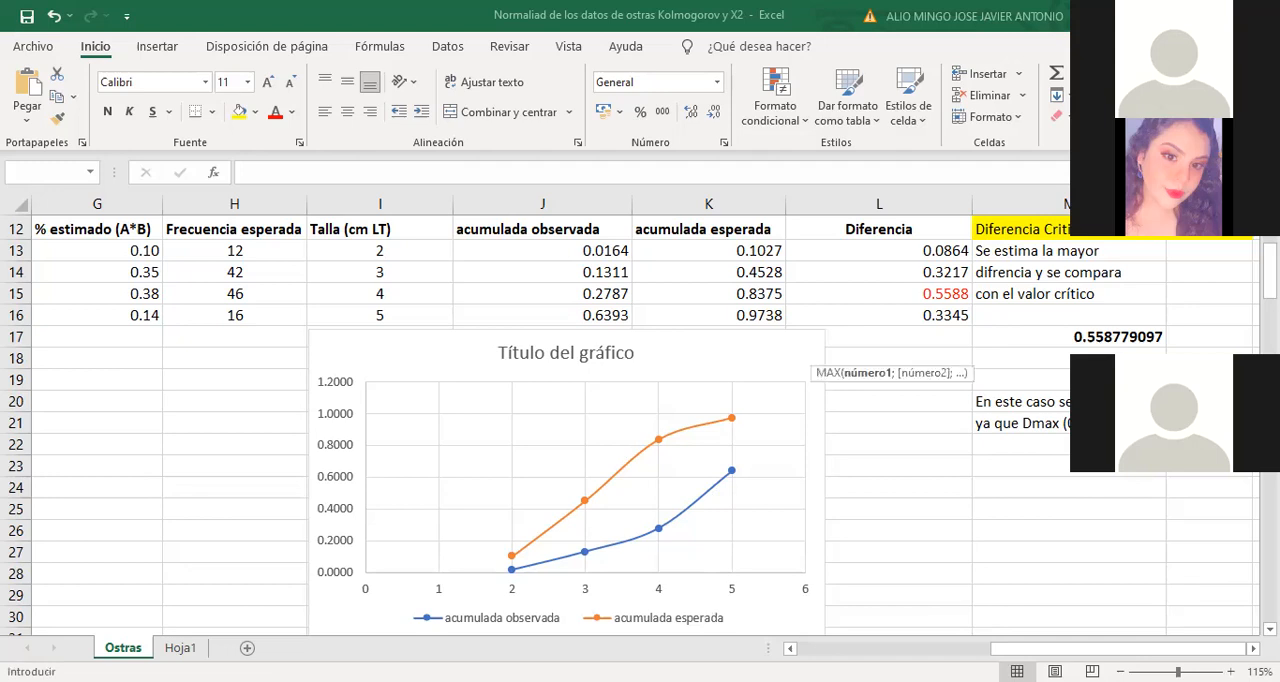
left_click_drag(709, 600, 709, 636)
key("Escape")
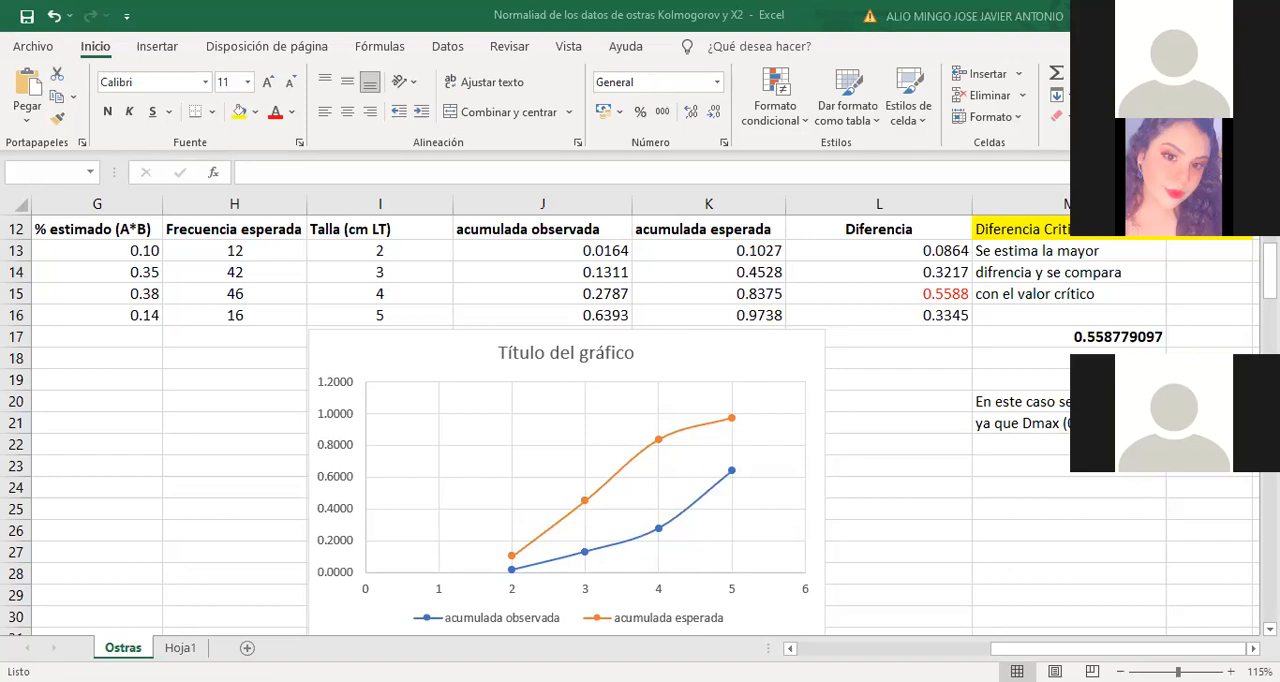
Count the values in the 27-row data column with the CONTAR function
type("=")
key("Escape")
key("Escape")
key("Escape")
left_click(252, 173)
key("Escape")
key("ctrl+shift+Down")
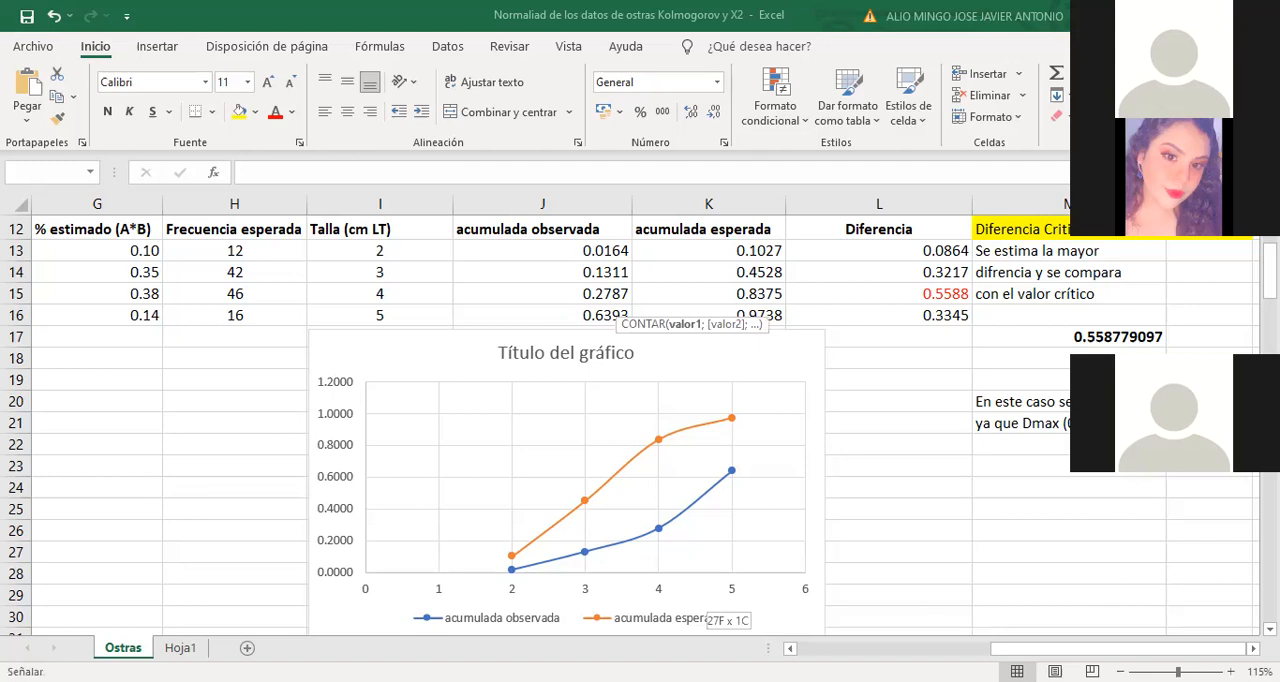
key("Return")
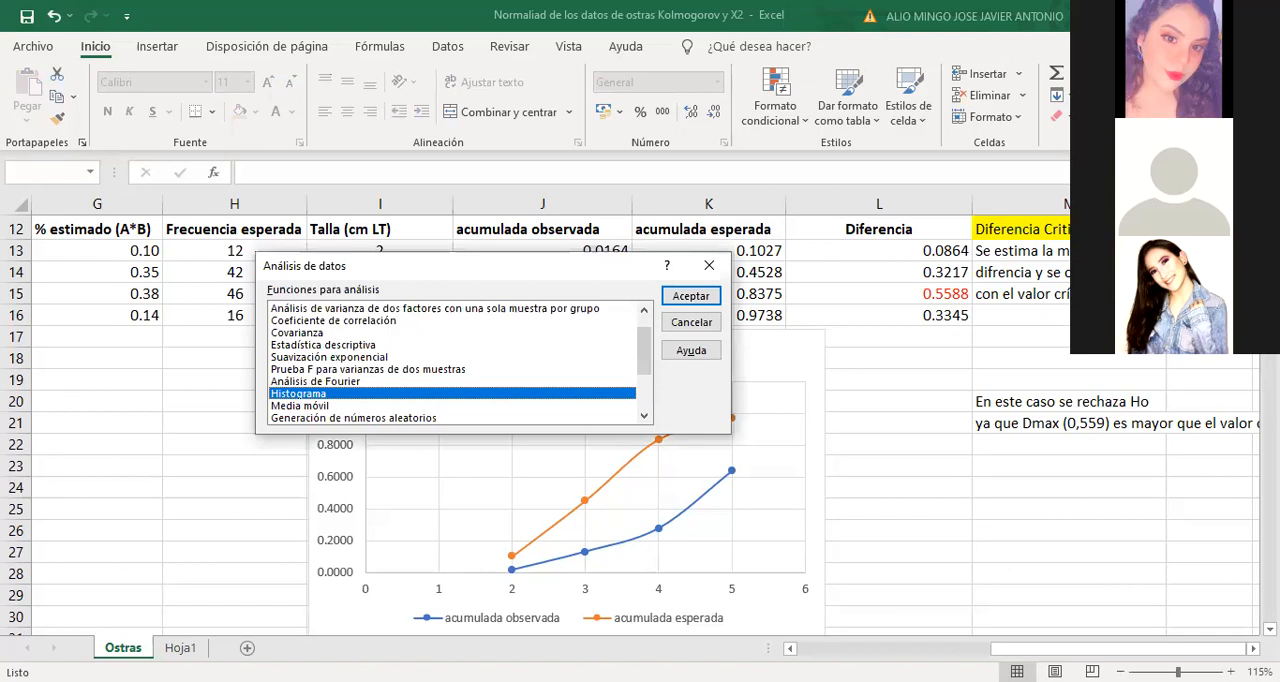
Start a Histogram analysis with $P$6:$P$32 as the input range and $R$9:$R$16 as the class range
key("Return")
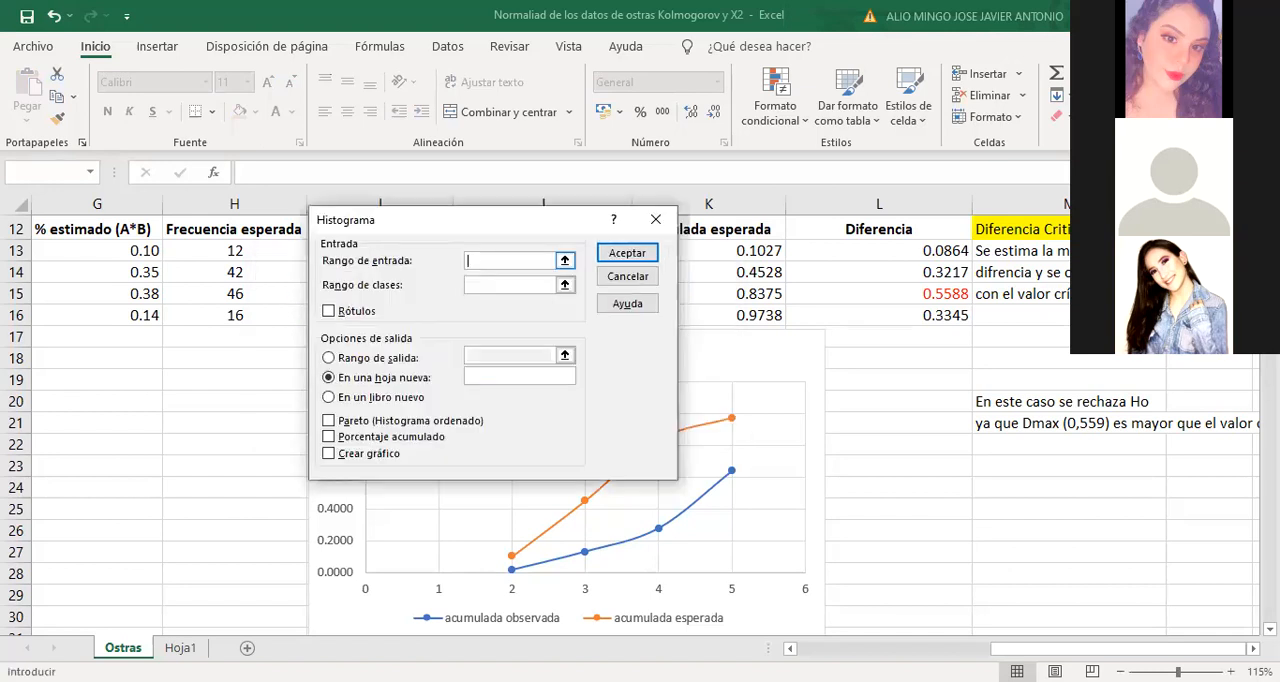
left_click(565, 261)
key("Left")
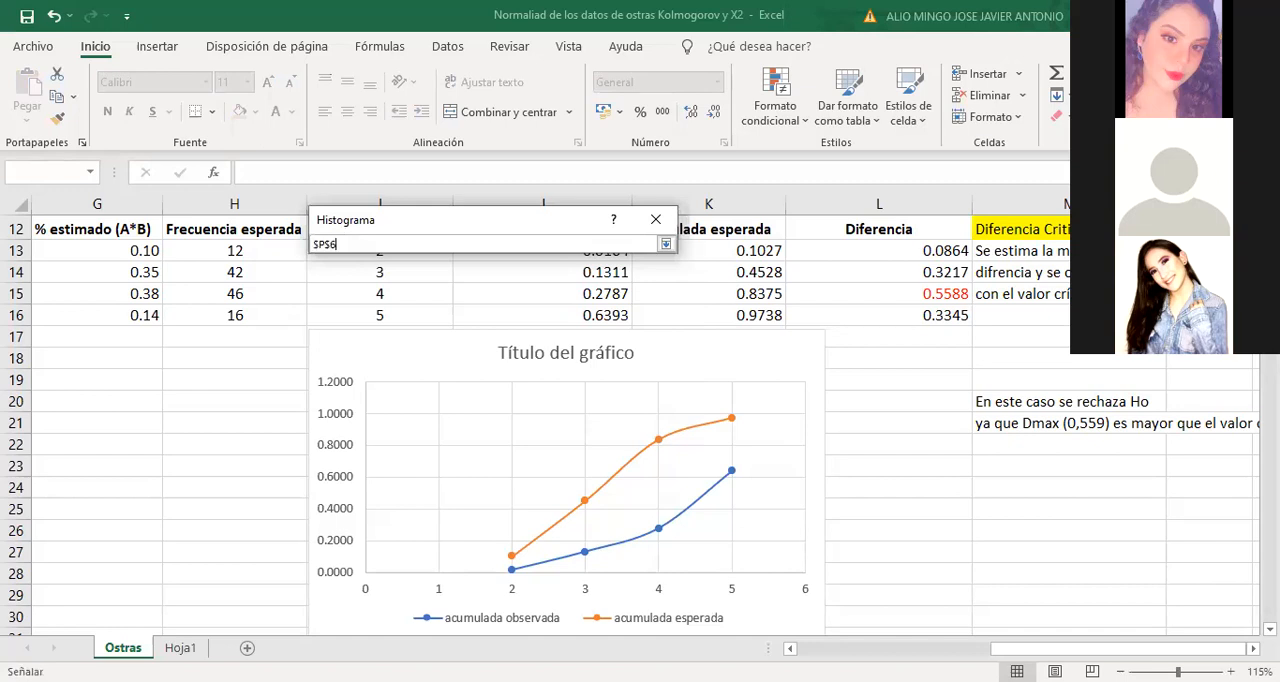
key("ctrl+shift+Down")
key("Return")
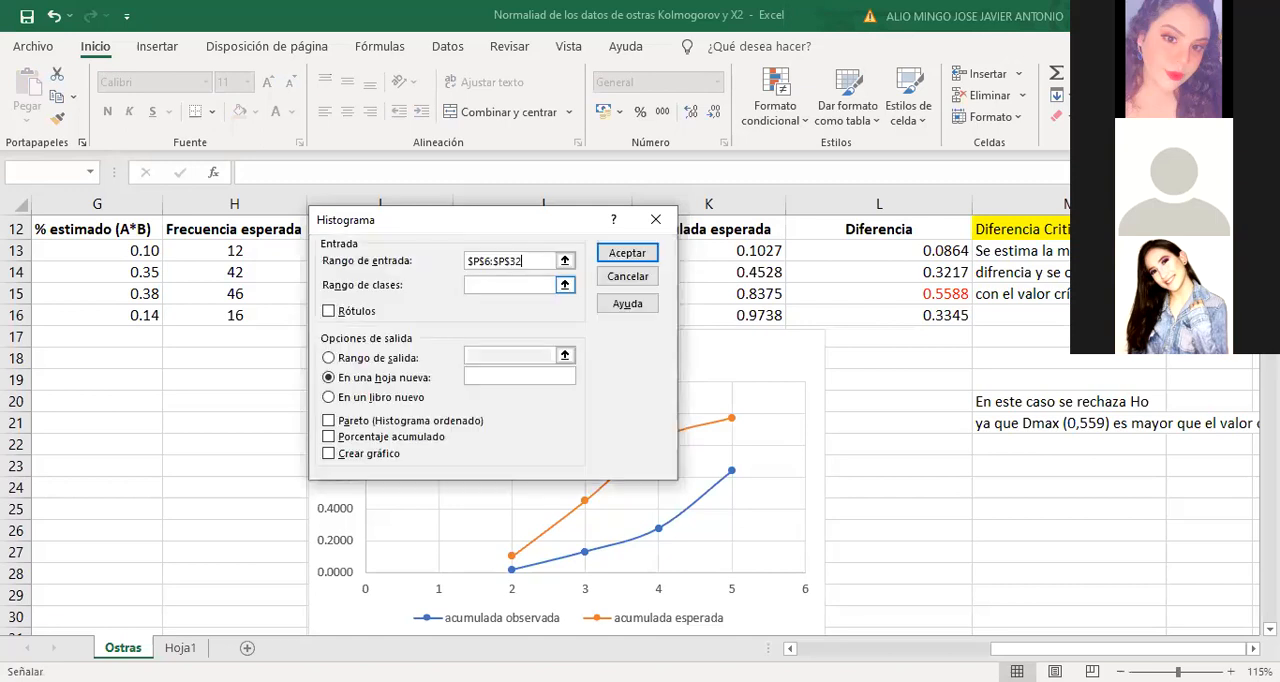
left_click(565, 285)
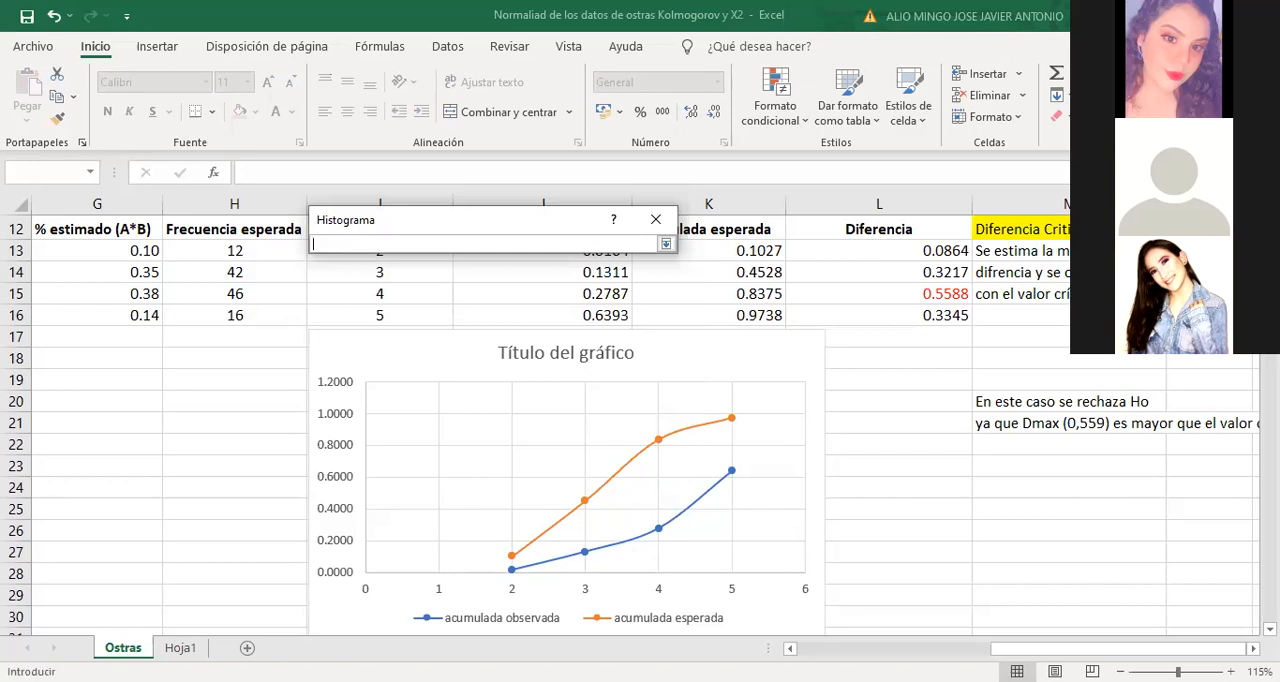
key("Return")
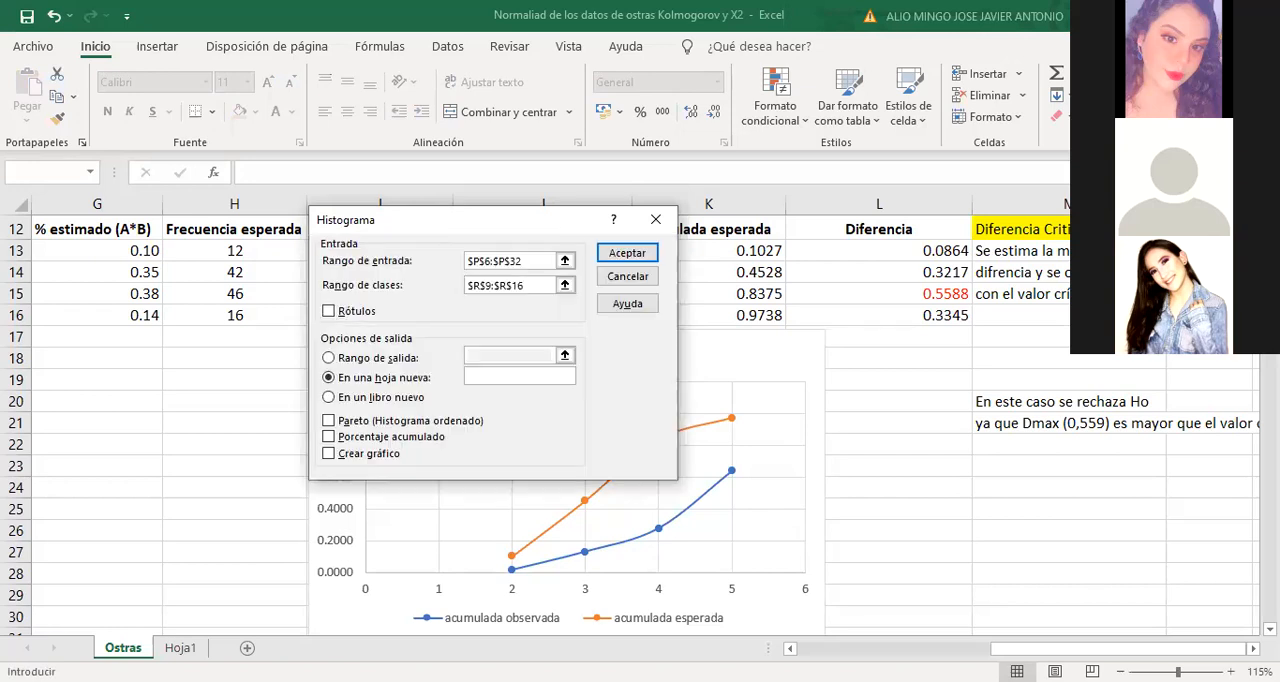
Direct the histogram output to a range on the current sheet starting at cell $S$8
left_click(329, 358)
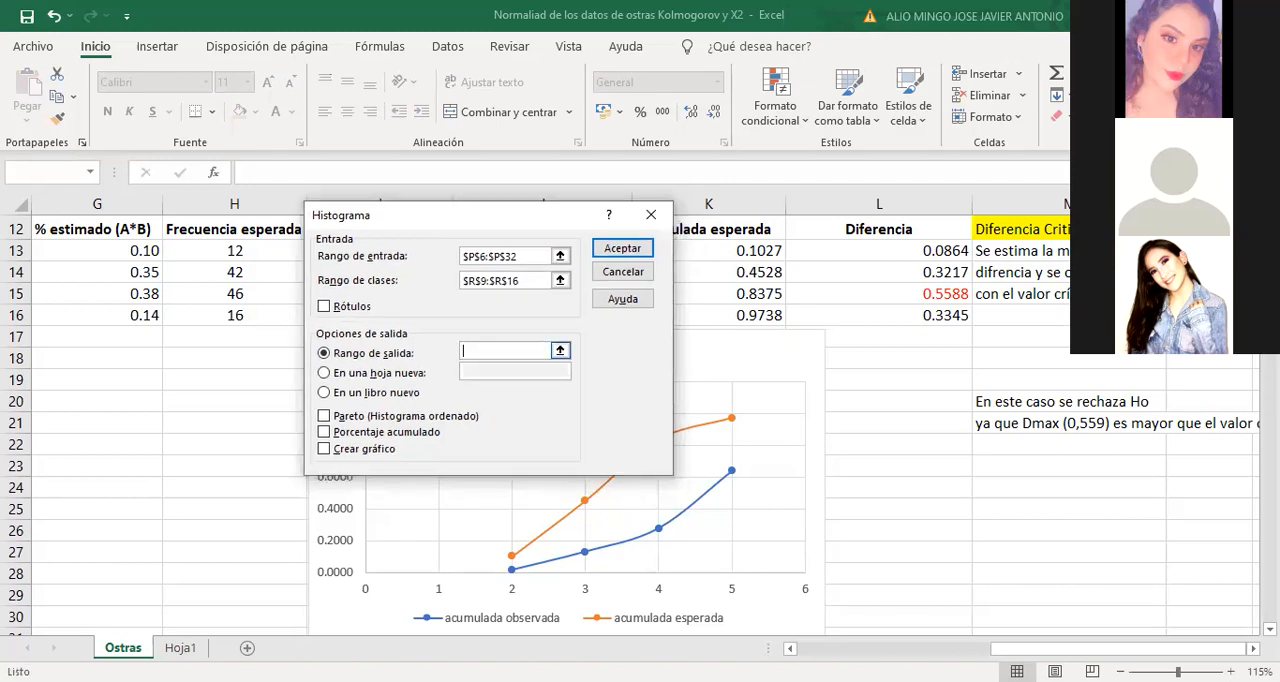
left_click(560, 351)
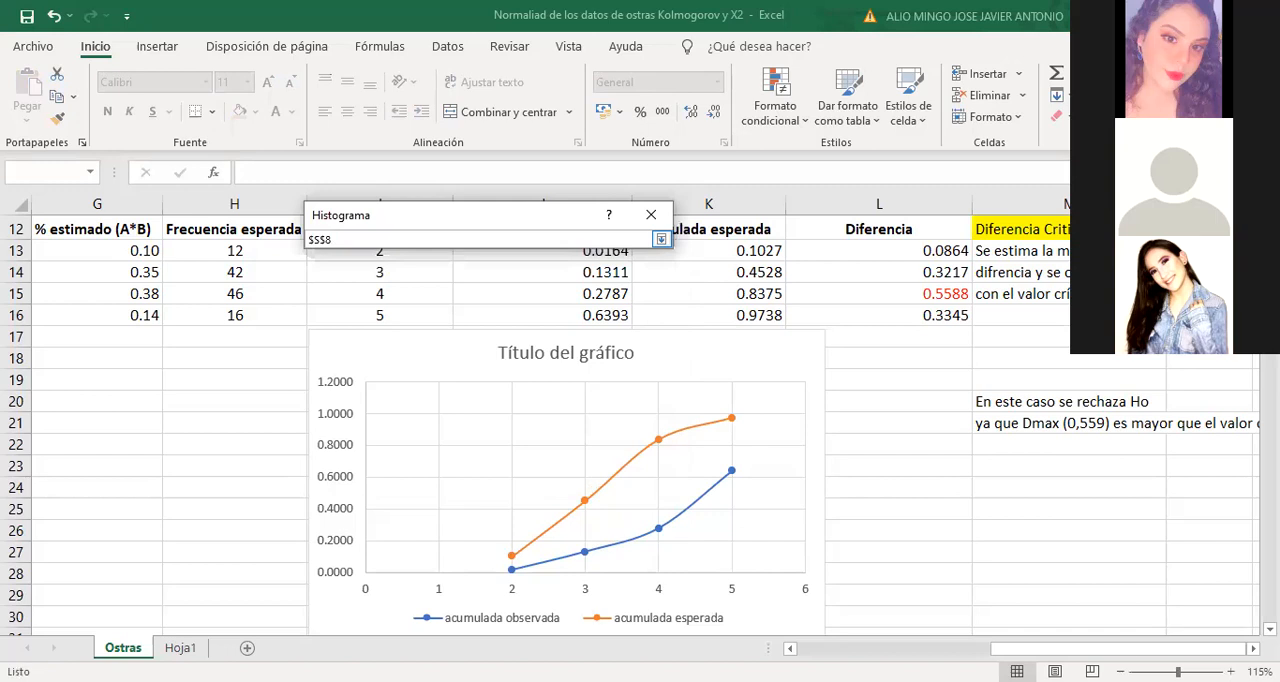
left_click(661, 239)
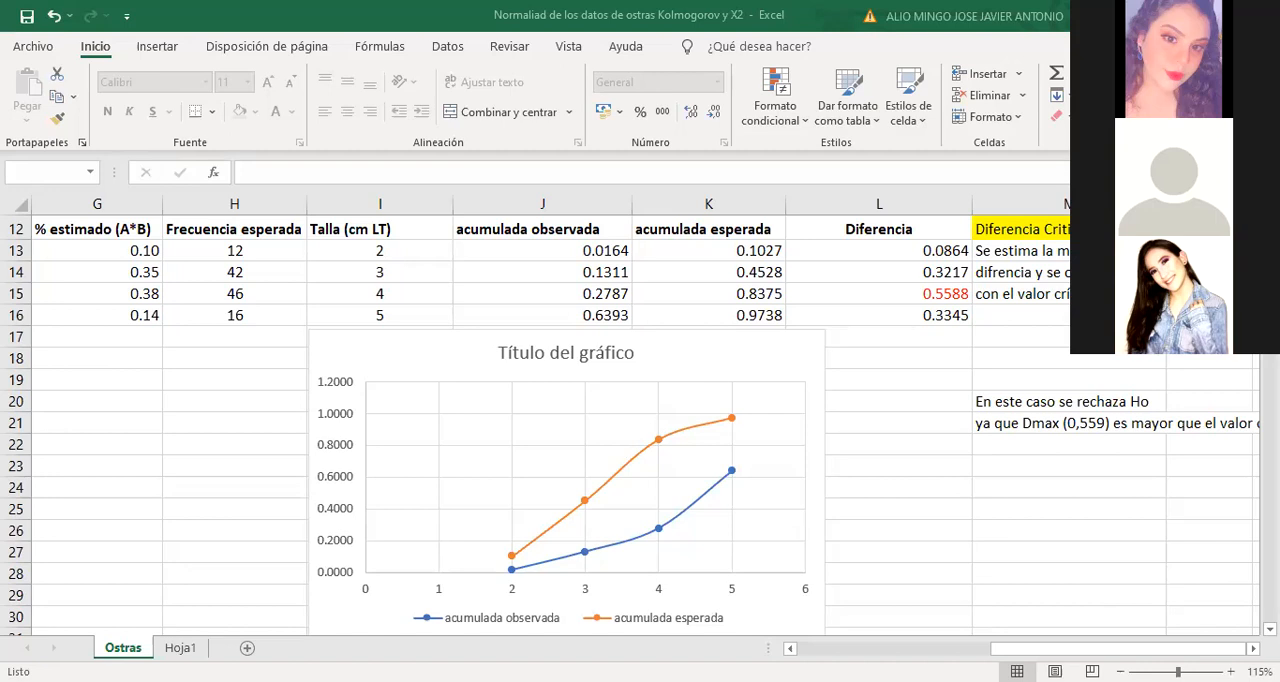
Close the Libro1 workbook without saving its changes
left_click_drag(1048, 649, 1058, 649)
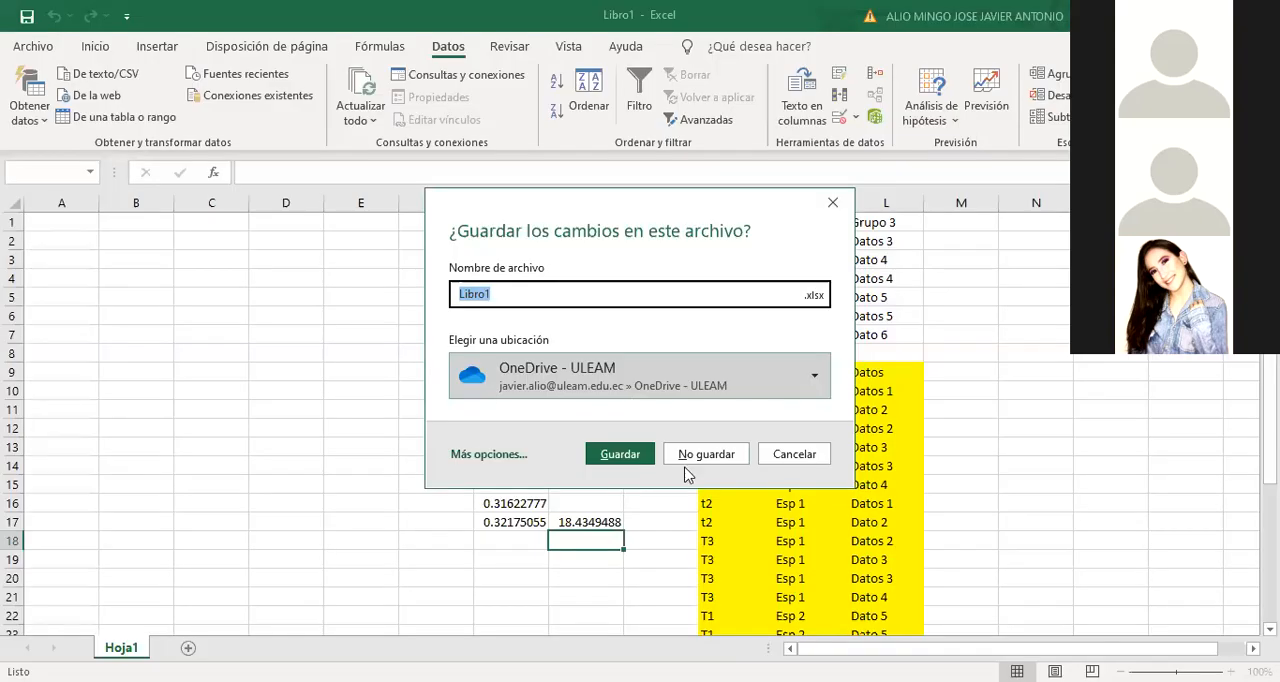
left_click(703, 453)
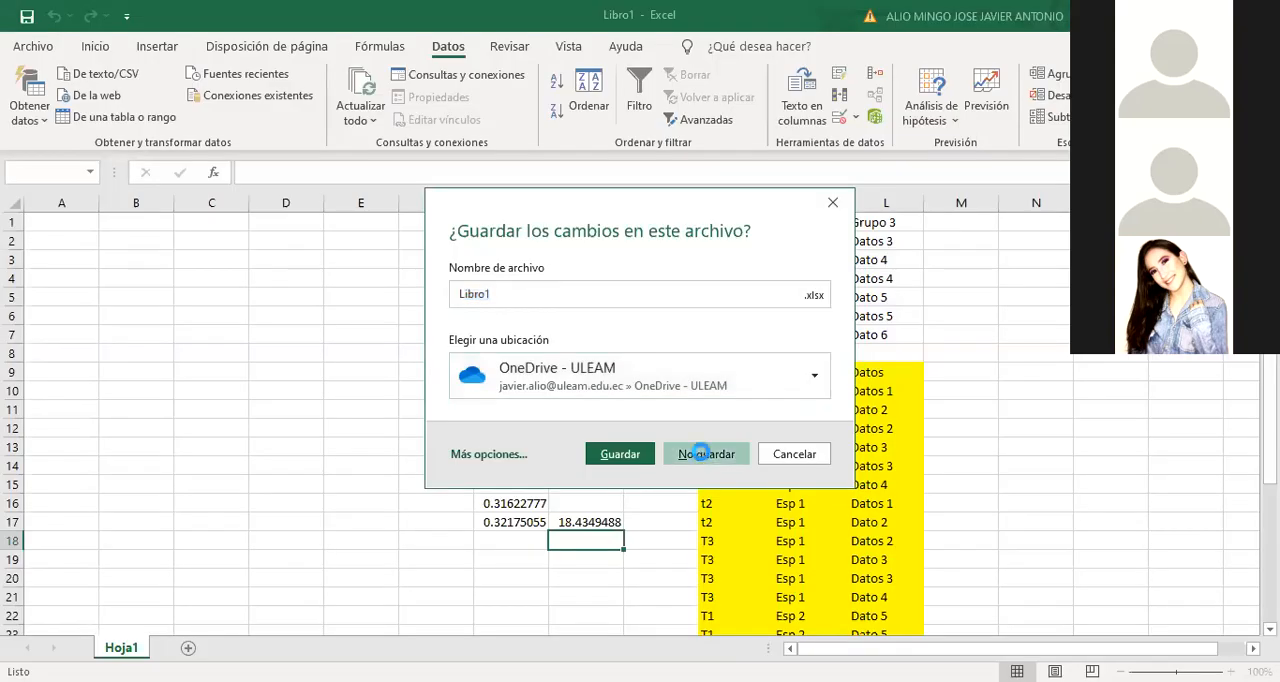
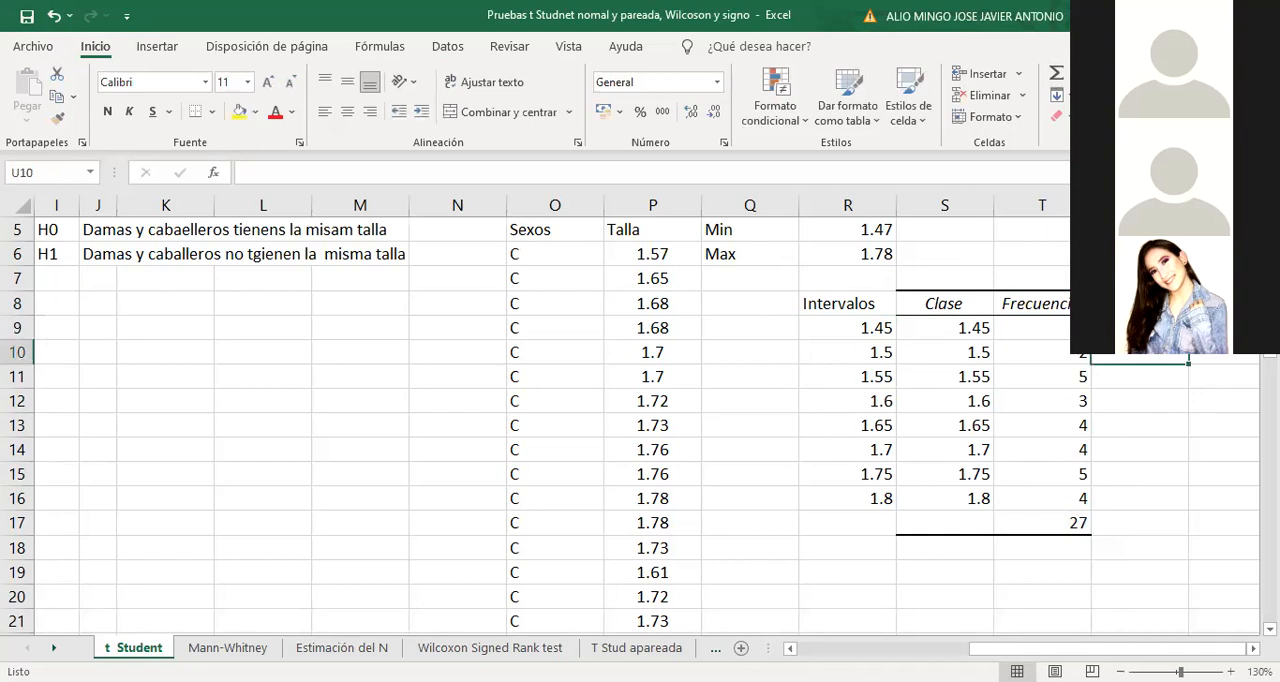
Anchor the divisor in the U9 percentage formula as T$17 and fill the formula down through U16
key("Up")
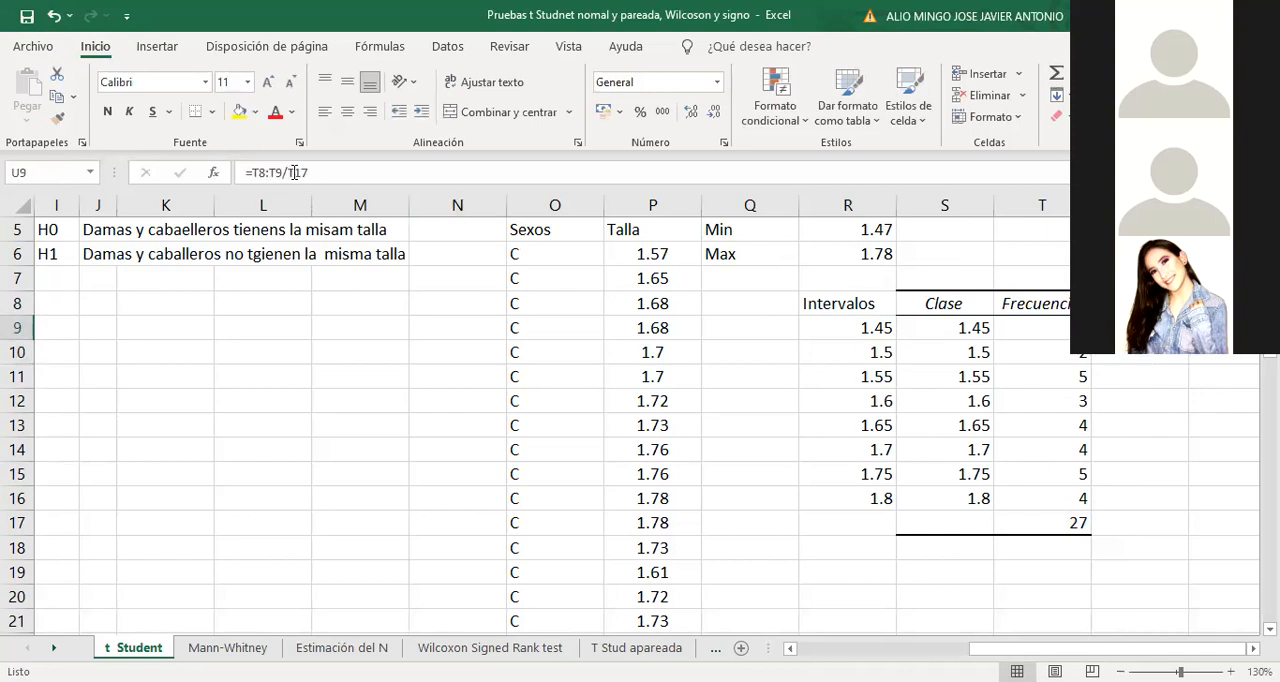
left_click(294, 172)
key("Return")
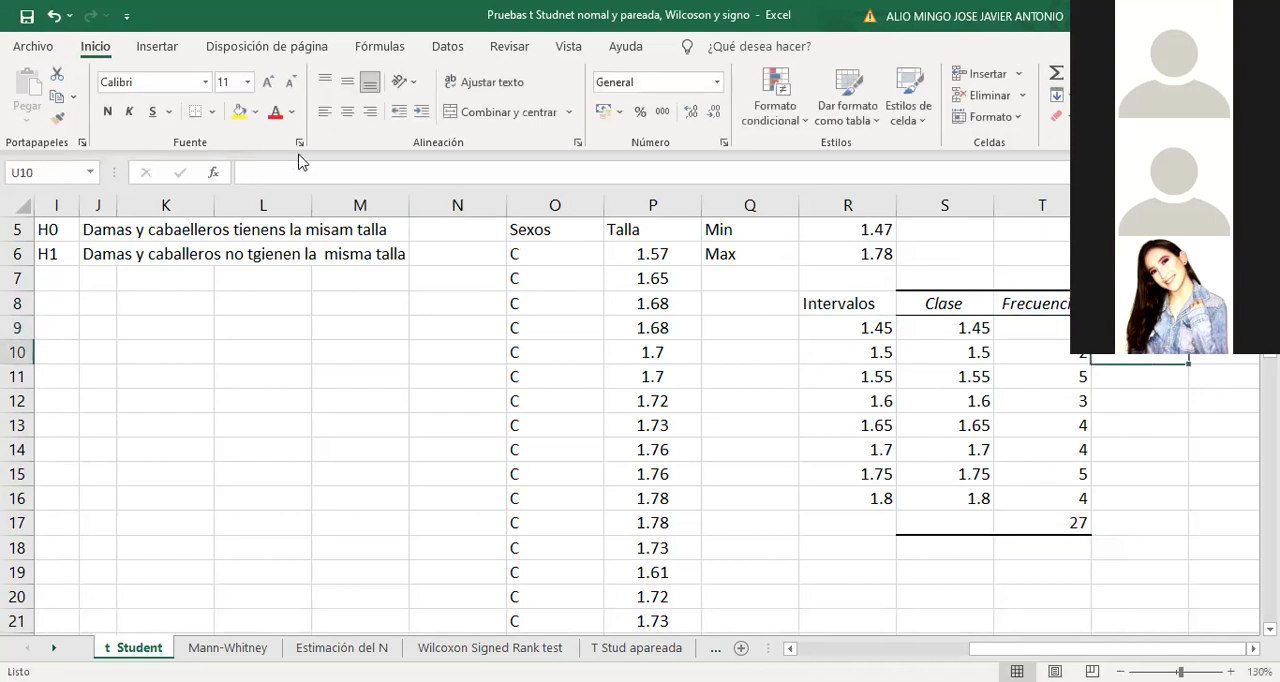
left_click(1140, 329)
left_click_drag(1188, 340, 1166, 505)
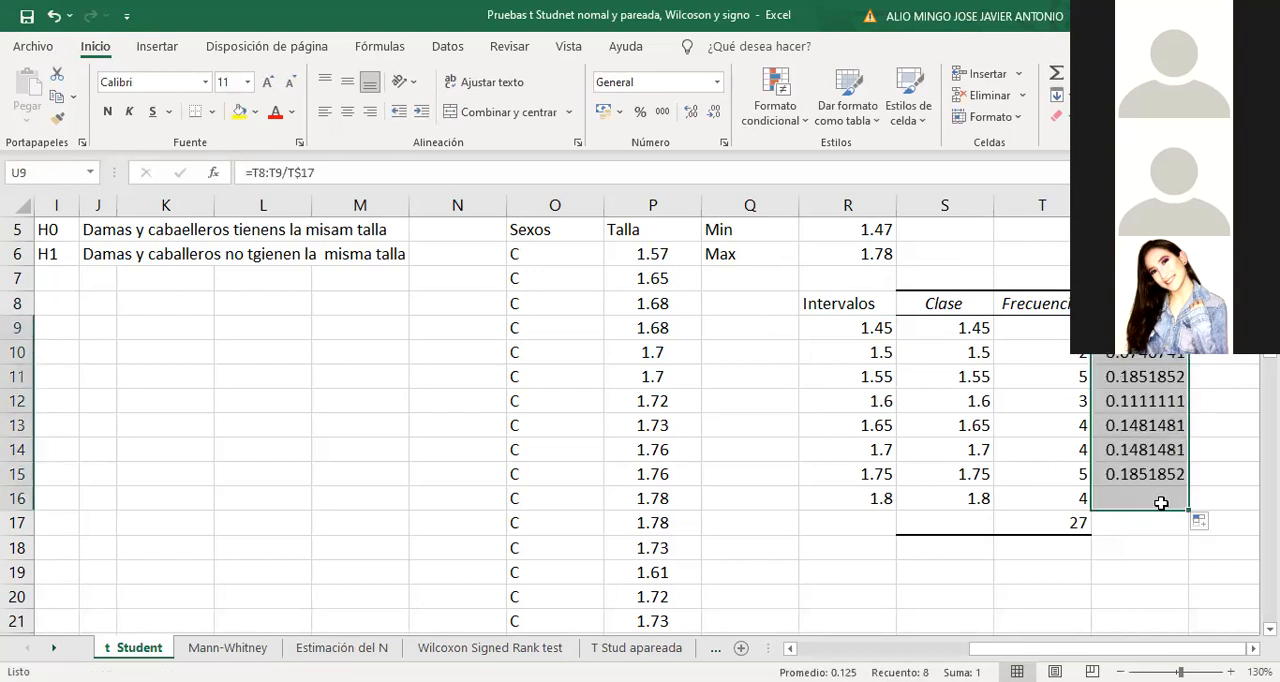
Sum the percentage column U9:U16 in cell U17 with AutoSum
left_click_drag(1155, 340, 1146, 527)
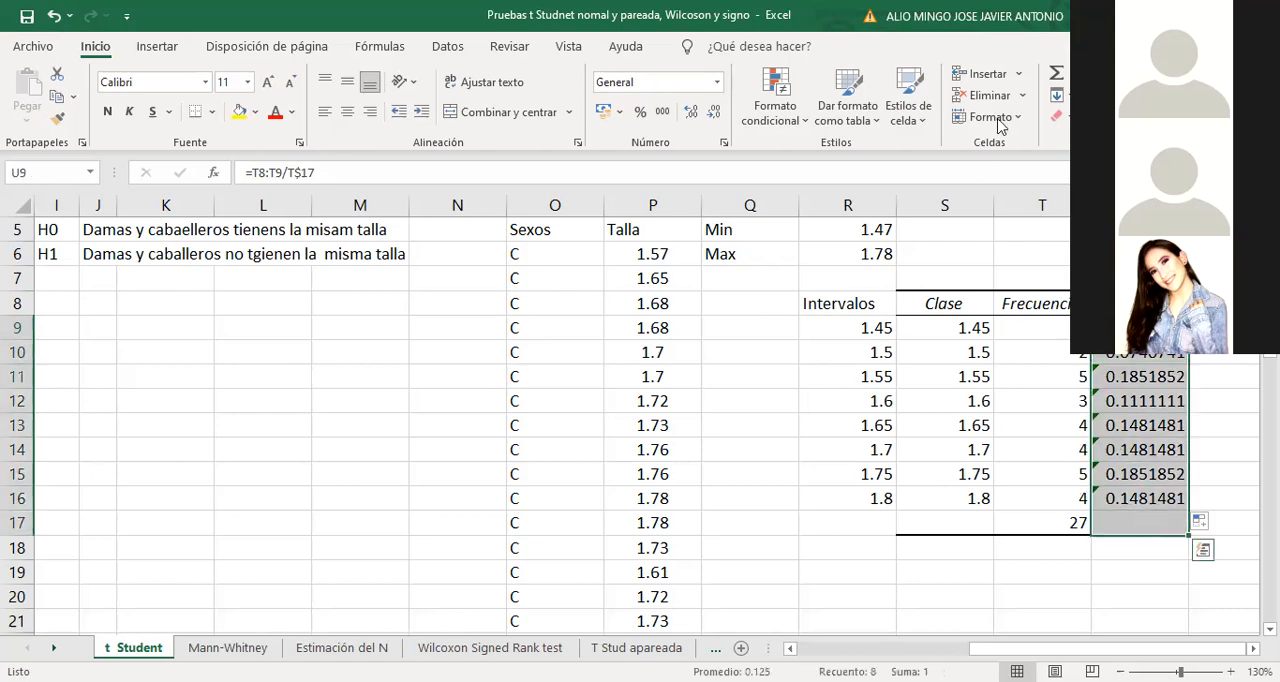
left_click(1055, 76)
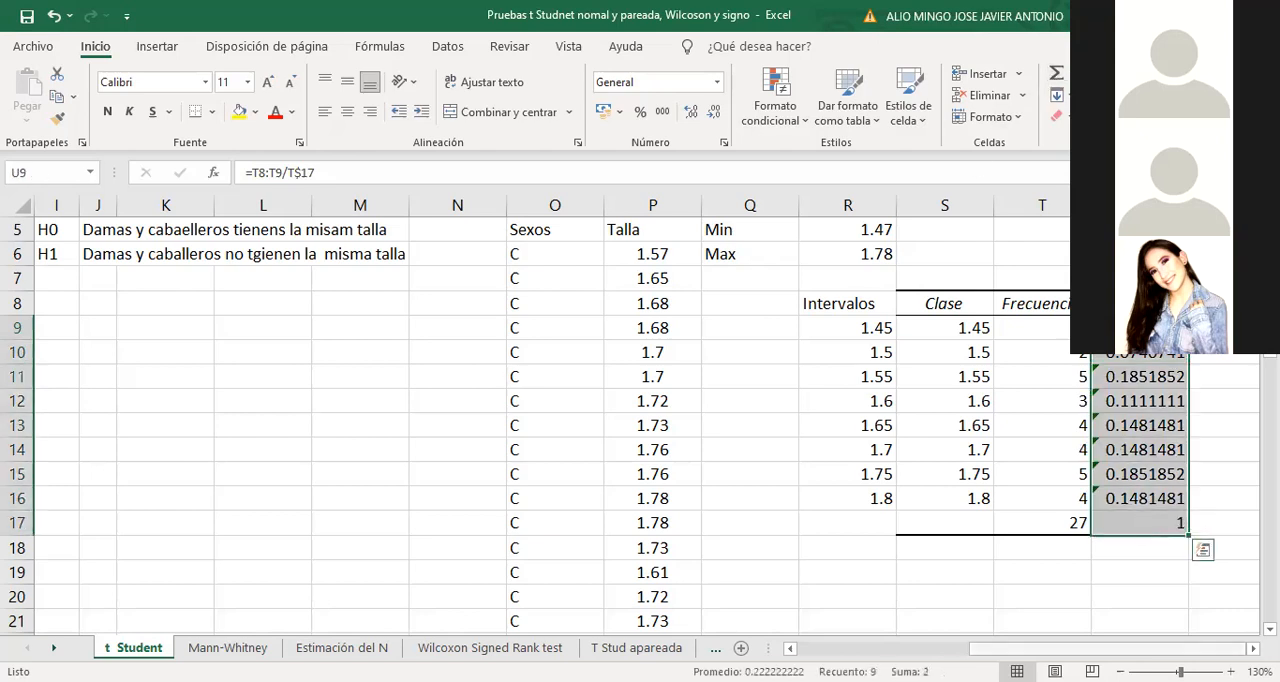
left_click(1160, 565)
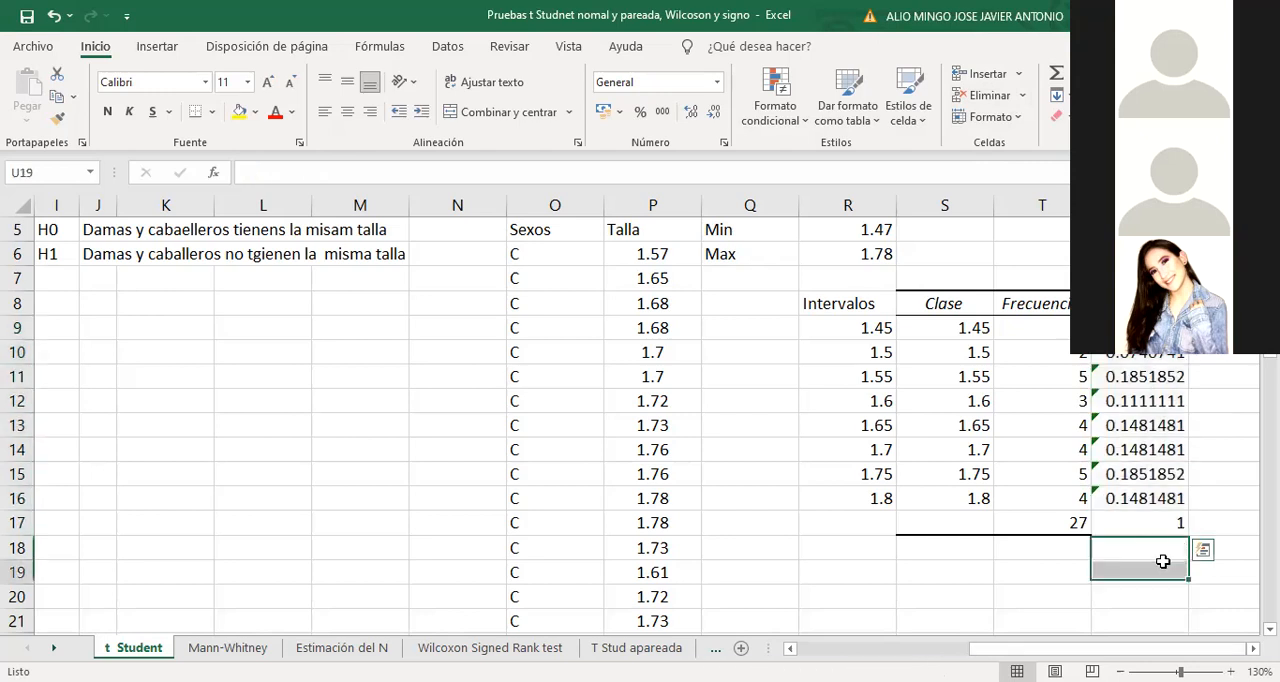
Add the header "% acumulado" in V8 and make V9 reference the first percentage in U9
key("Right")
key("Right")
key("Right")
key("Right")
key("Right")
key("Right")
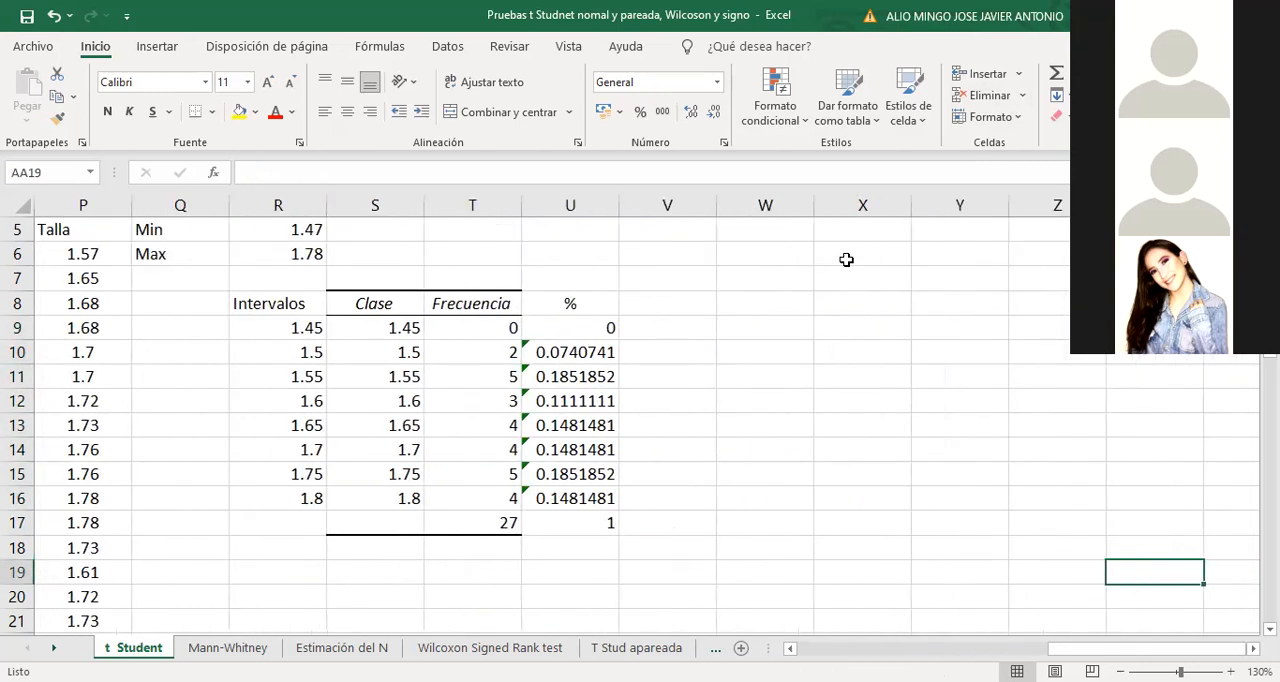
left_click(666, 300)
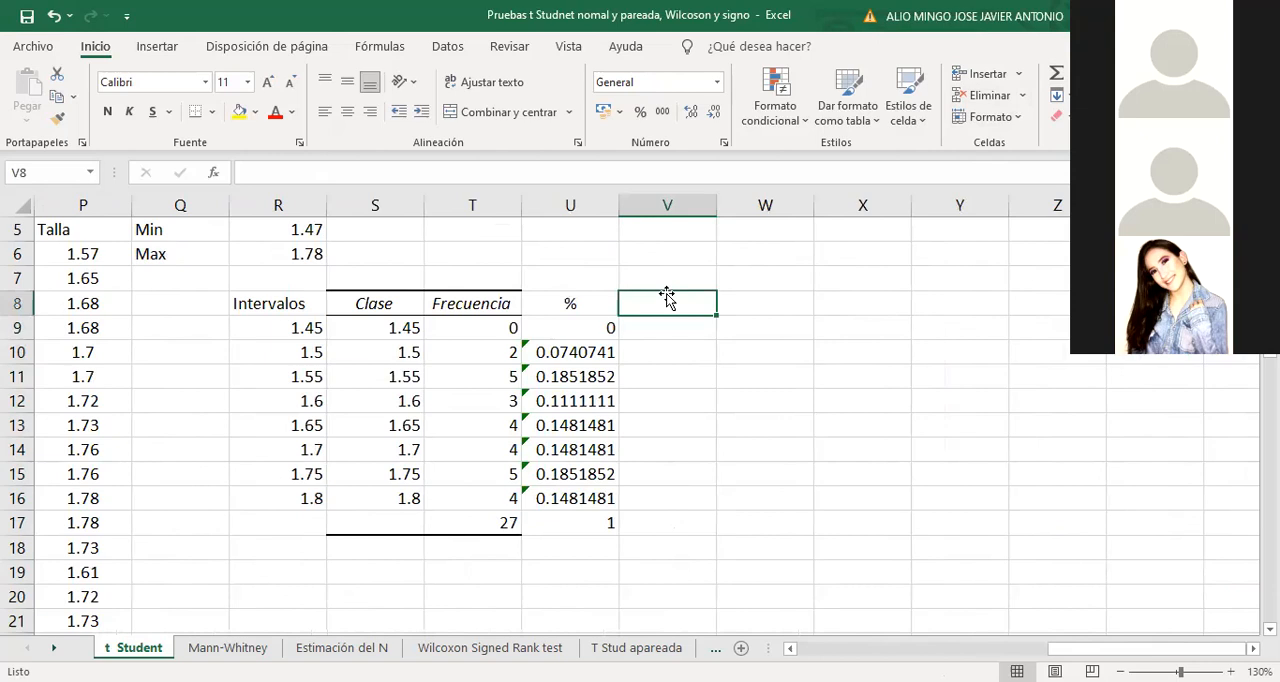
type("% acumulado")
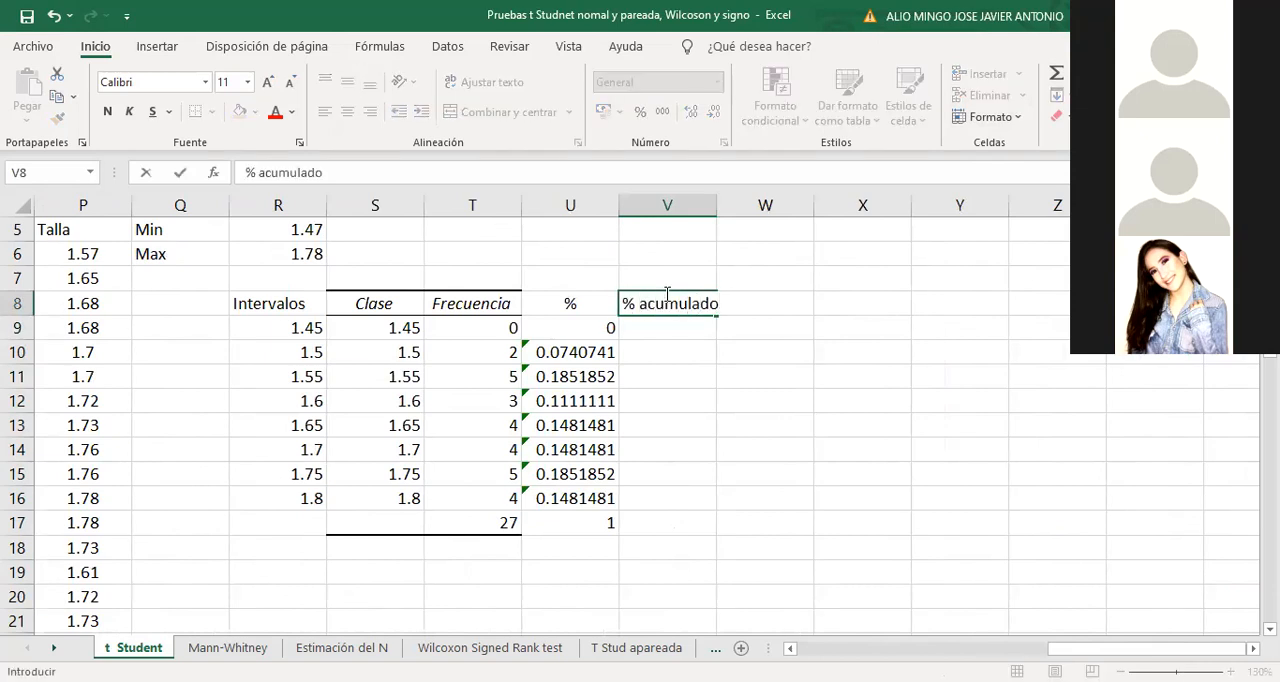
key("Return")
type("=")
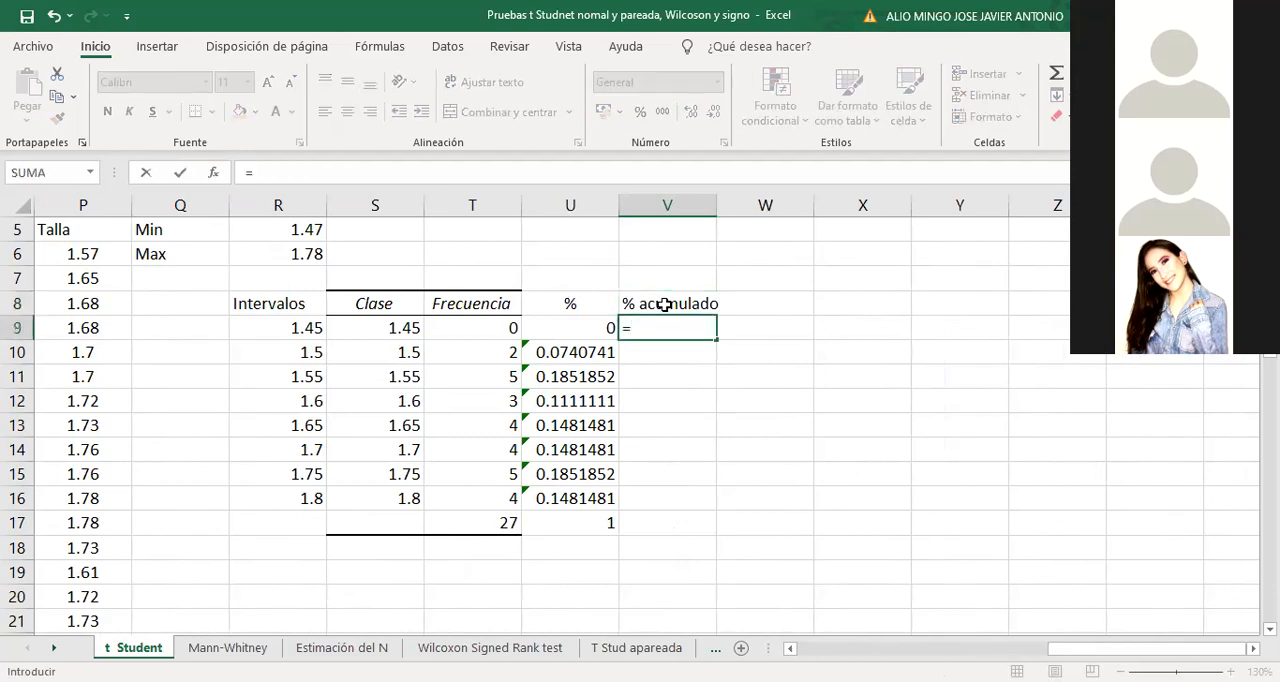
left_click(586, 322)
key("Return")
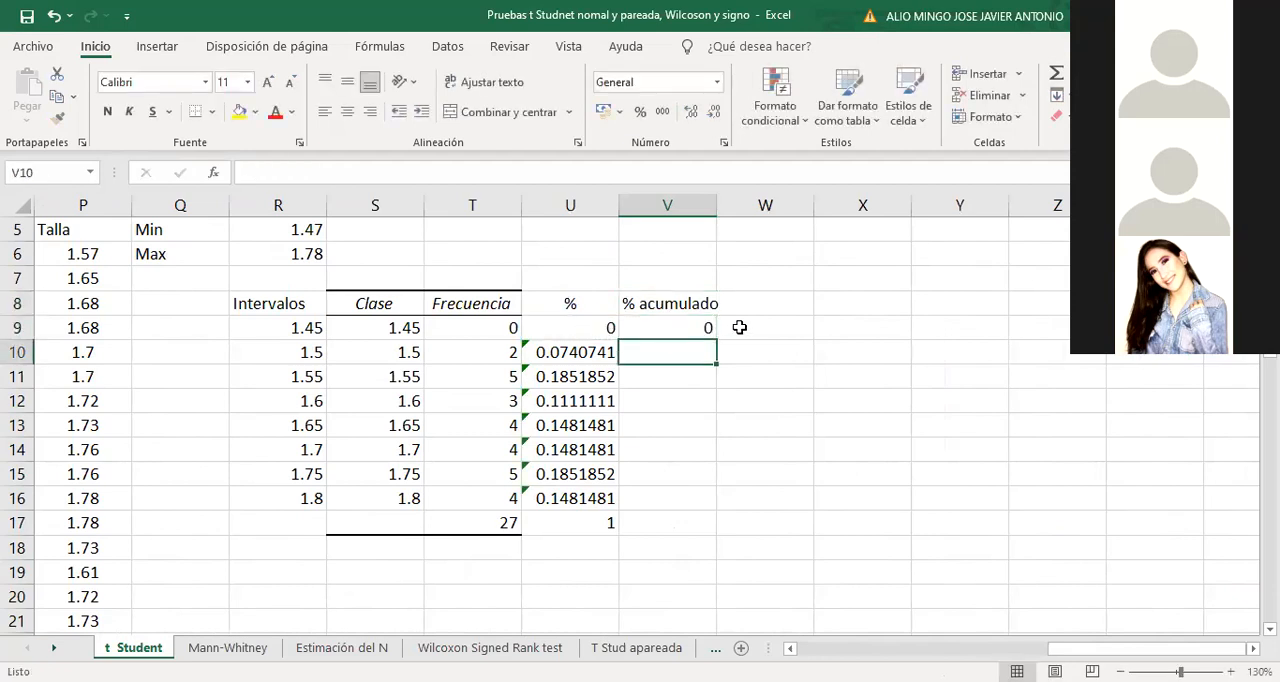
Calculate the cumulative percentage in V10 as =V9+U10 and fill the formula down through V16
type("=")
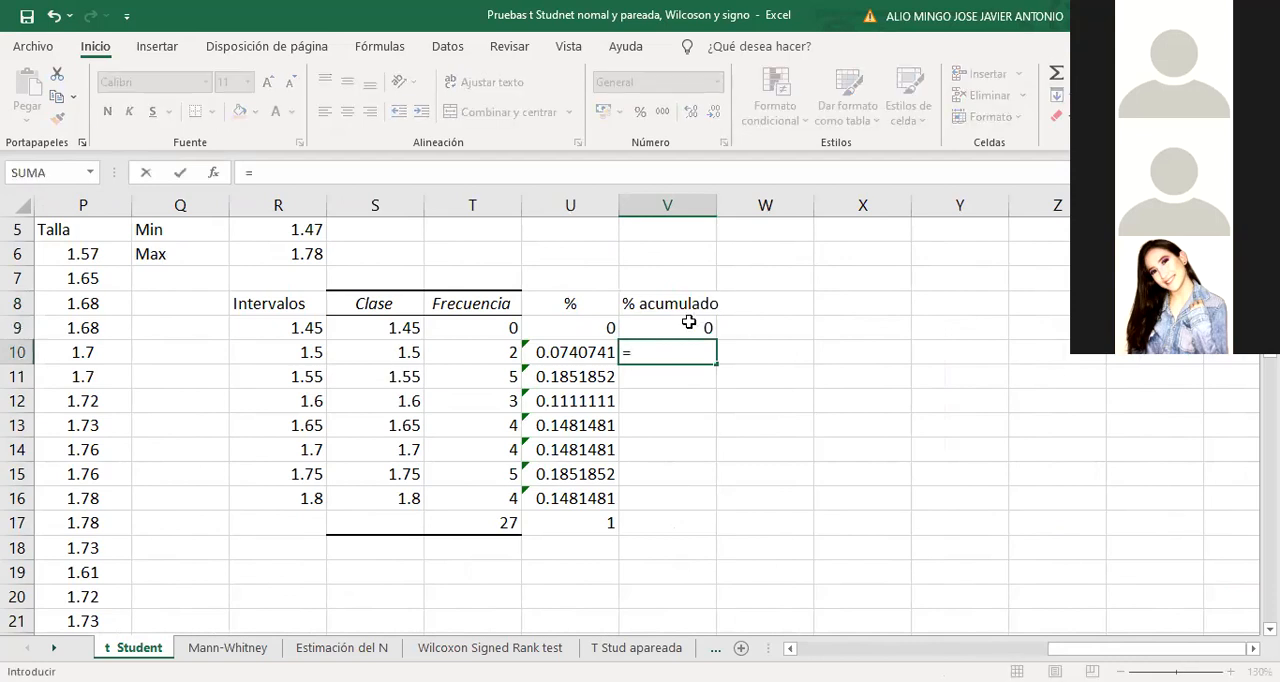
left_click(690, 322)
type("+")
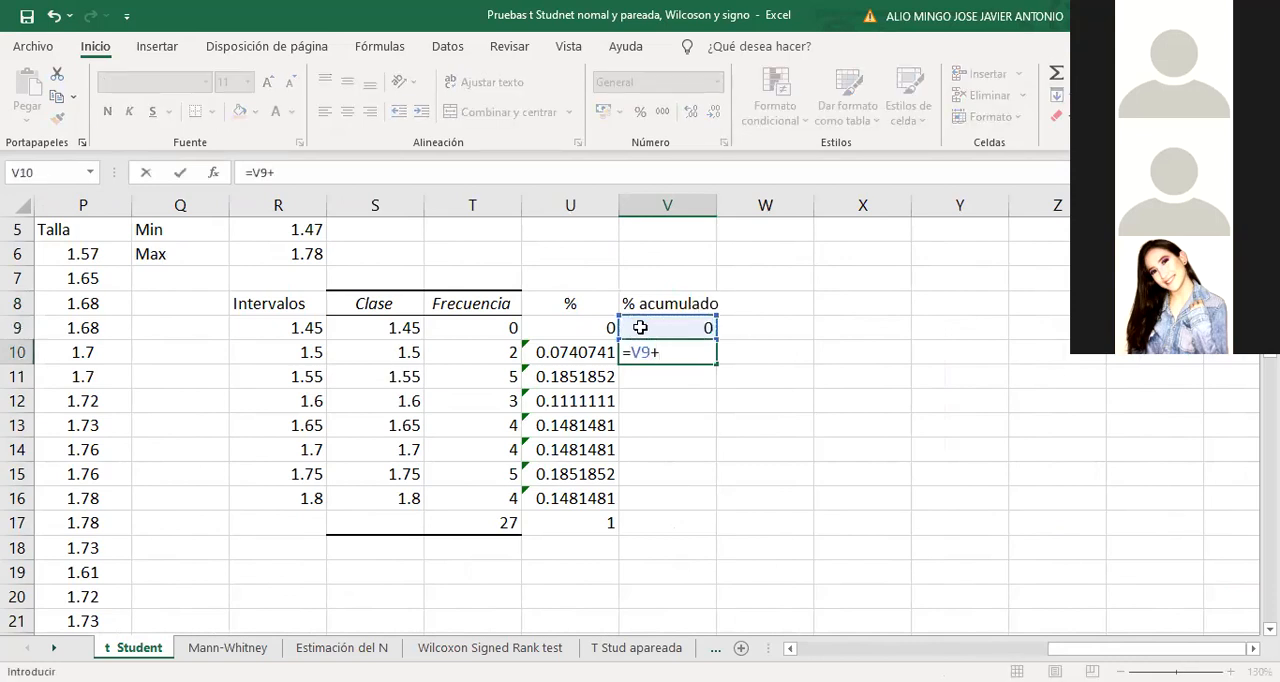
left_click(575, 350)
key("Return")
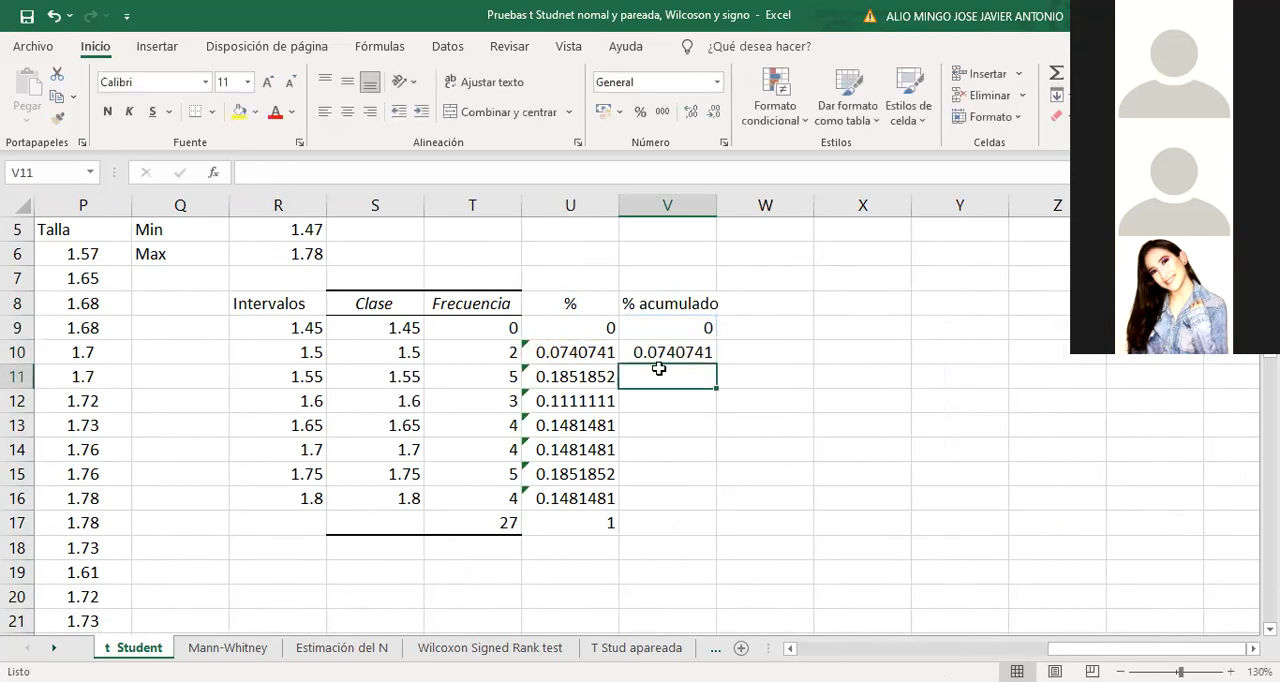
left_click(690, 352)
left_click_drag(719, 364, 720, 523)
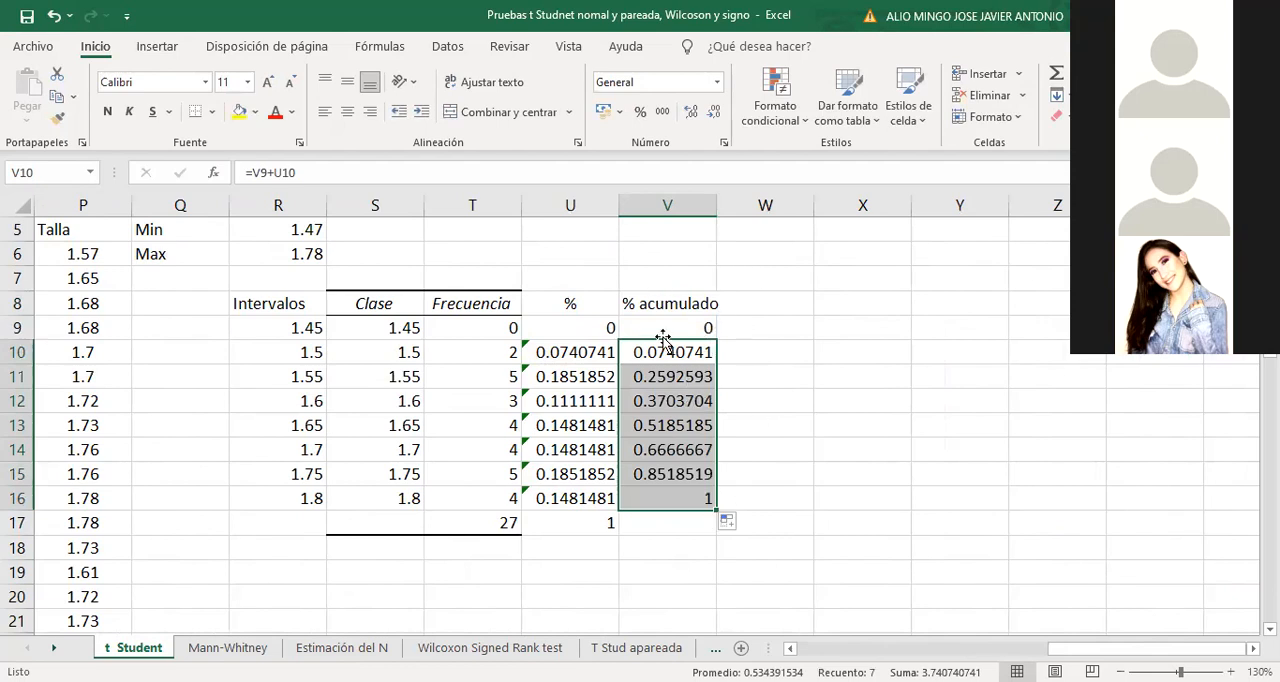
Add the header "Marca de clase" in cell Q8 beside the intervals column
left_click(155, 304)
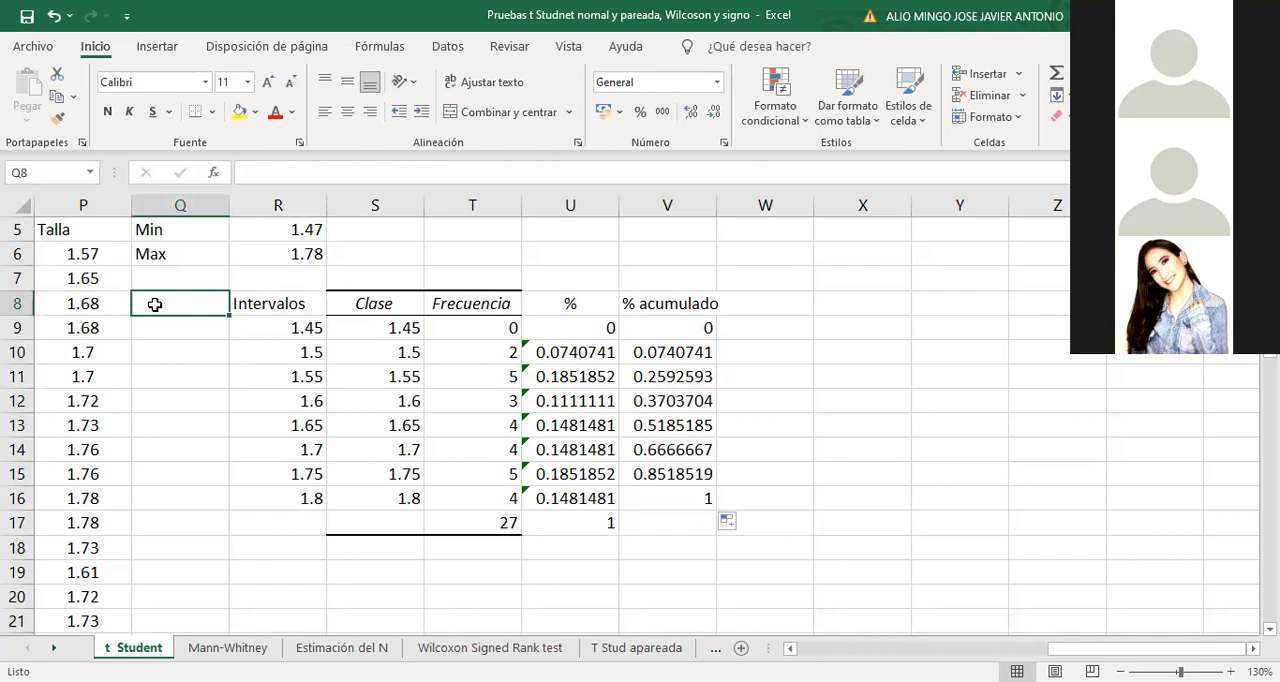
type("Marca d")
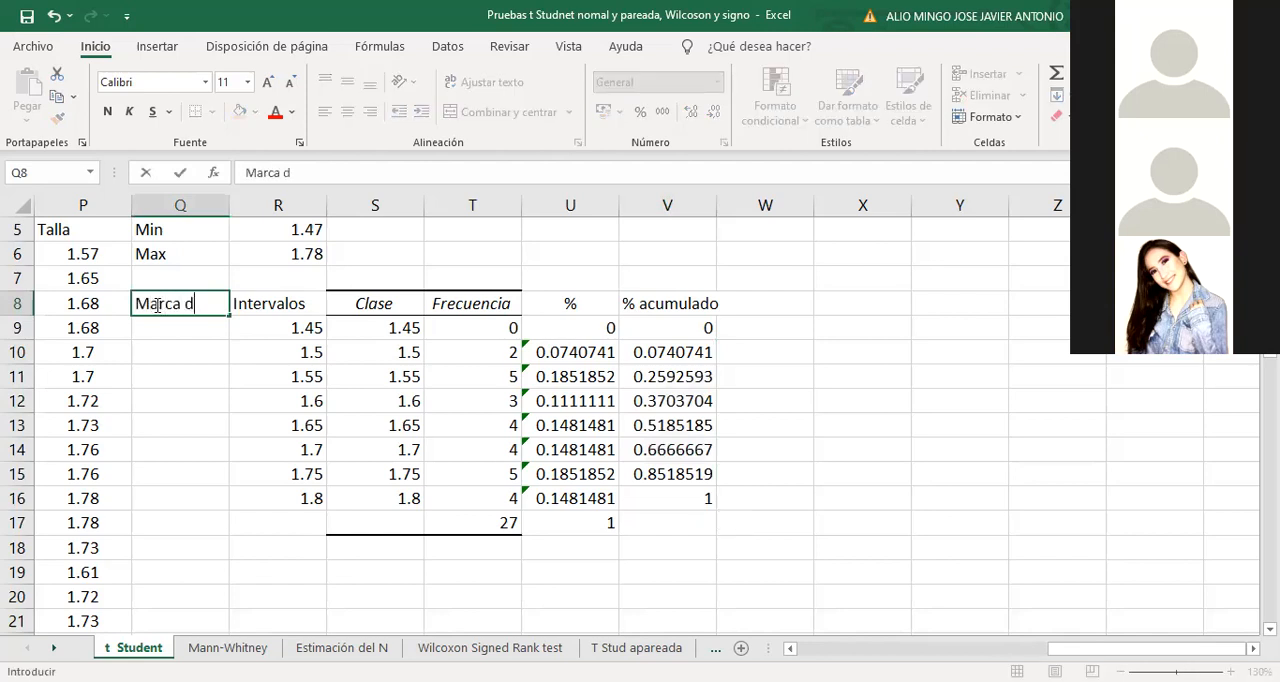
type("eclase")
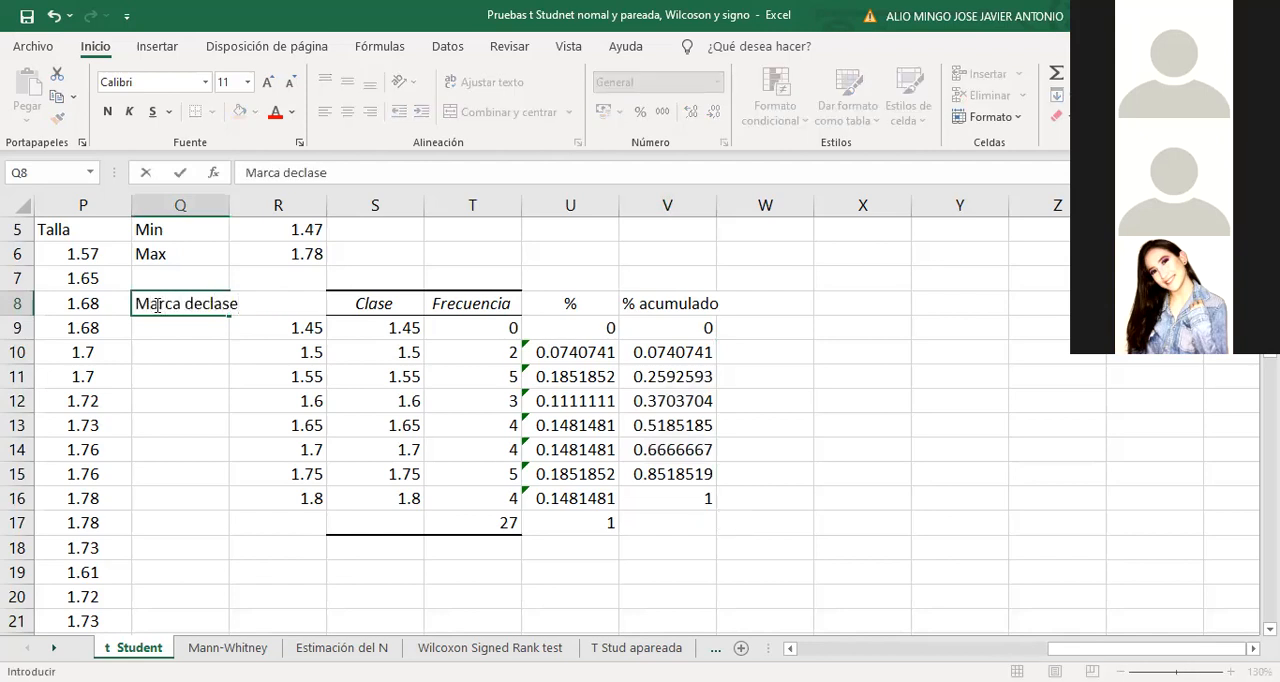
left_click(204, 302)
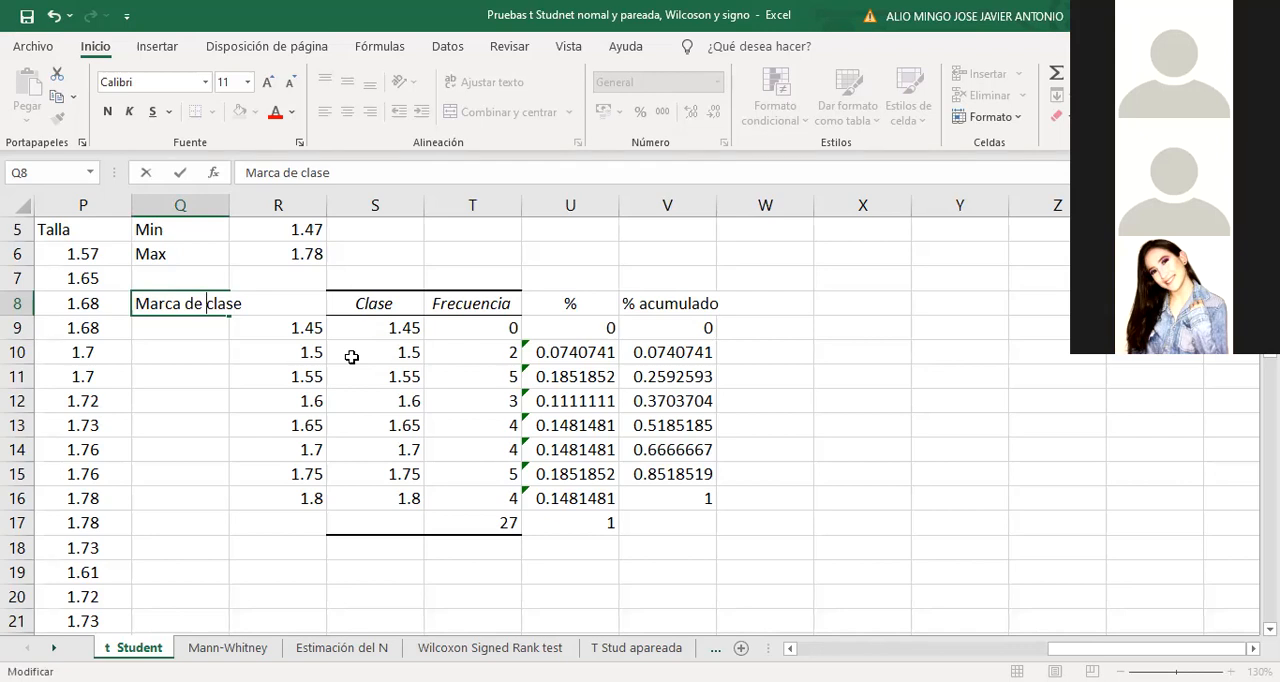
Enter 1.475 in Q10 as the class mark of the 1.5 interval
left_click(177, 347)
type("1.475")
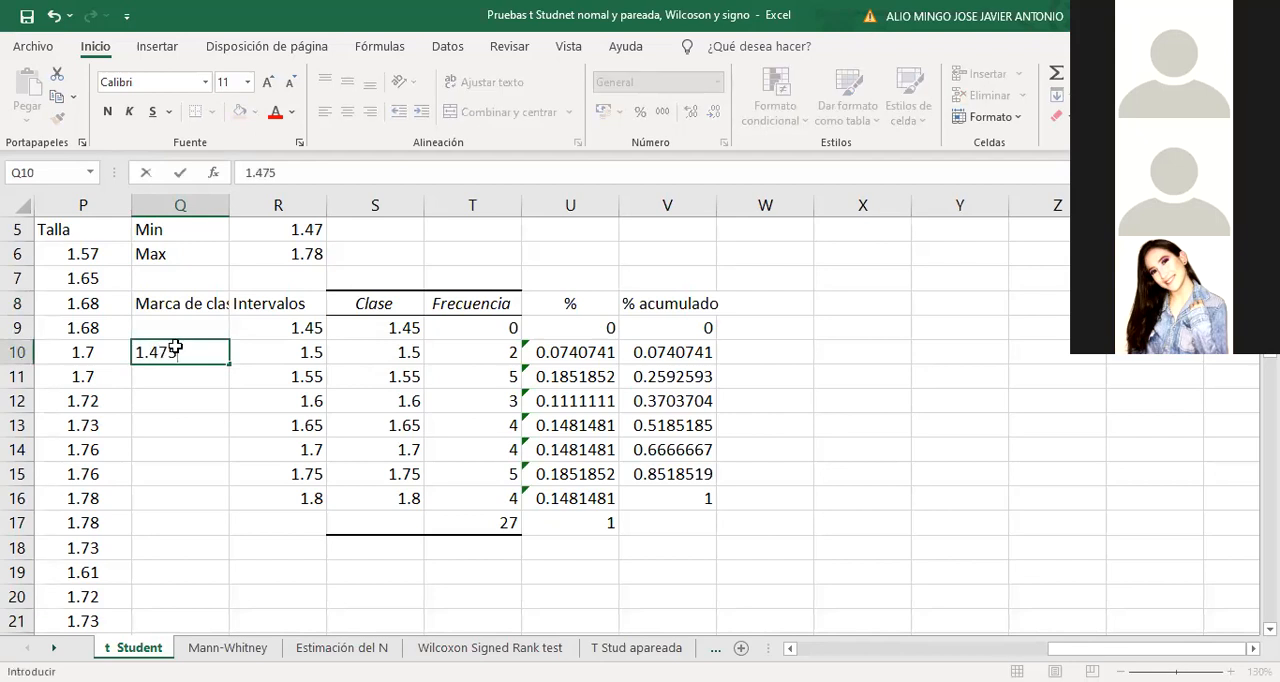
key("Return")
Try the class mark formula =(S9+S10)/2 in cell Q11 and clear the cell
type("=")
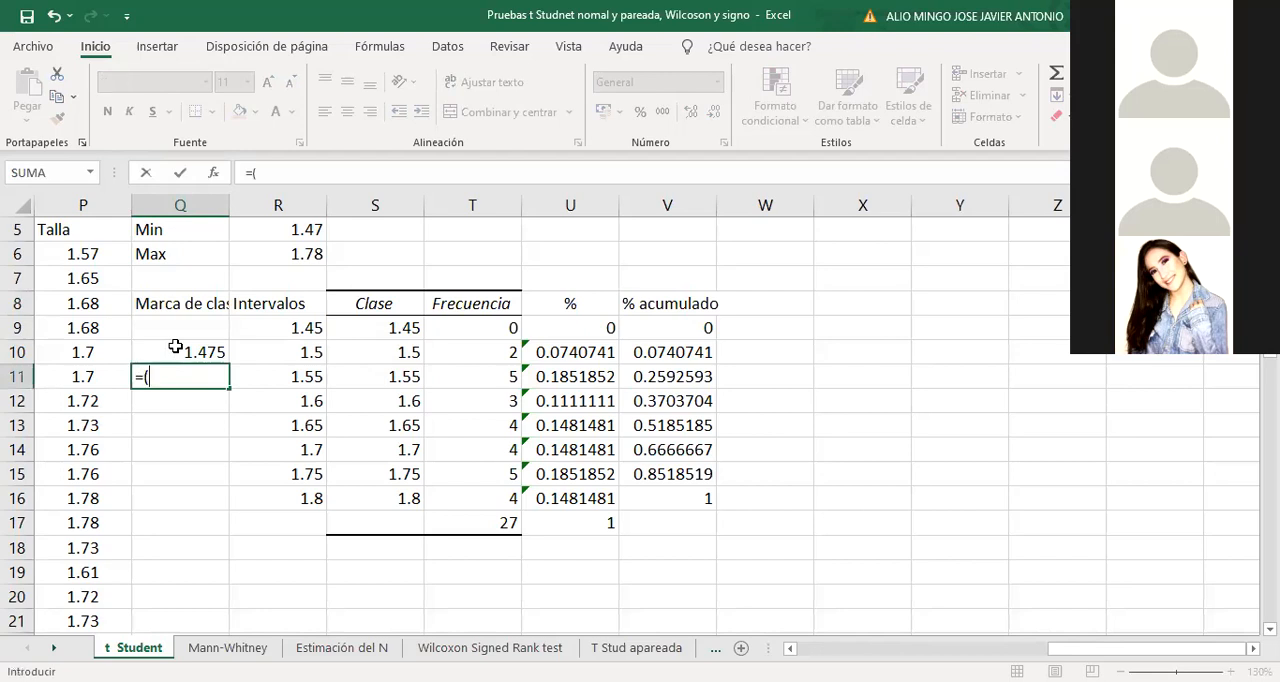
type("(")
left_click(389, 331)
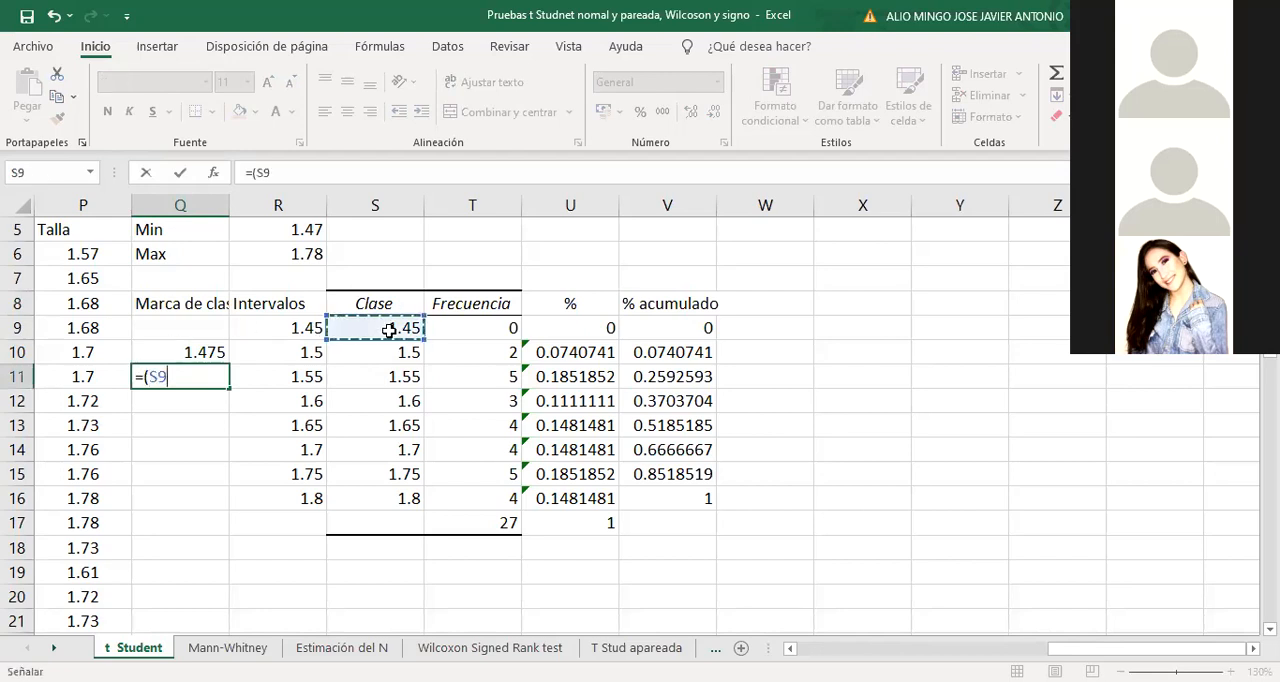
type("+")
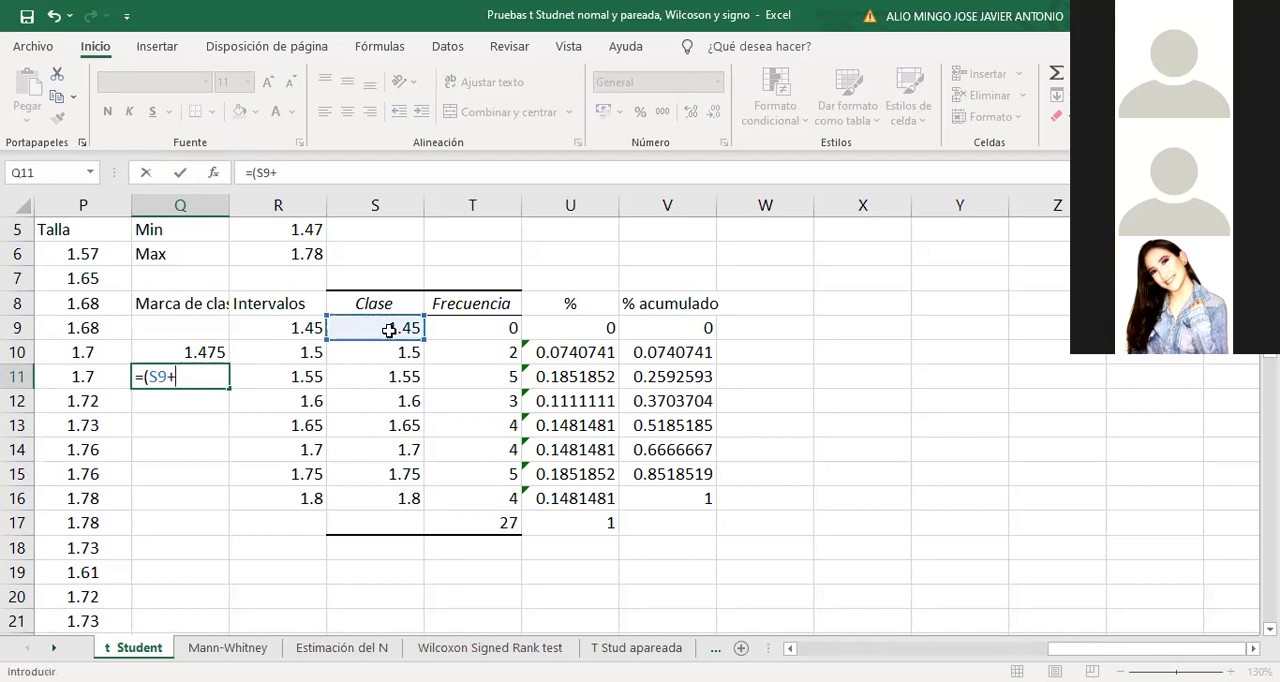
left_click(393, 344)
type(")/2")
key("Return")
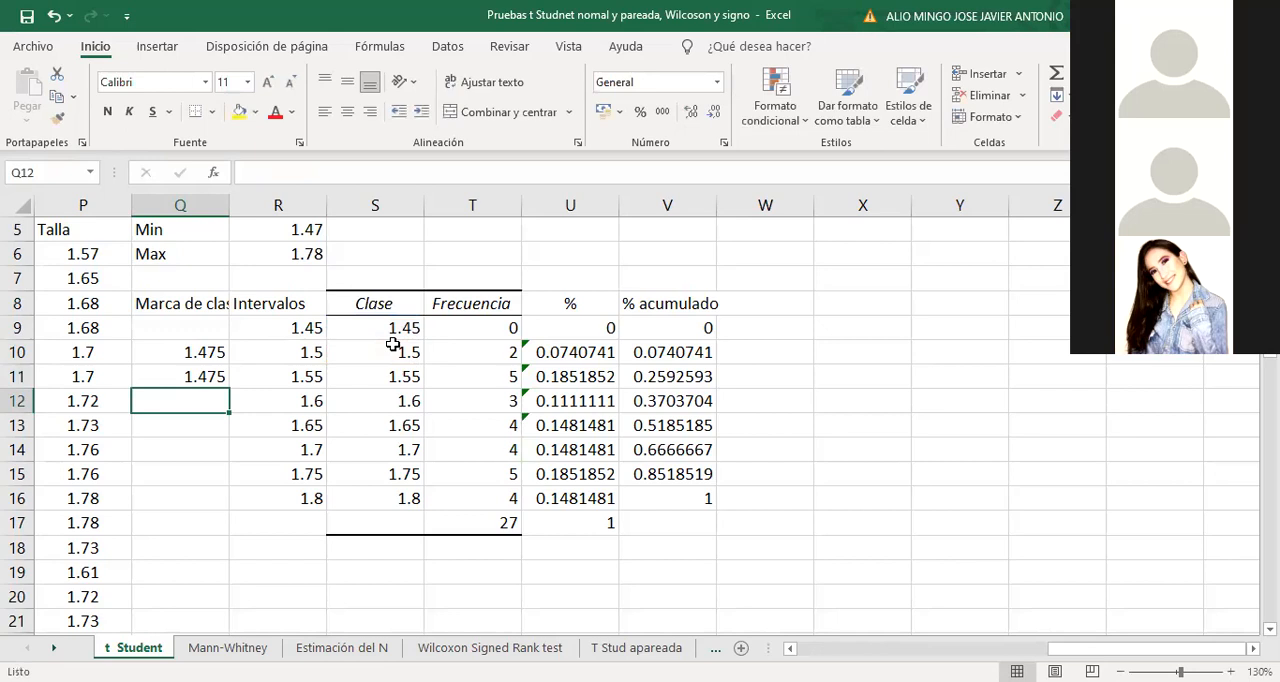
left_click(192, 374)
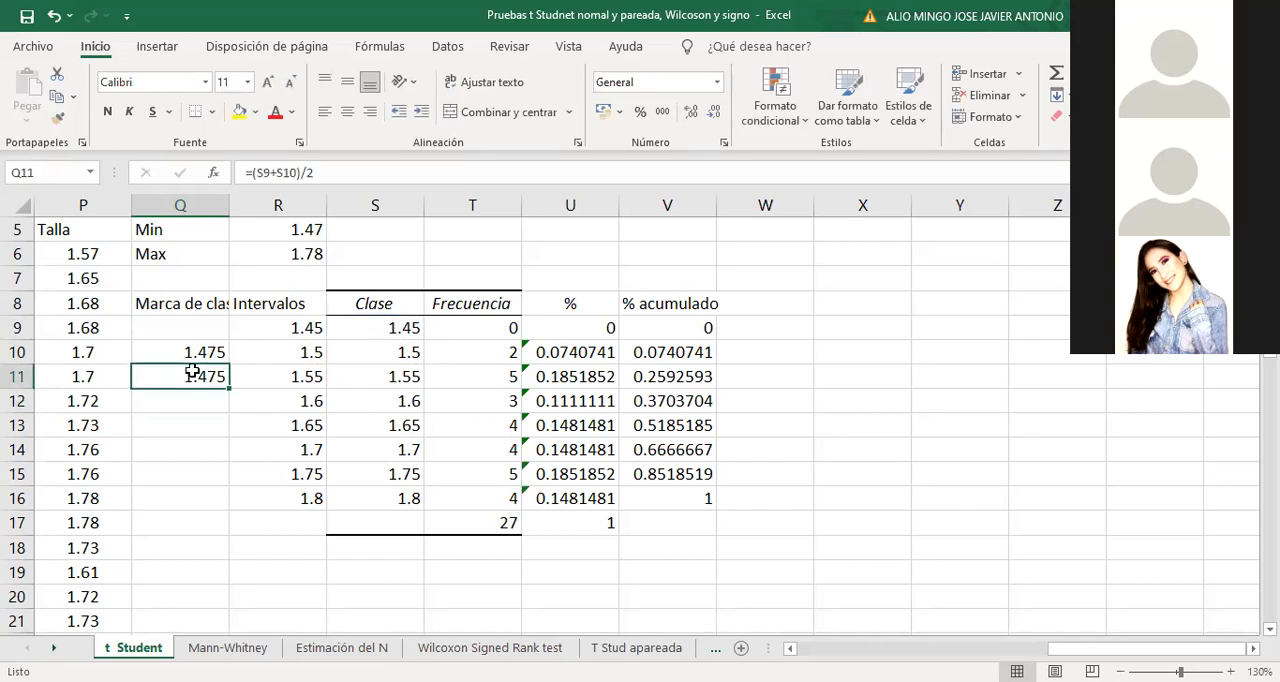
key("Delete")
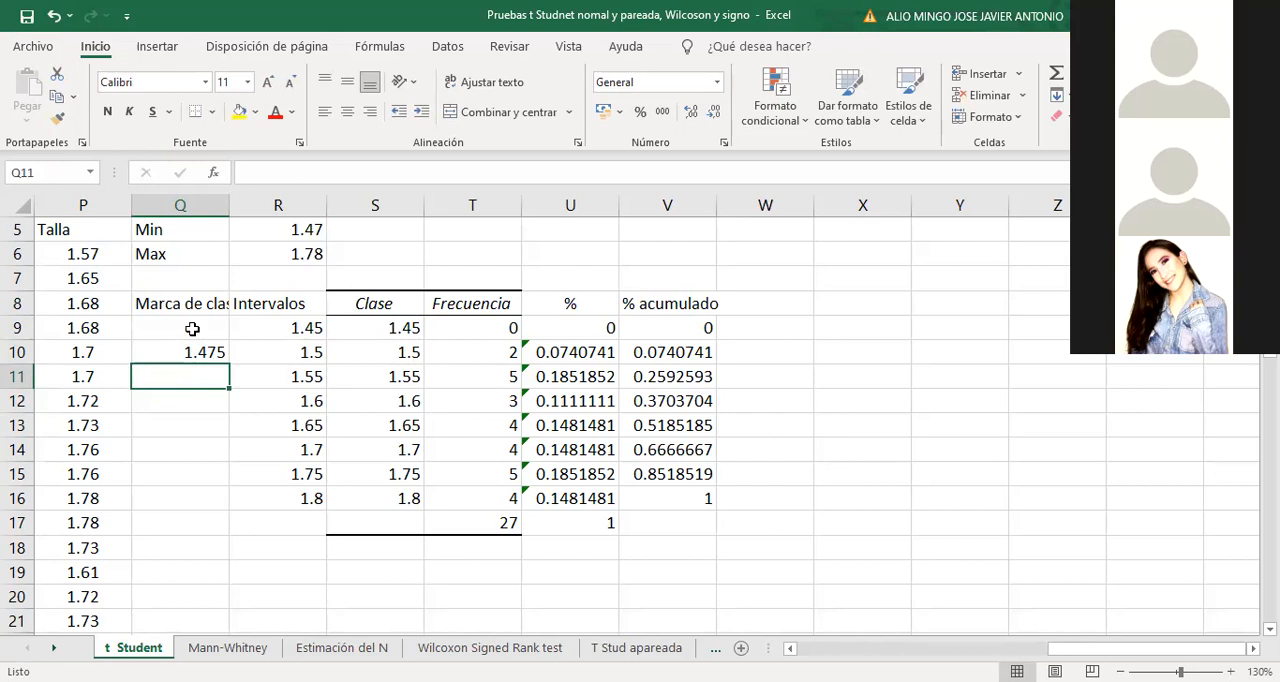
Enter 1.425 in Q9 as the class mark of the 1.45 interval
left_click(192, 327)
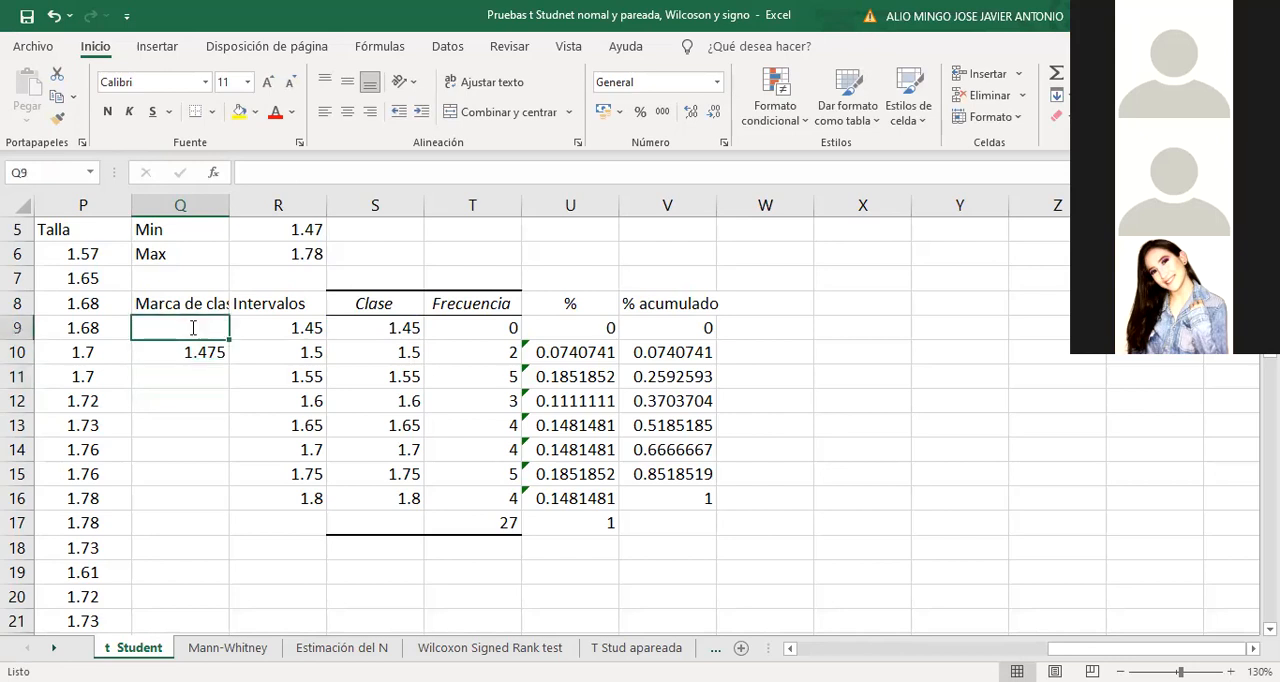
type("1.425")
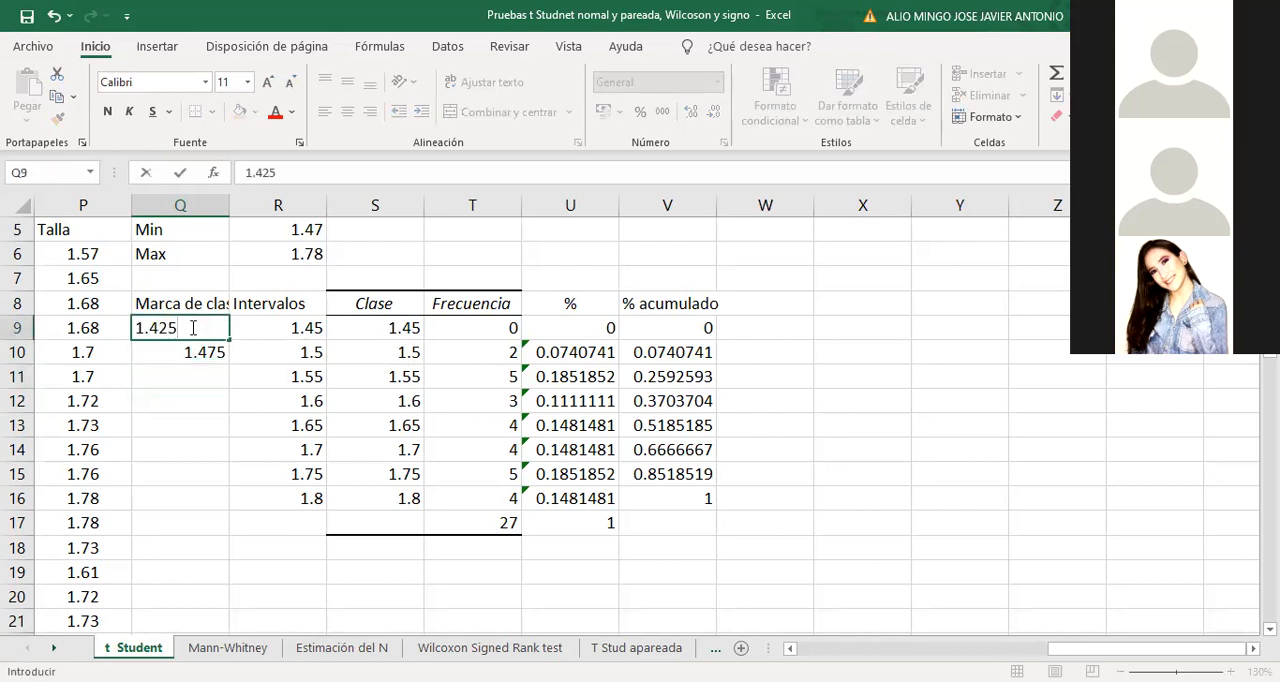
left_click(199, 382)
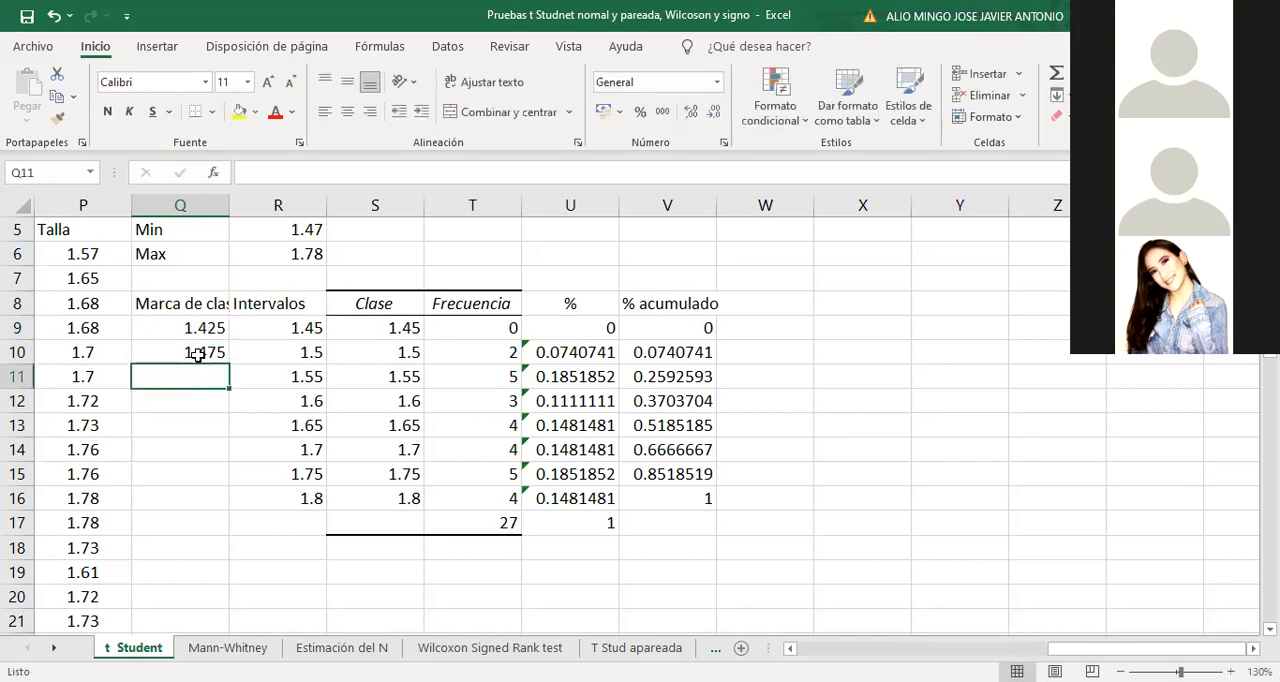
left_click(199, 356)
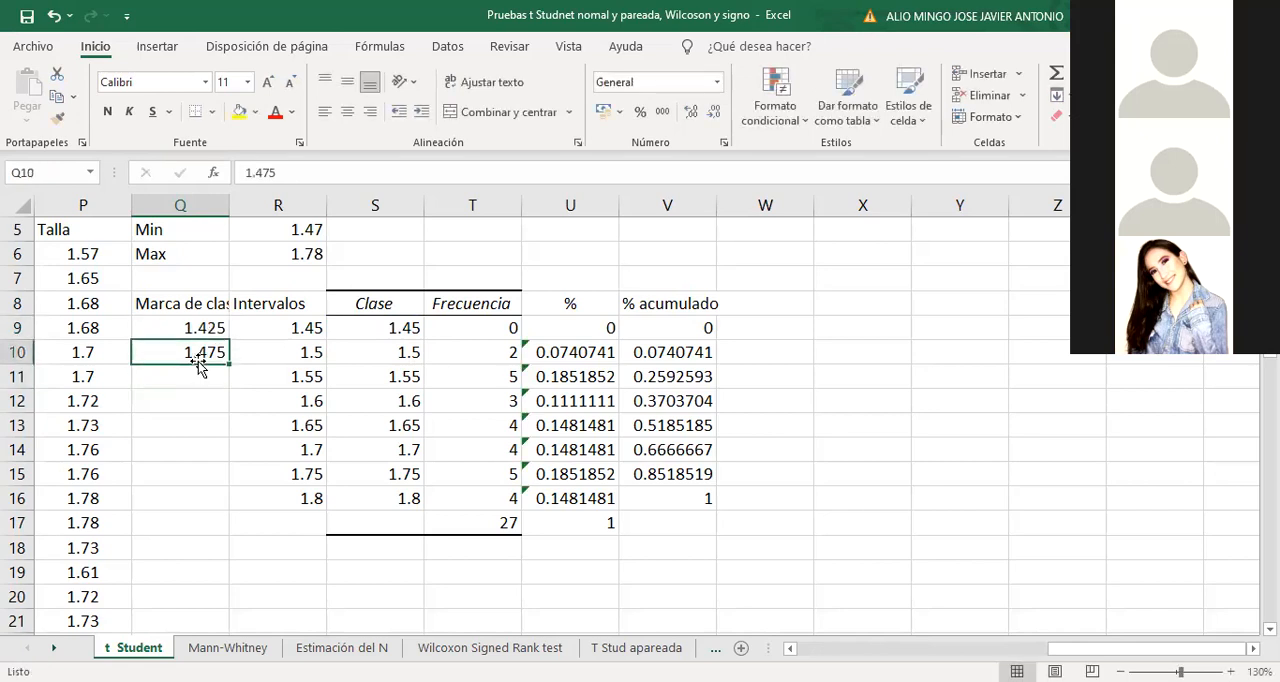
Calculate the class mark in Q11 as =(S10+S11)/2 and fill the formula down through Q15
left_click(188, 374)
type("=(")
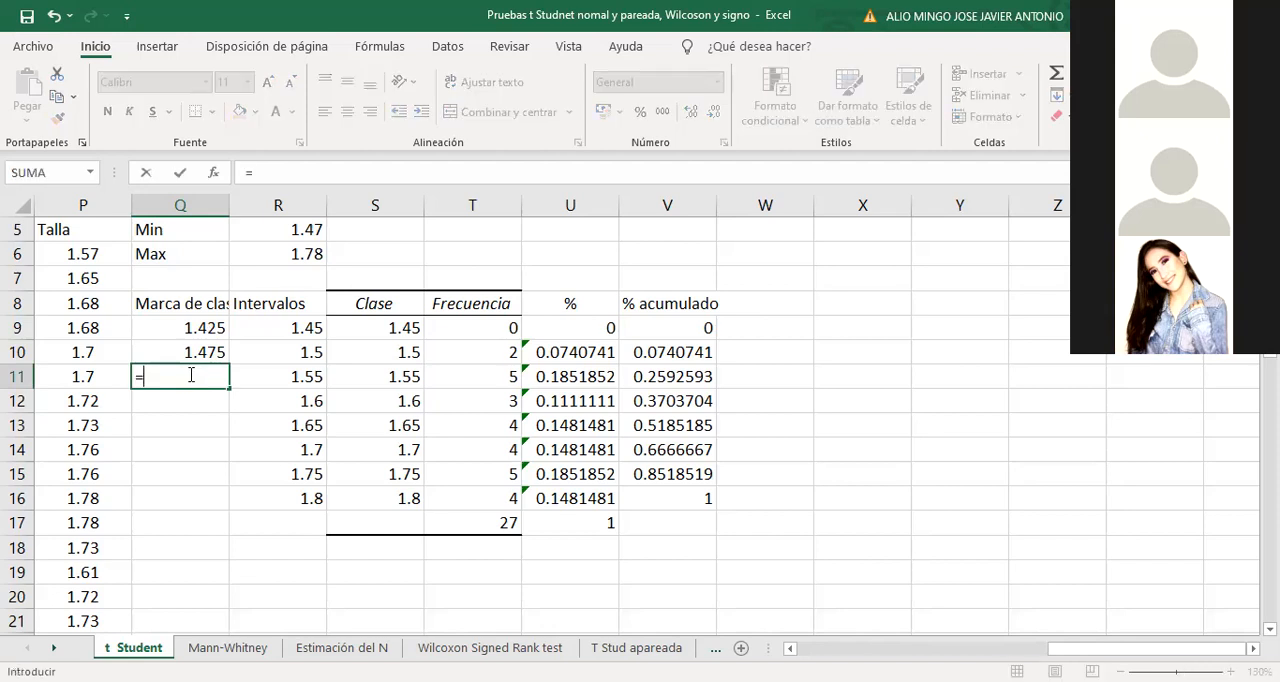
left_click(386, 352)
type("+")
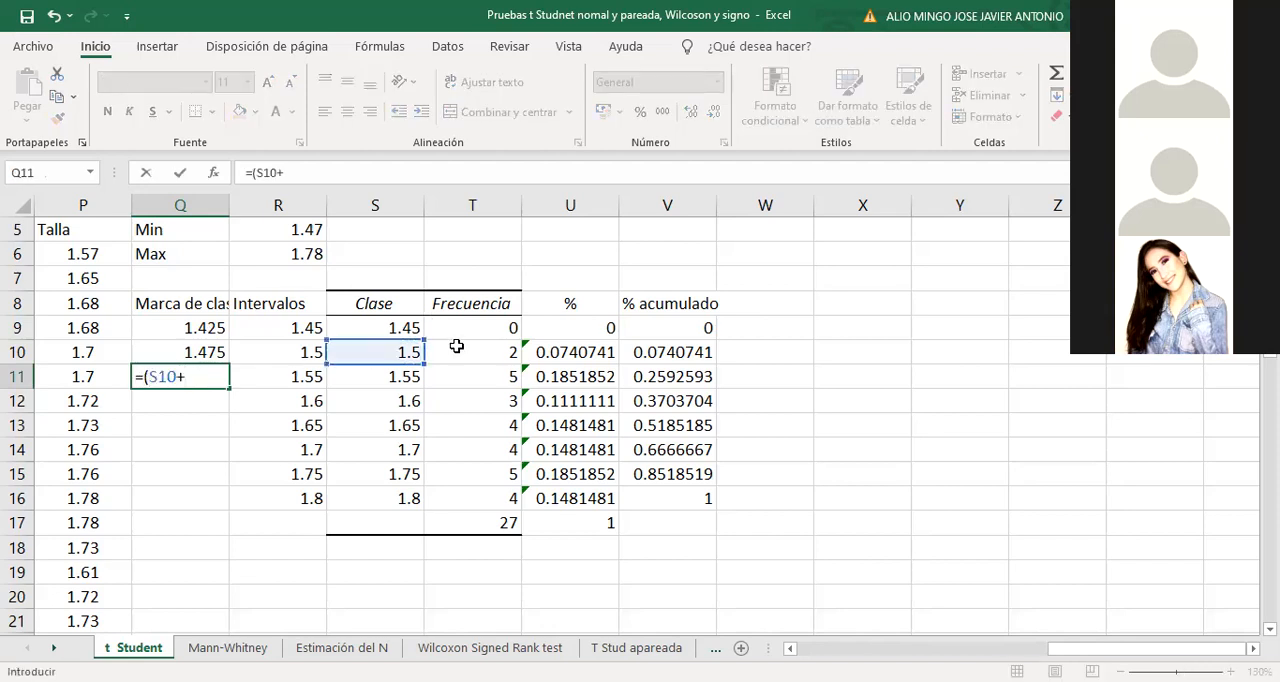
left_click(403, 372)
type(")/2")
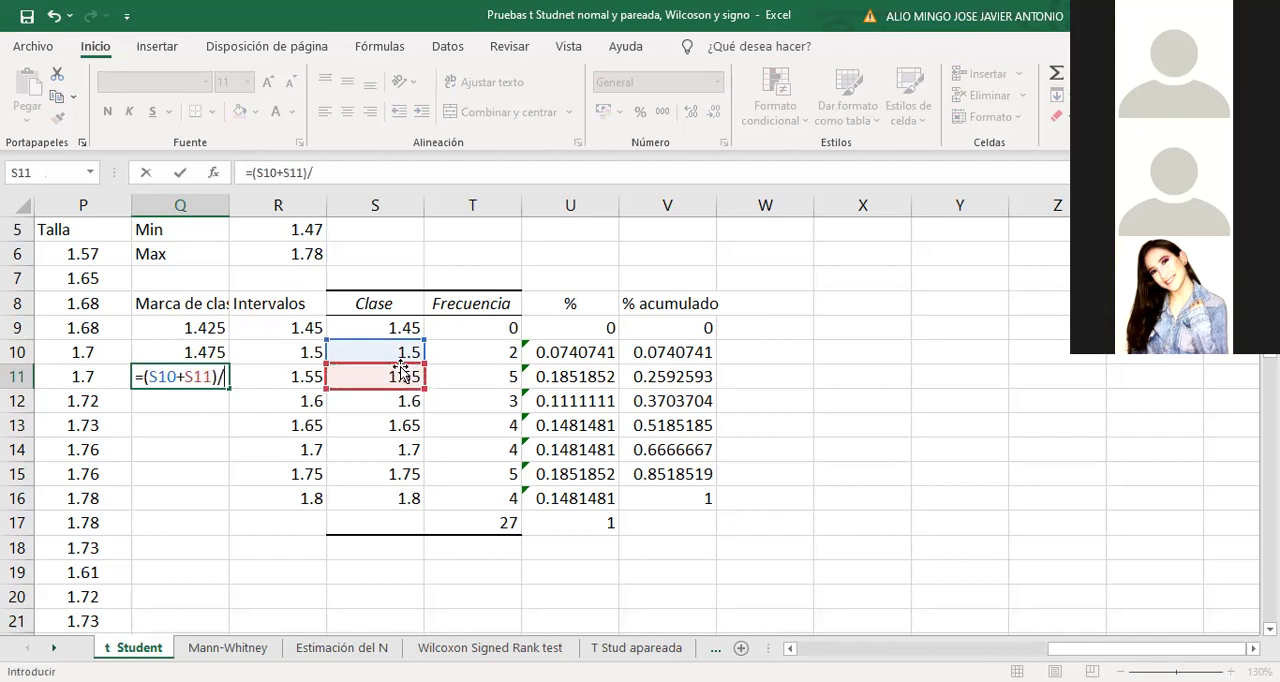
key("Return")
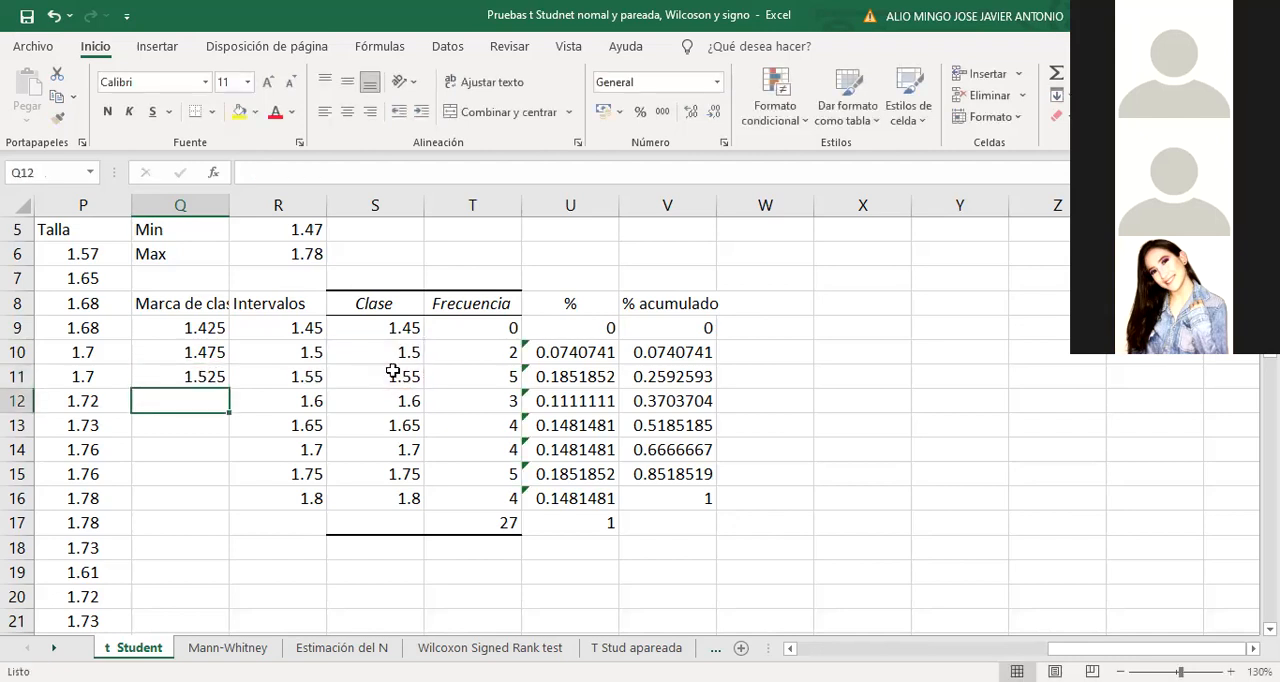
left_click(215, 382)
left_click_drag(229, 391, 224, 483)
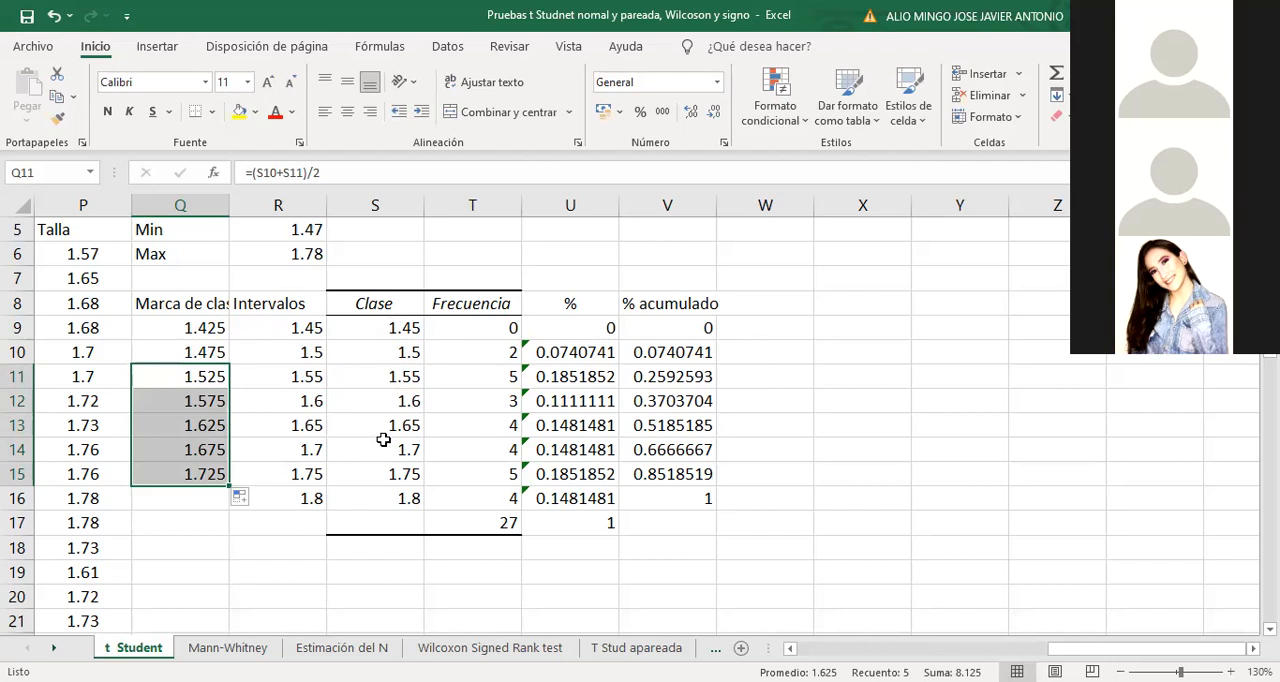
Insert a markers-only scatter chart of class marks Q8:Q15 against cumulative percentages V8:V15 and place it below the frequency table
left_click_drag(177, 308, 181, 469)
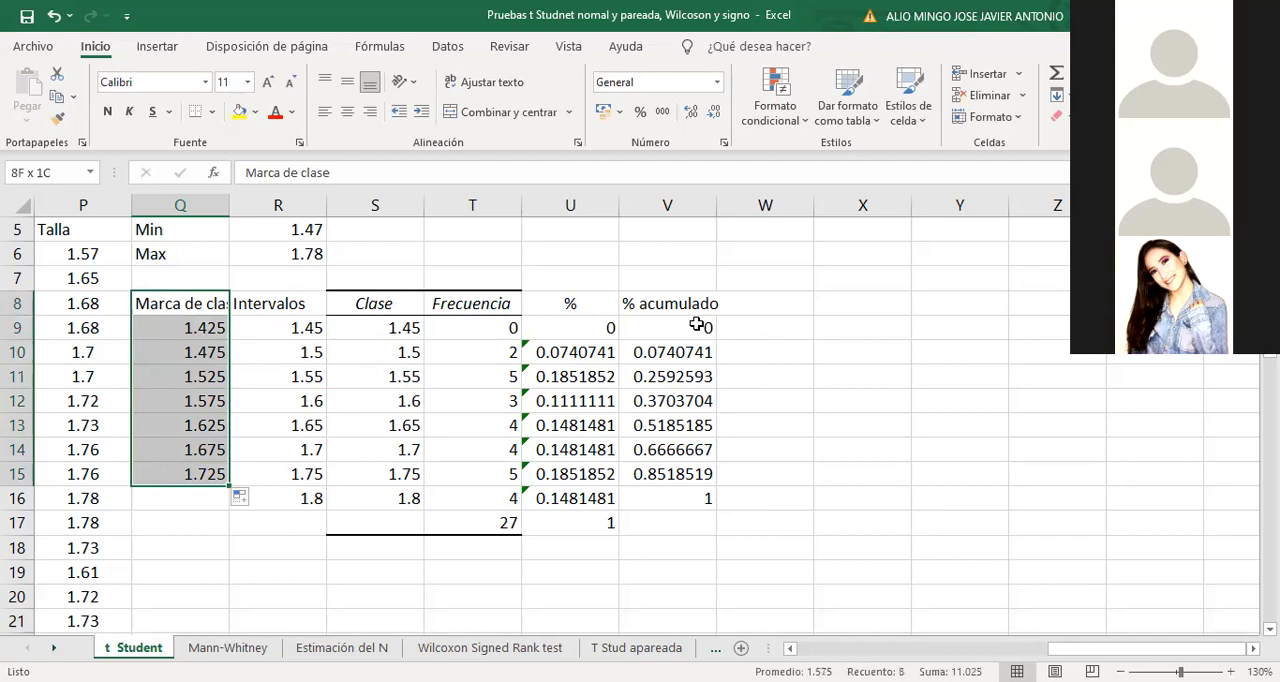
left_click_drag(677, 305, 684, 480)
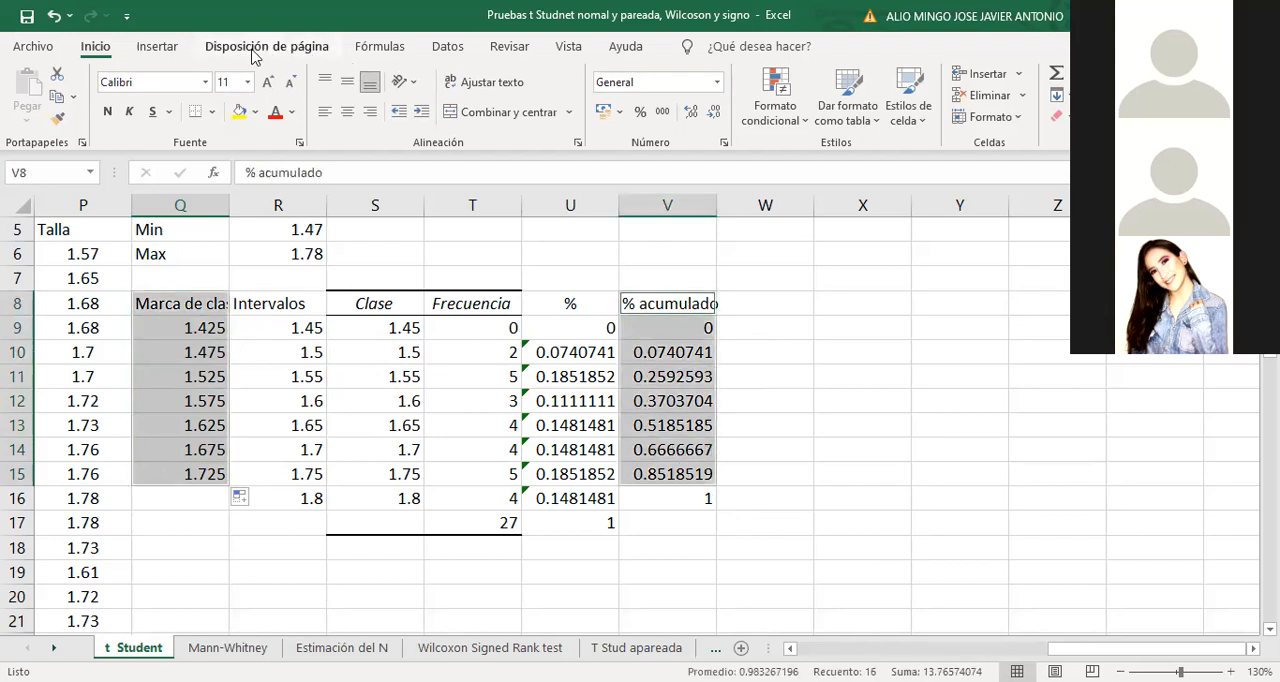
left_click(158, 48)
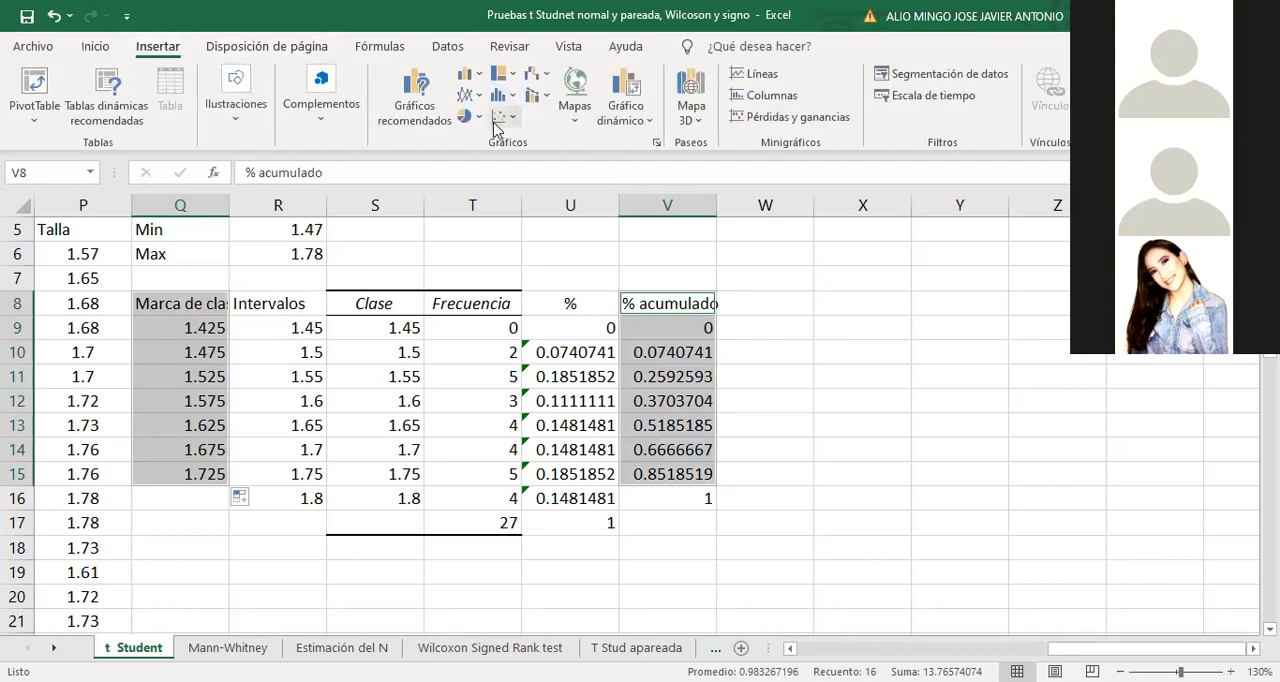
left_click(500, 117)
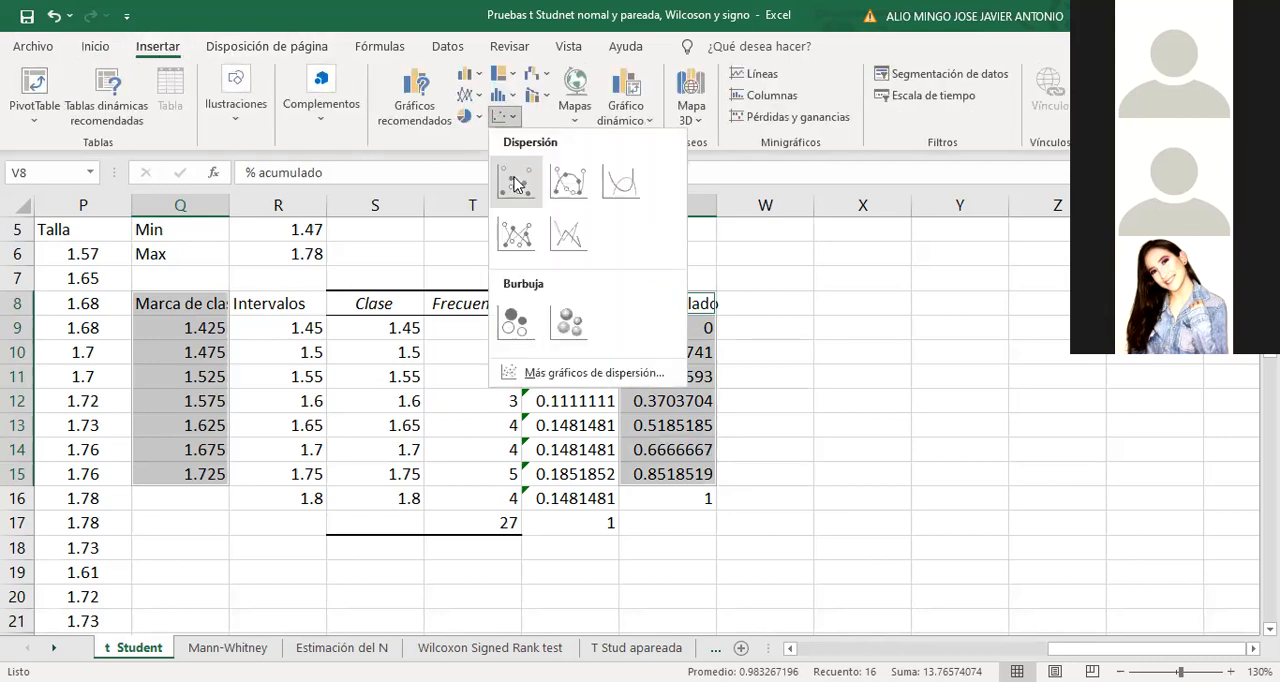
left_click(516, 183)
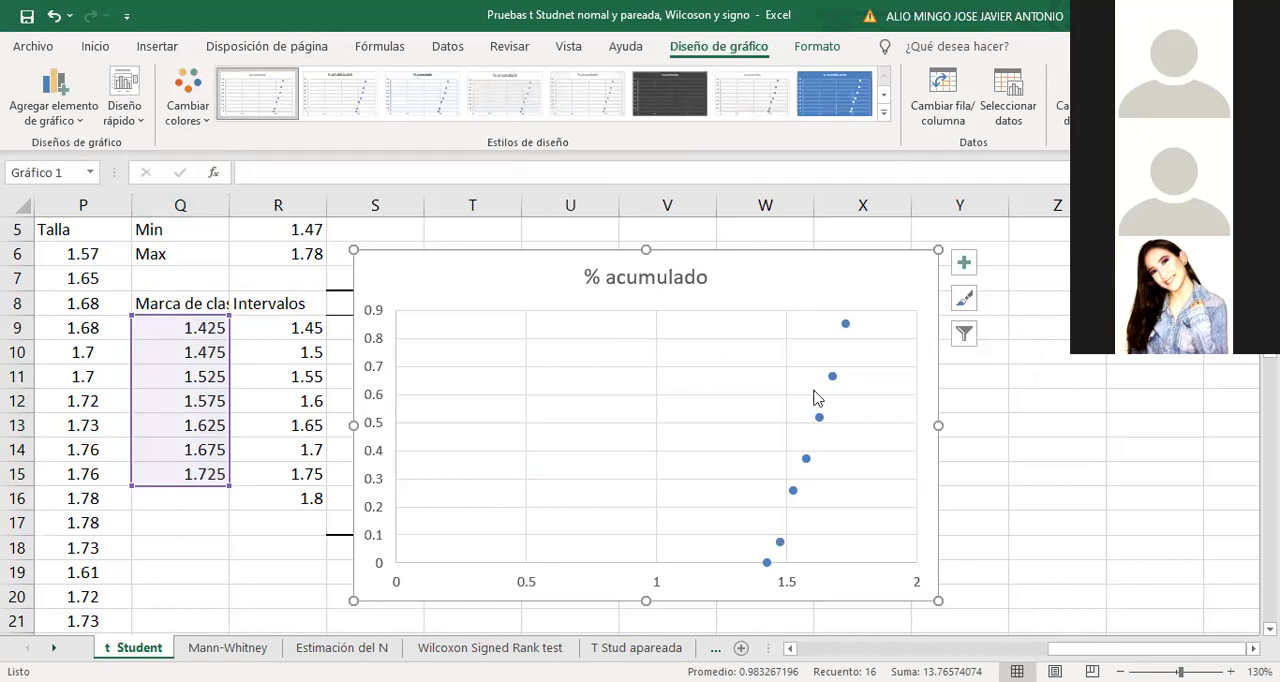
left_click_drag(482, 256, 488, 558)
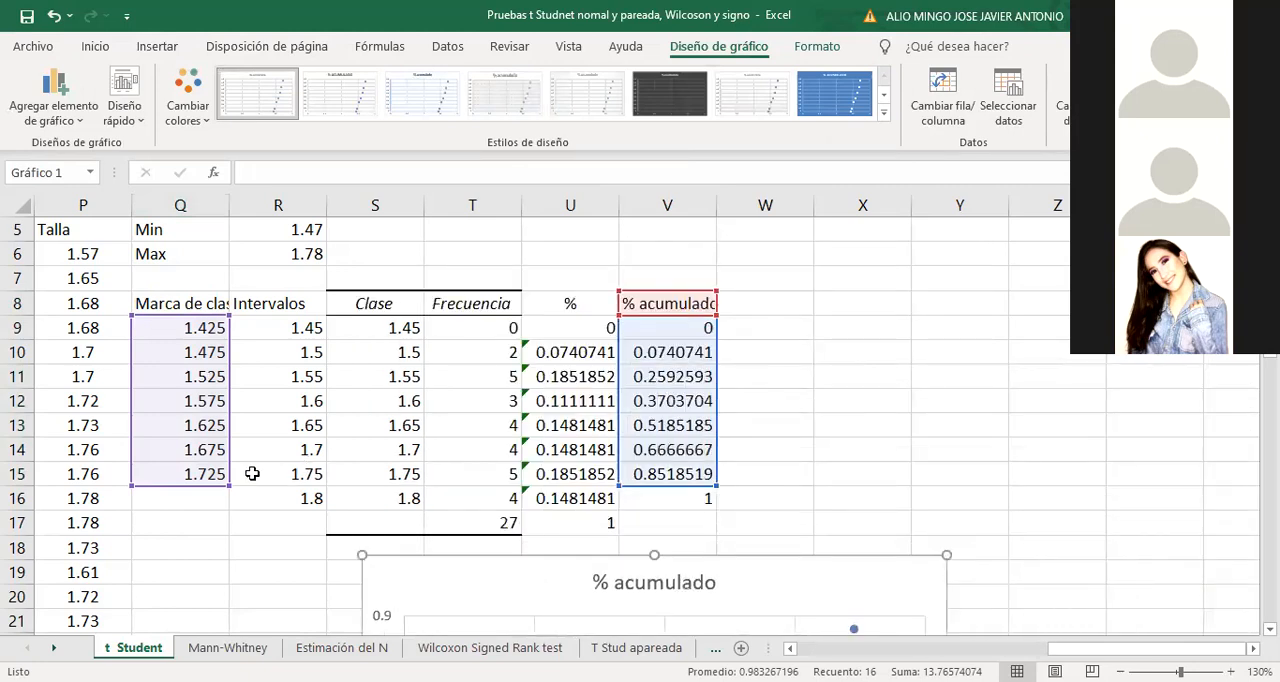
Fill the class mark formula down to Q16 and extend the chart's class mark and cumulative percentage ranges to row 16
left_click(214, 476)
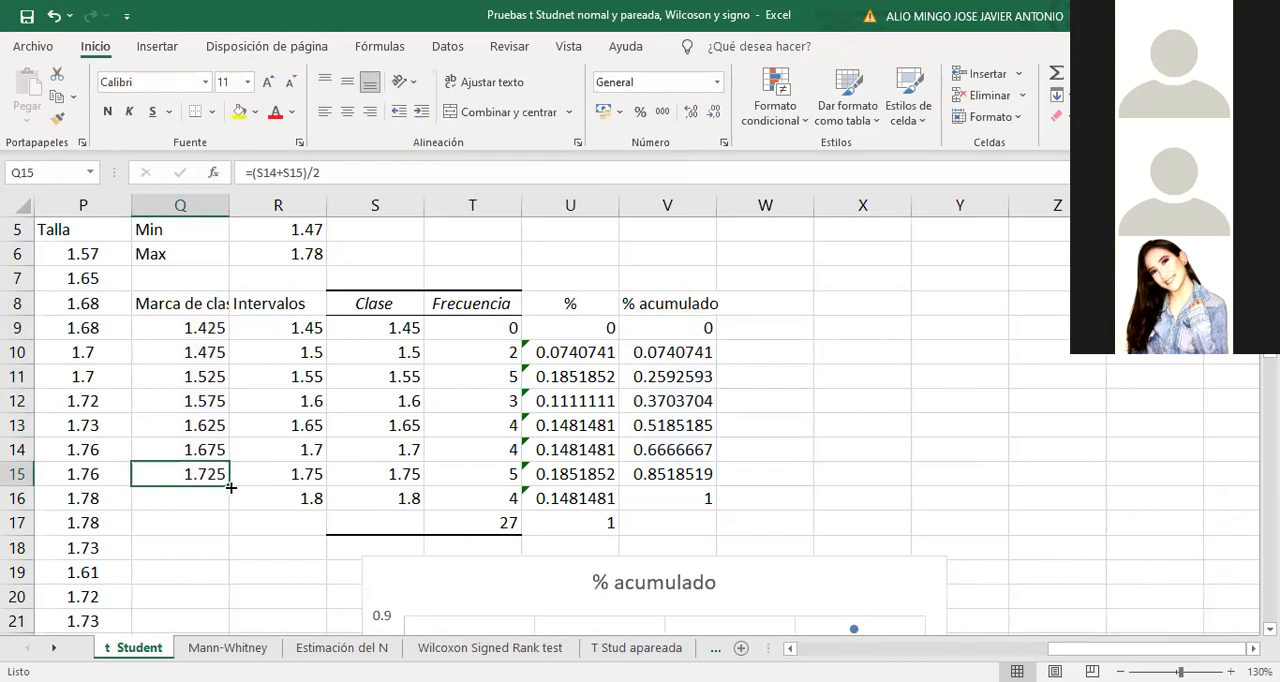
left_click_drag(230, 488, 231, 506)
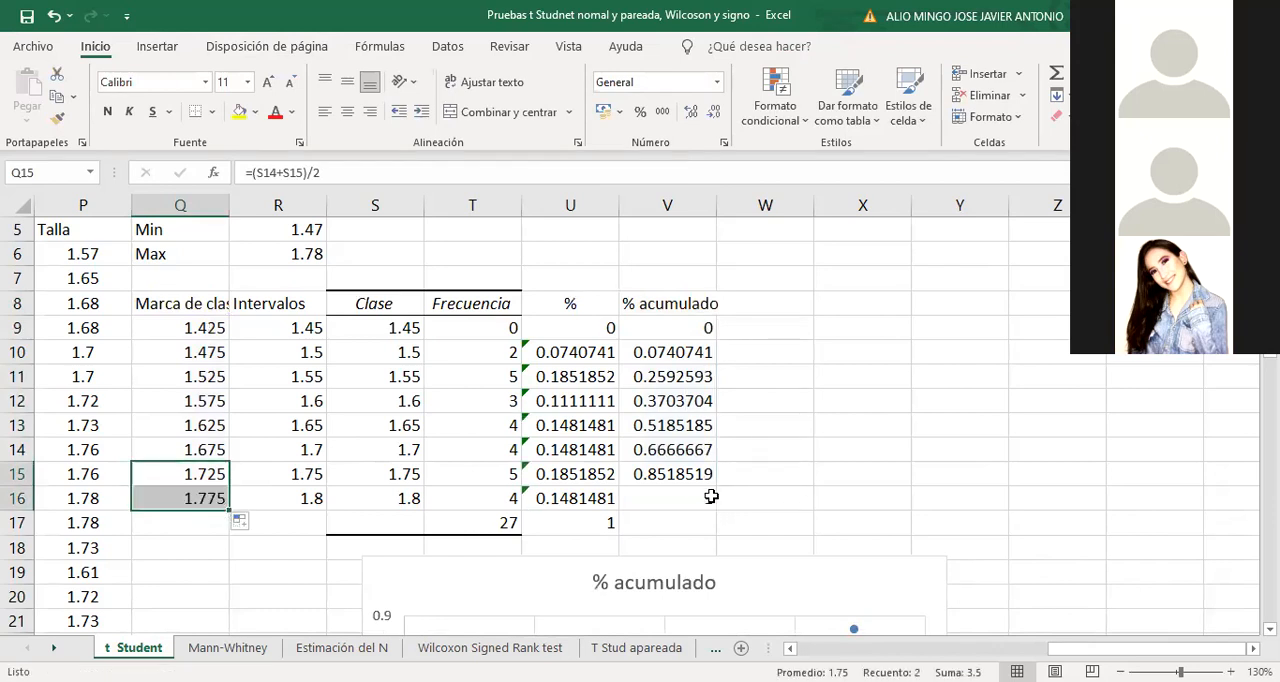
scroll(874, 505, "down", 1)
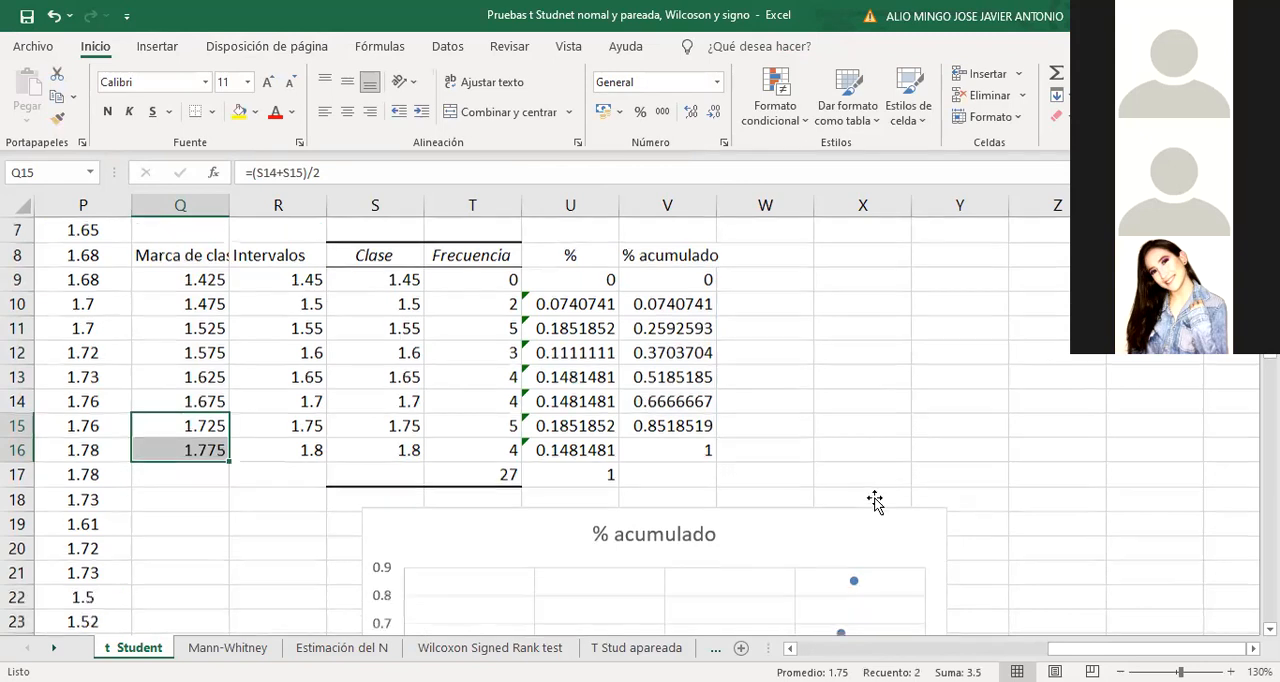
left_click(854, 557)
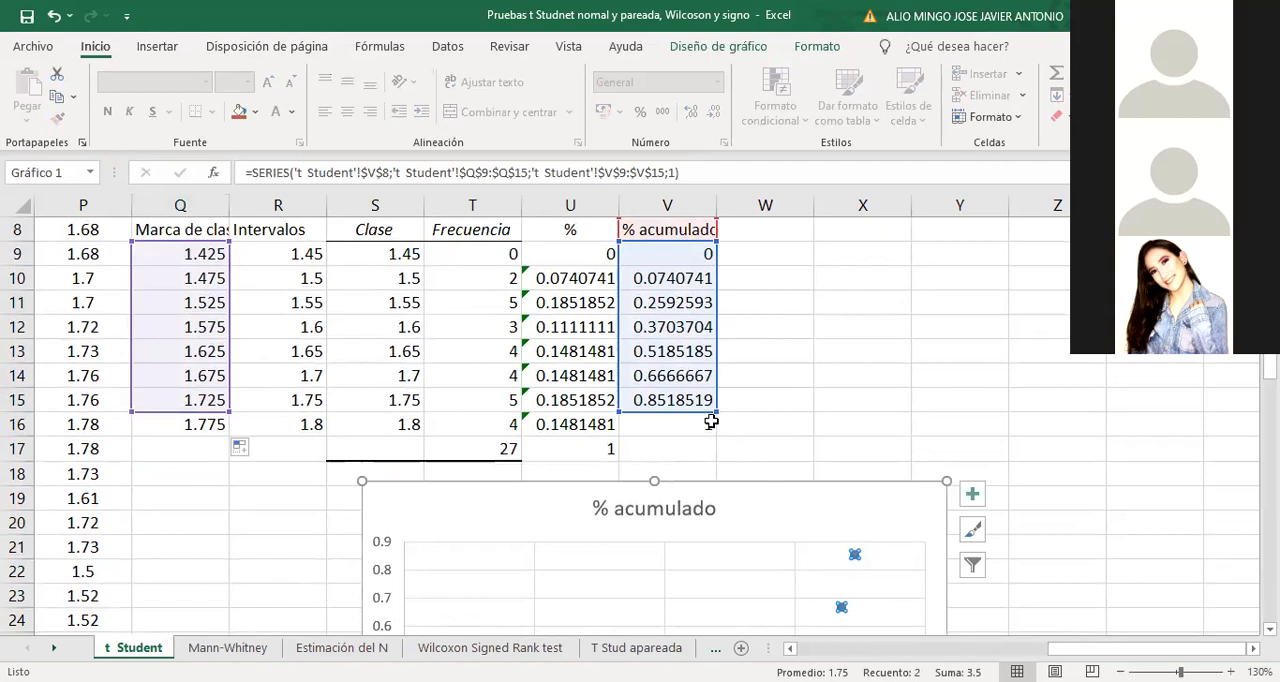
left_click_drag(713, 411, 713, 429)
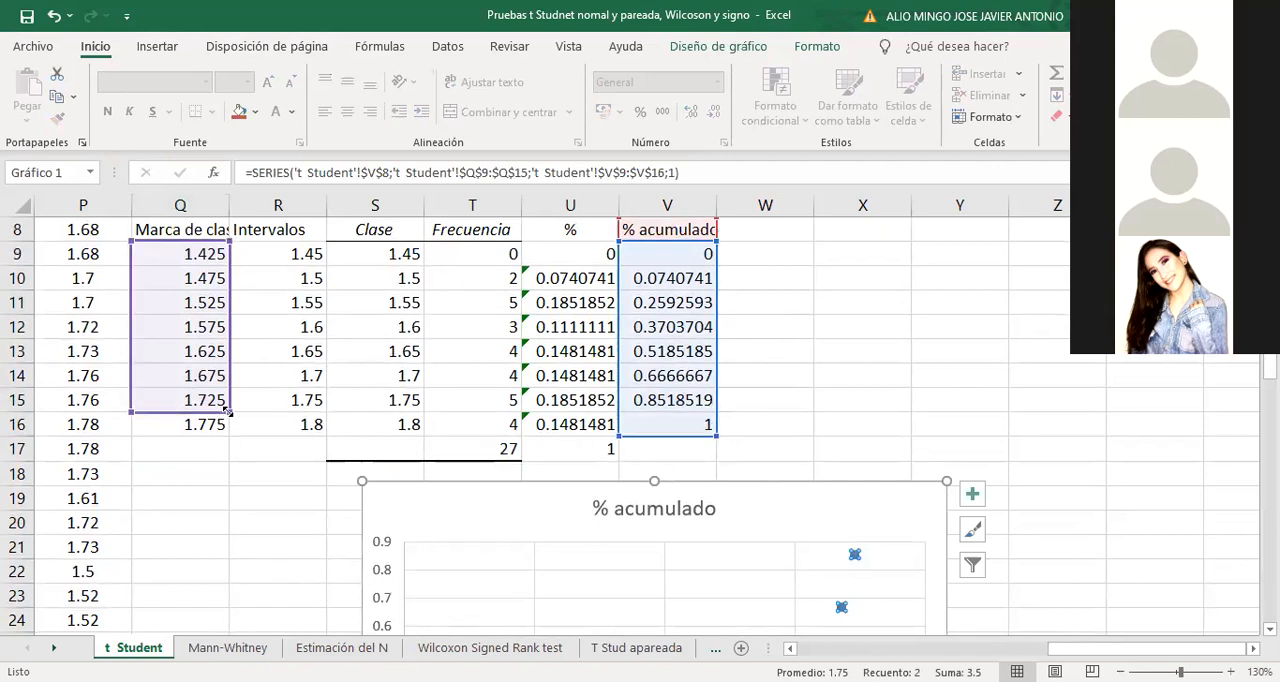
left_click_drag(228, 410, 228, 432)
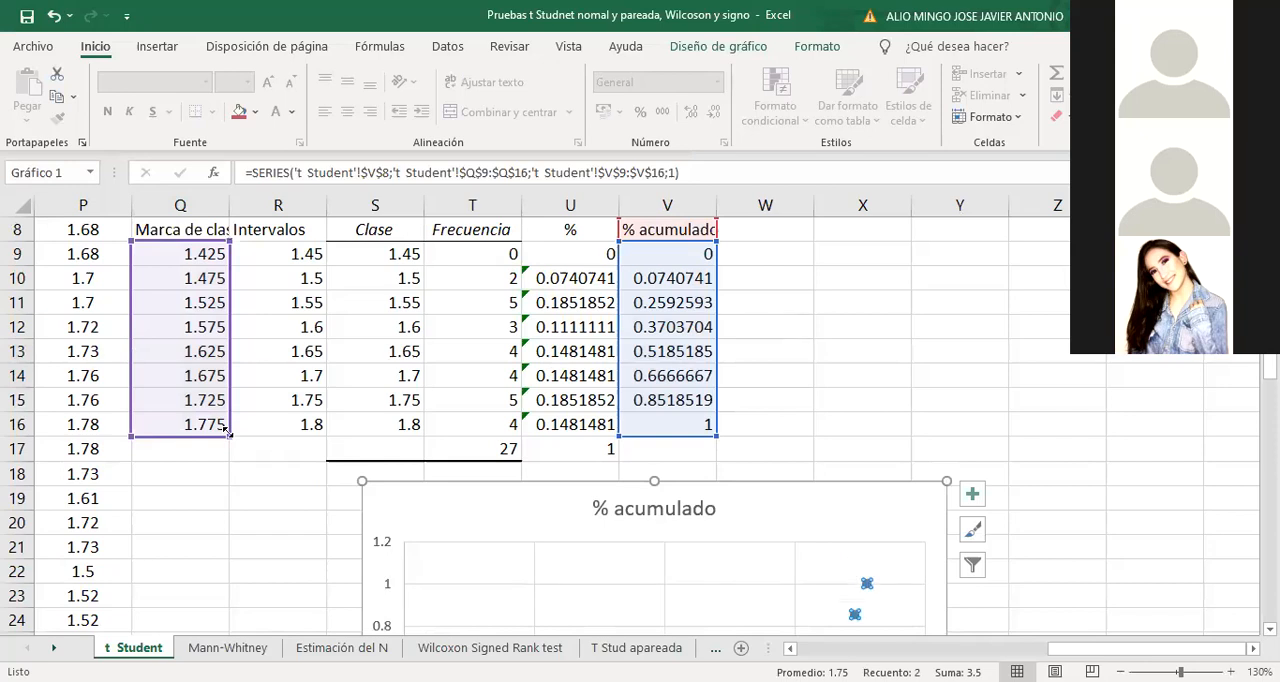
Set the minimum of the scatter chart's horizontal axis to 1
scroll(1213, 468, "down", 2)
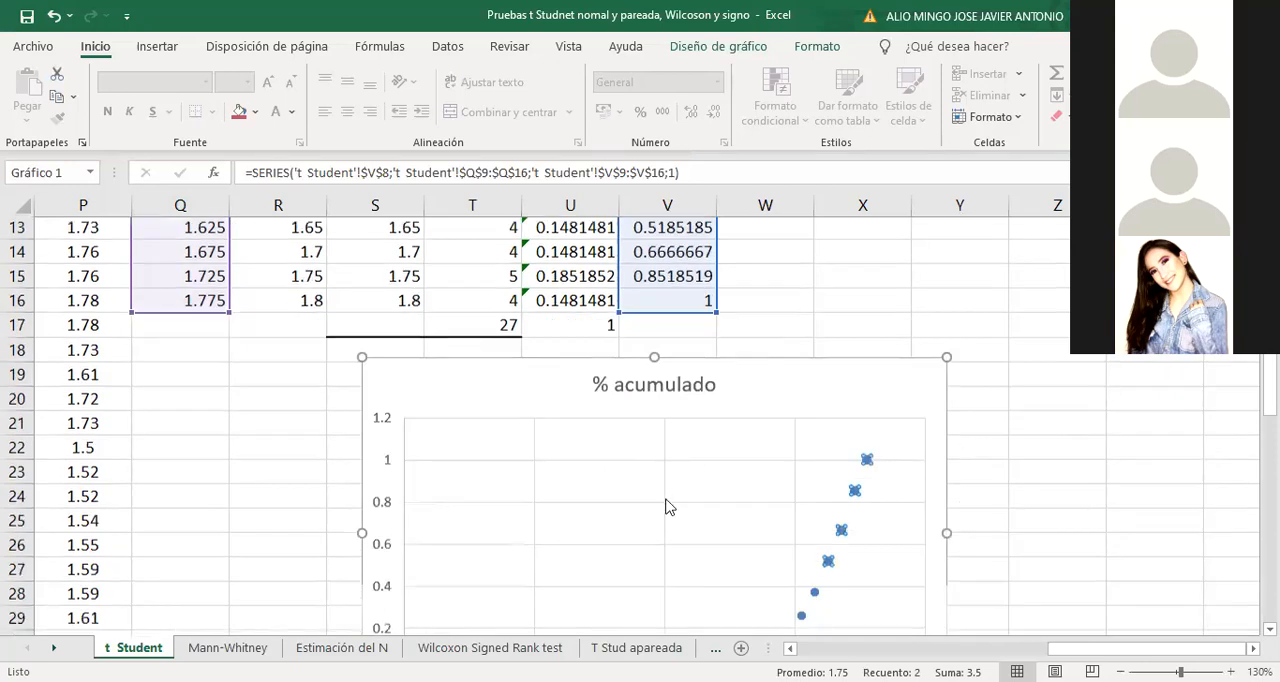
scroll(666, 506, "down", 2)
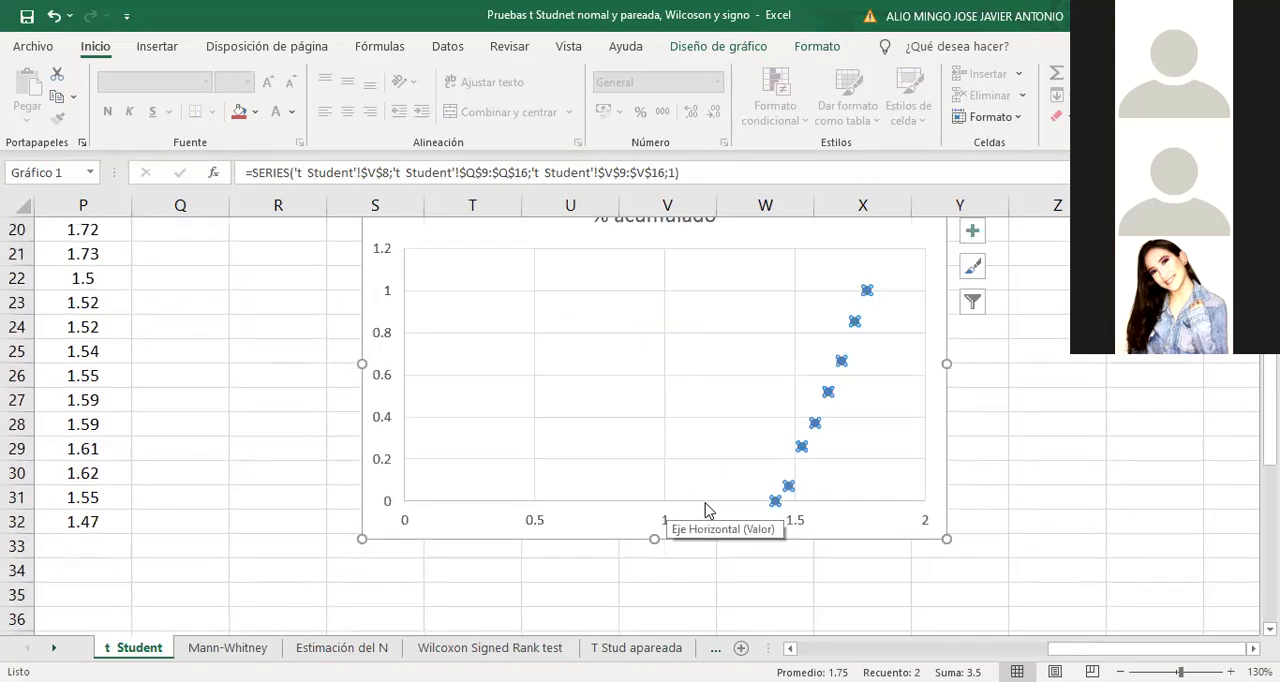
left_click(704, 501)
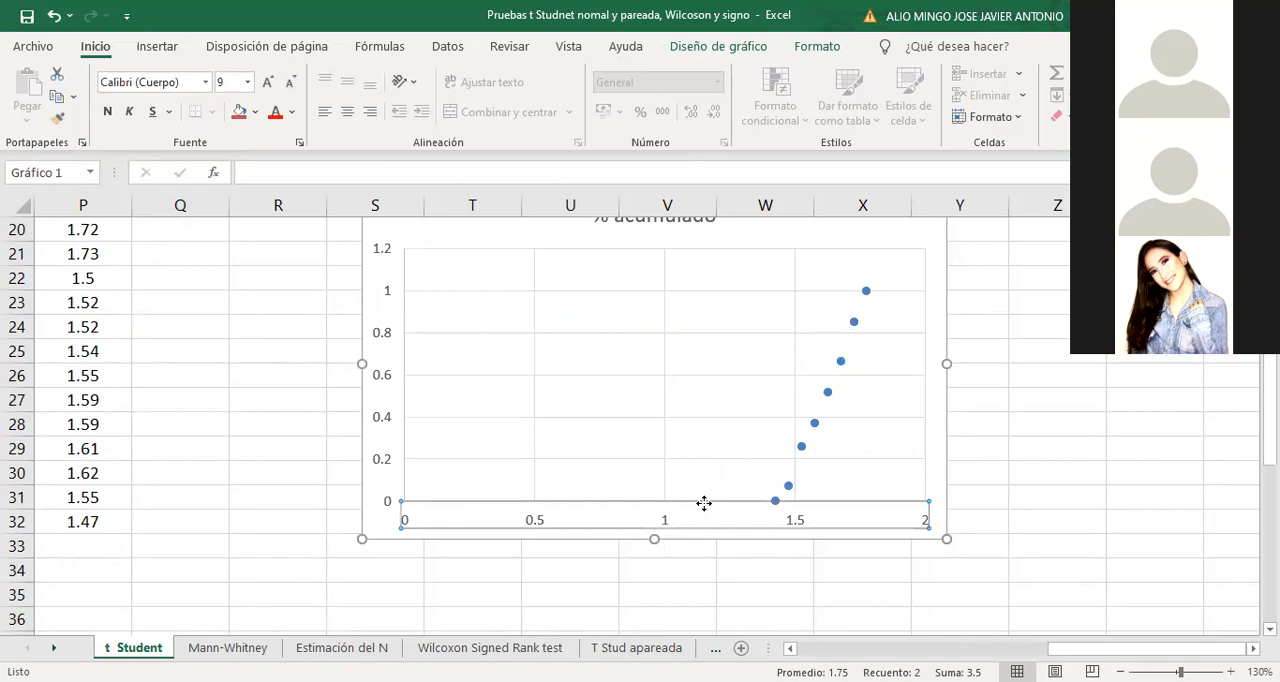
double_click(704, 503)
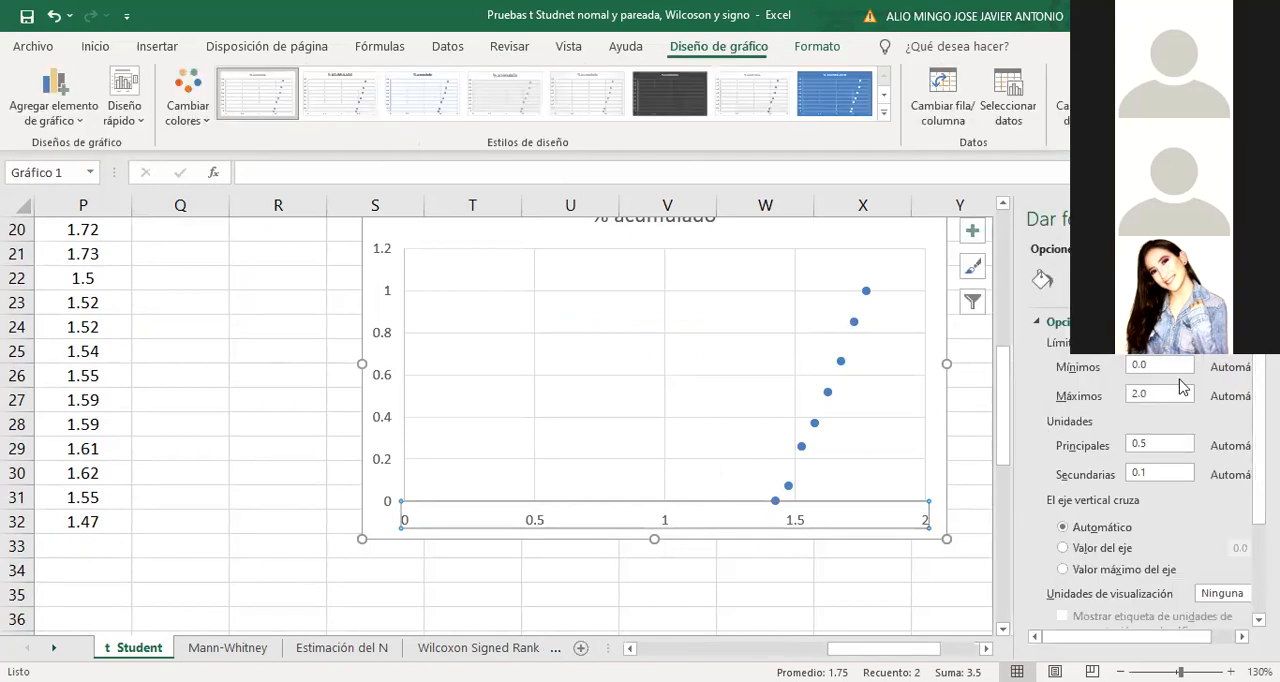
left_click(1091, 370)
type("1")
key("Tab")
Try a finer major unit on the chart's horizontal axis, close the axis formatting and undo the unit change
type("0.")
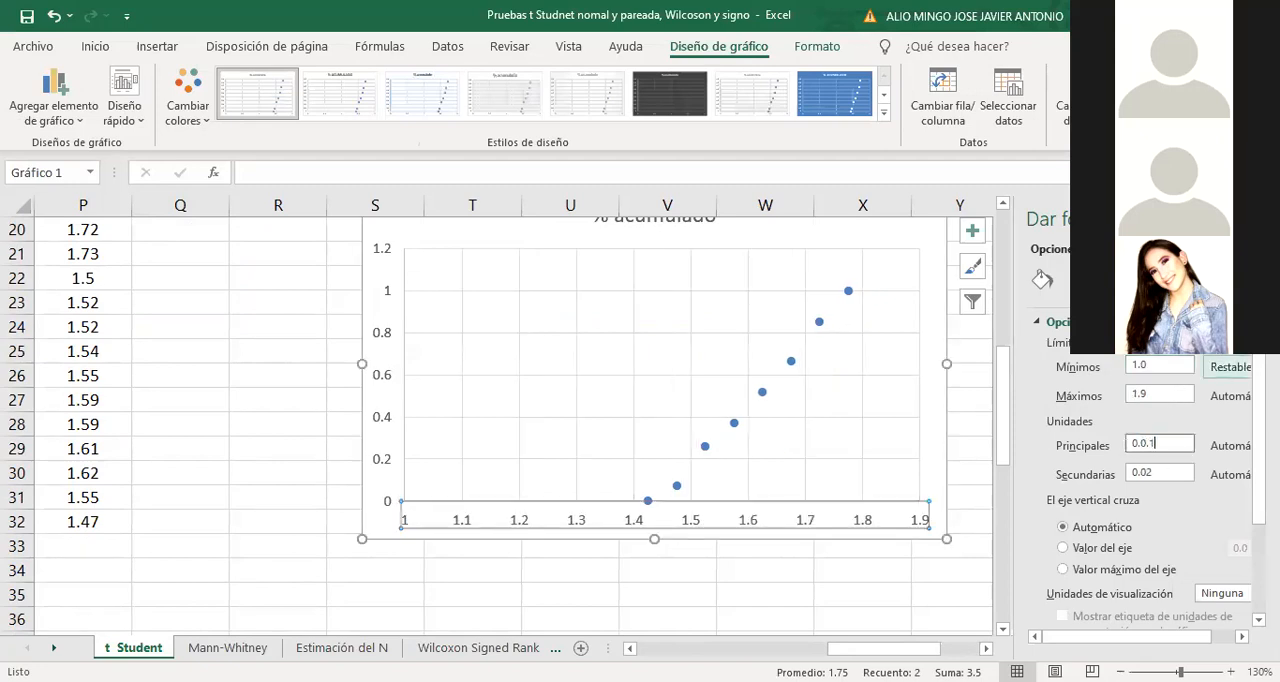
key("BackSpace")
key("BackSpace")
type("1")
left_click(1254, 219)
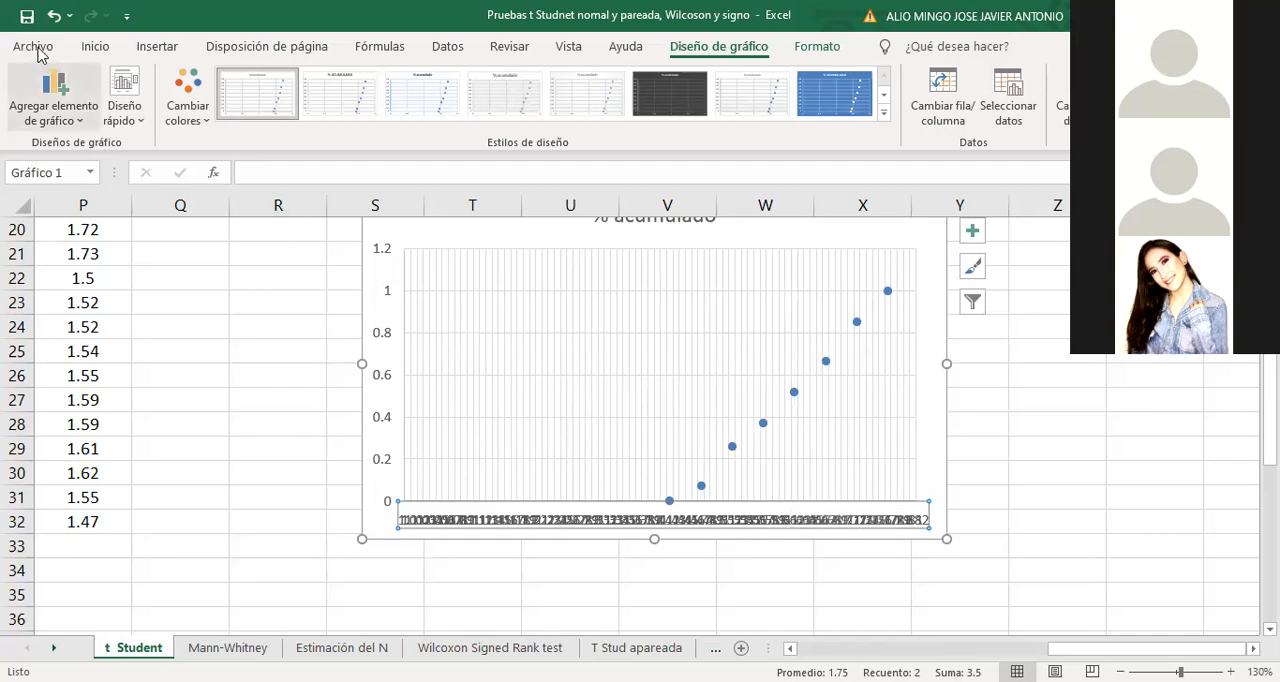
left_click(54, 16)
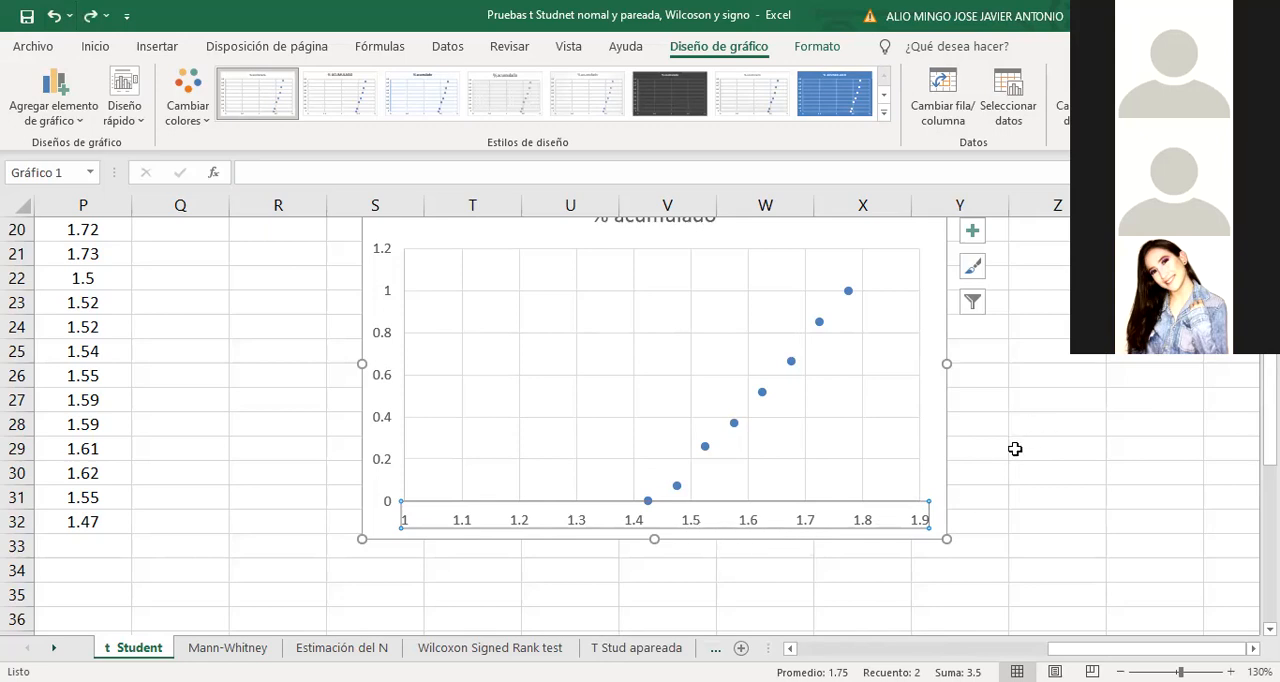
scroll(966, 457, "up", 3)
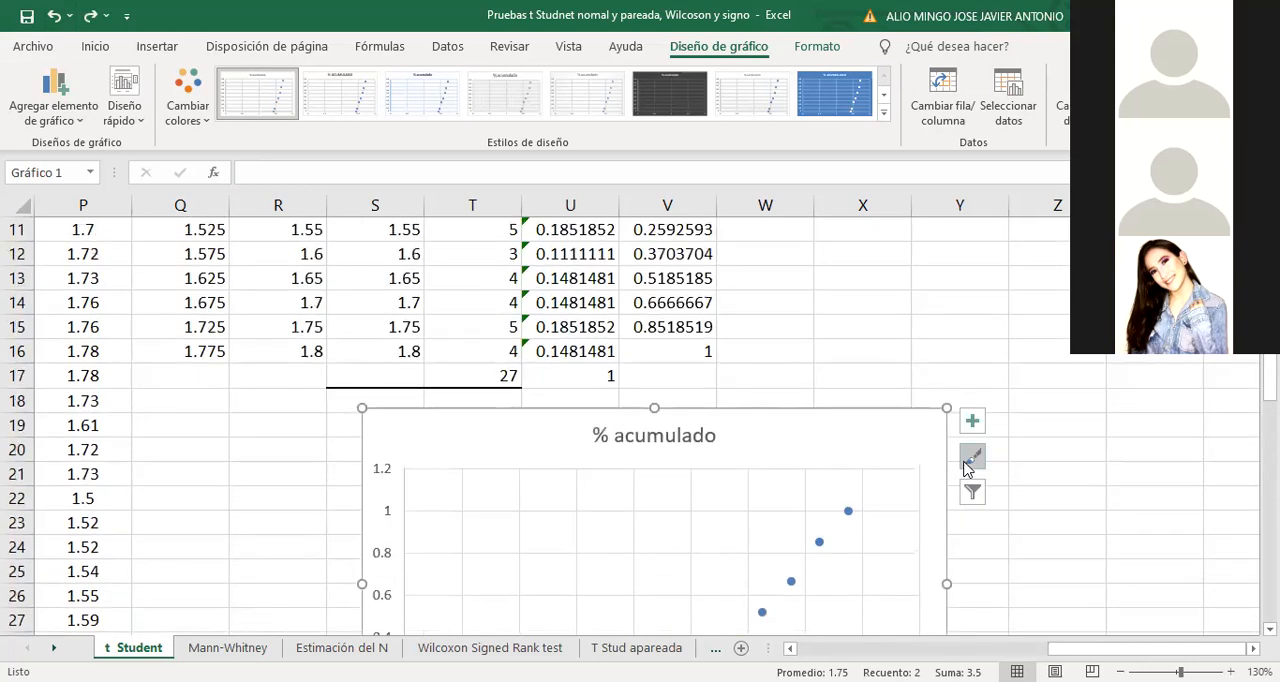
scroll(908, 466, "down", 2)
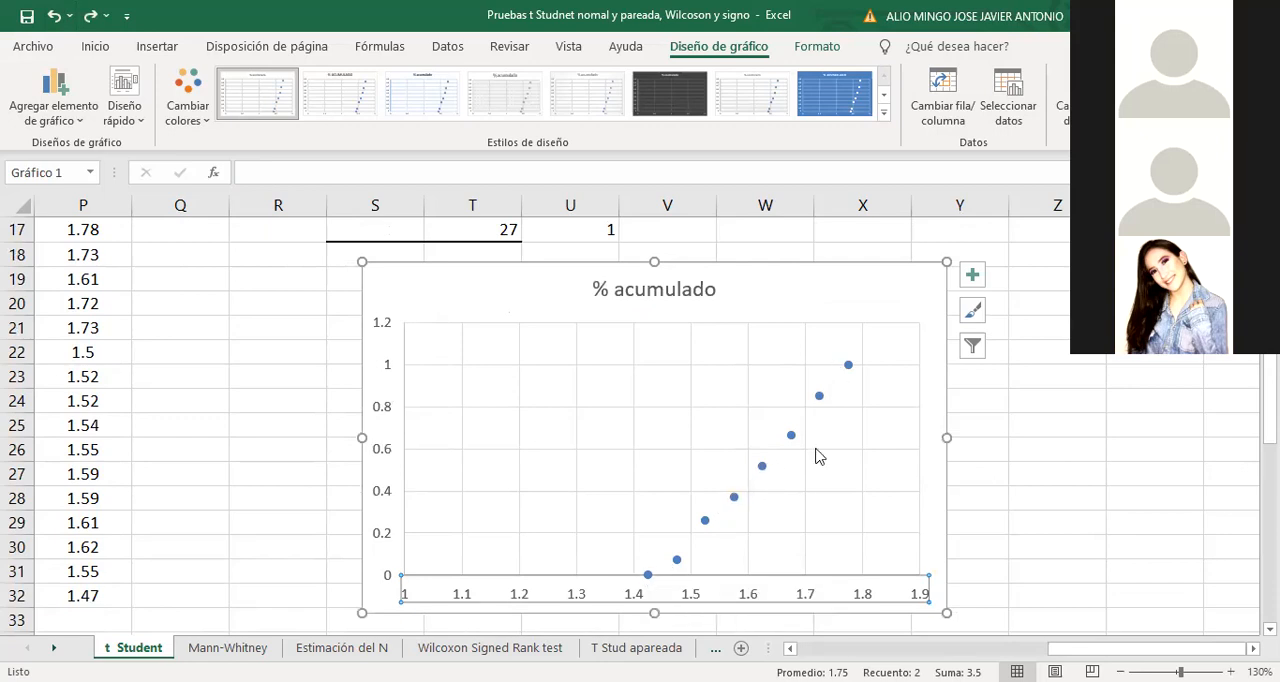
scroll(816, 447, "up", 4)
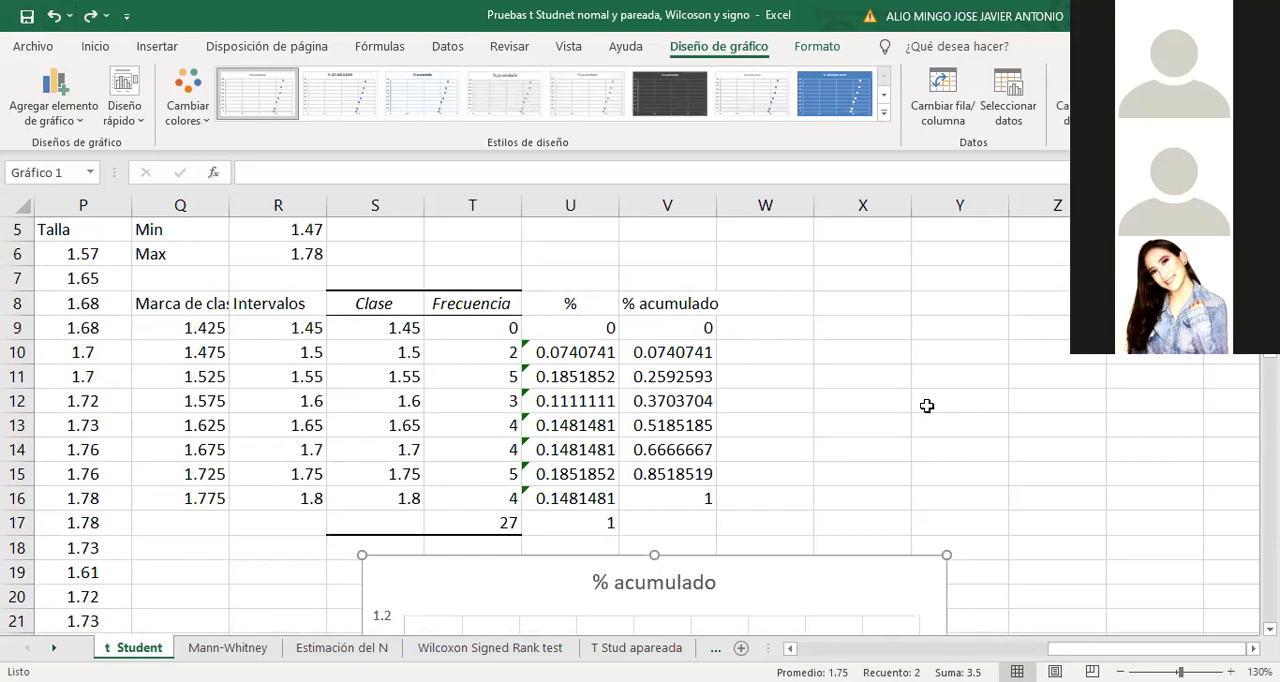
scroll(929, 406, "down", 2)
scroll(930, 410, "down", 1)
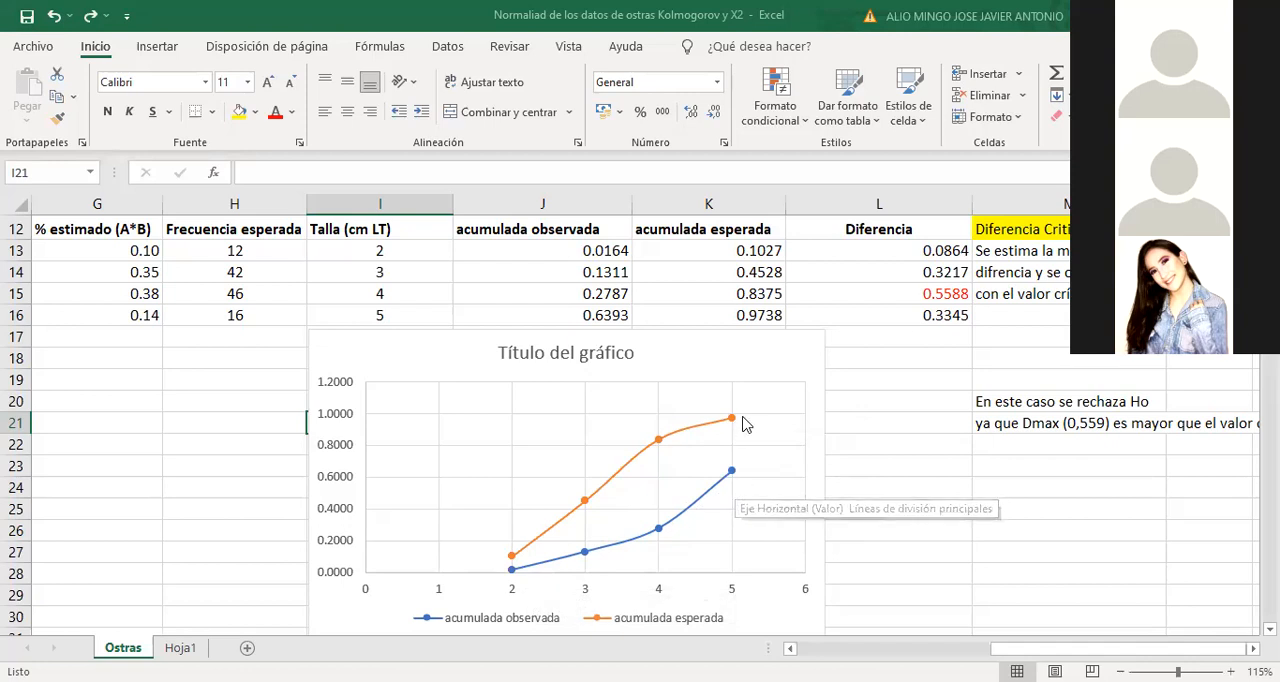
Examine the expected and observed cumulative frequency curves and their points in the Kolmogorov-Smirnov chart on the Ostras sheet
left_click(638, 465)
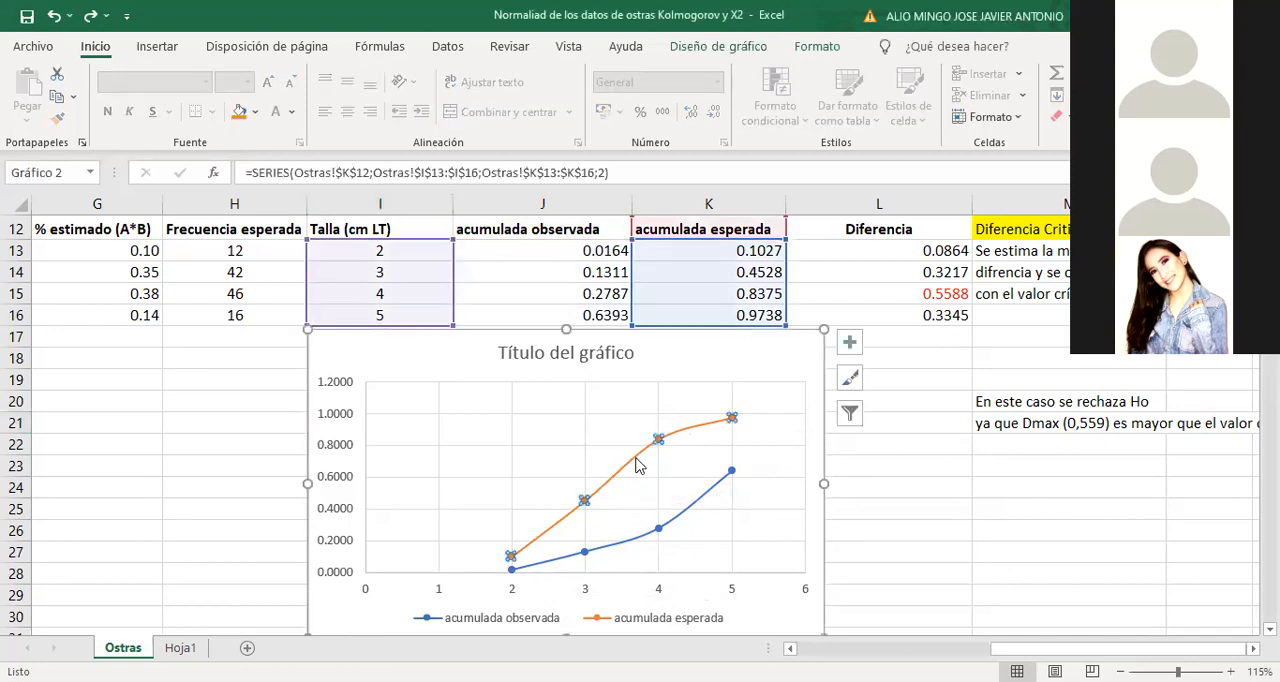
left_click(672, 525)
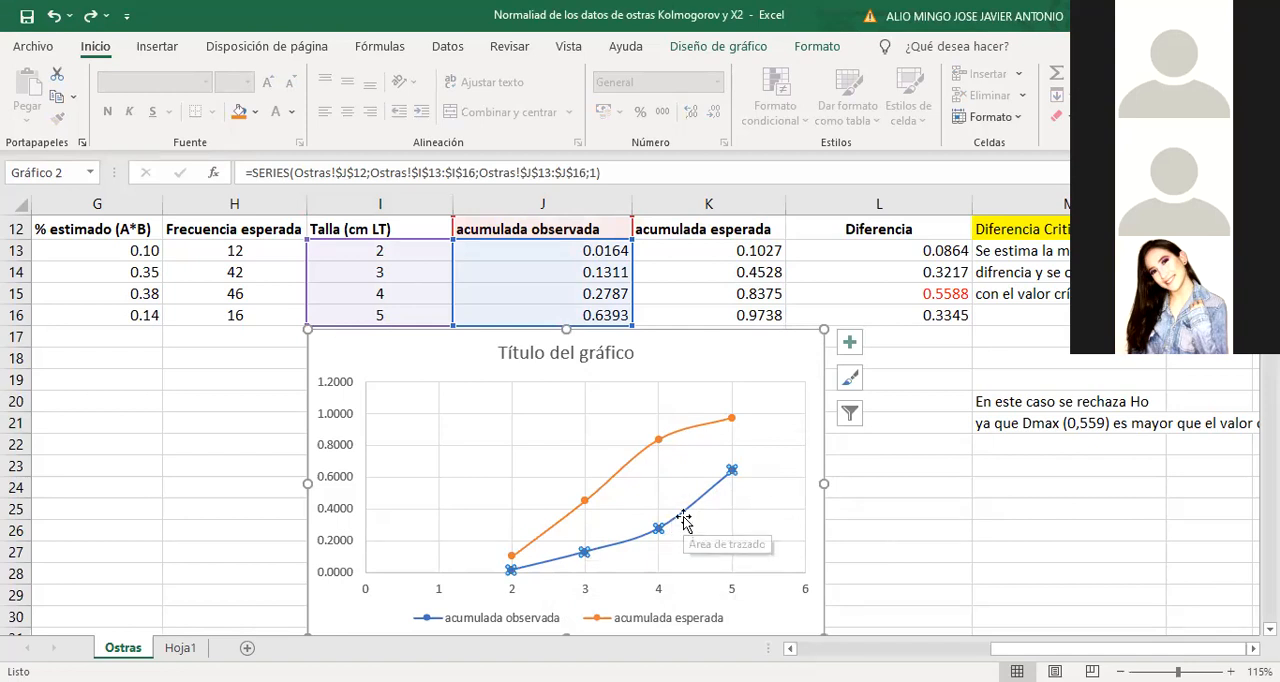
mouse_move(684, 519)
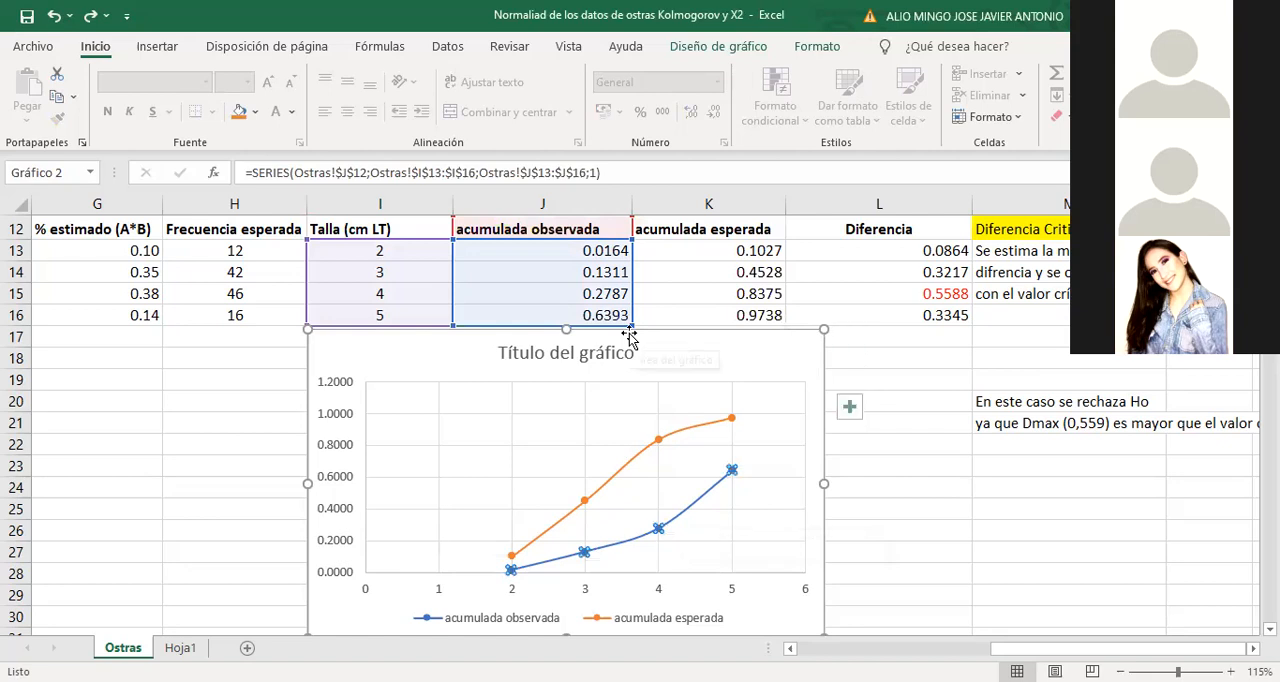
scroll(630, 338, "up", 1)
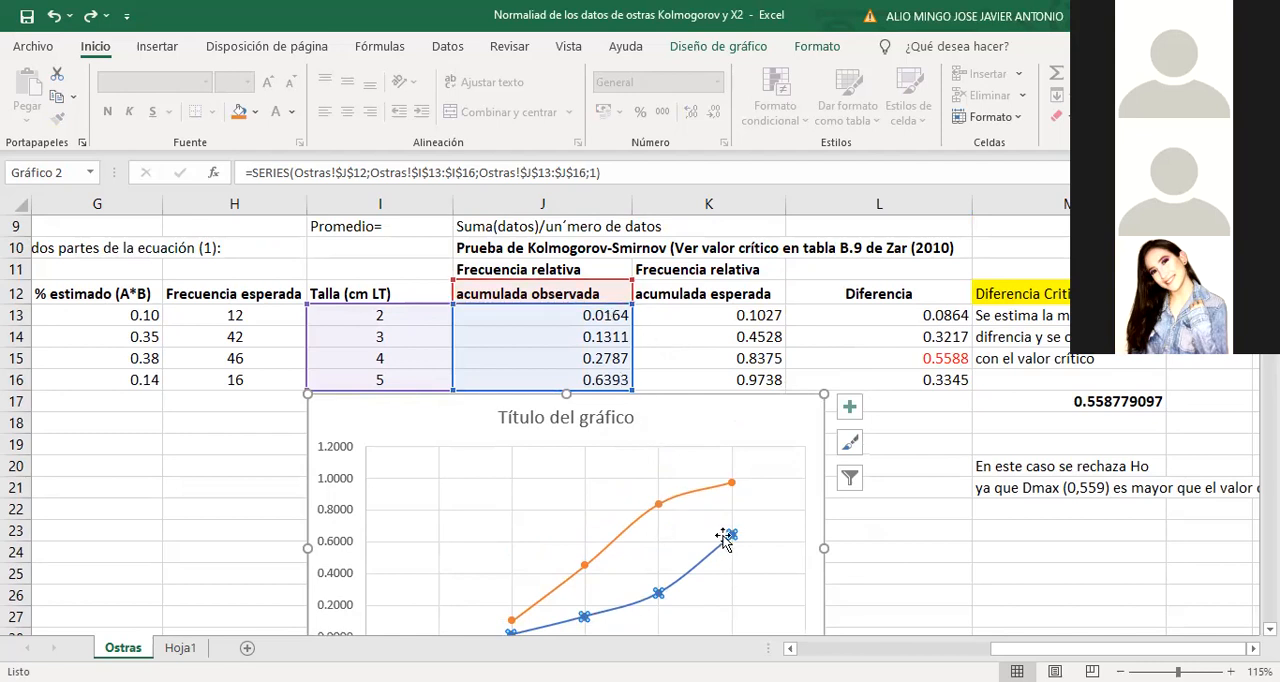
scroll(726, 605, "down", 1)
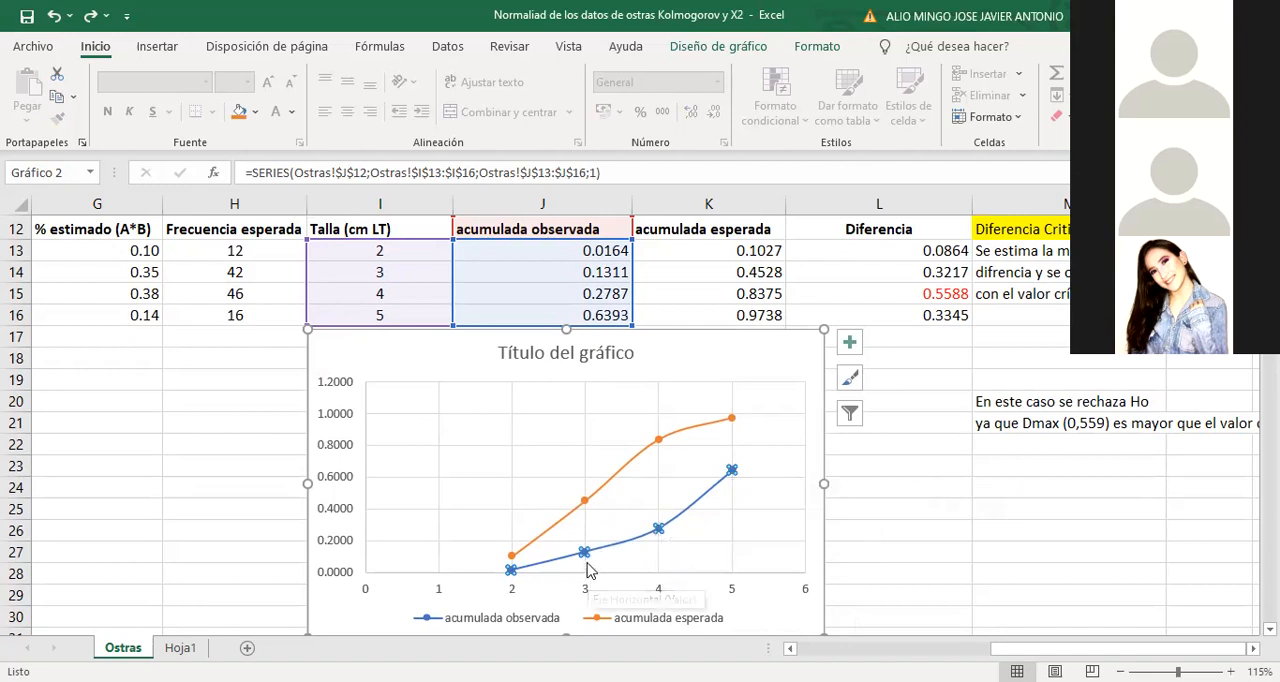
mouse_move(585, 552)
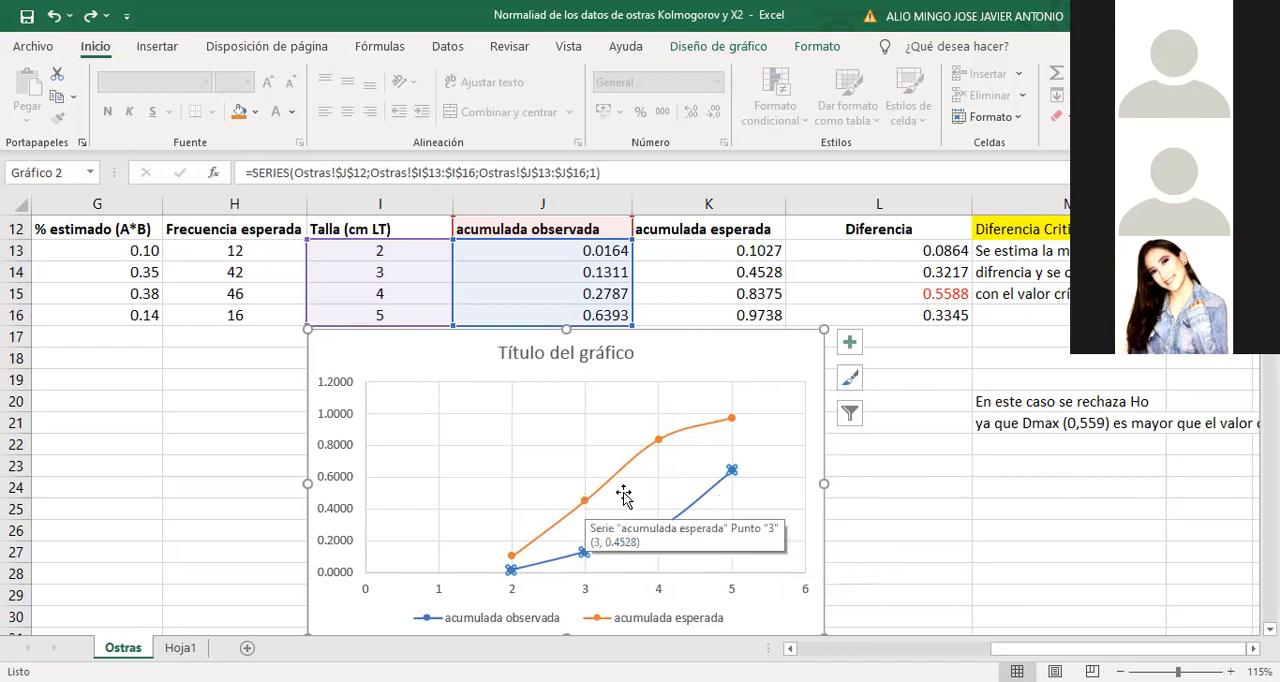
mouse_move(660, 441)
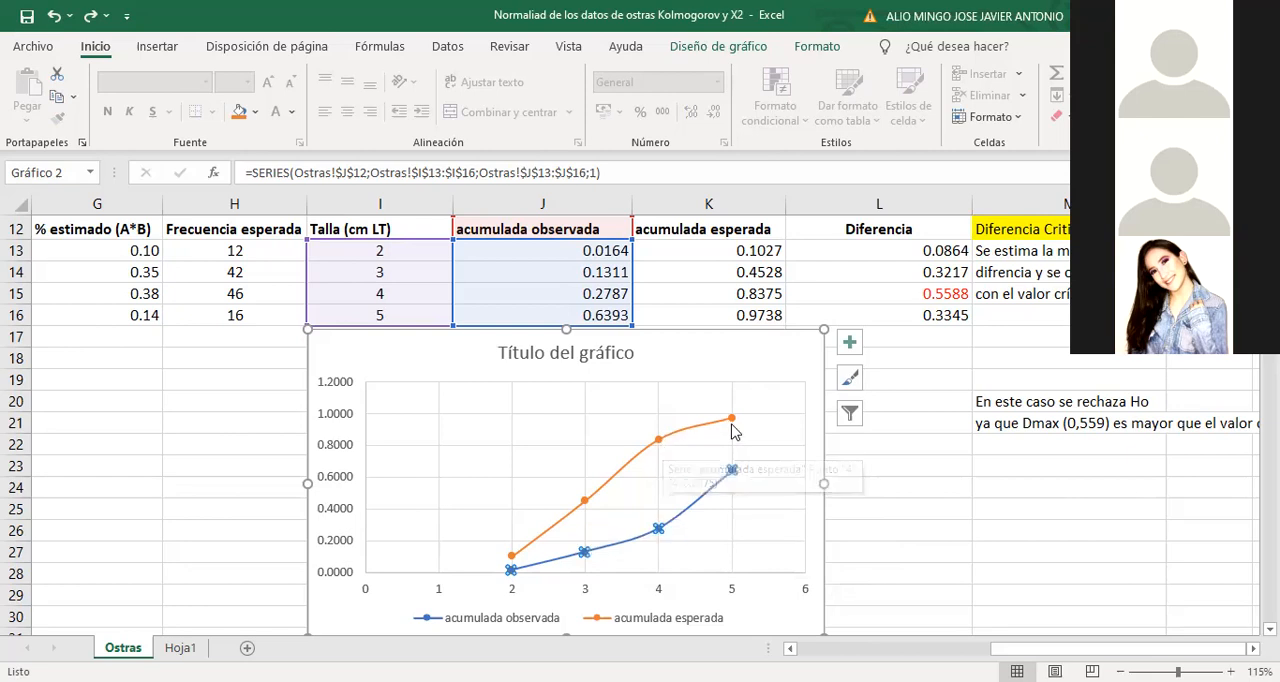
mouse_move(733, 426)
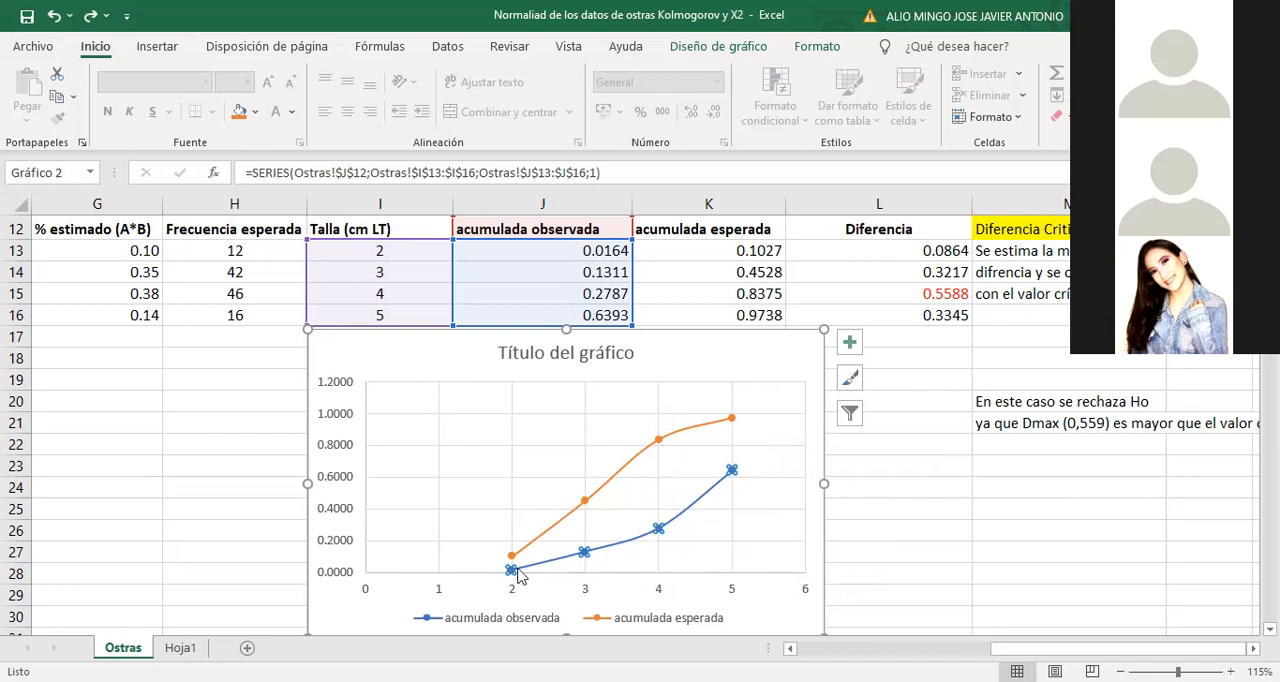
mouse_move(507, 566)
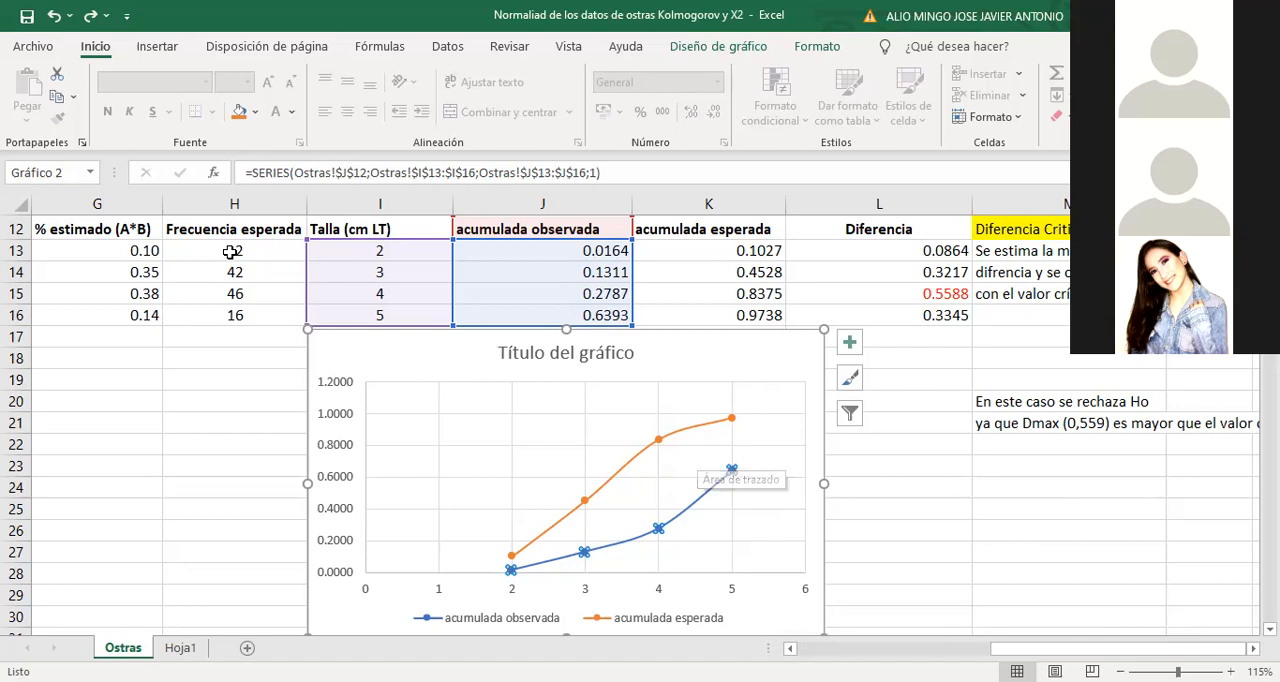
Total the expected frequencies H13:H16 in cell H17 and bring the critical difference and conclusion into view
left_click_drag(231, 251, 254, 325)
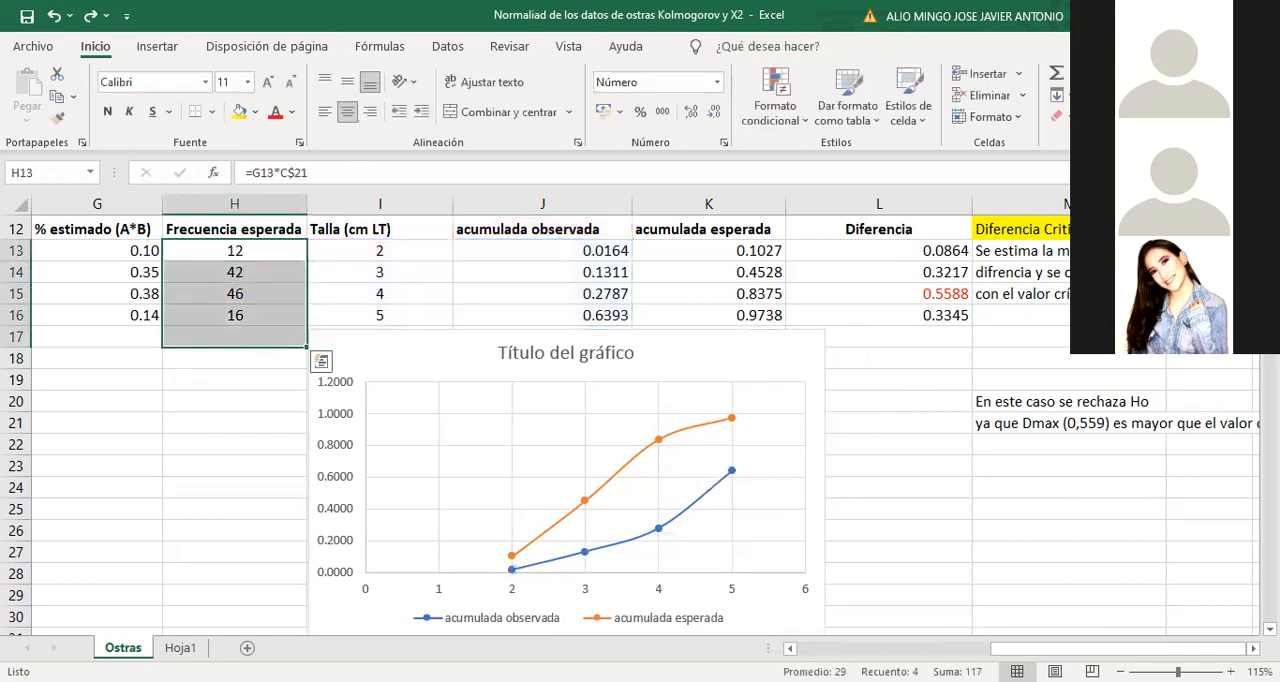
left_click(1055, 74)
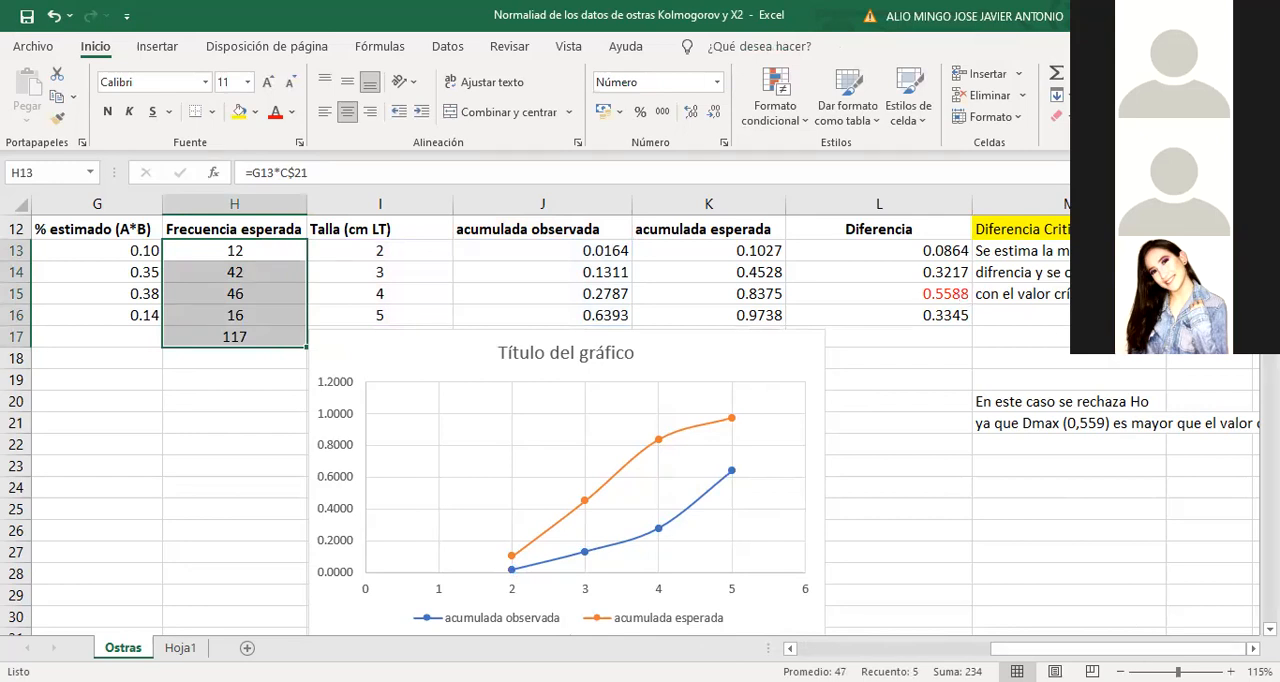
left_click(1253, 649)
left_click(1253, 649)
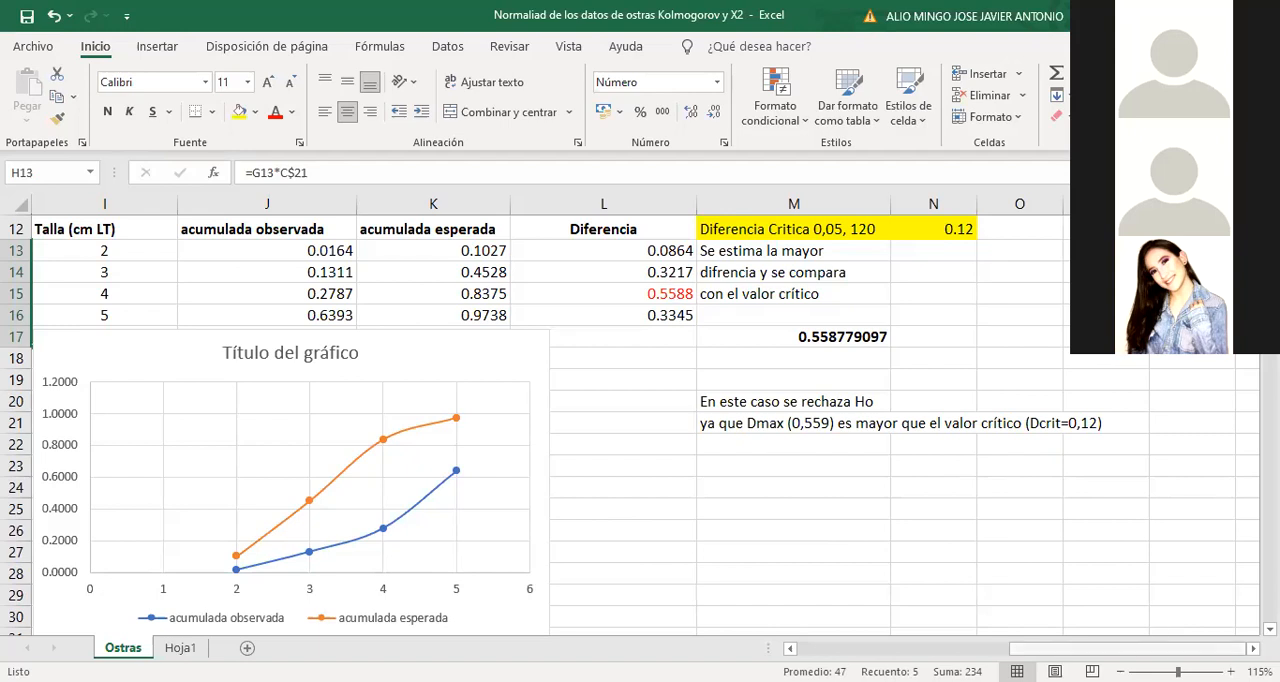
Total the observed frequencies C13:C16 in cell C17
scroll(593, 415, "left", 5)
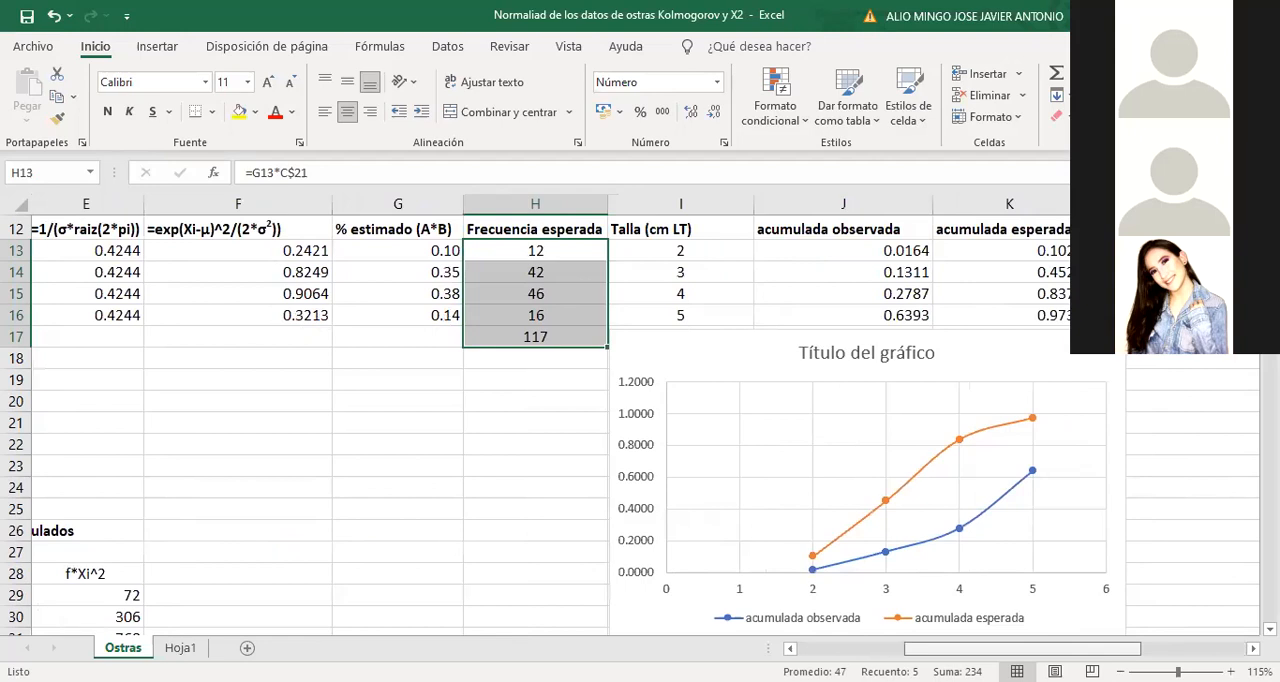
scroll(593, 415, "left", 3)
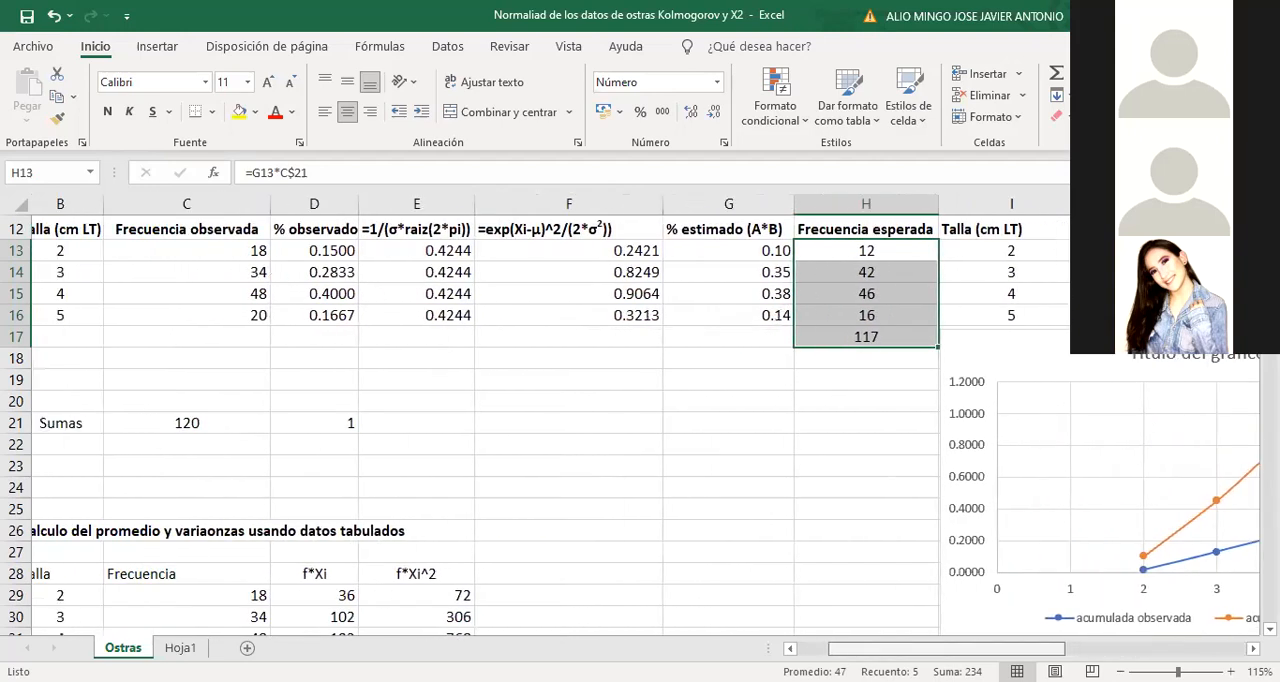
scroll(593, 415, "left", 1)
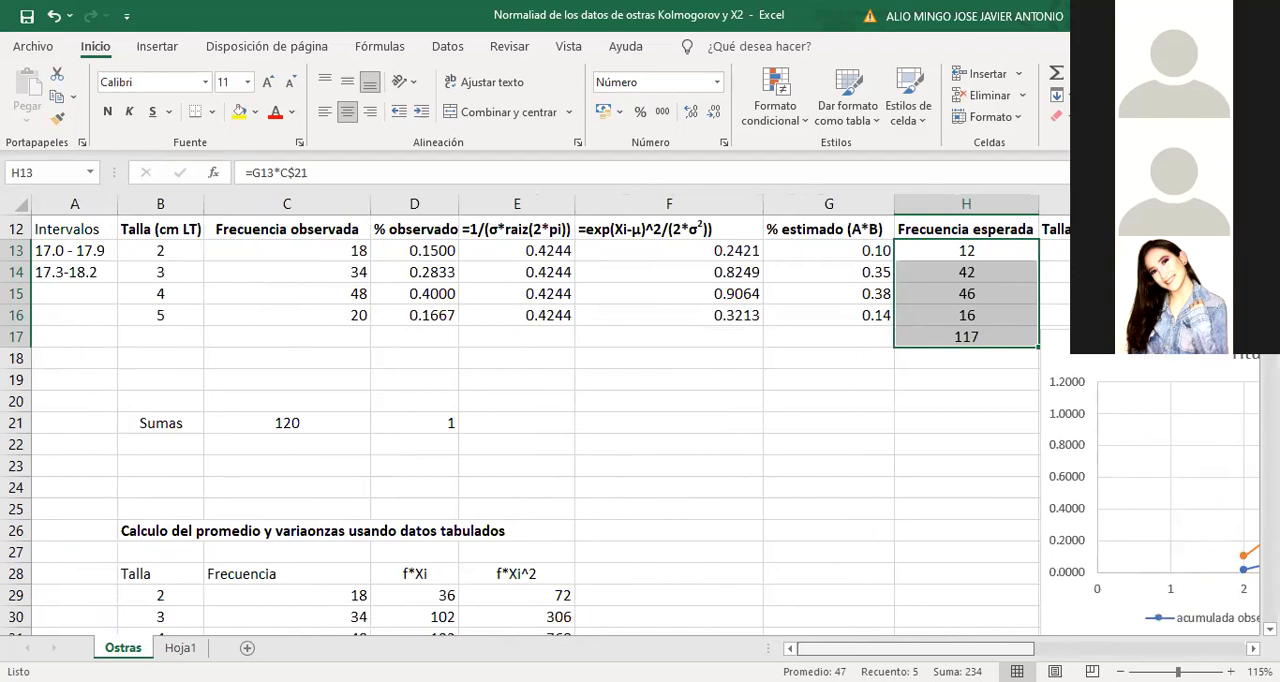
scroll(646, 425, "right", 1)
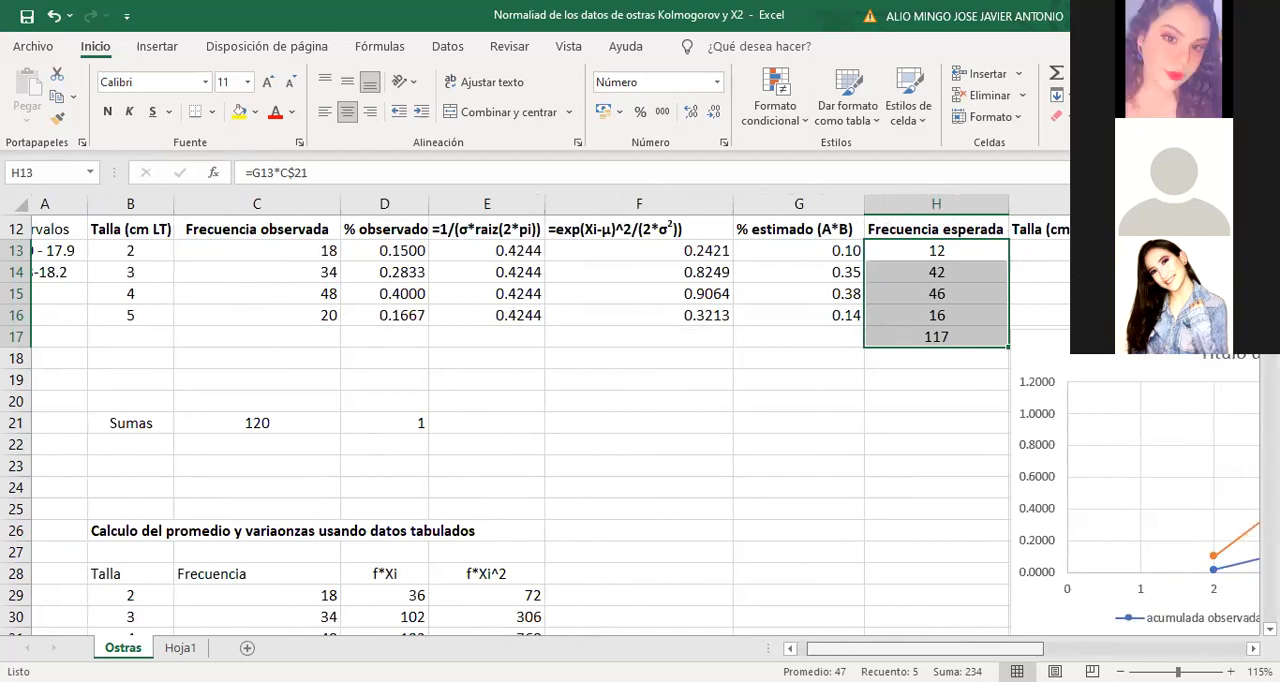
scroll(391, 331, "left", 1)
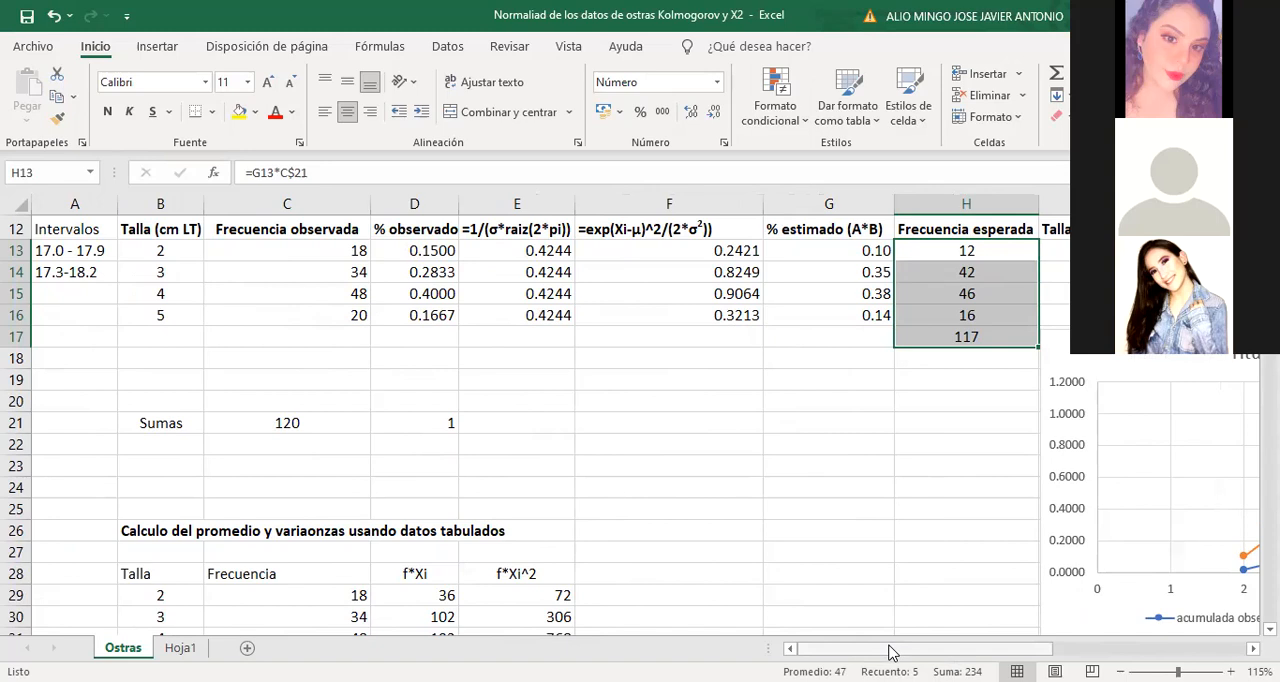
scroll(552, 455, "up", 4)
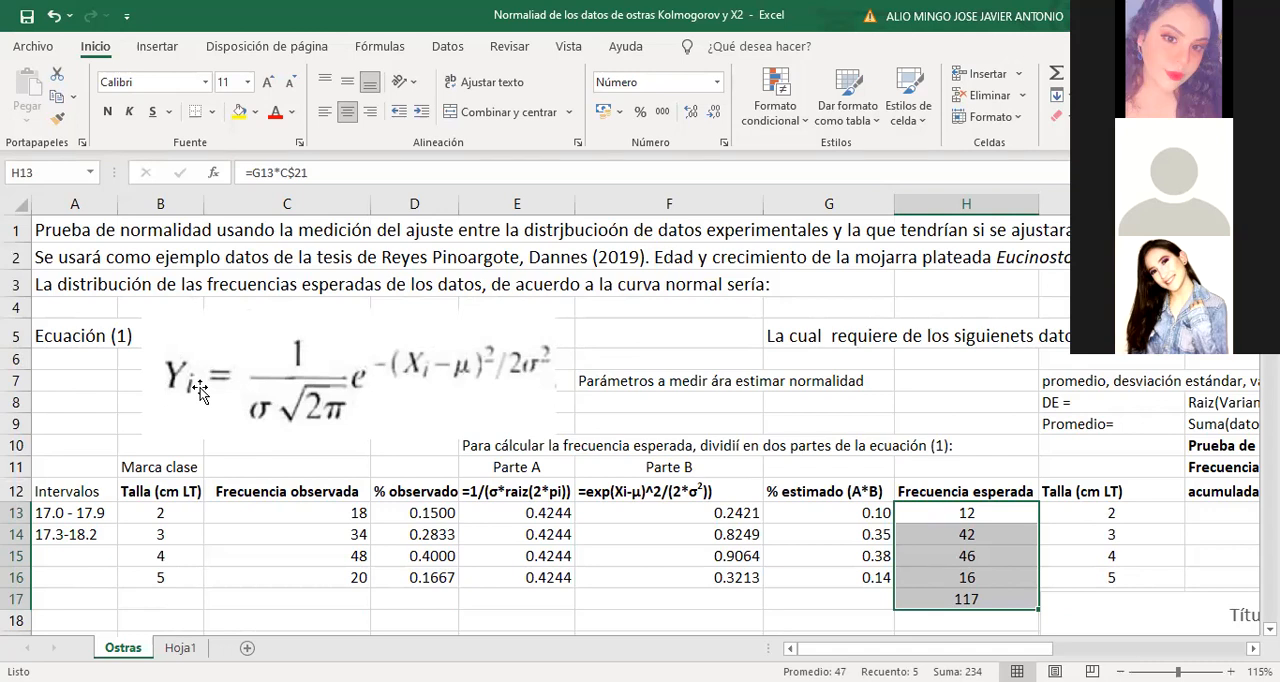
left_click_drag(339, 518, 338, 598)
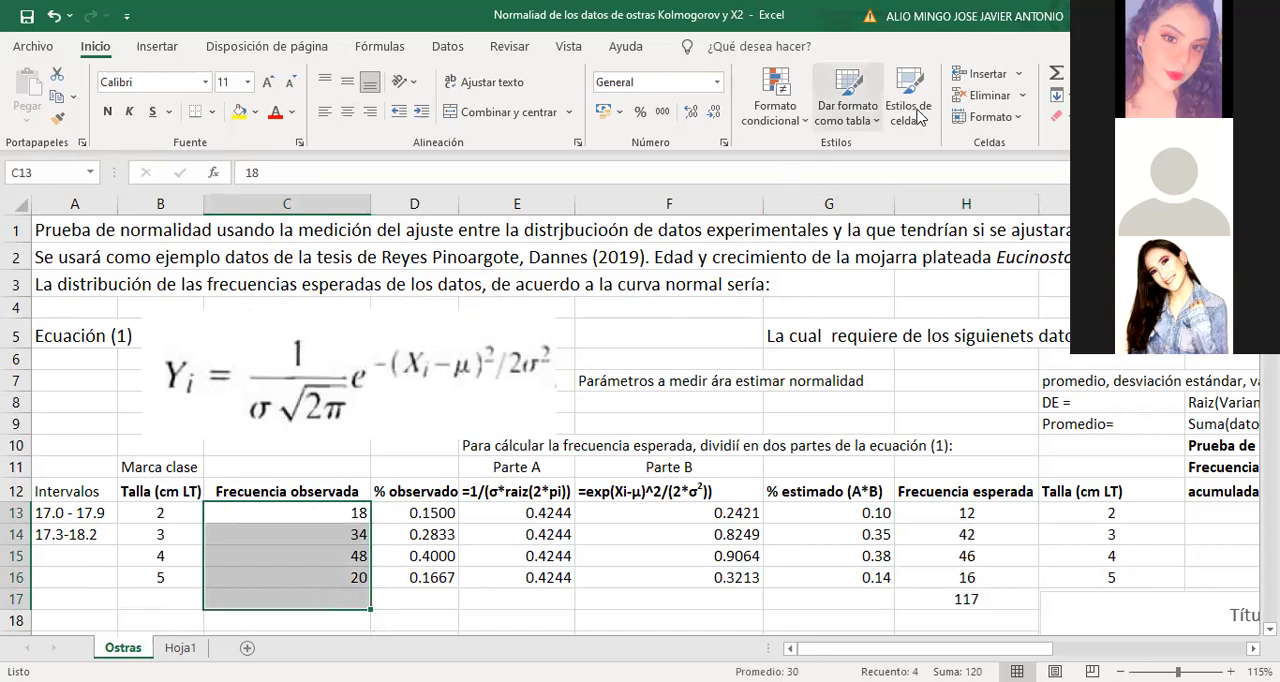
left_click(1056, 73)
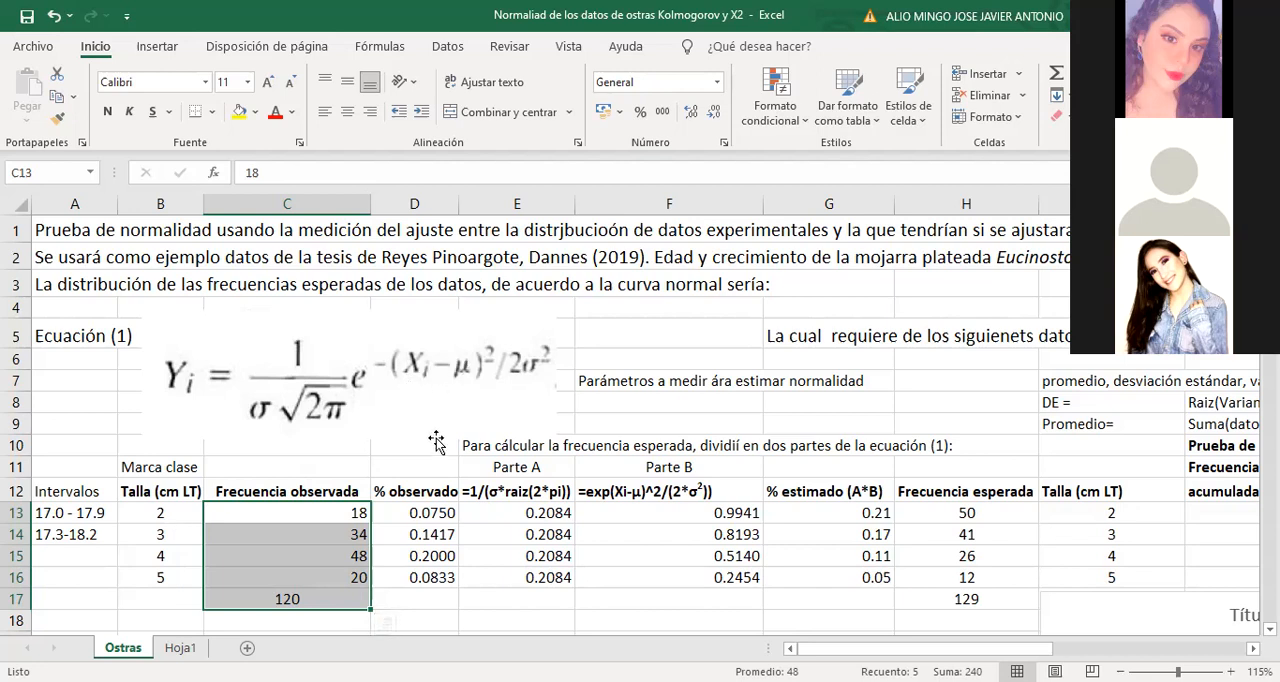
Move the Sumas row A37:E37 of the tabulated-data calculation up to A34:E34
scroll(352, 517, "down", 1)
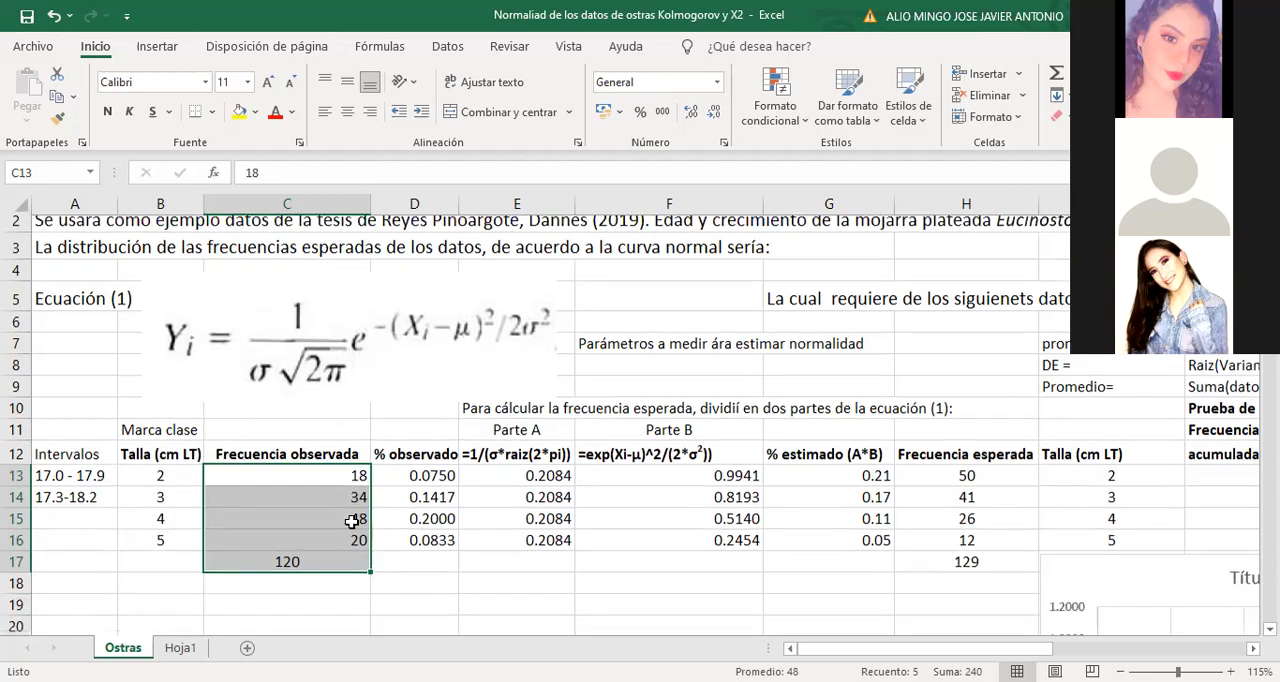
scroll(411, 477, "up", 1)
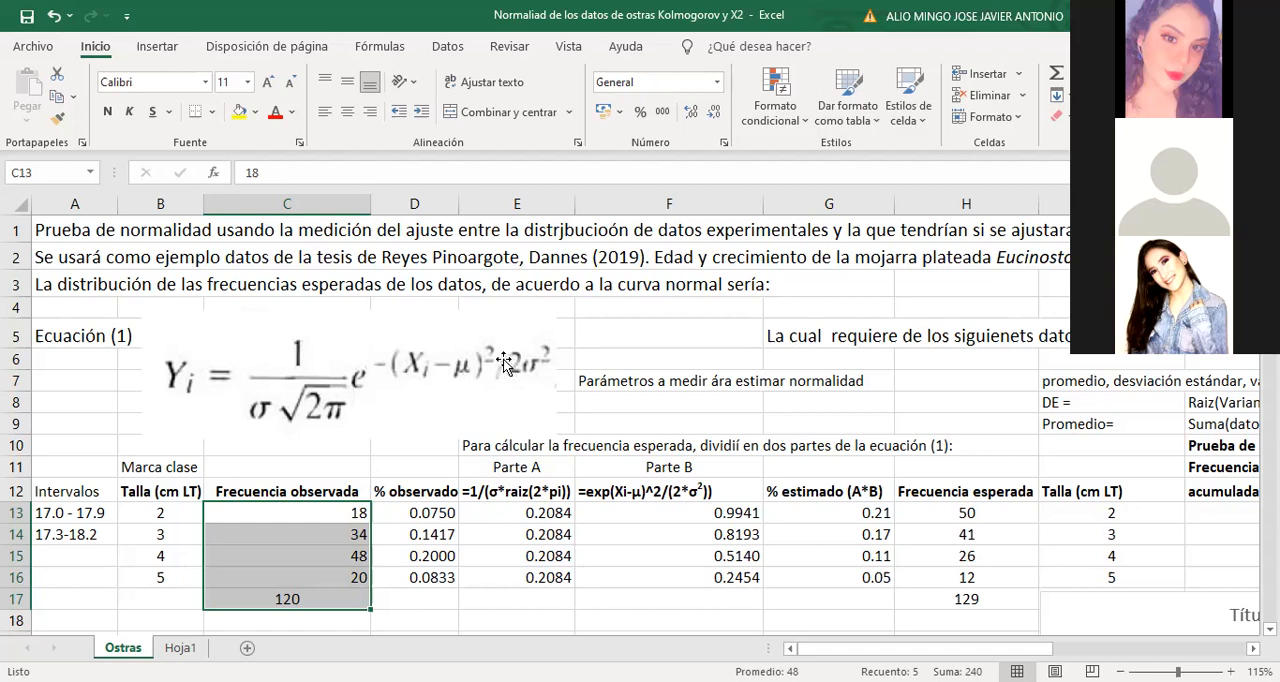
scroll(504, 362, "down", 1)
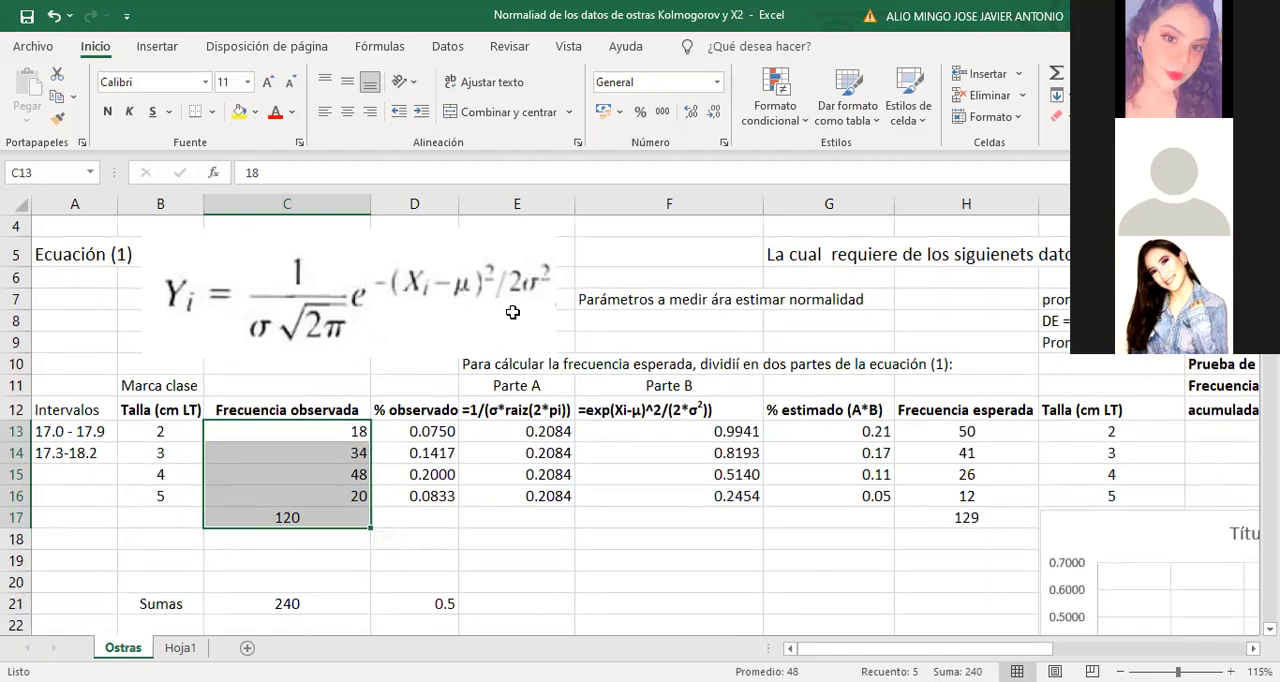
scroll(512, 312, "down", 5)
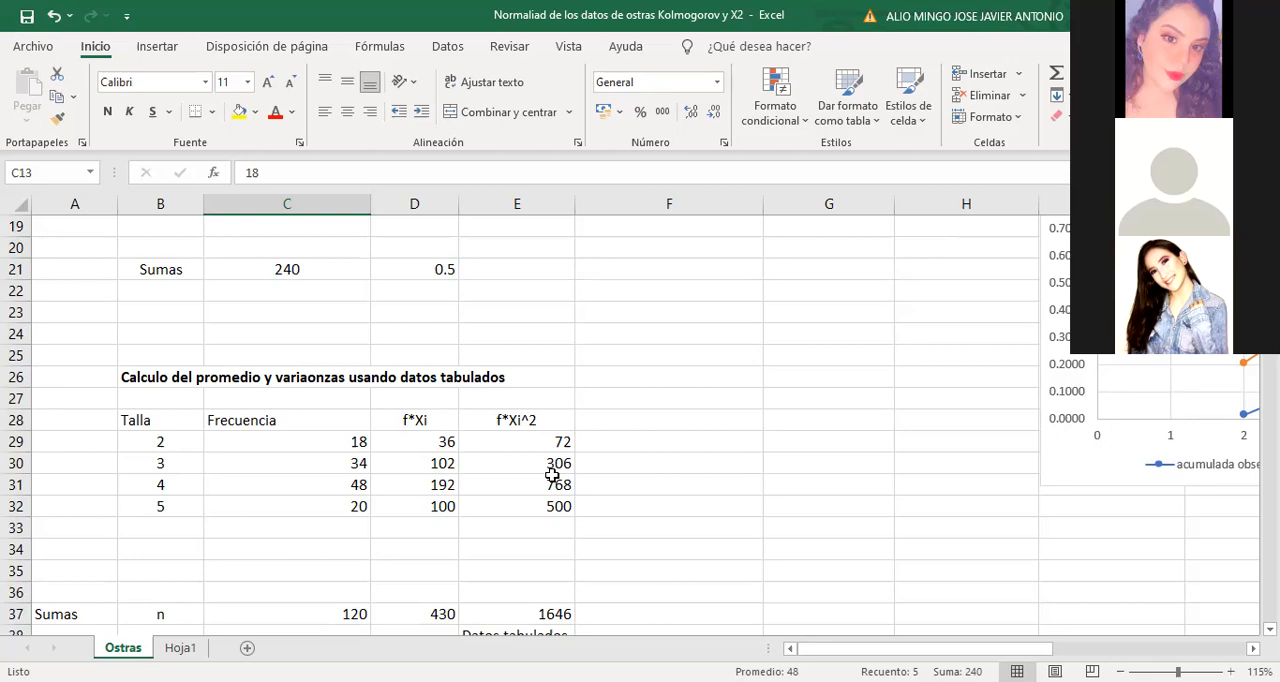
scroll(591, 481, "down", 1)
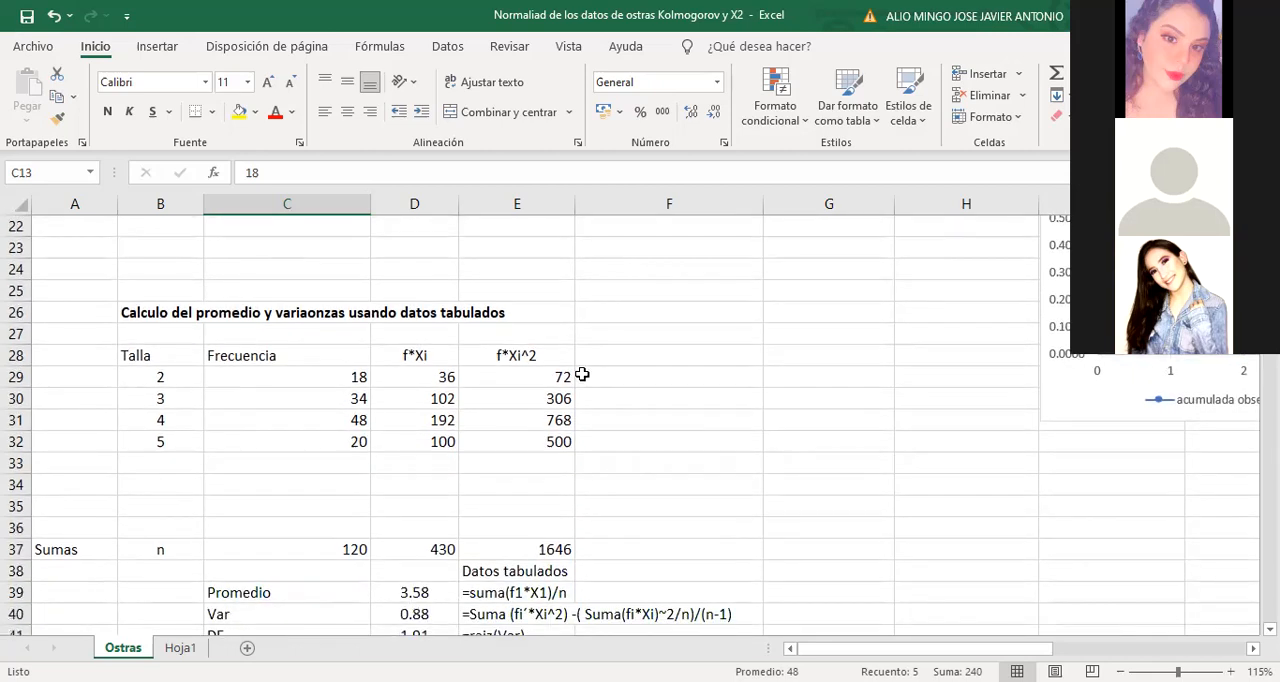
left_click_drag(70, 552, 531, 483)
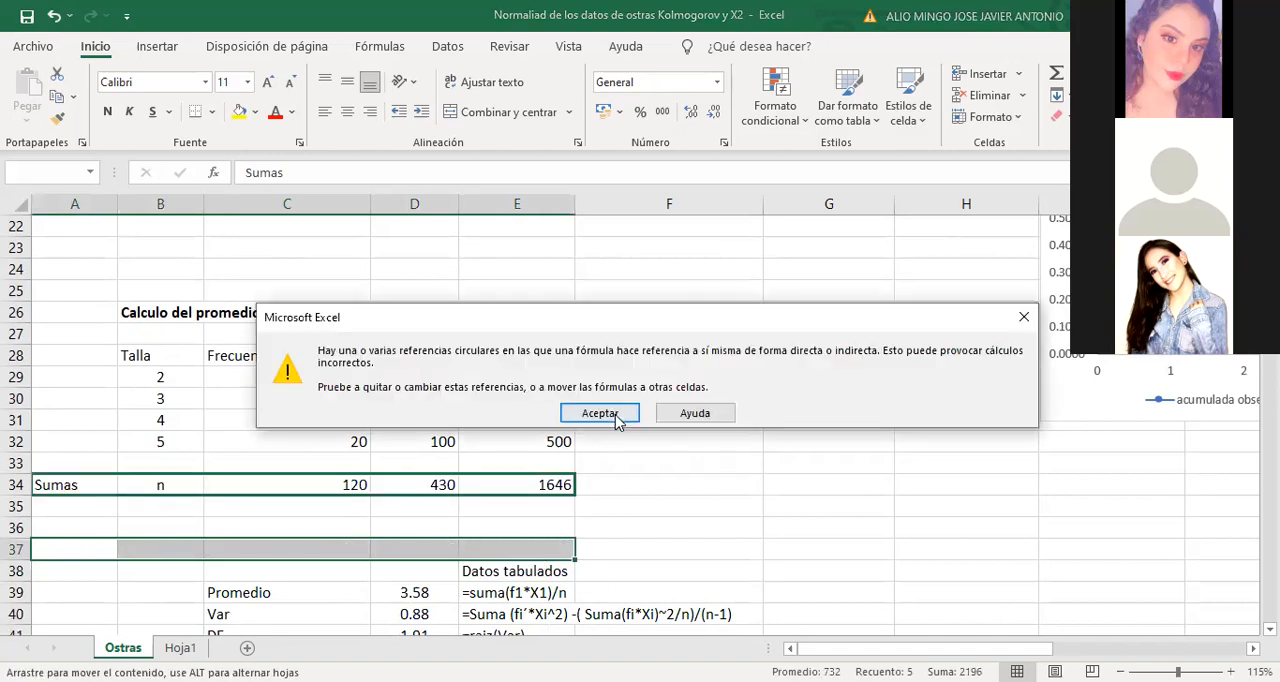
left_click(614, 414)
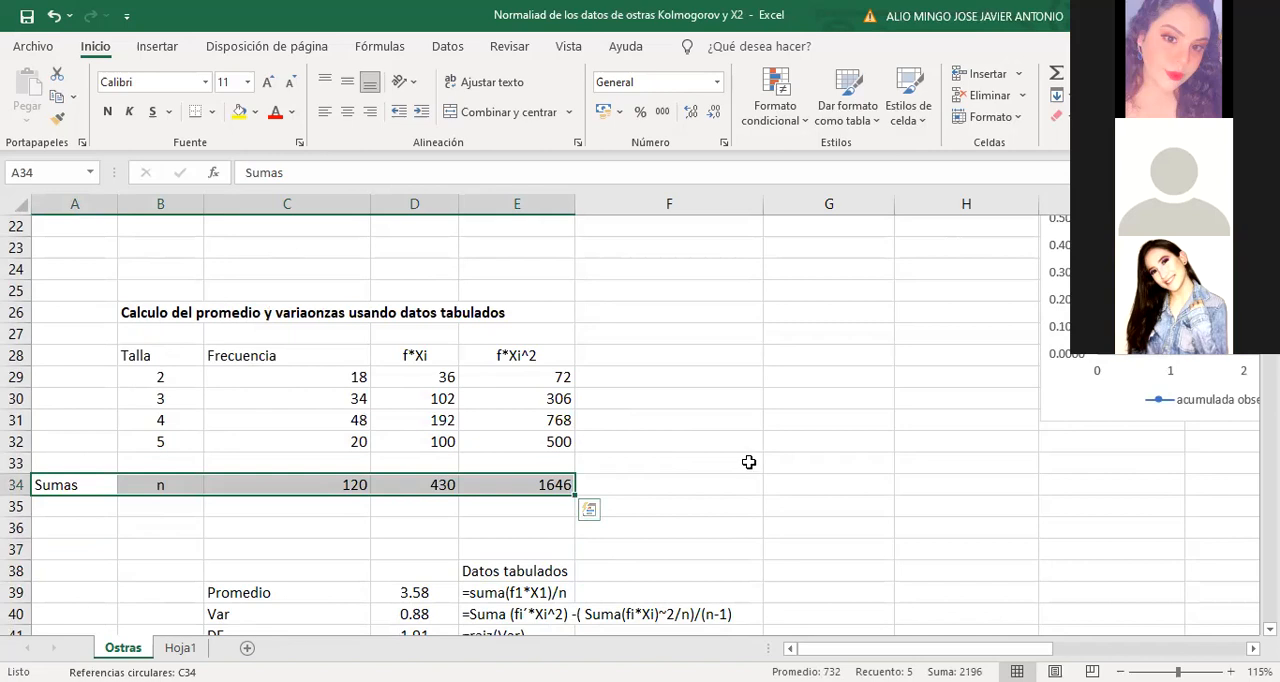
Calculate the mean of the tabulated data in cell F39 with the formula =(18*2+34*3+48*4+20*5)/120
scroll(749, 462, "down", 1)
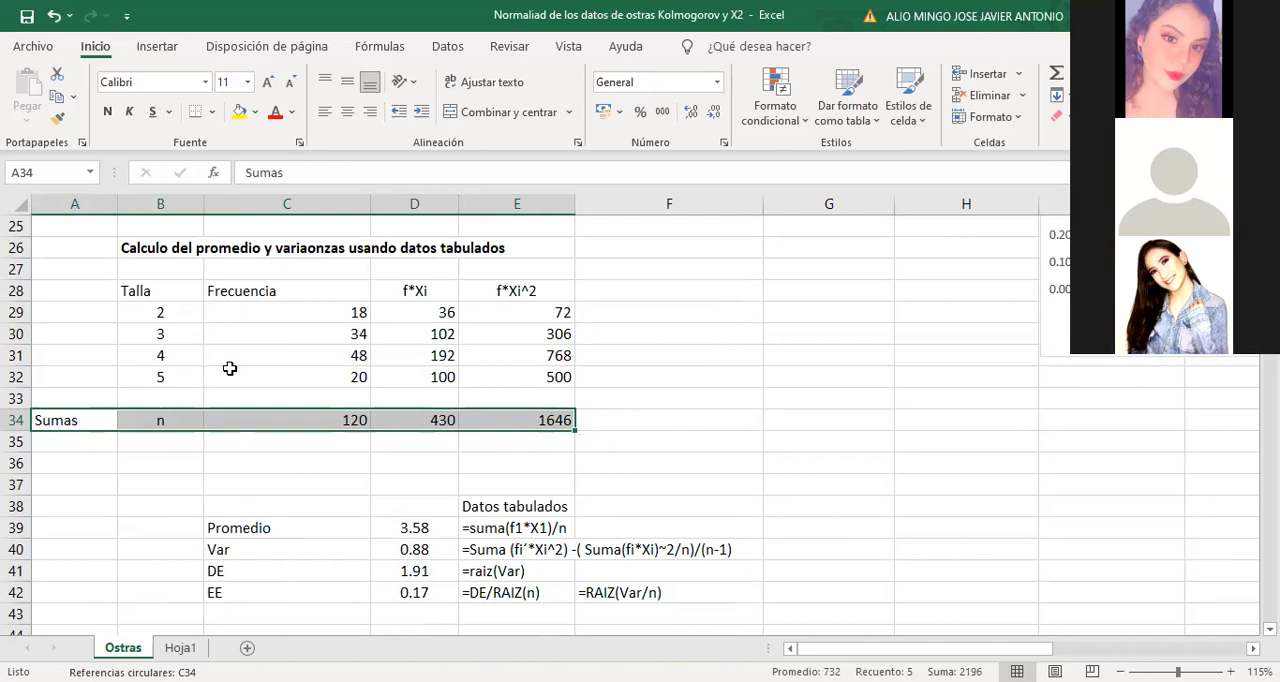
left_click(250, 528)
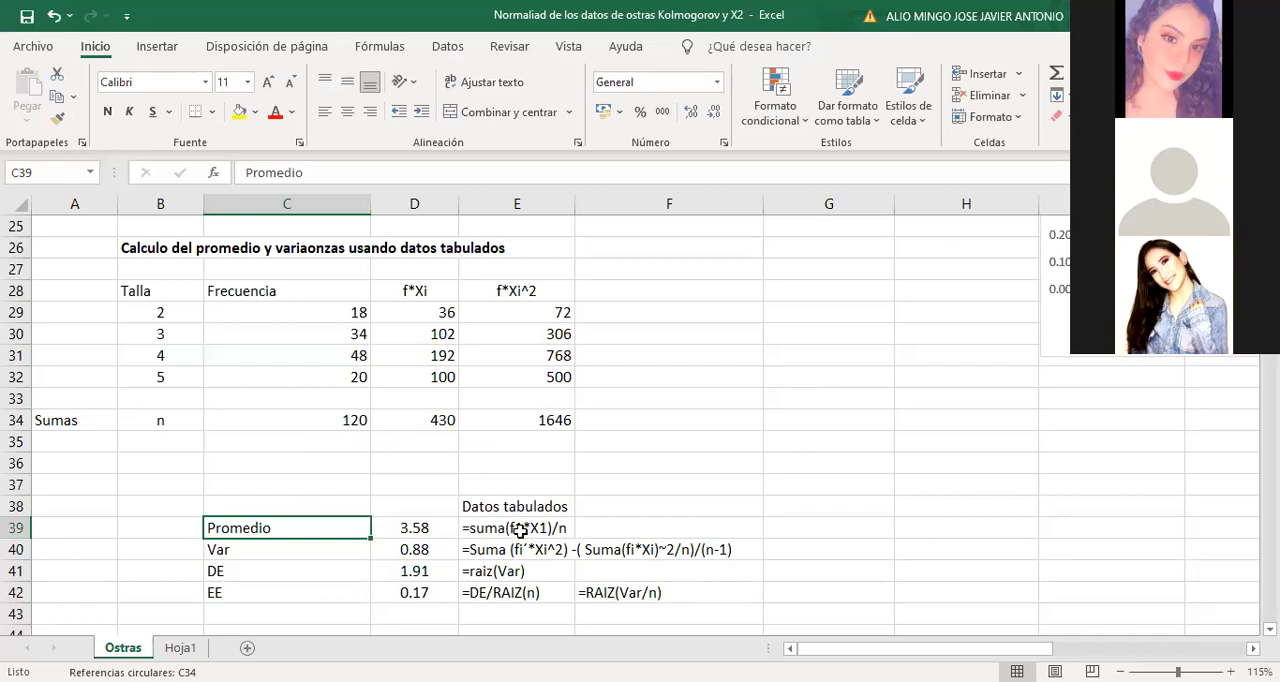
left_click(621, 533)
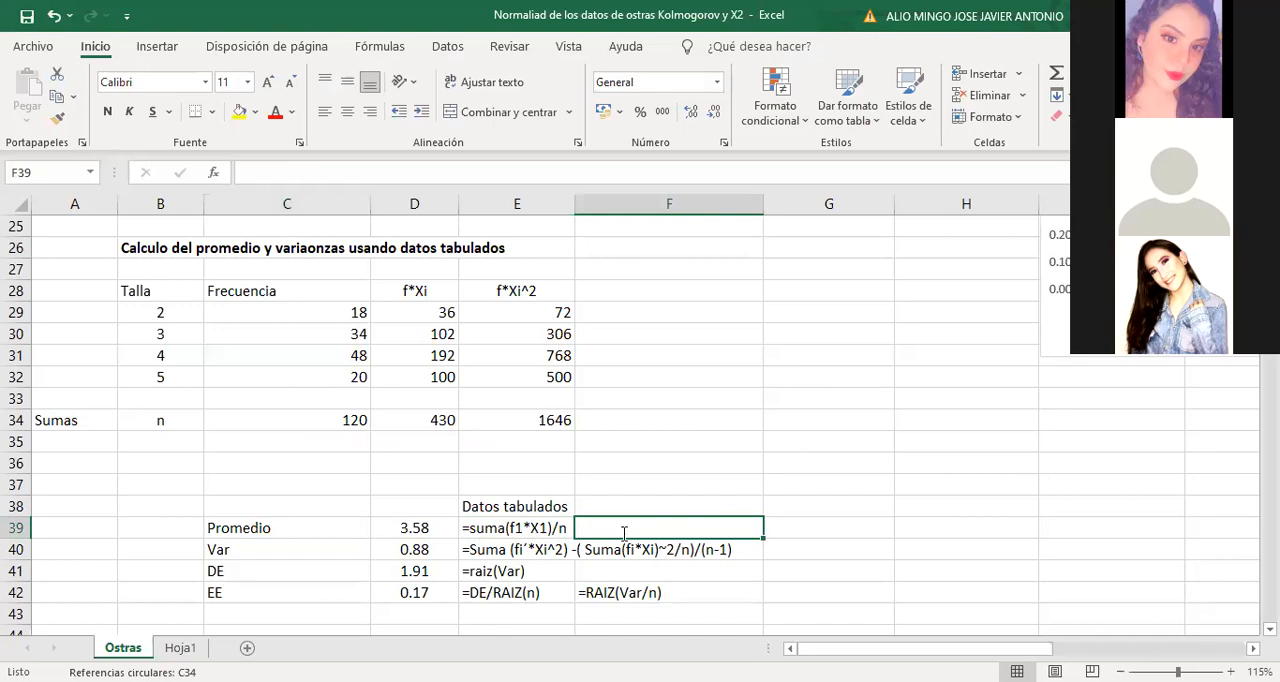
type("=")
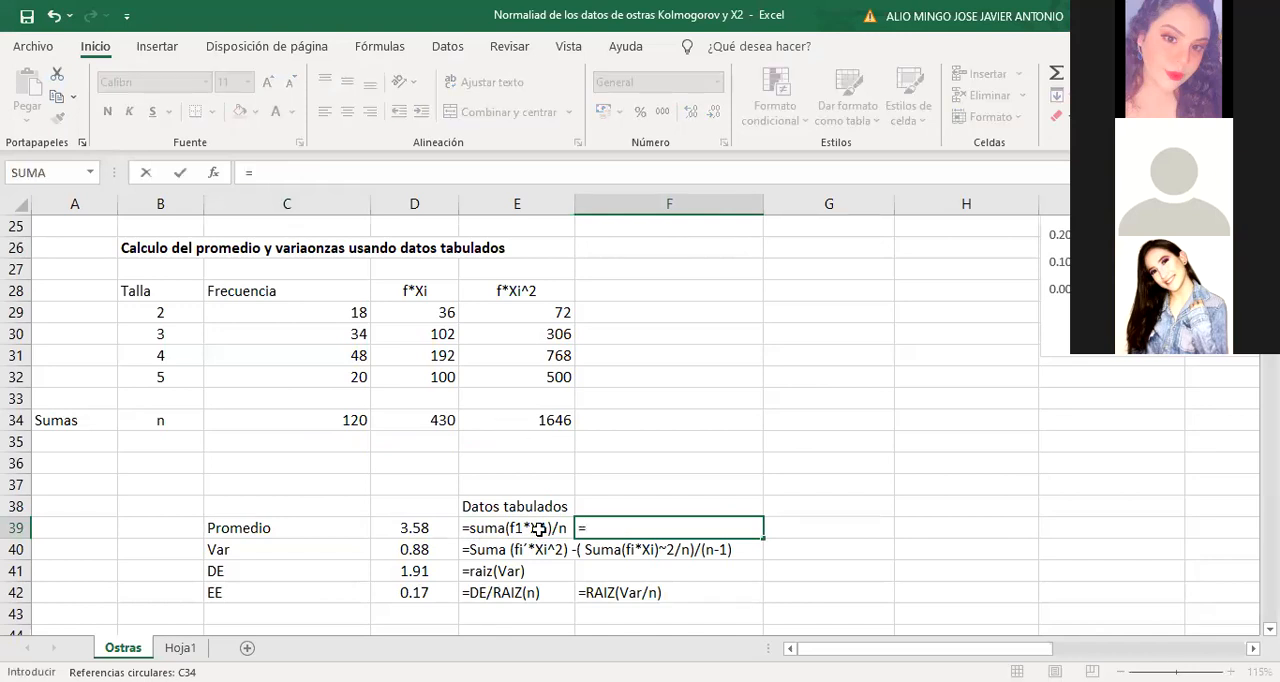
type("18*2+34")
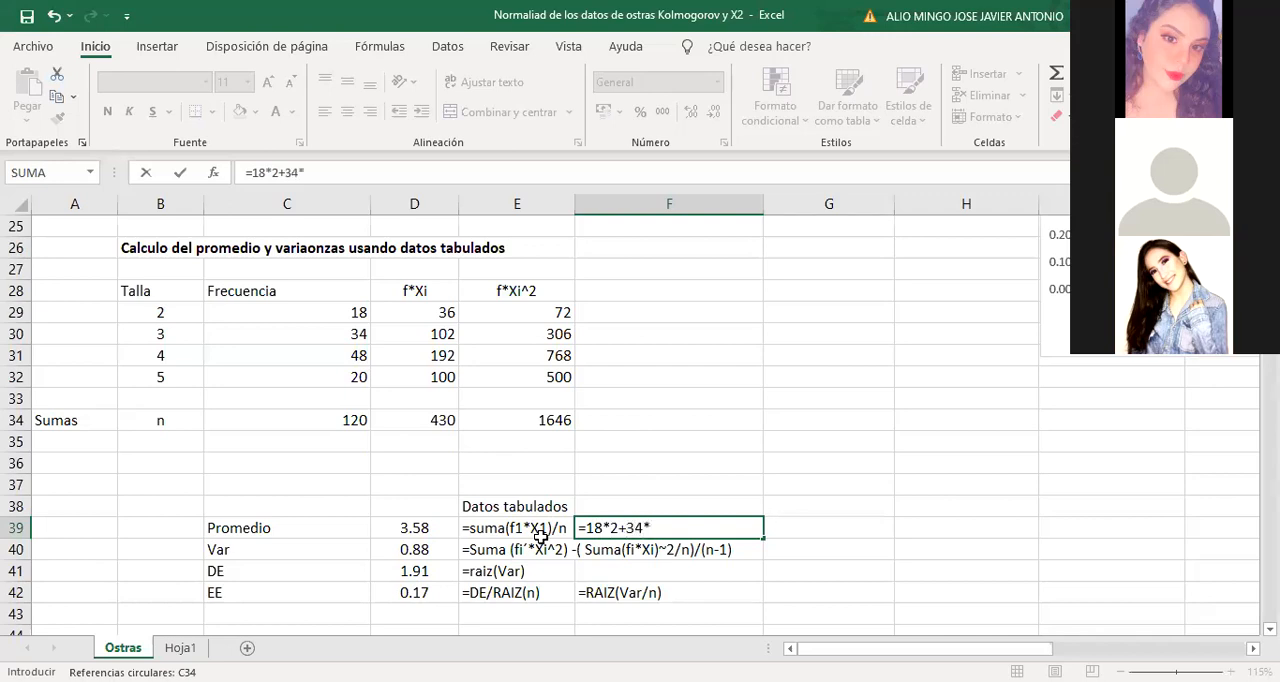
type("*3+48*4")
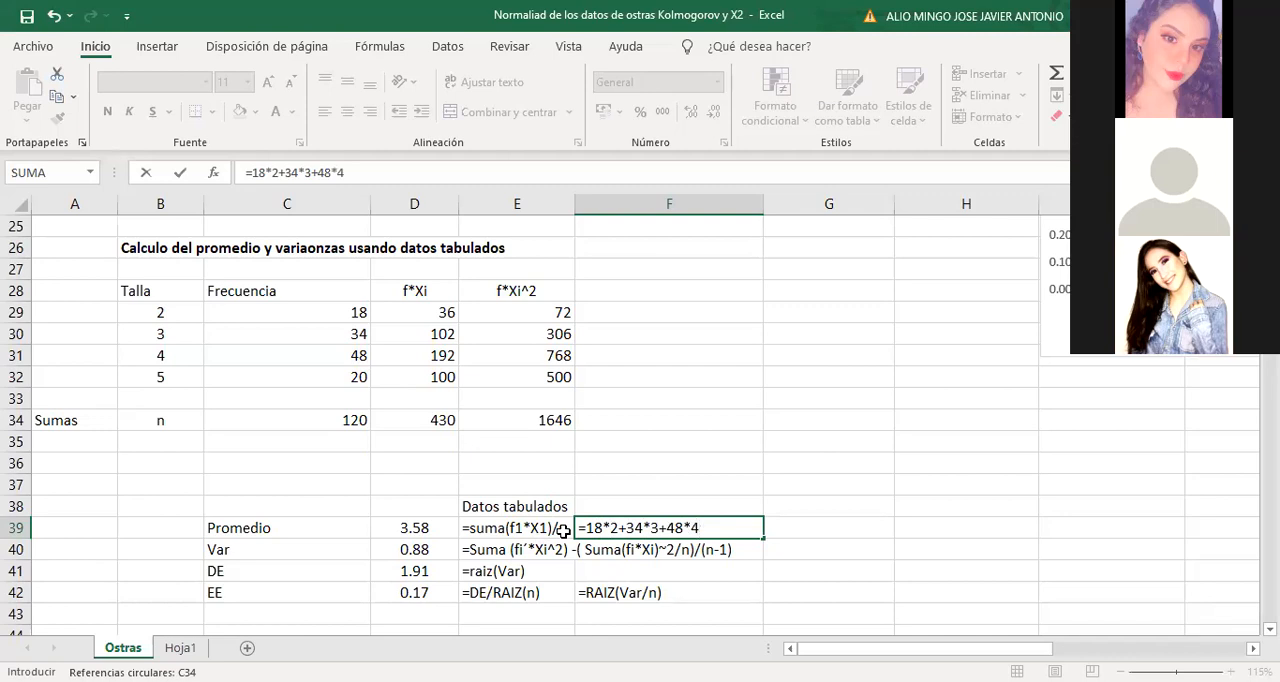
type("+20*5)/")
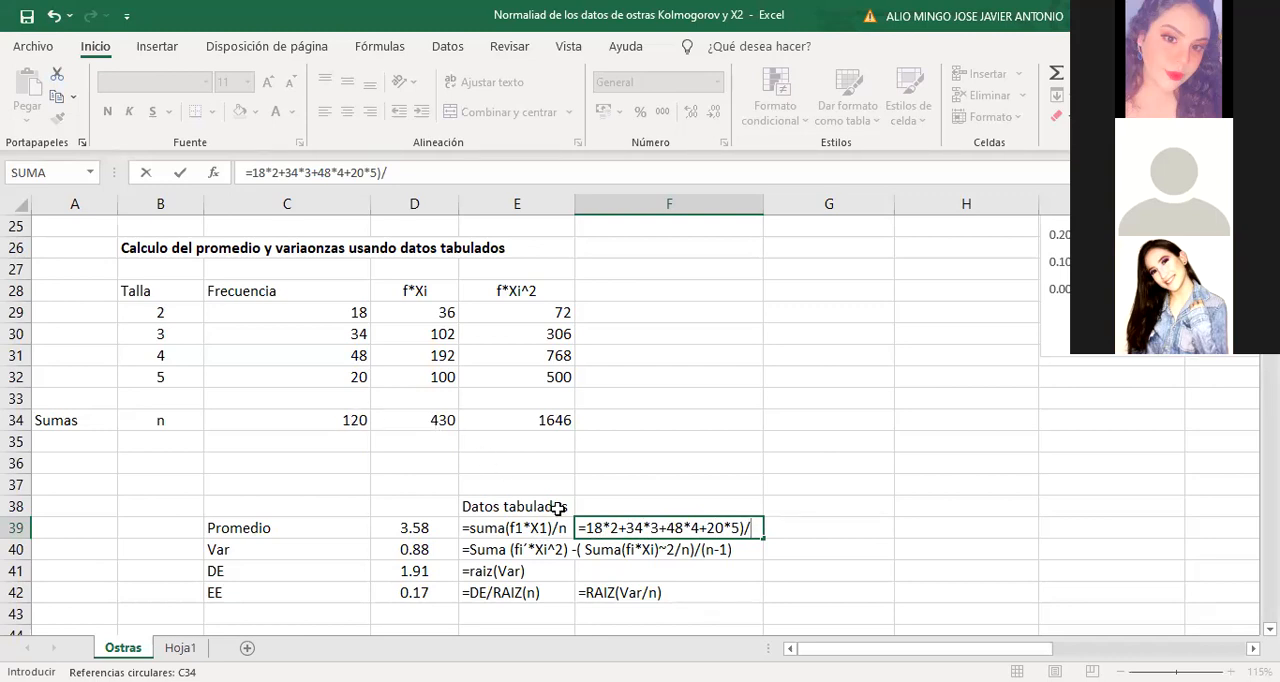
type("20")
left_click(588, 527)
type("(")
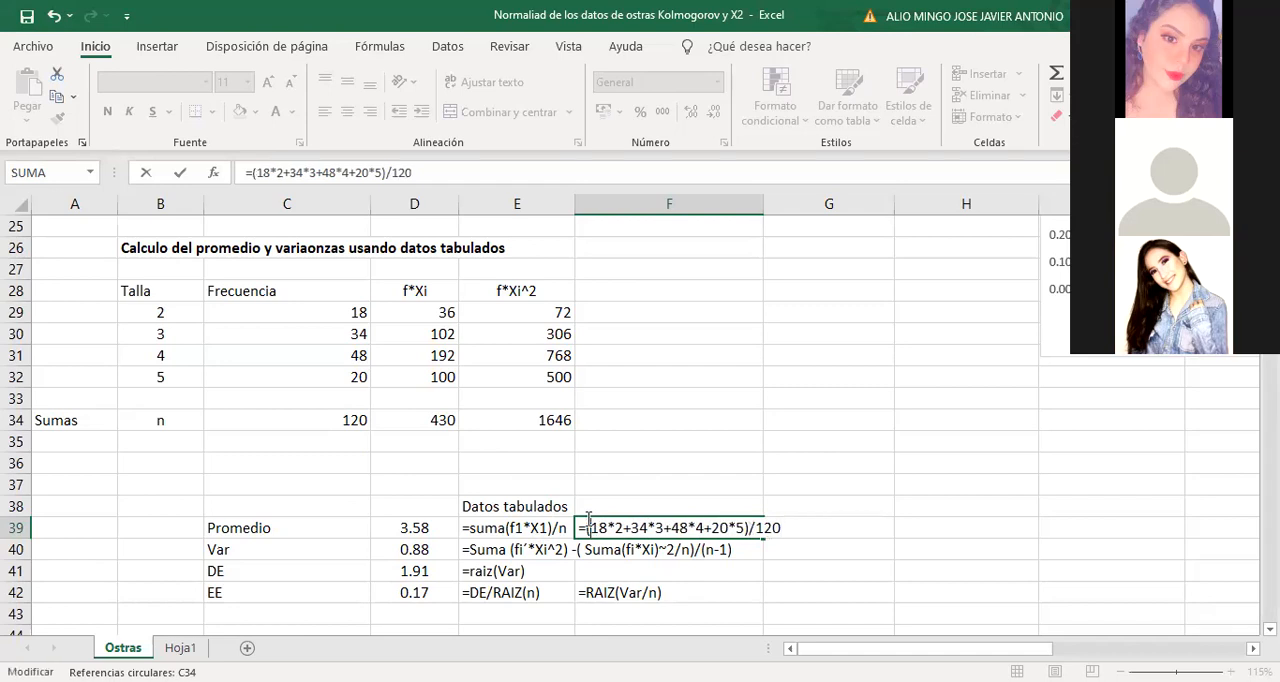
key("Return")
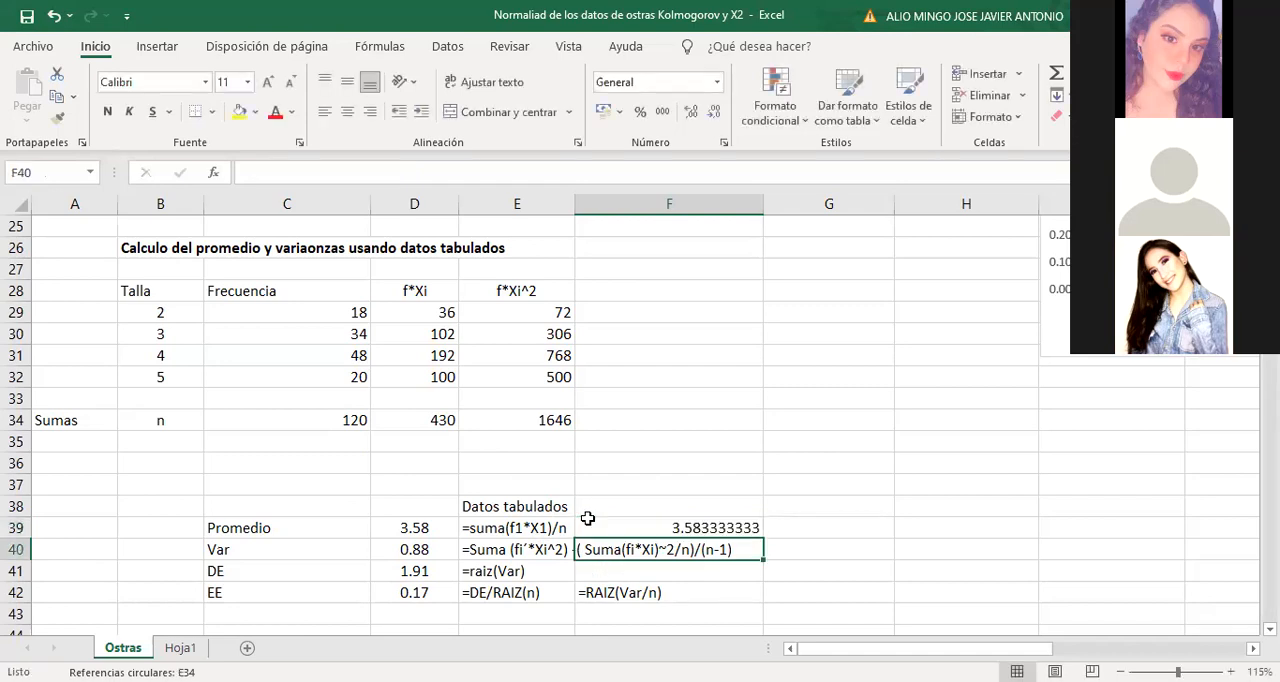
Show the calculated mean in cell F39 with two decimal places
left_click(678, 530)
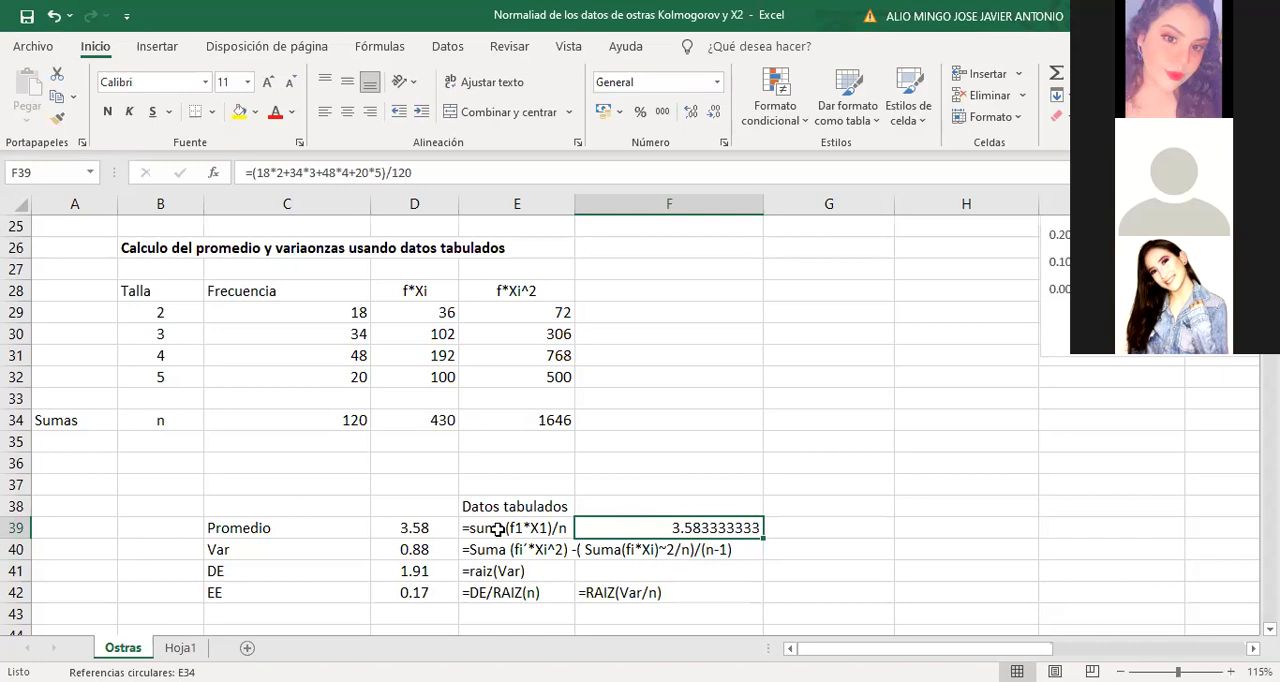
left_click(715, 113)
left_click(715, 113)
left_click(715, 113)
left_click(715, 113)
left_click(715, 113)
left_click(715, 113)
left_click(715, 113)
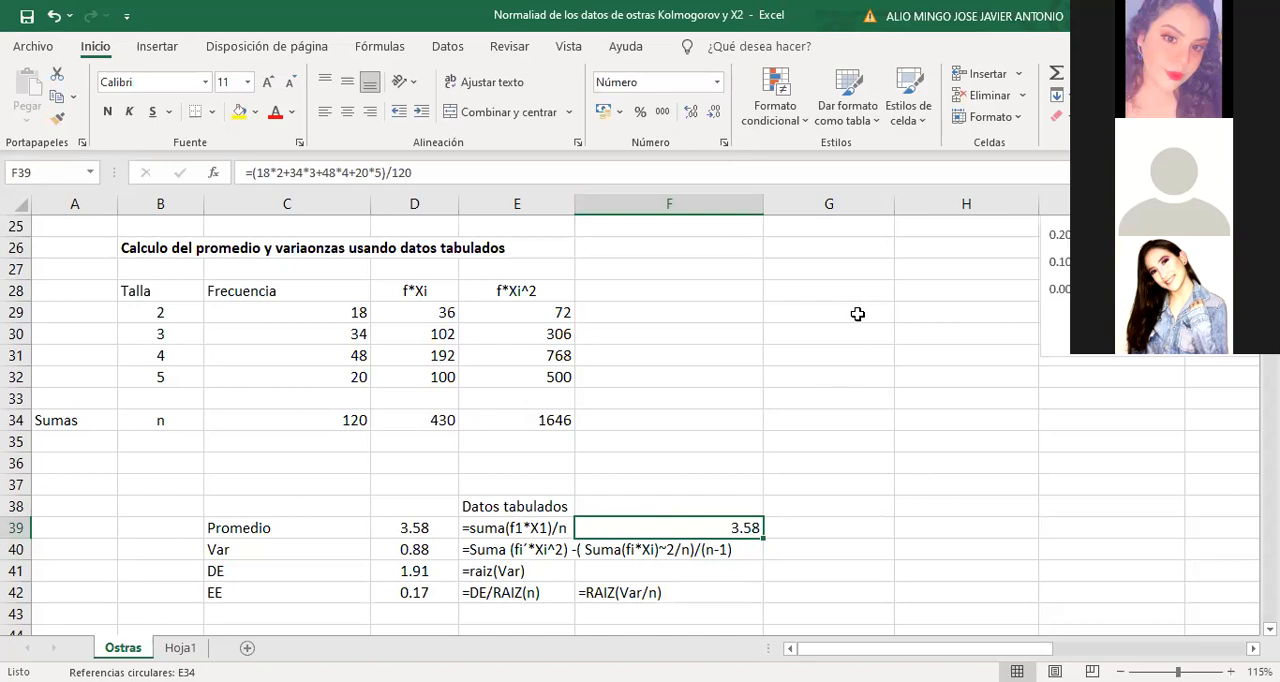
Enter the size value 2 in each of the cells G29 to G33
left_click(864, 316)
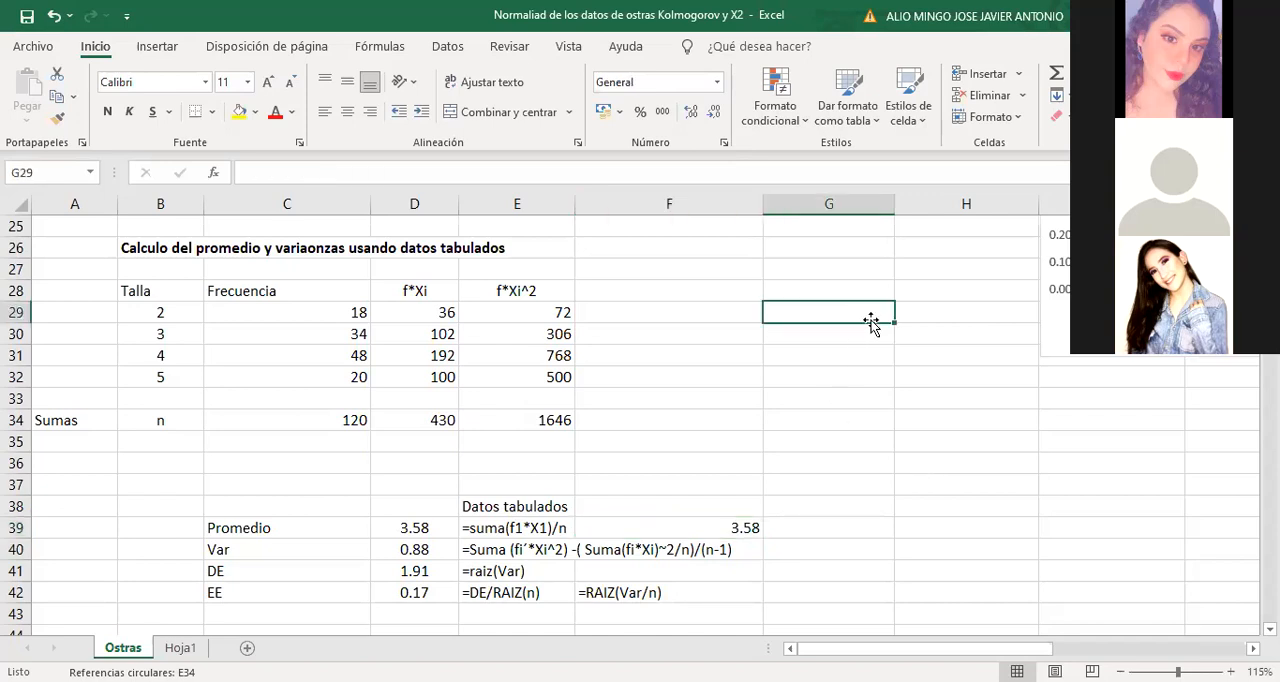
double_click(868, 325)
type("2")
key("Return")
type("2")
key("Return")
type("2")
key("Return")
type("2")
key("Return")
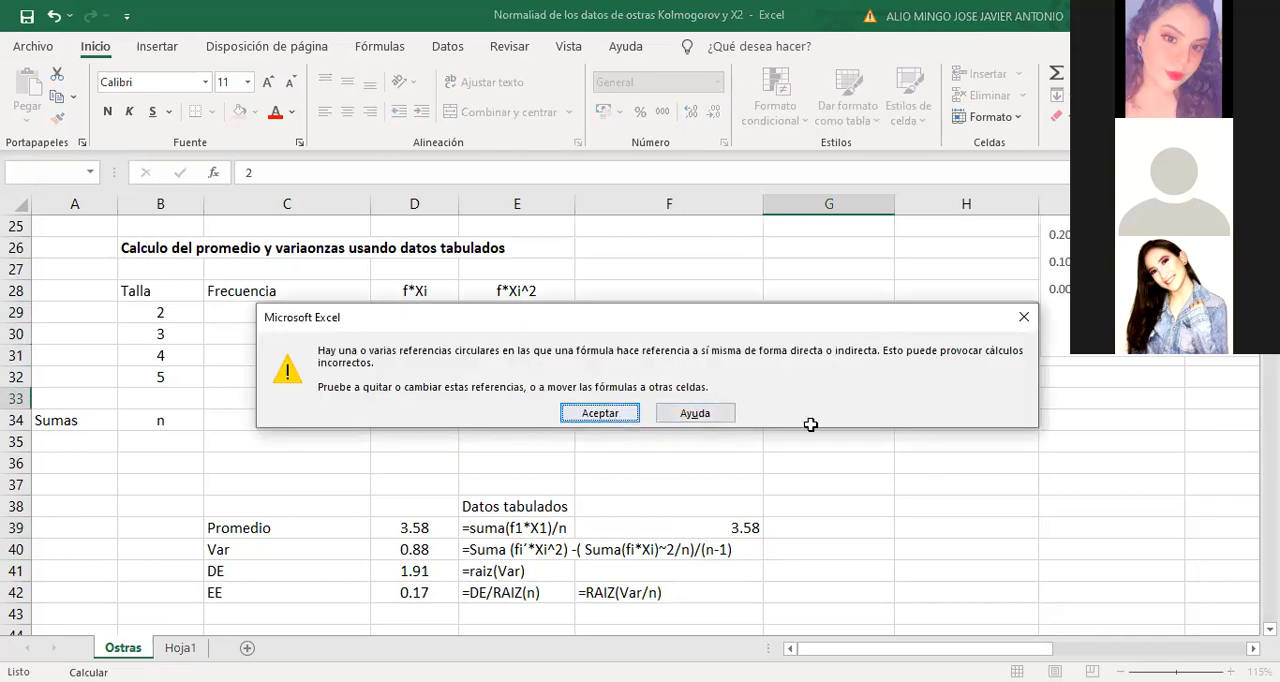
key("Return")
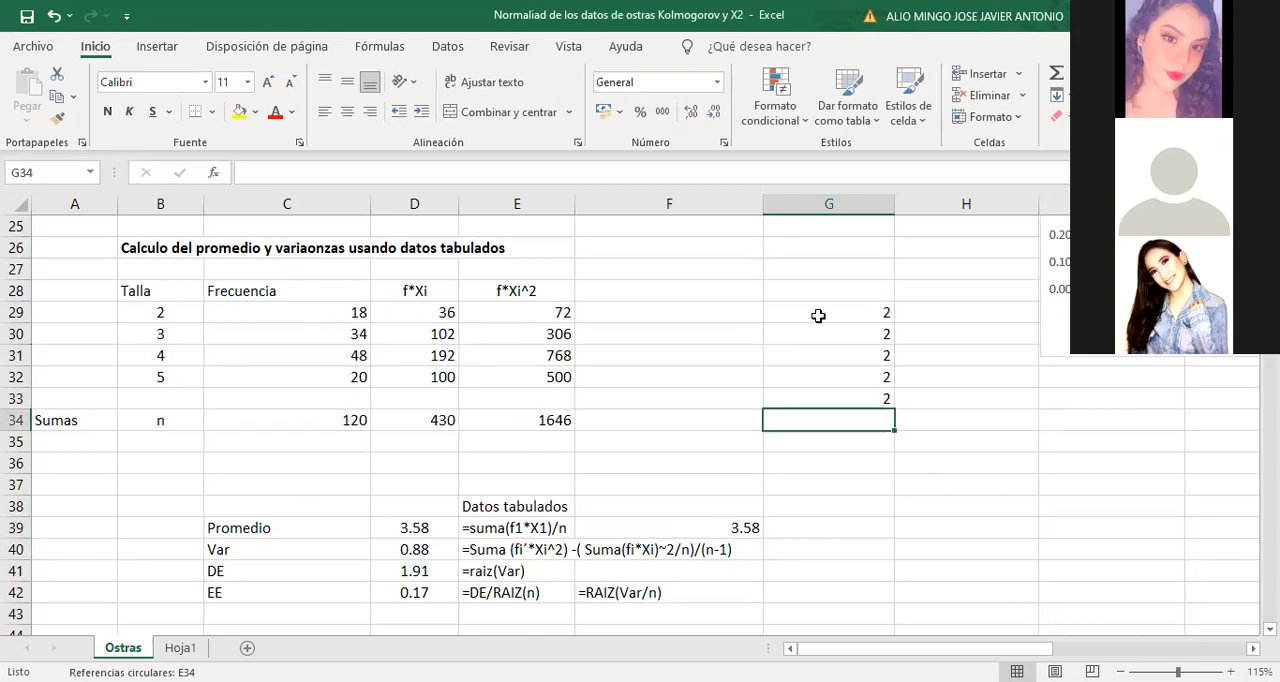
Continue the list of individual sizes with the value 3 in each of the cells G34 to G38
type("3")
key("Return")
type("3")
key("Return")
type("3")
key("Return")
type("3 3")
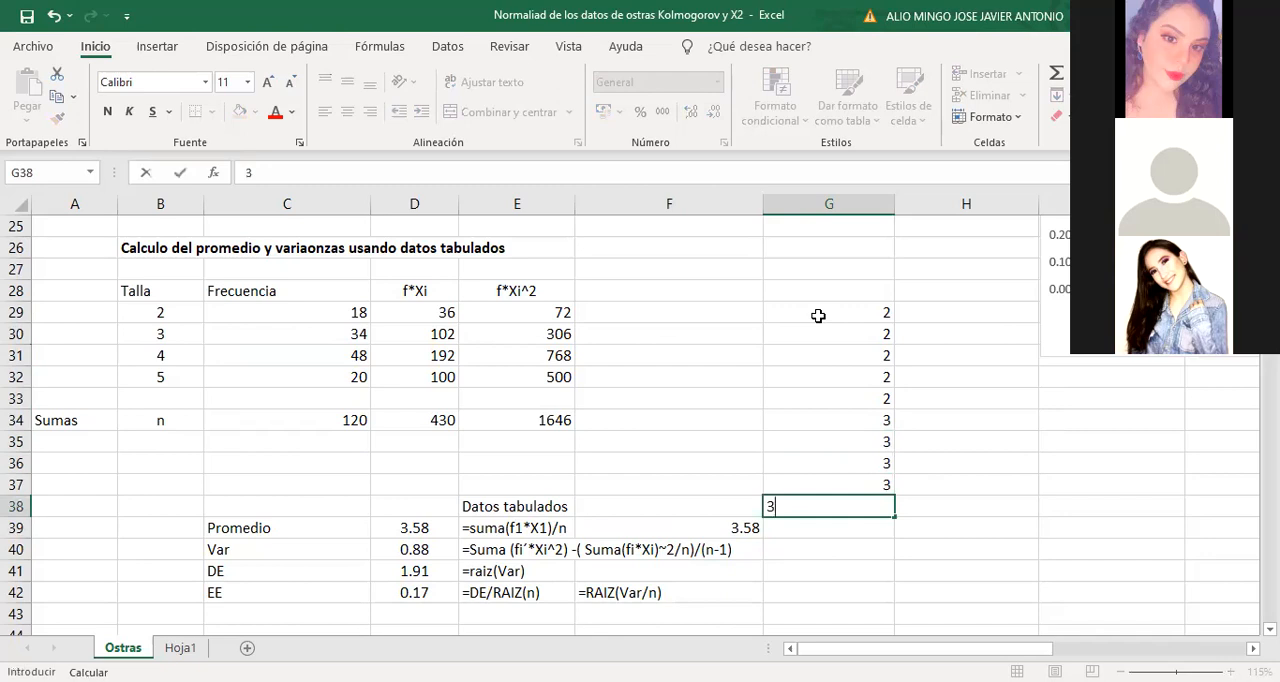
key("Return")
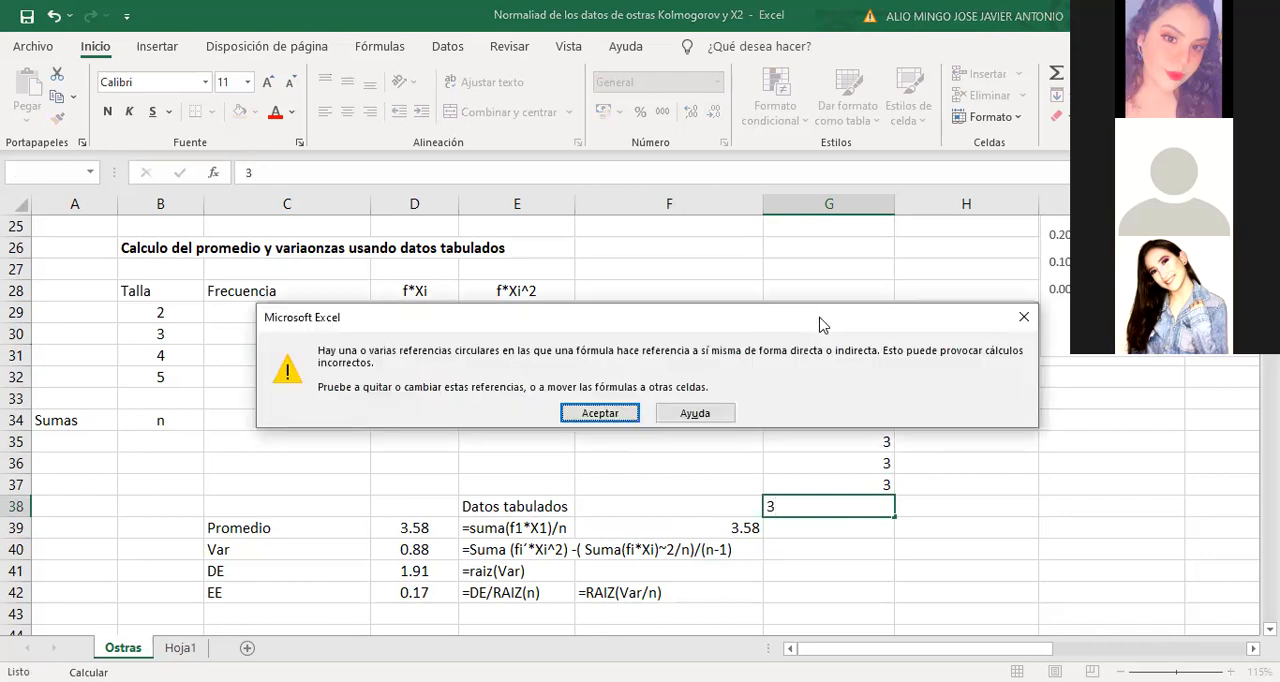
key("Return")
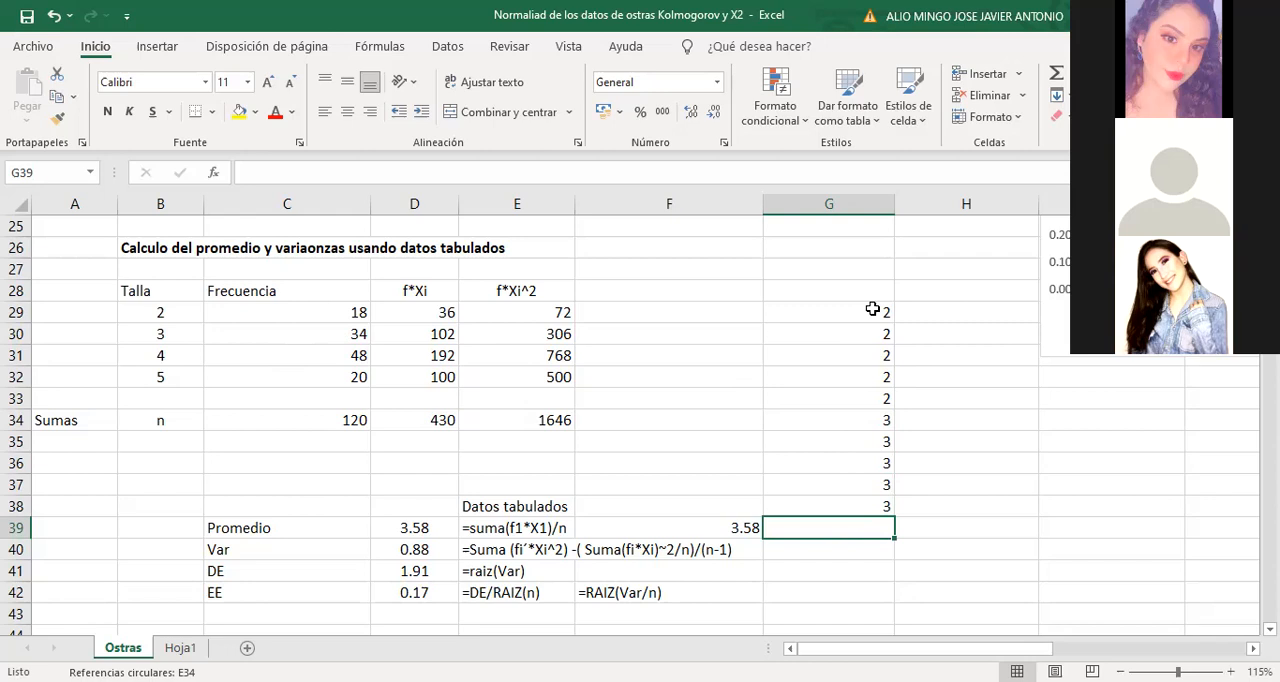
Calculate the average of the individual sizes listed in column G in cell G40 with the PROMEDIO function
left_click(886, 548)
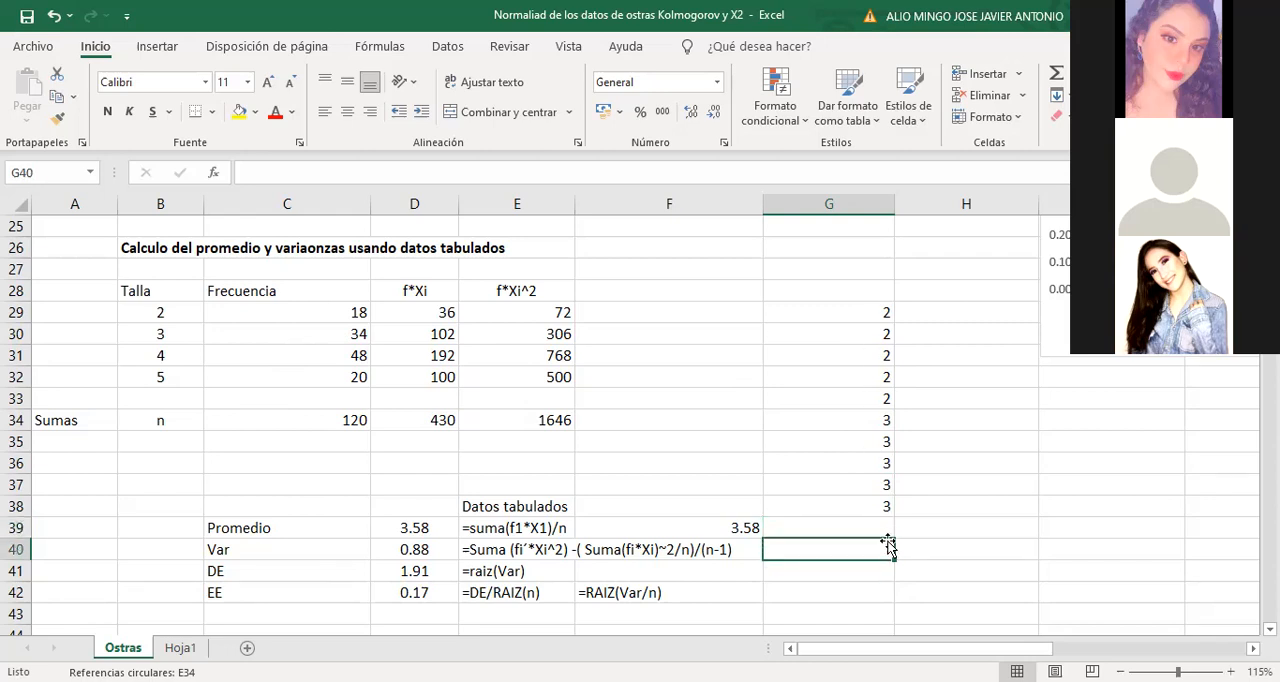
type("=")
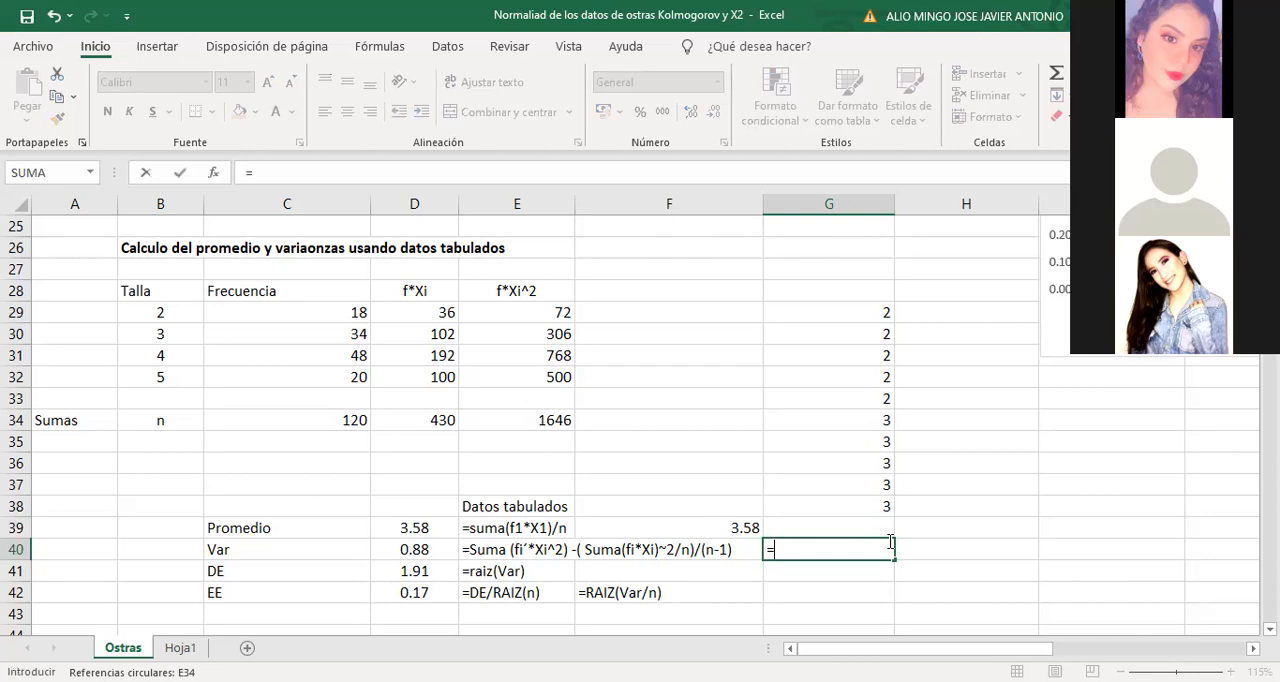
type("pfromedio(")
left_click(789, 549)
key("BackSpace")
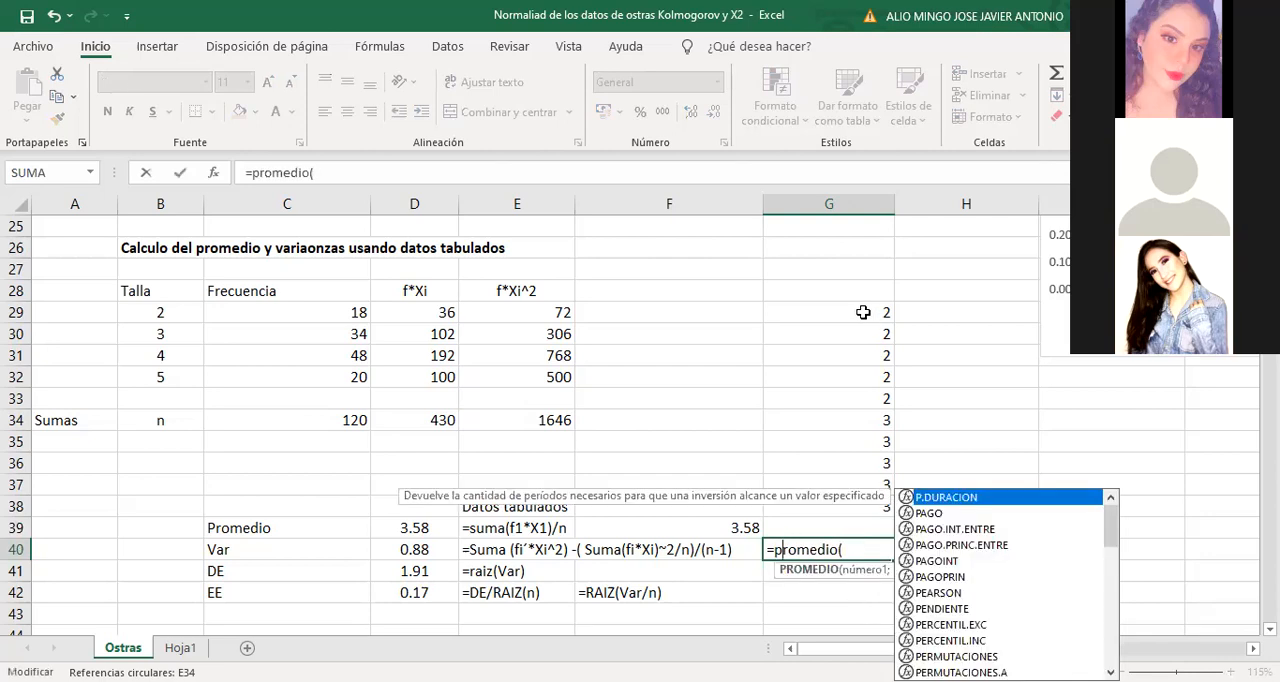
key("Return")
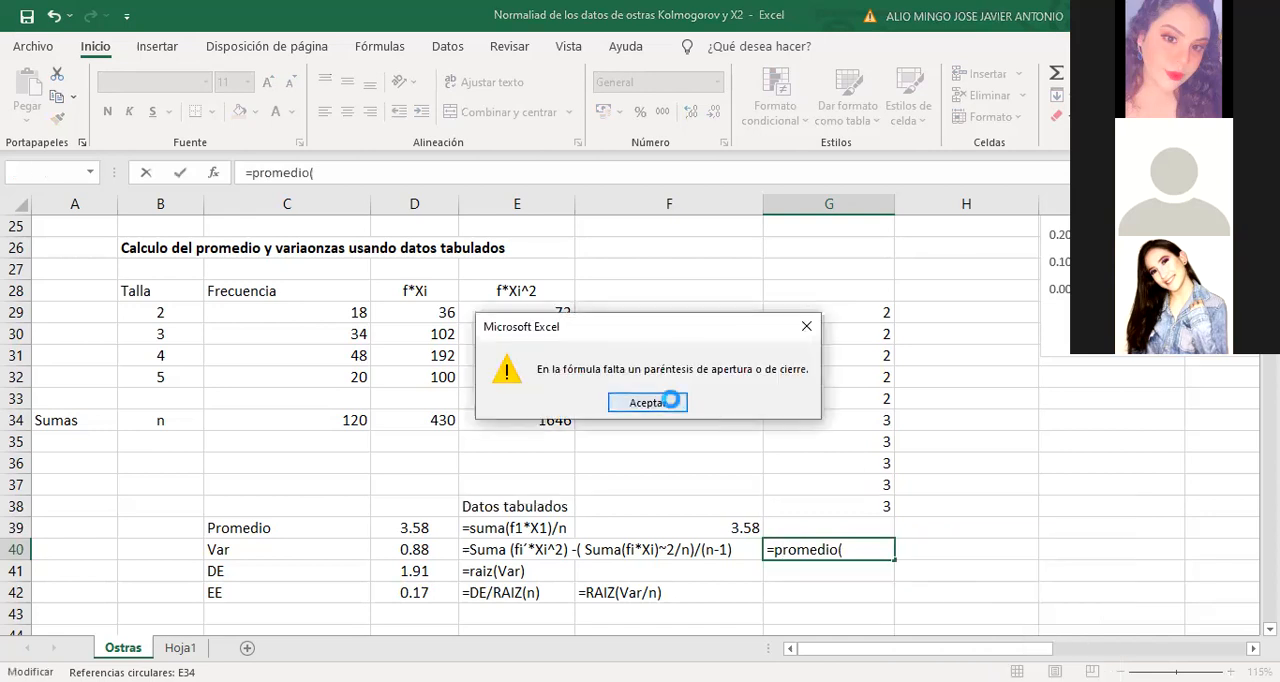
left_click(671, 401)
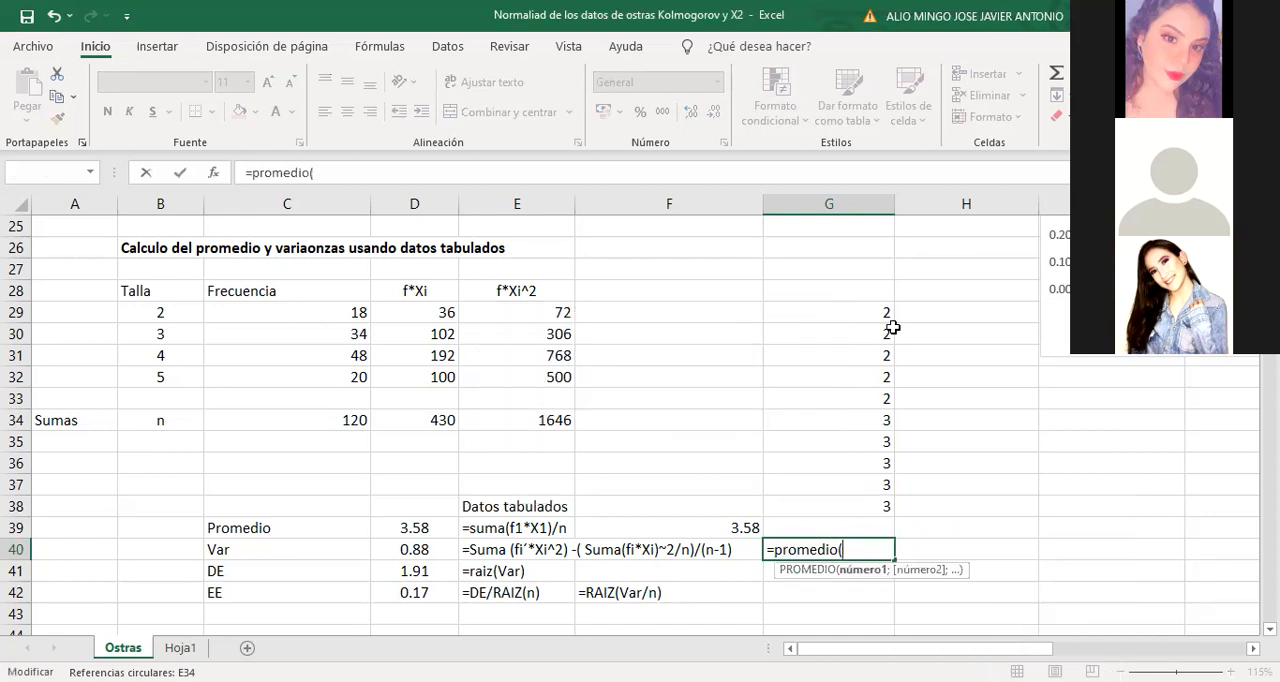
left_click_drag(874, 312, 874, 340)
key("Return")
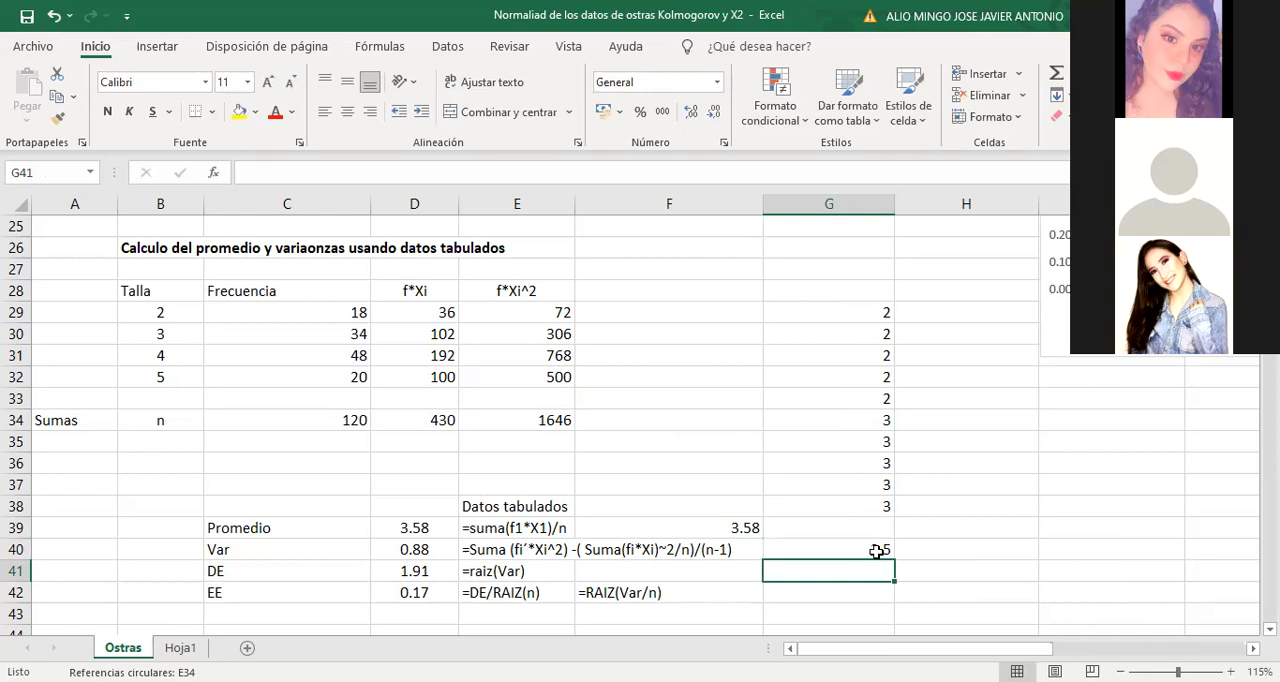
Clear the list of individual sizes and its average from cells G29 to G40
left_click(870, 314)
left_click_drag(867, 362, 867, 551)
key("Delete")
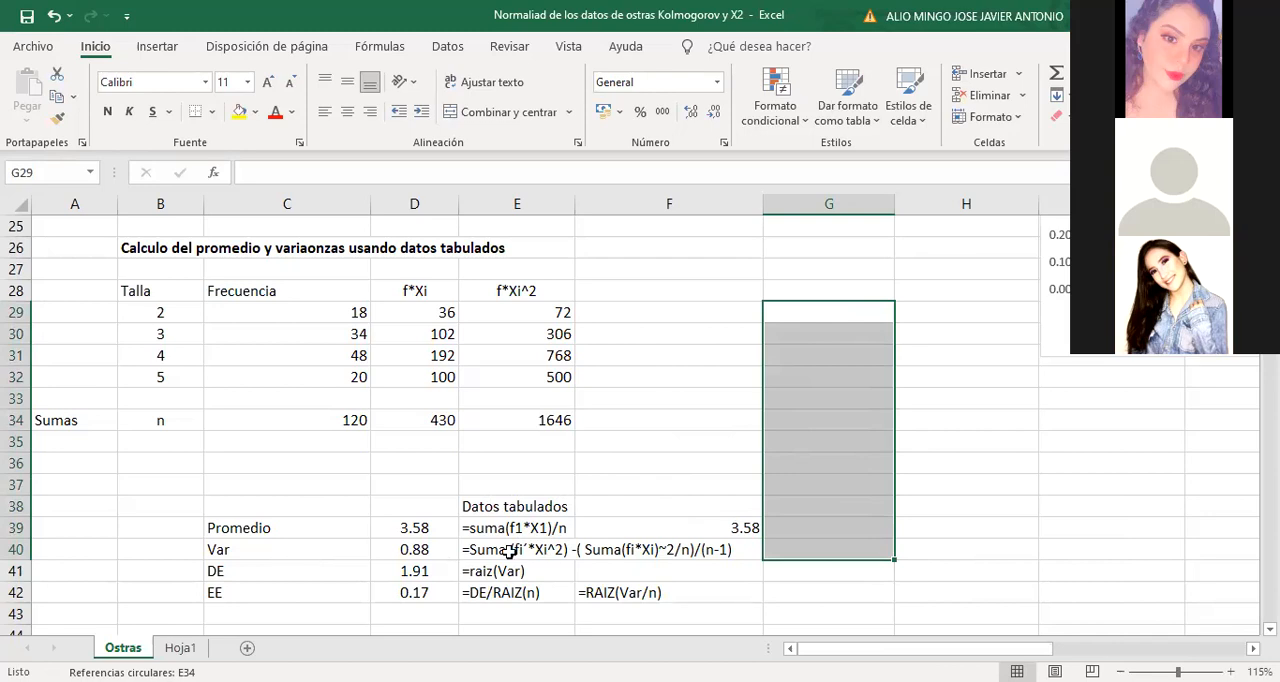
left_click(1044, 510)
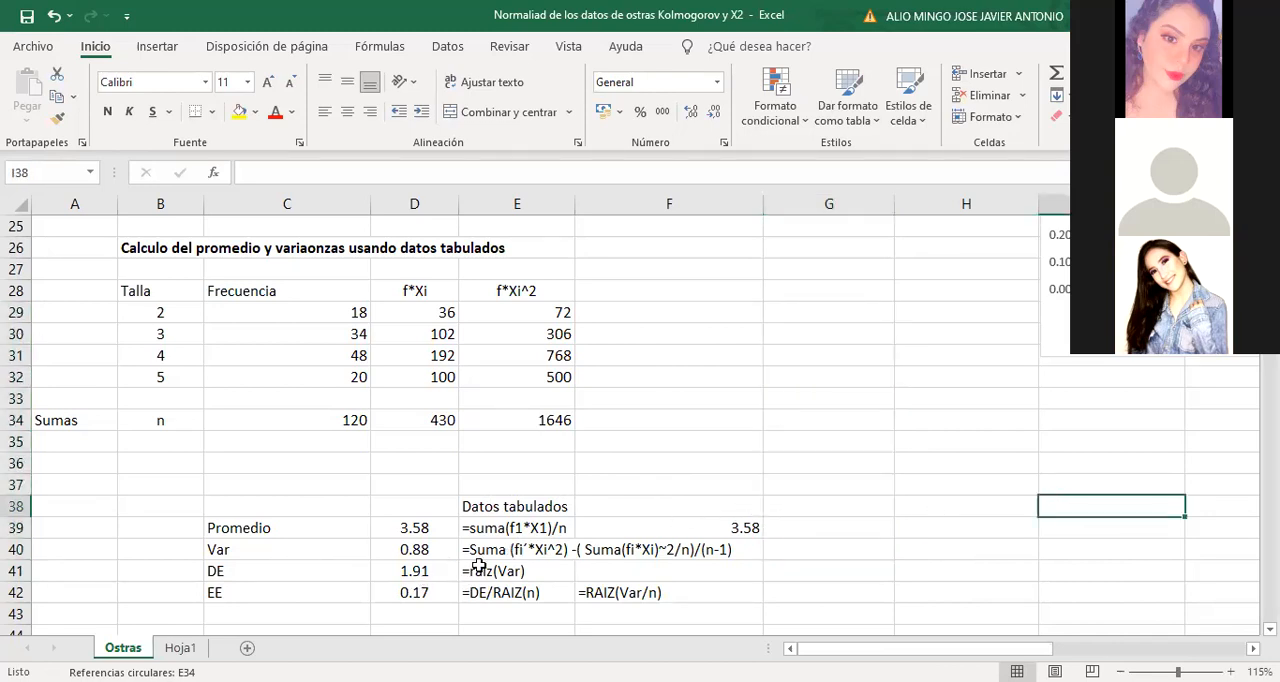
Start the variance formula for the tabulated data in cell G40 with =(
left_click(480, 555)
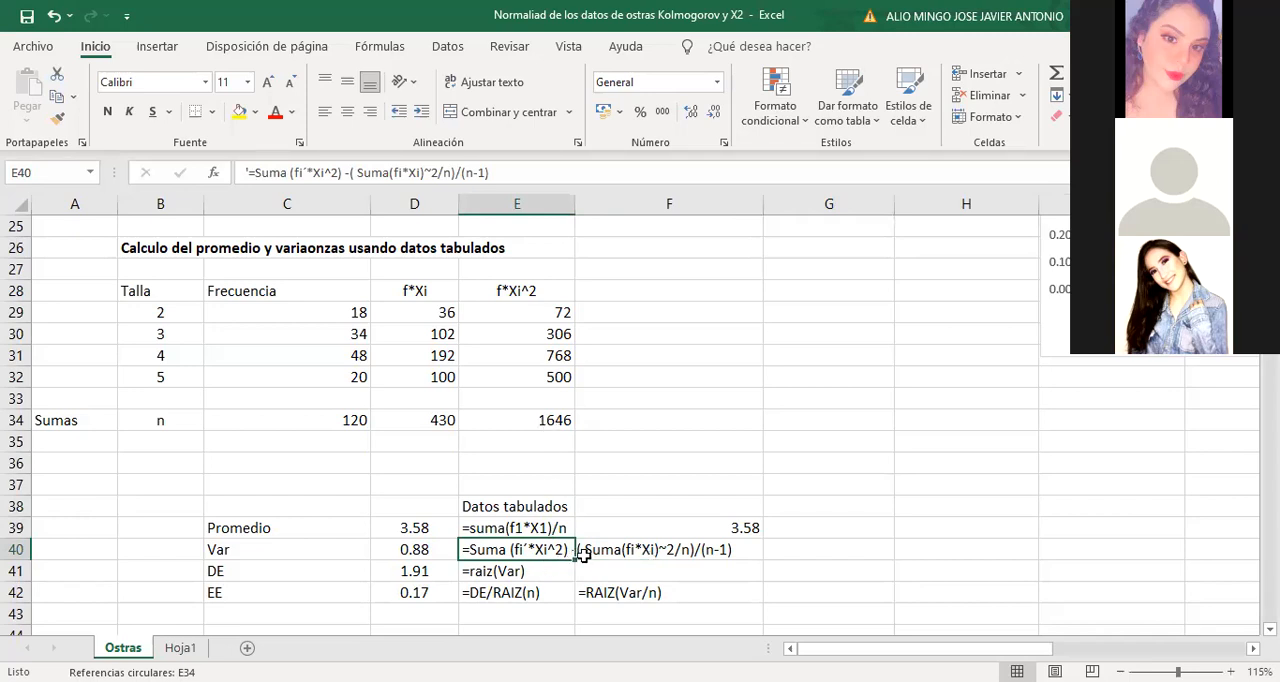
left_click(790, 552)
type("=")
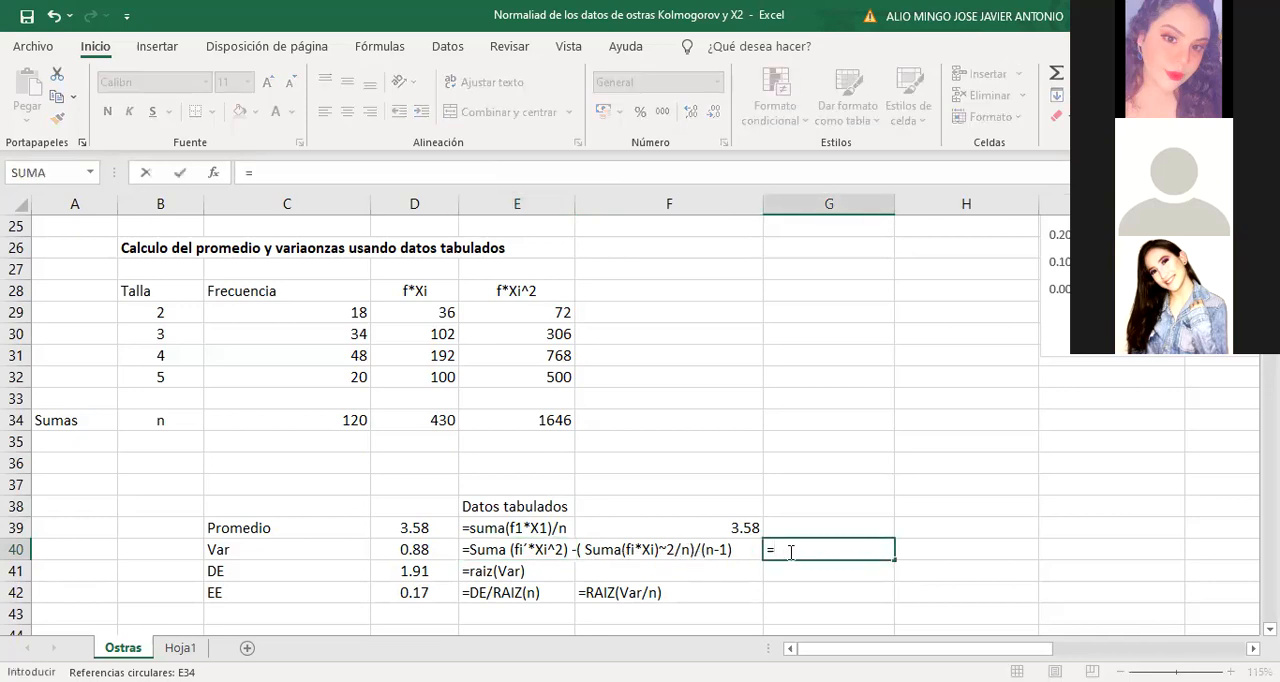
type("(")
left_click(556, 419)
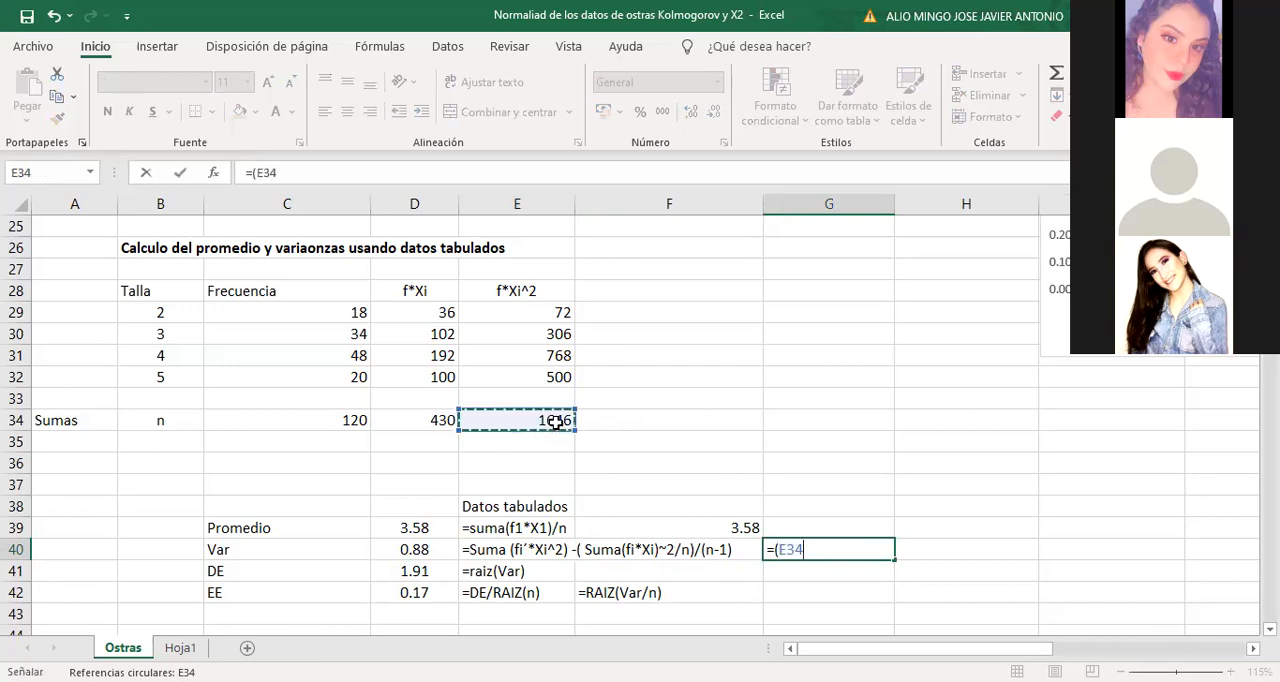
type("-")
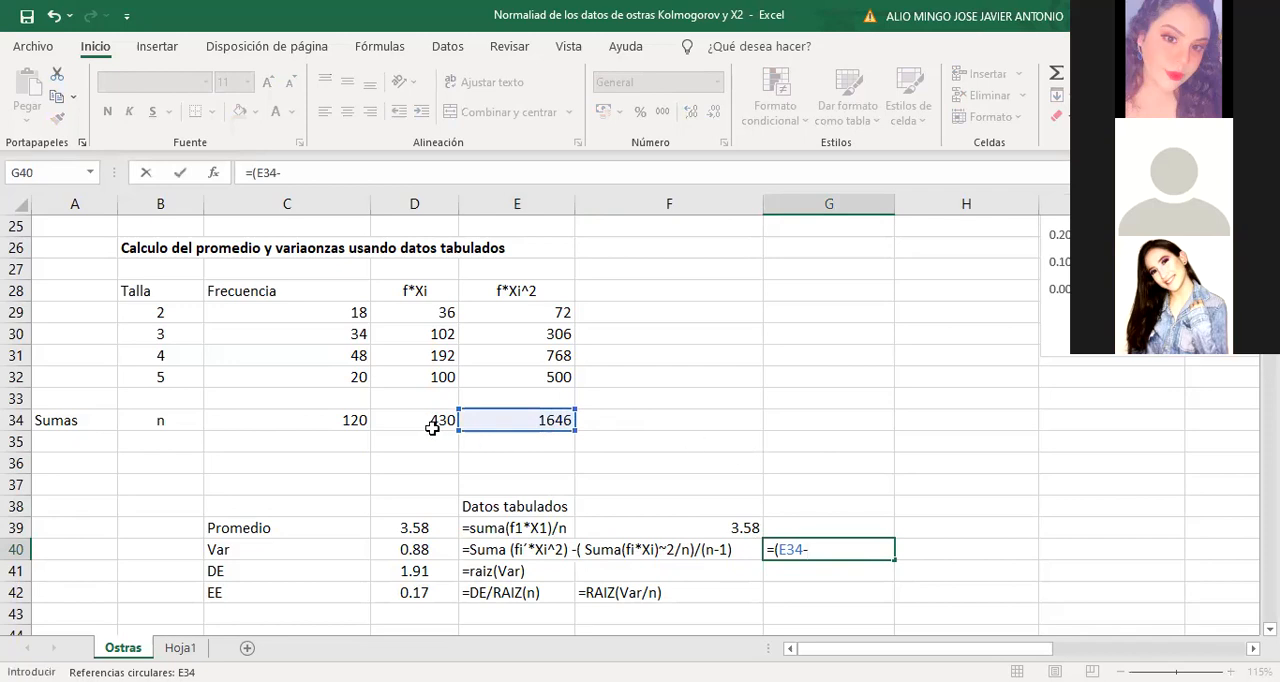
type("4")
key("BackSpace")
key("BackSpace")
key("BackSpace")
key("BackSpace")
key("BackSpace")
Complete the variance formula in cell G40 as =(1646 - 430*430/120)/119
type("1646")
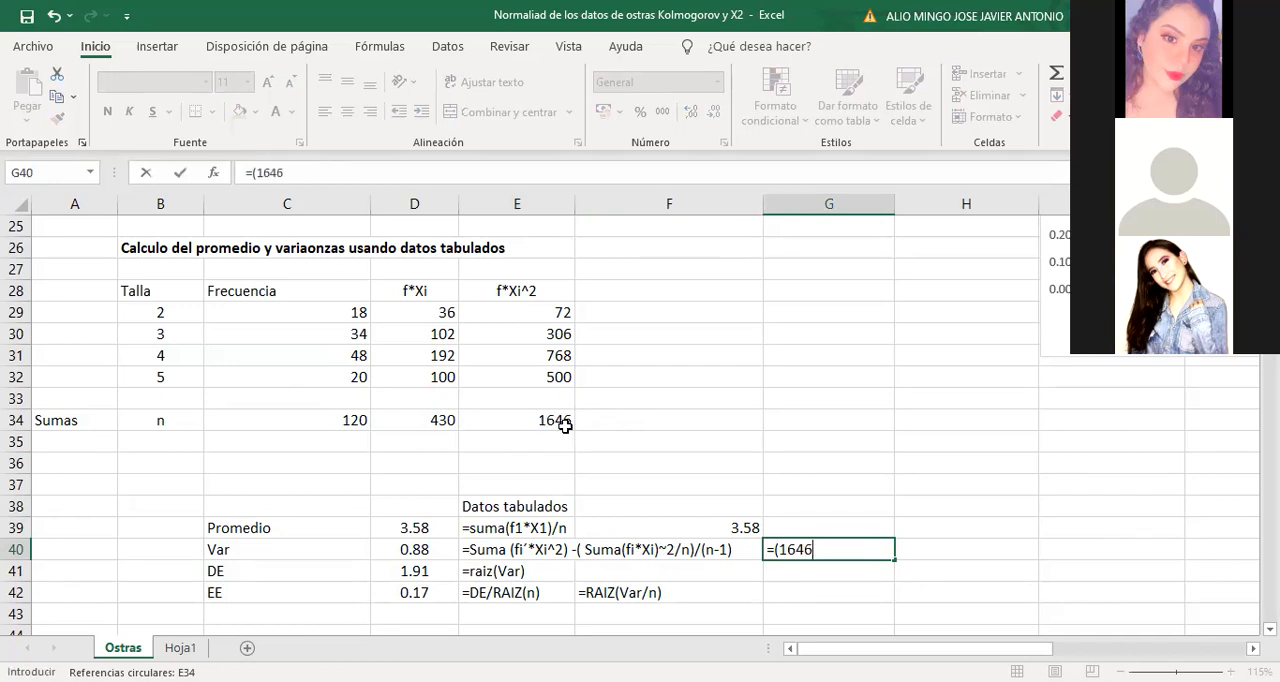
type(" - 430*430/120)/119")
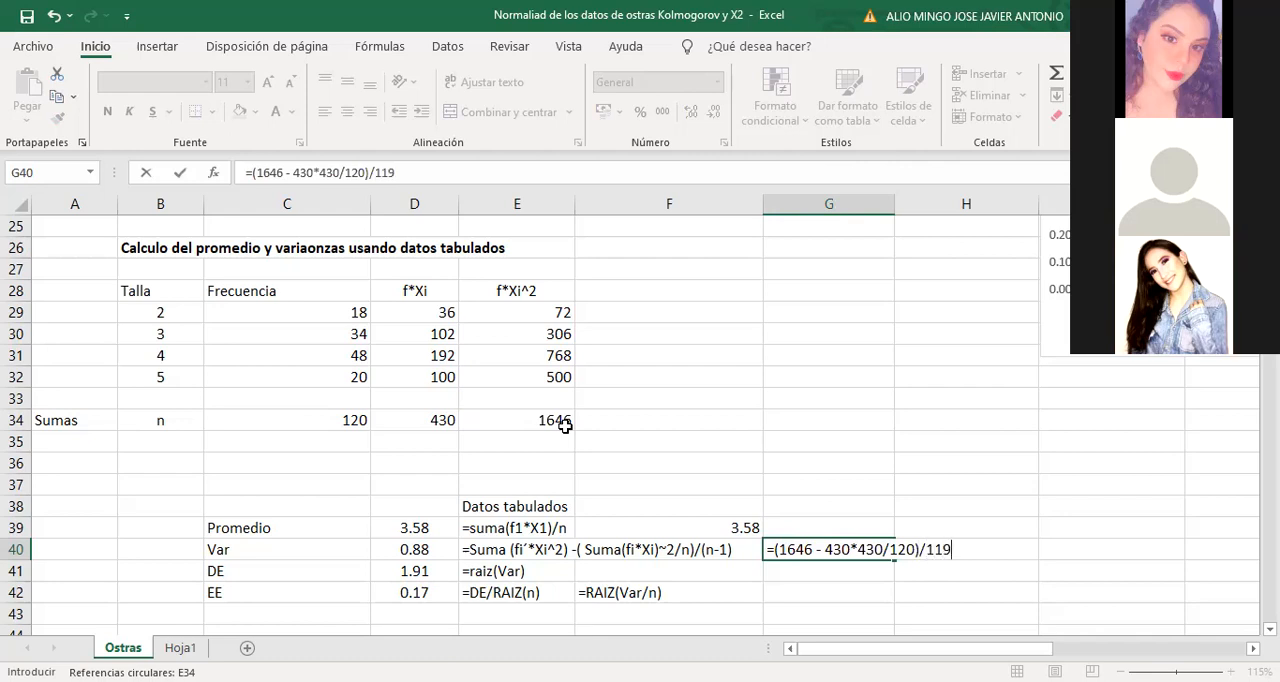
key("Return")
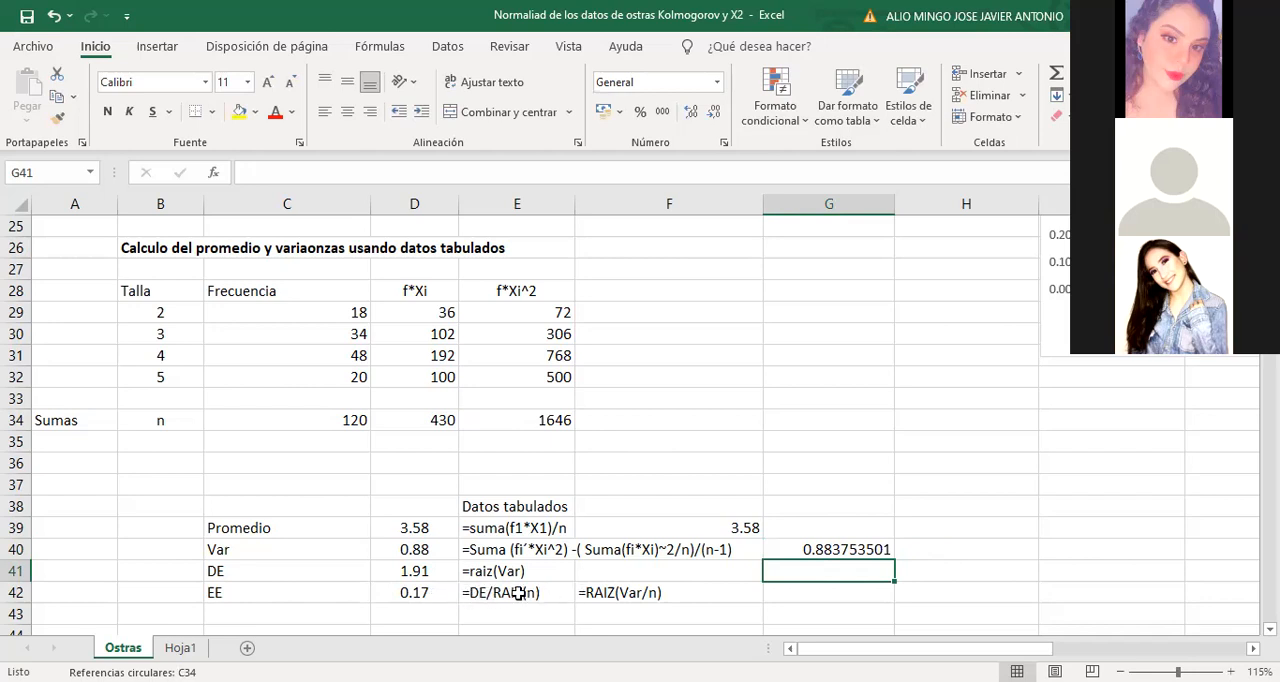
Calculate the standard error in cell G42 with the formula =1.91/RAIZ(120)
left_click(777, 593)
type("=")
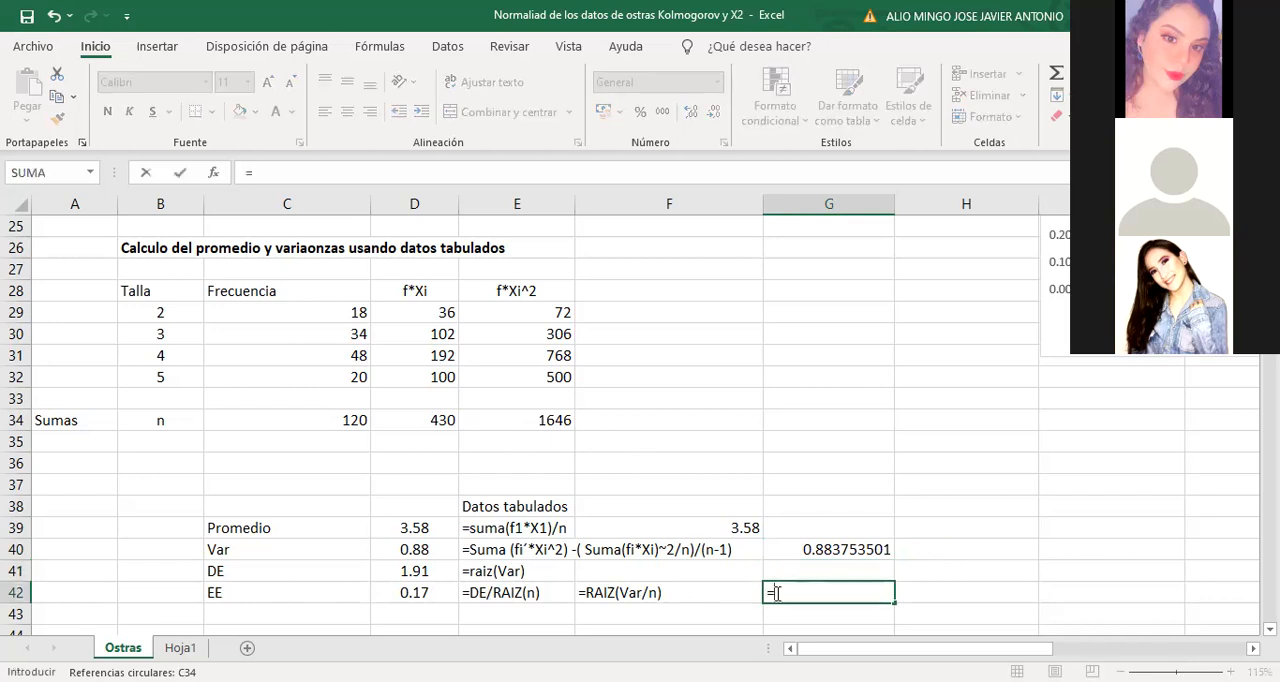
type("1.91/Raiz(120)")
key("Return")
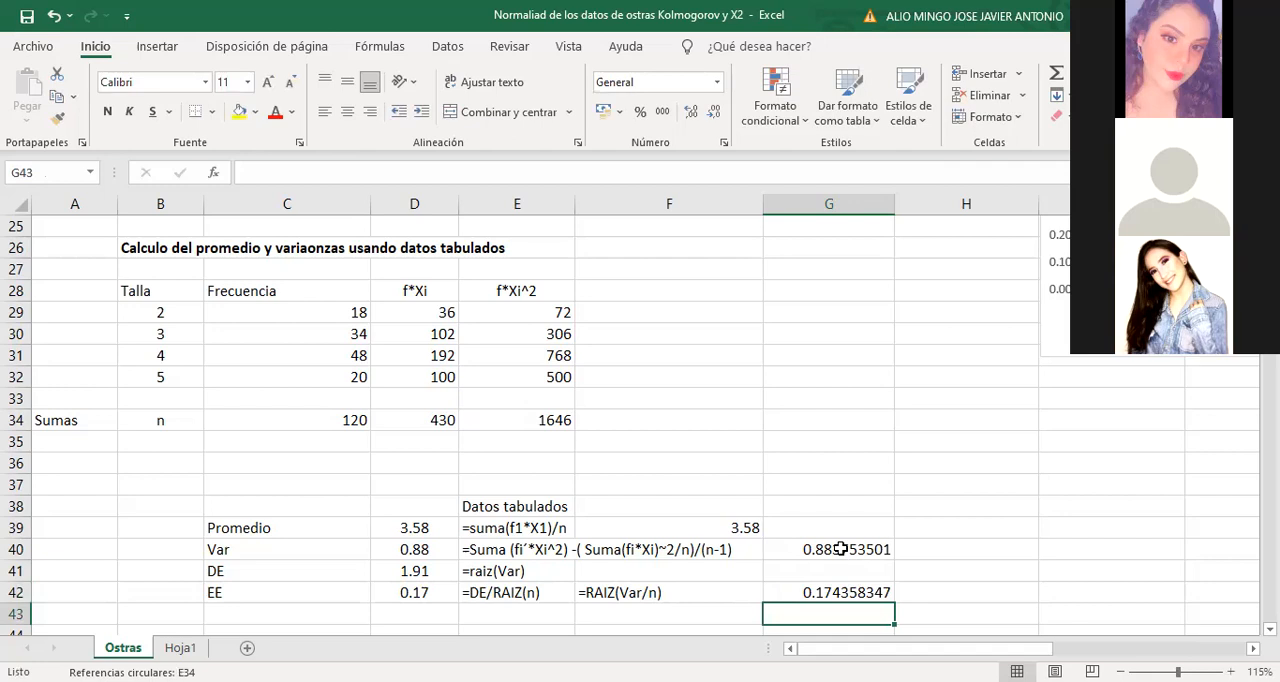
Label cell C43 as CV and write its formula as the text =100*DE/promedio in cell E43
left_click(231, 616)
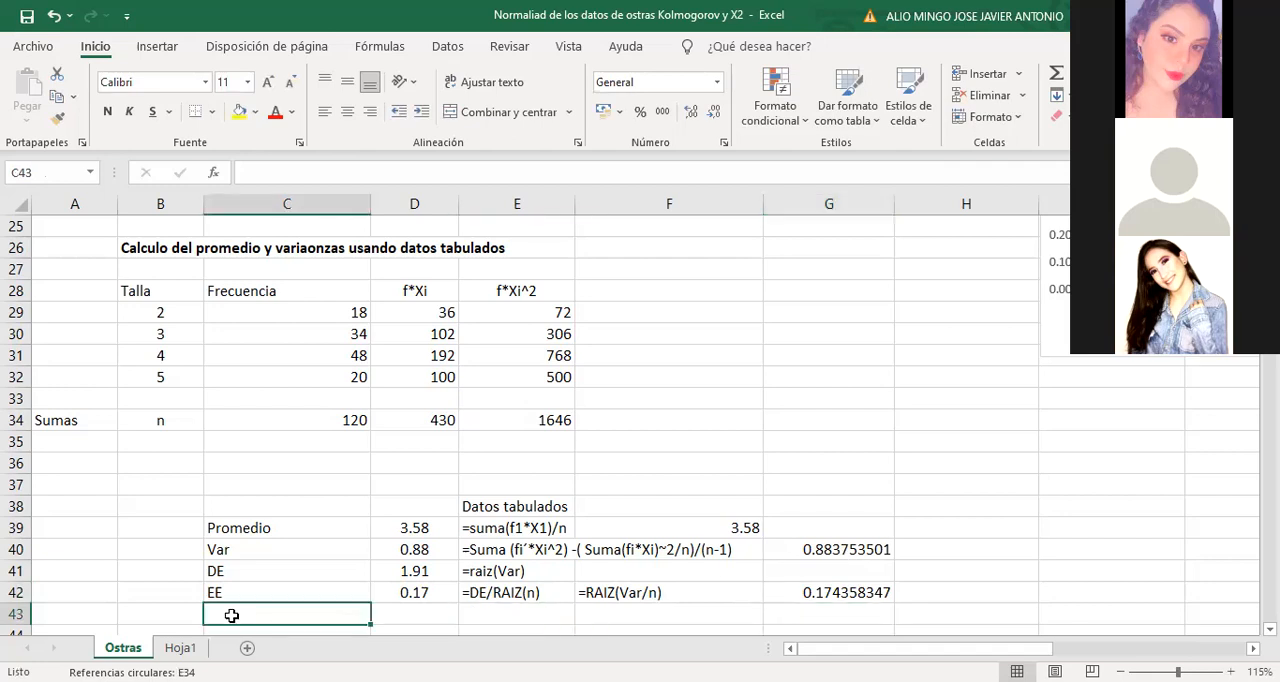
type("CV")
key("Tab")
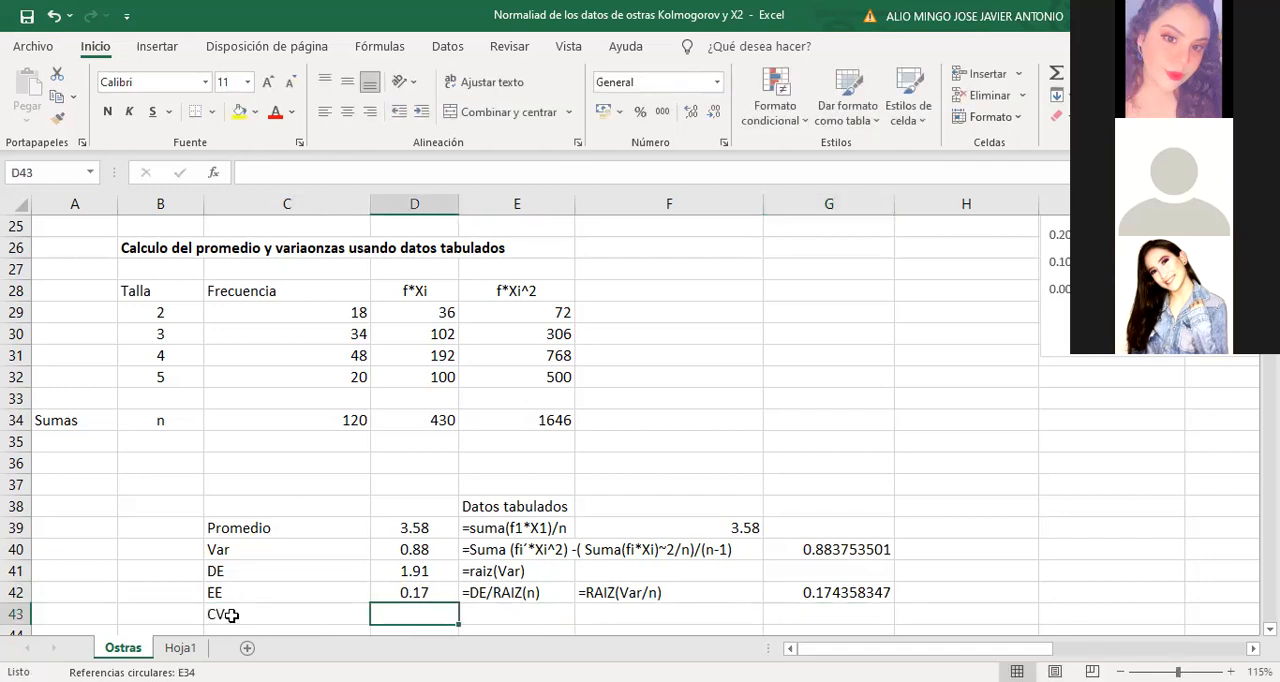
key("Tab")
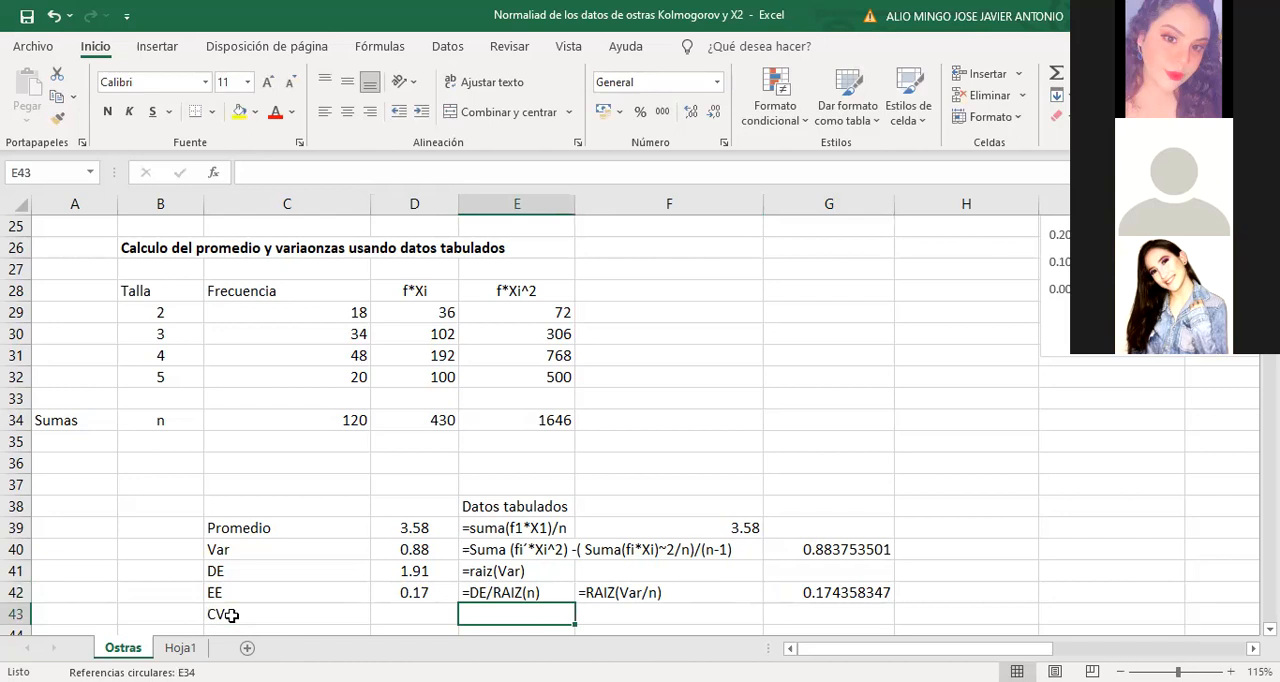
type("'=")
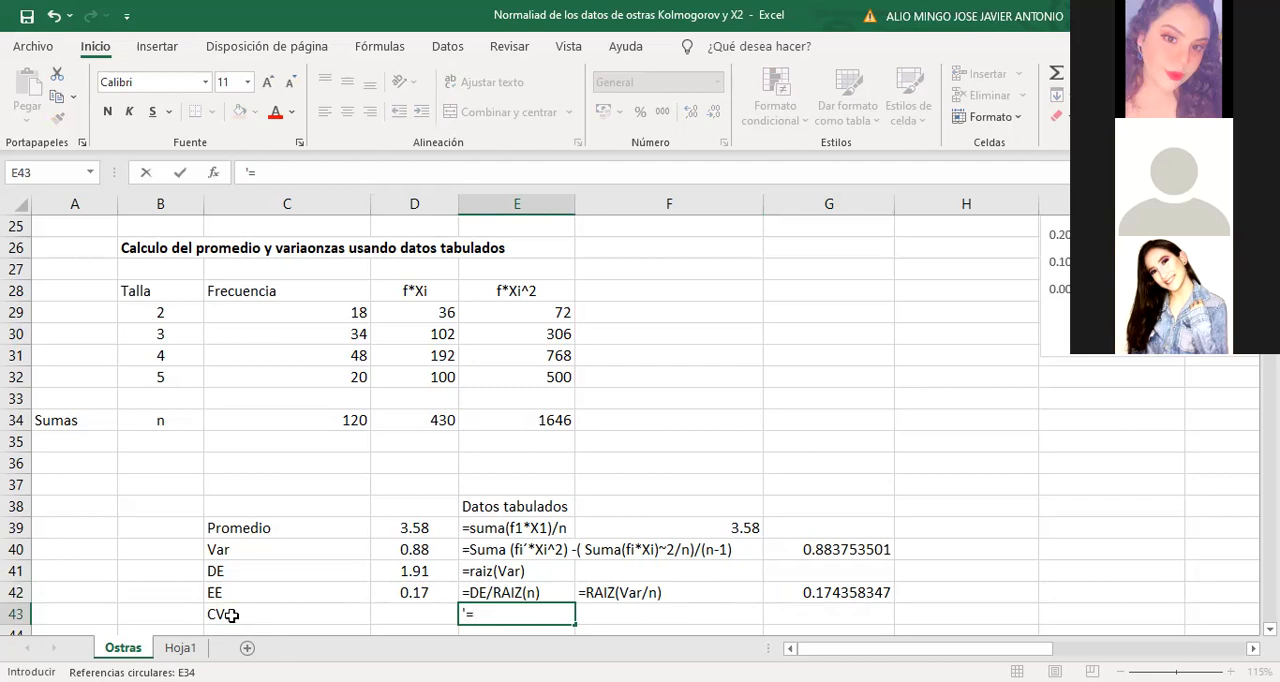
type("100*DE/")
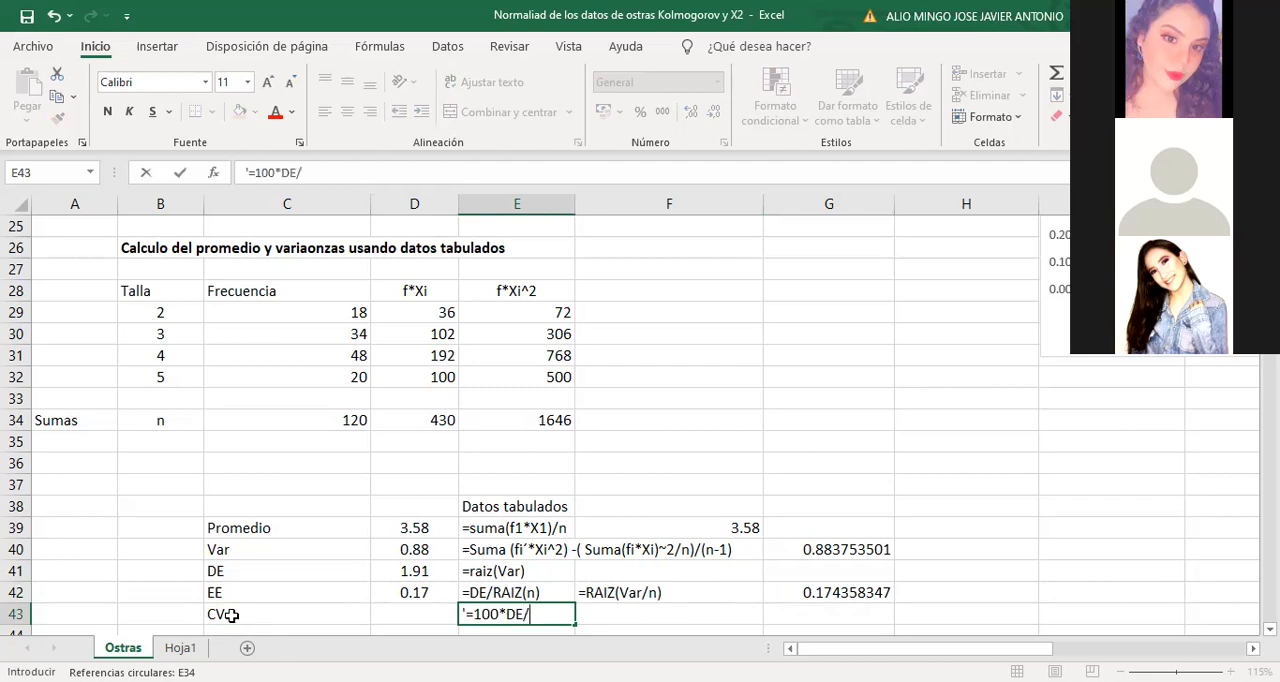
type("promedio")
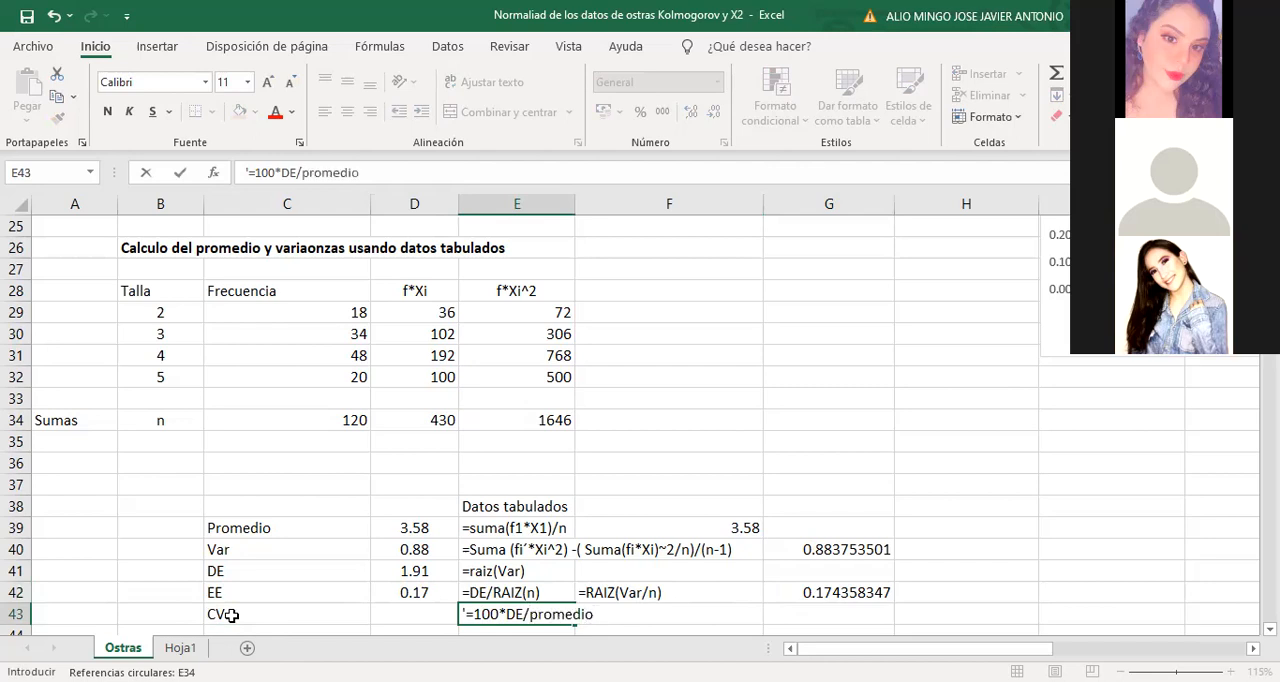
key("Tab")
Try to calculate the coefficient of variation in cell F43 with the formula =100*D41/D39
type("=100*")
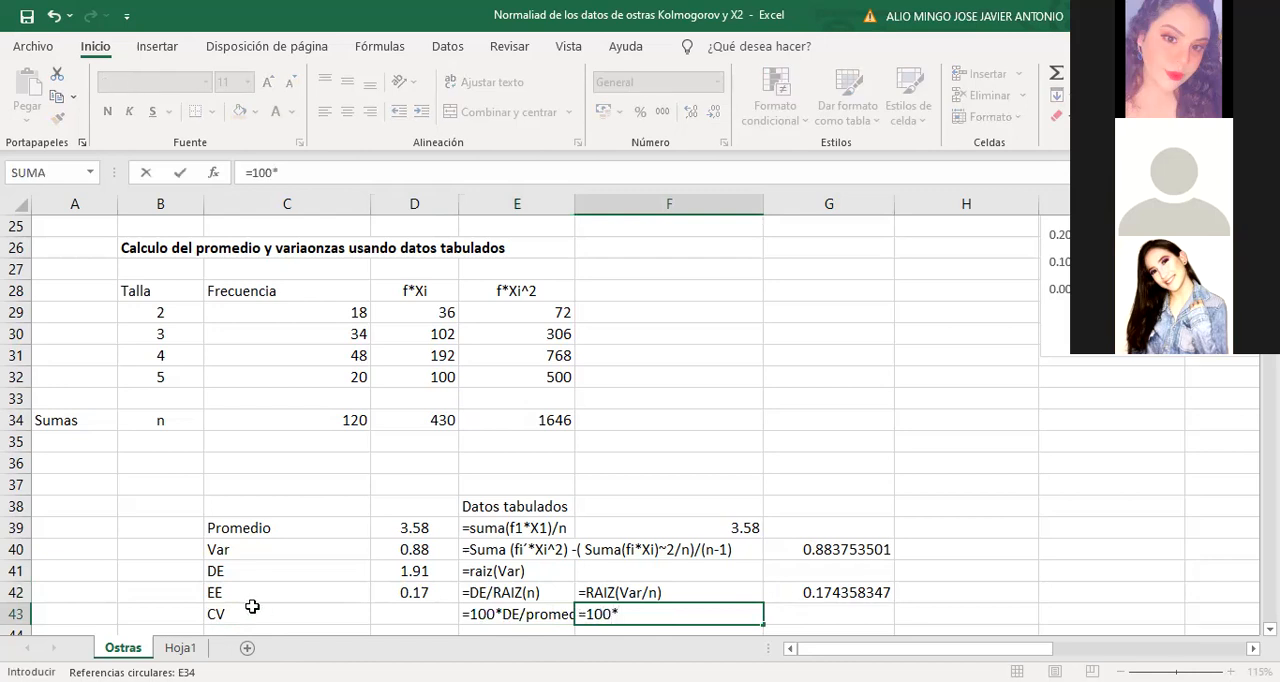
left_click(410, 570)
type("/")
left_click(410, 528)
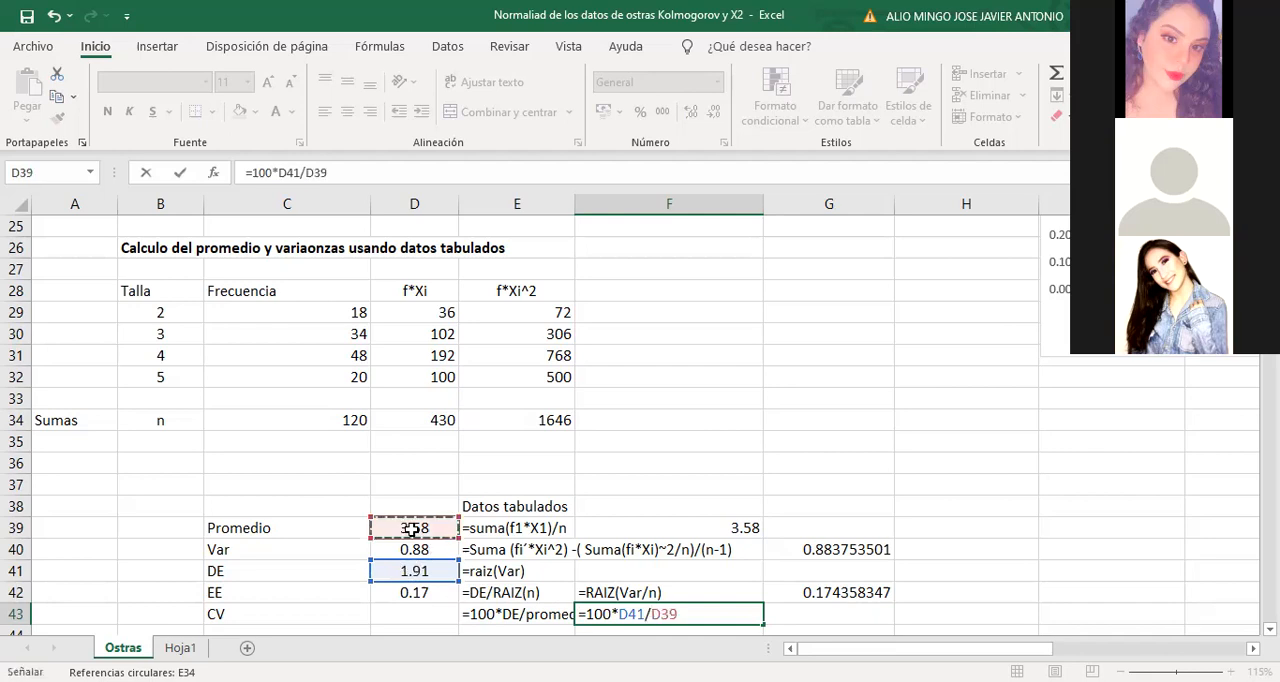
key("Return")
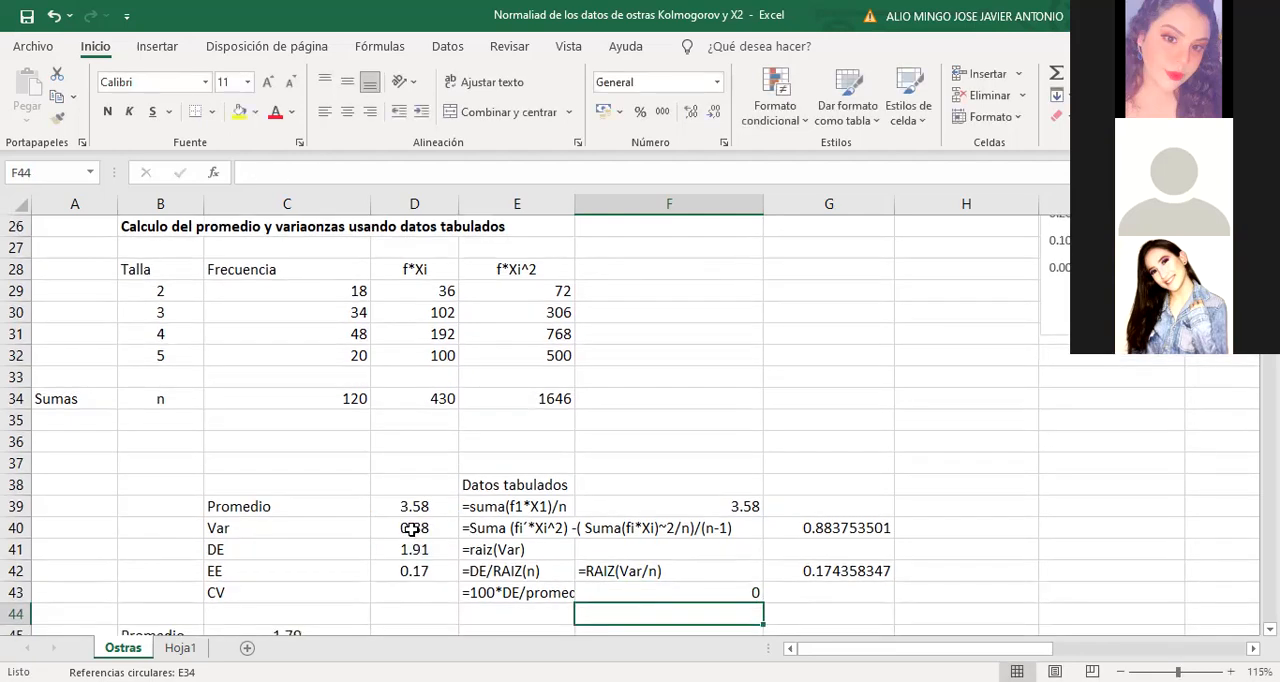
Increase the decimals shown in cell F43 to 11 places
left_click(706, 591)
left_click(692, 112)
left_click(692, 112)
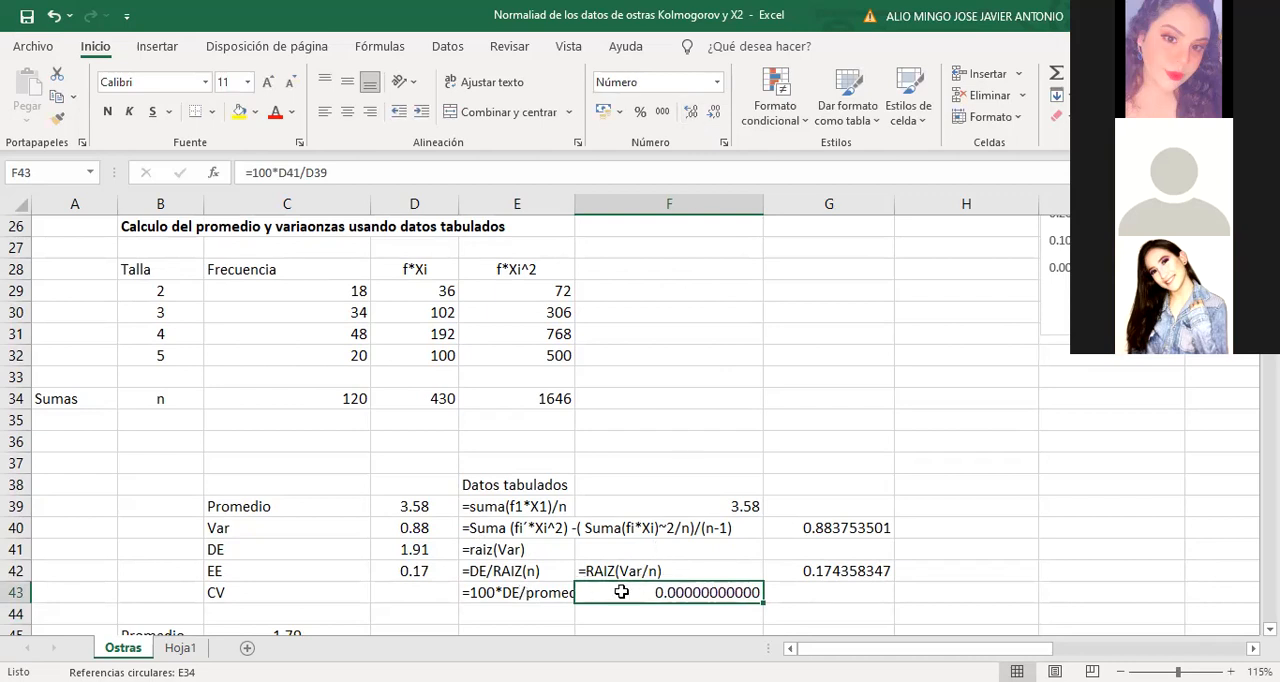
Replace the coefficient of variation formula in cell F43 with =100*1.91/3.58
type("=")
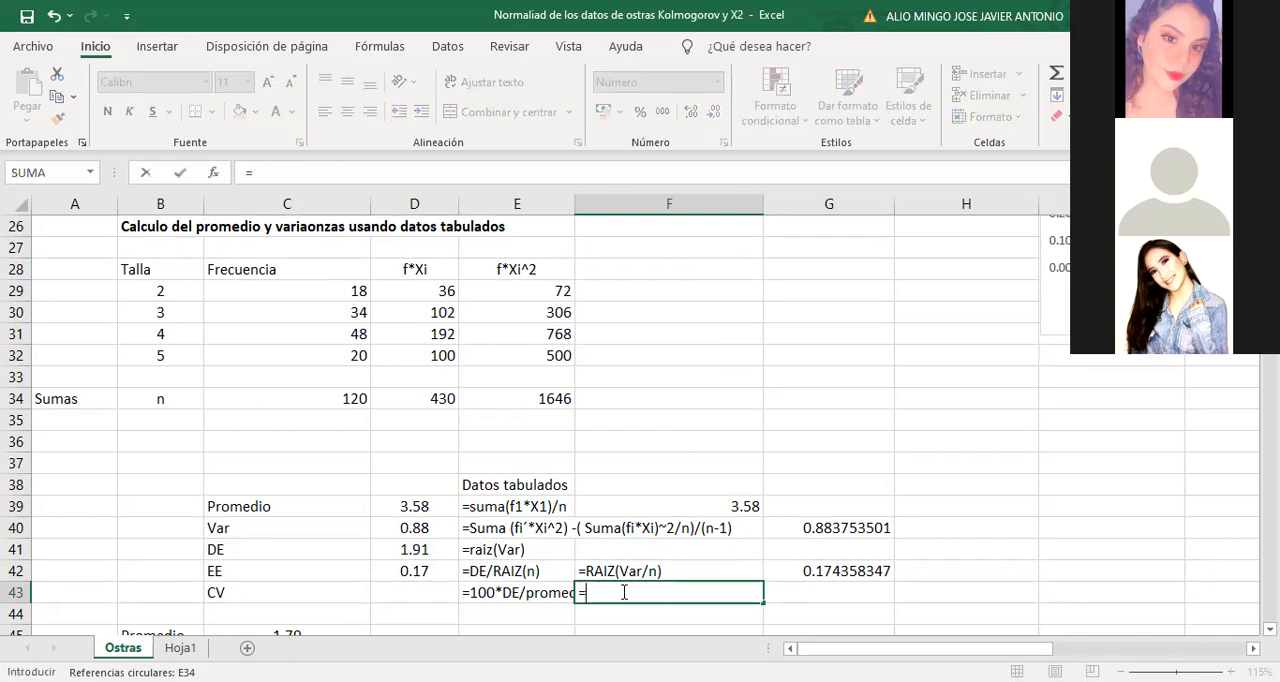
type("1.91/3.58")
left_click(588, 592)
type("100*")
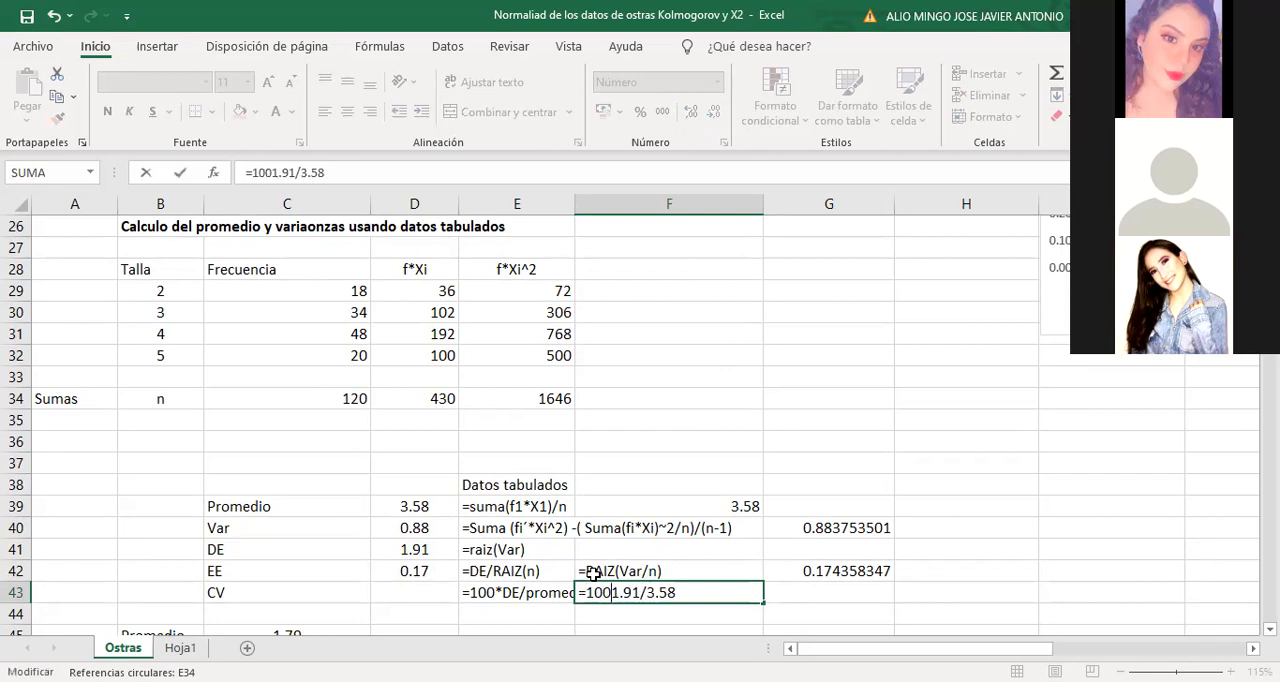
key("Return")
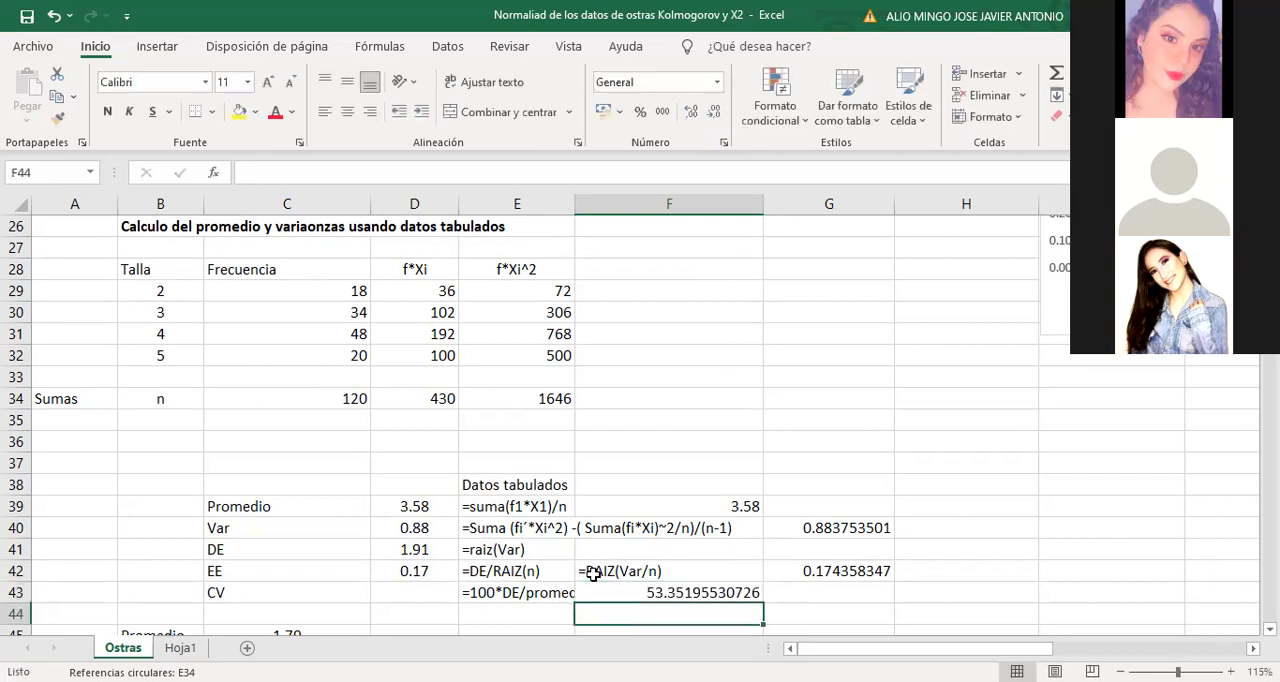
Enter 53% as the coefficient of variation in cell D43, beside the CV label
left_click(691, 592)
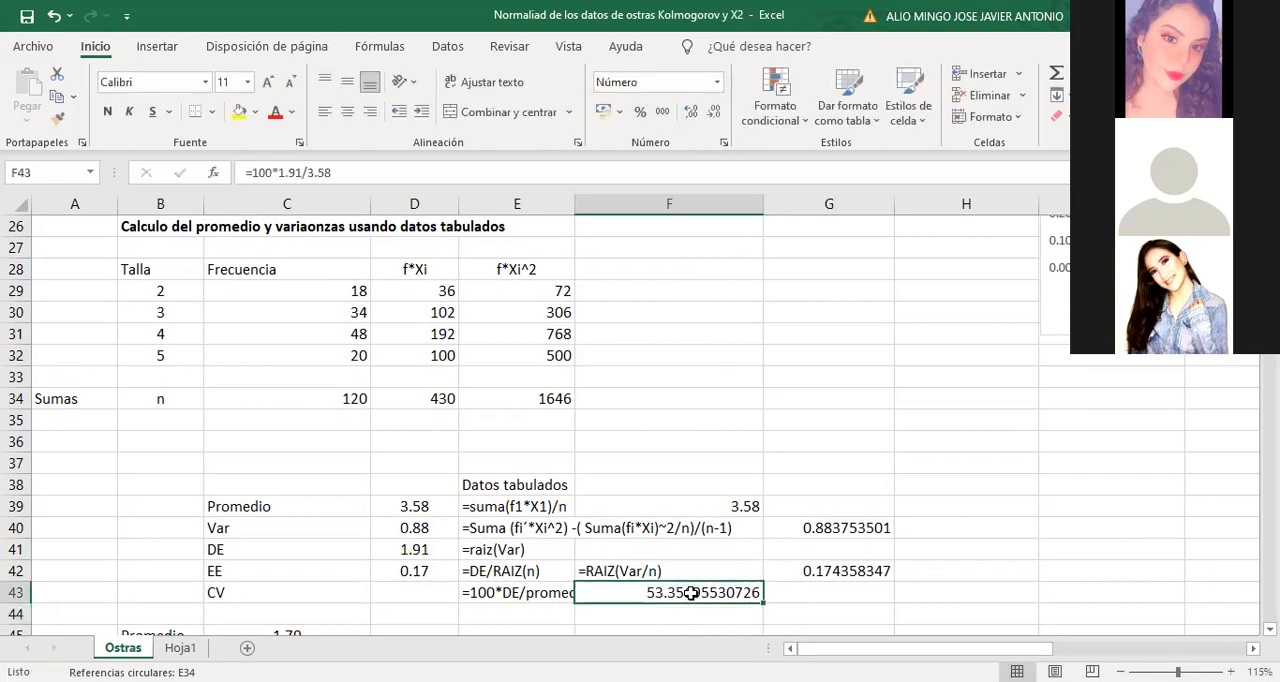
left_click(402, 592)
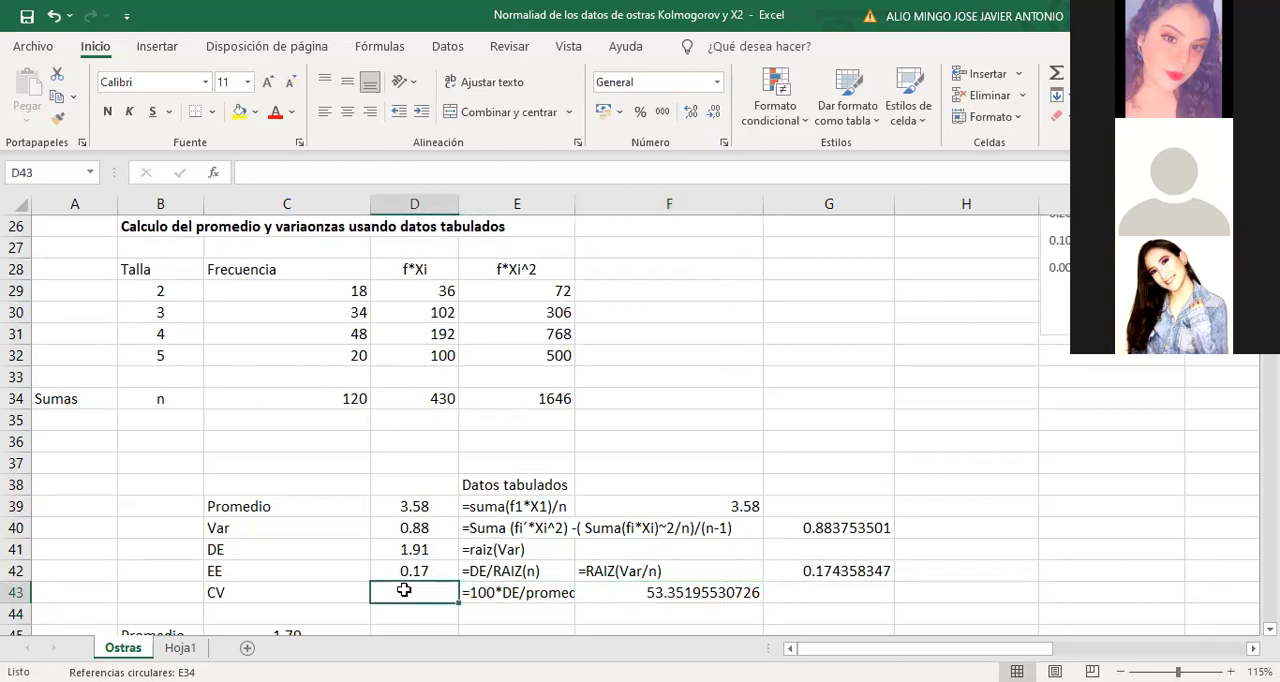
type("53%")
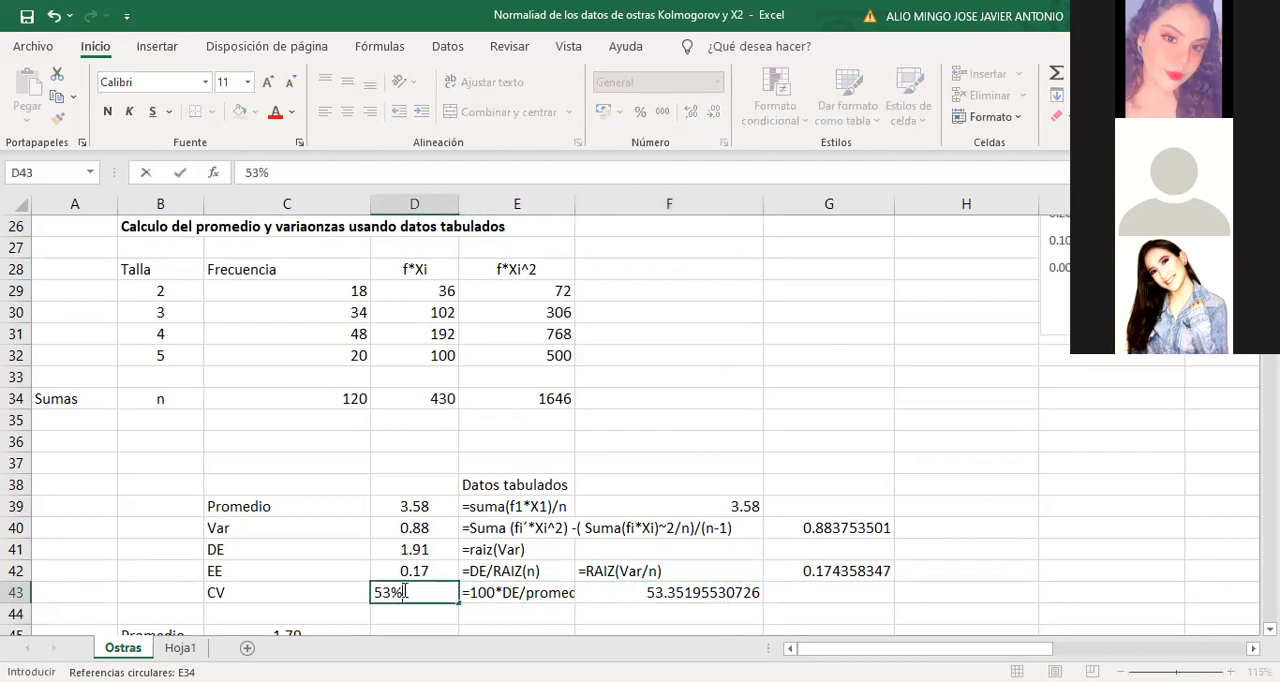
left_click(565, 605)
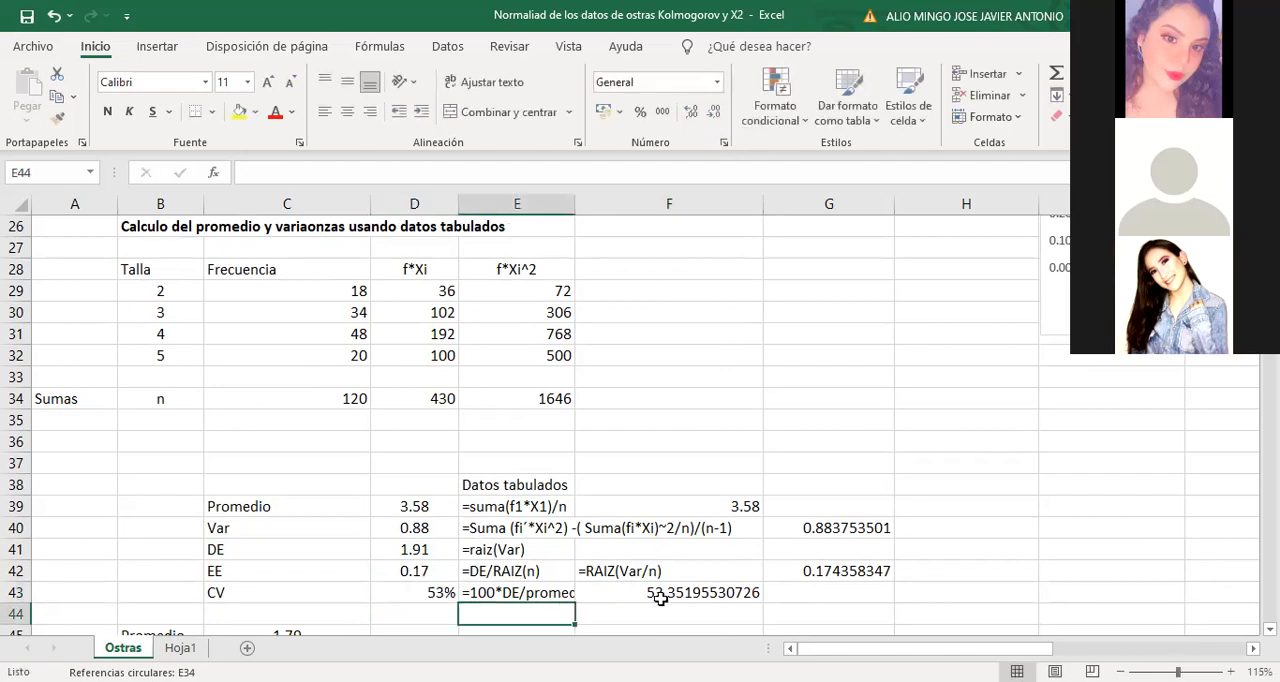
left_click(677, 594)
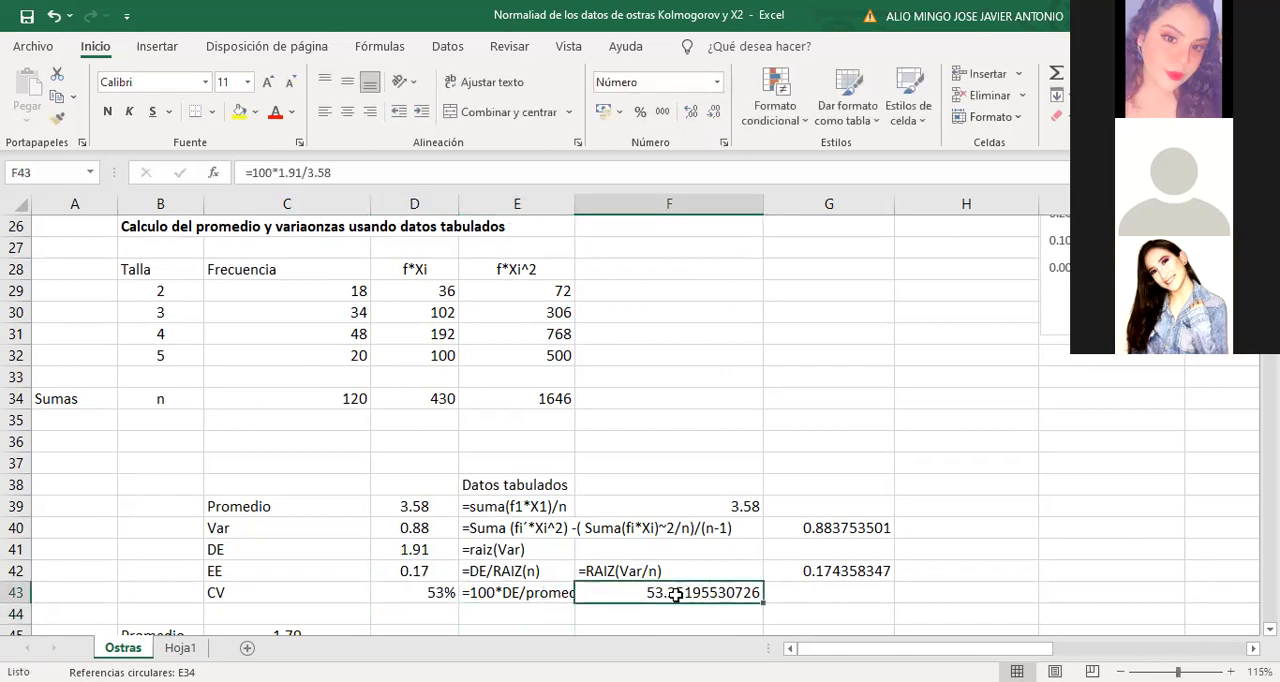
Clear the auxiliary check calculations from cells F43, F39 and G40:G42
key("Delete")
left_click(718, 508)
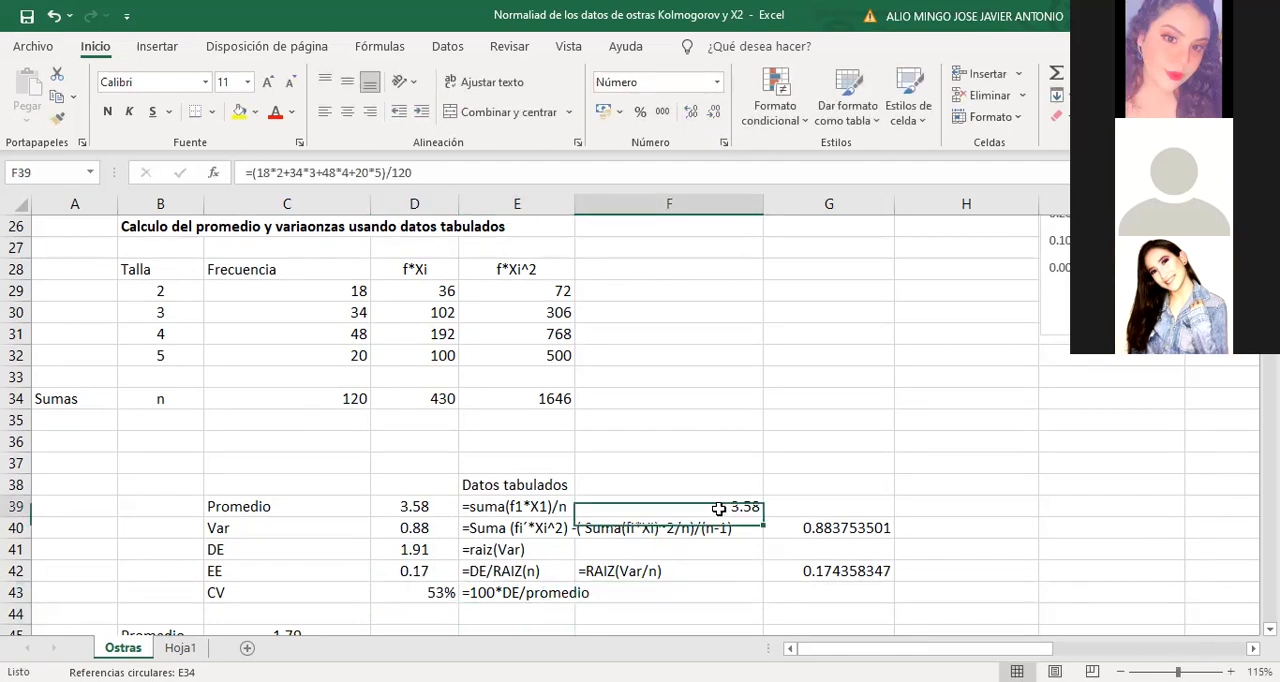
key("Delete")
left_click_drag(808, 528, 806, 576)
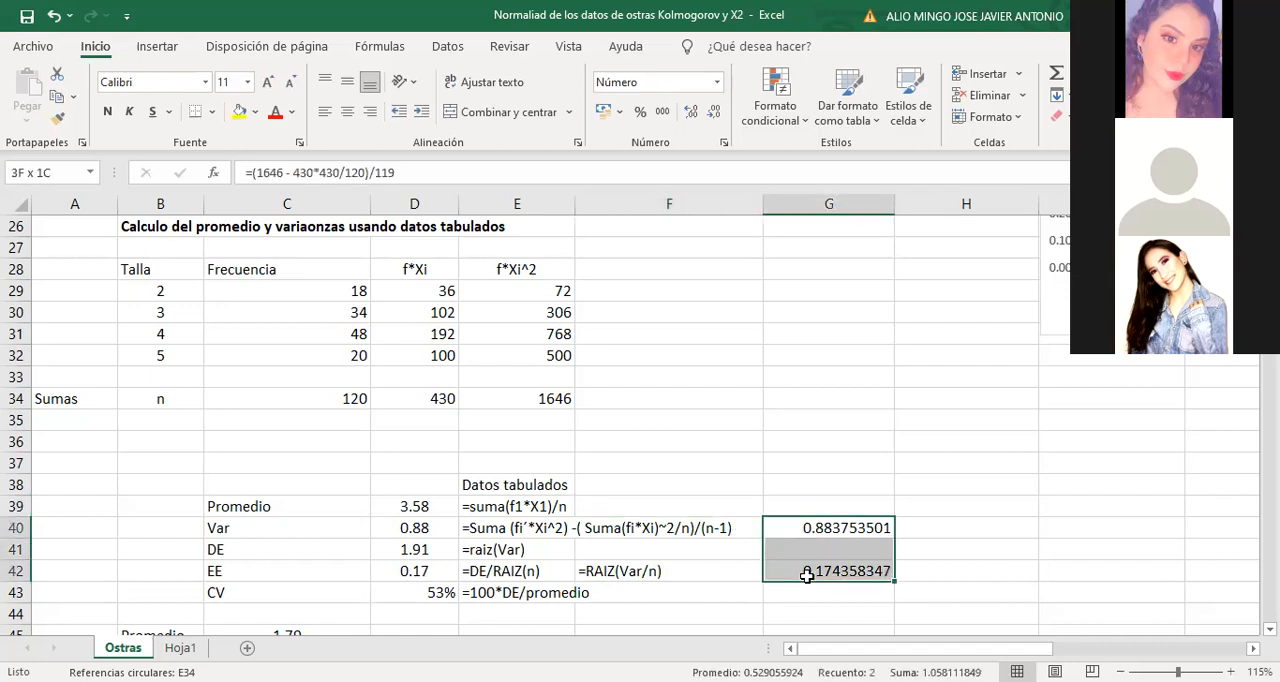
key("Delete")
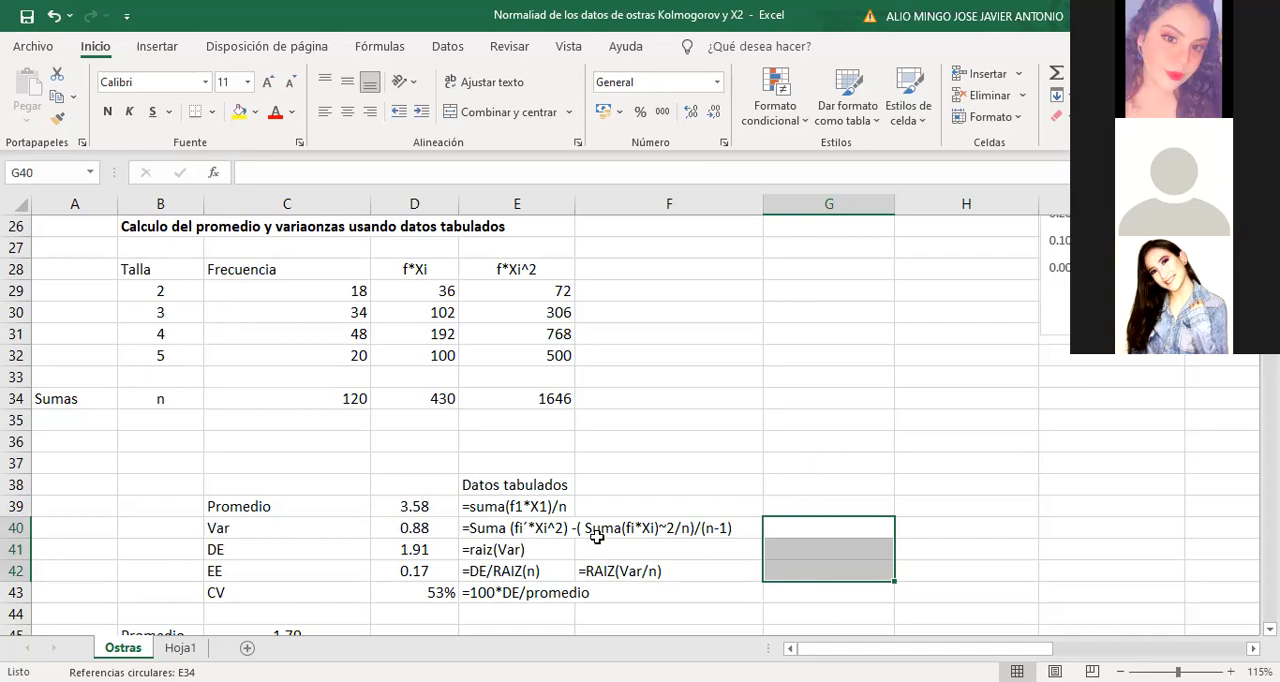
Examine the mean formula in cell C45 and the Part A formula in E13 together with the standard deviation it references
scroll(596, 537, "down", 2)
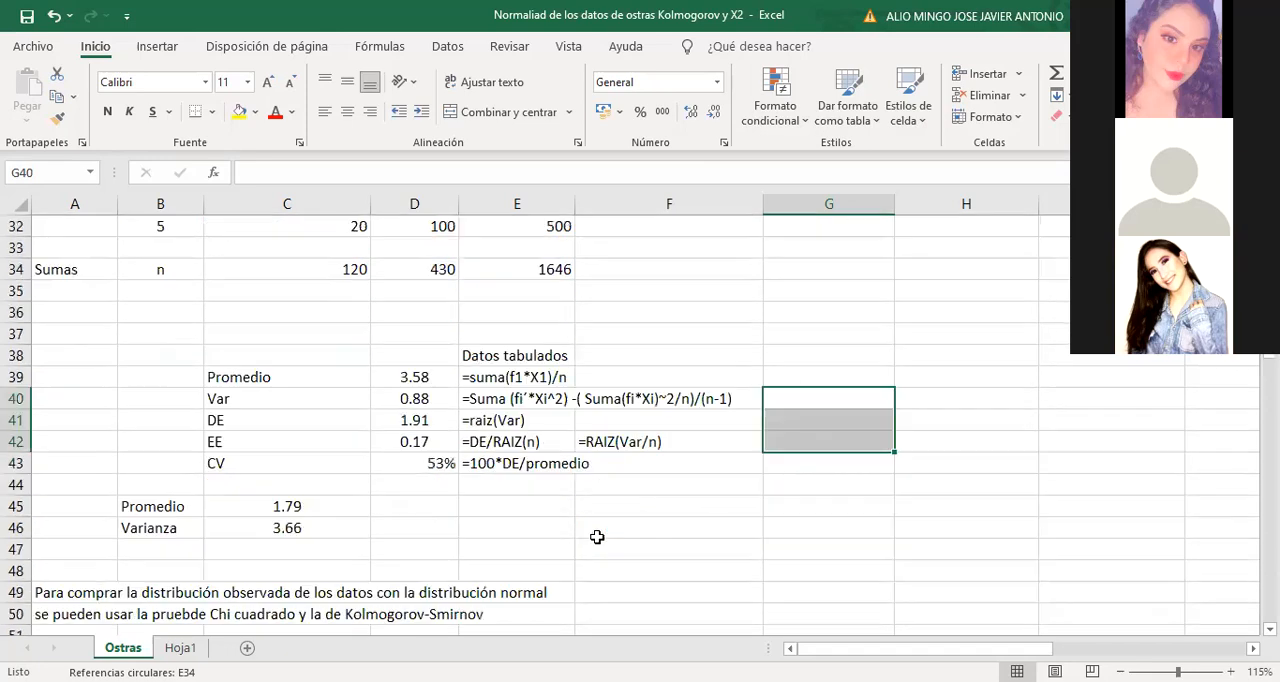
left_click(292, 507)
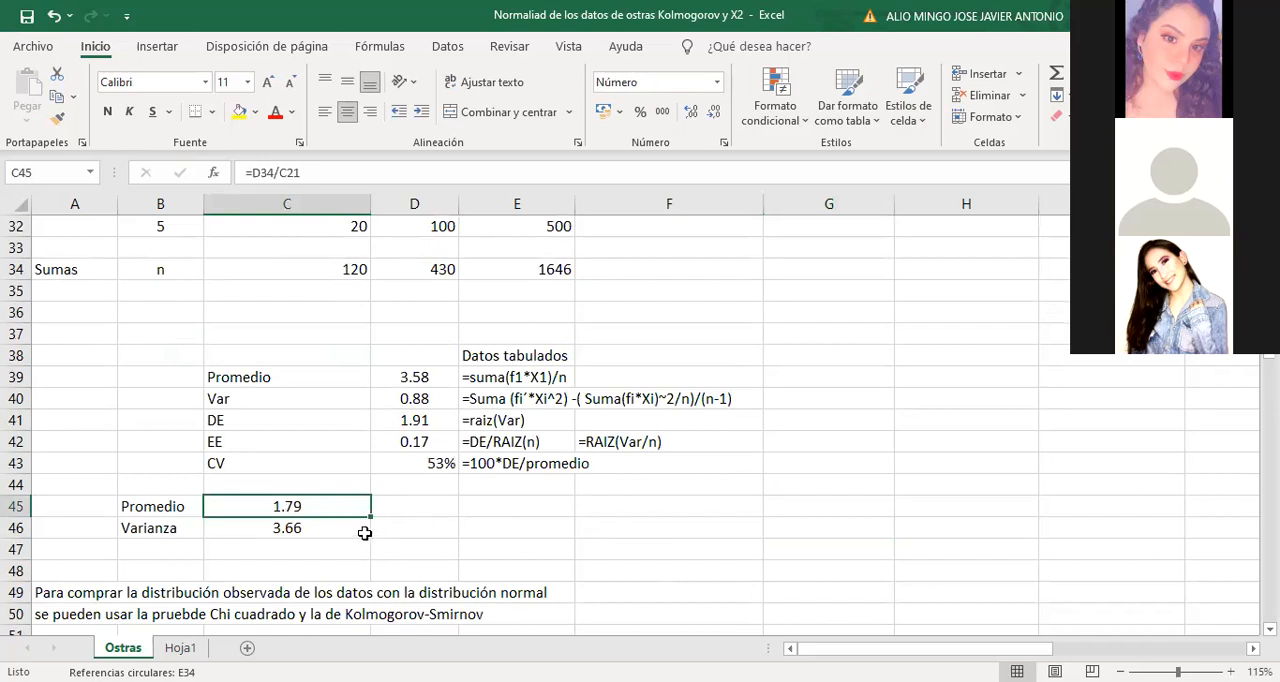
scroll(771, 529, "up", 7)
scroll(771, 529, "up", 3)
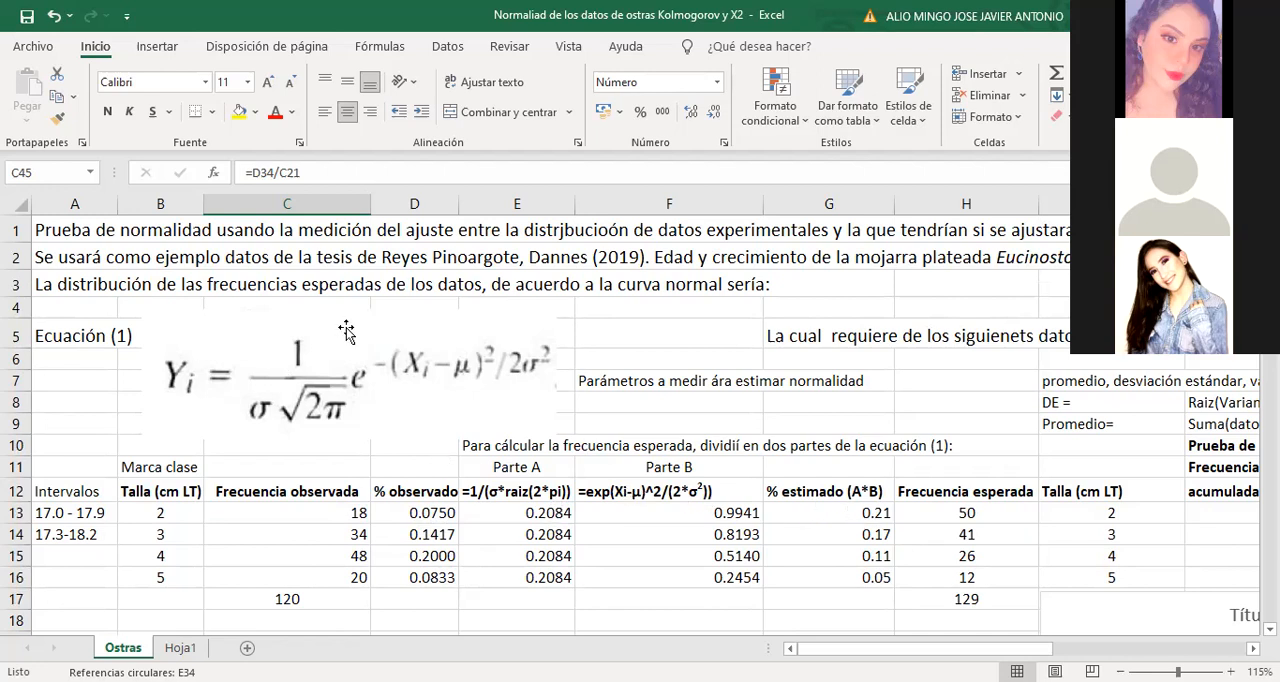
left_click(534, 491)
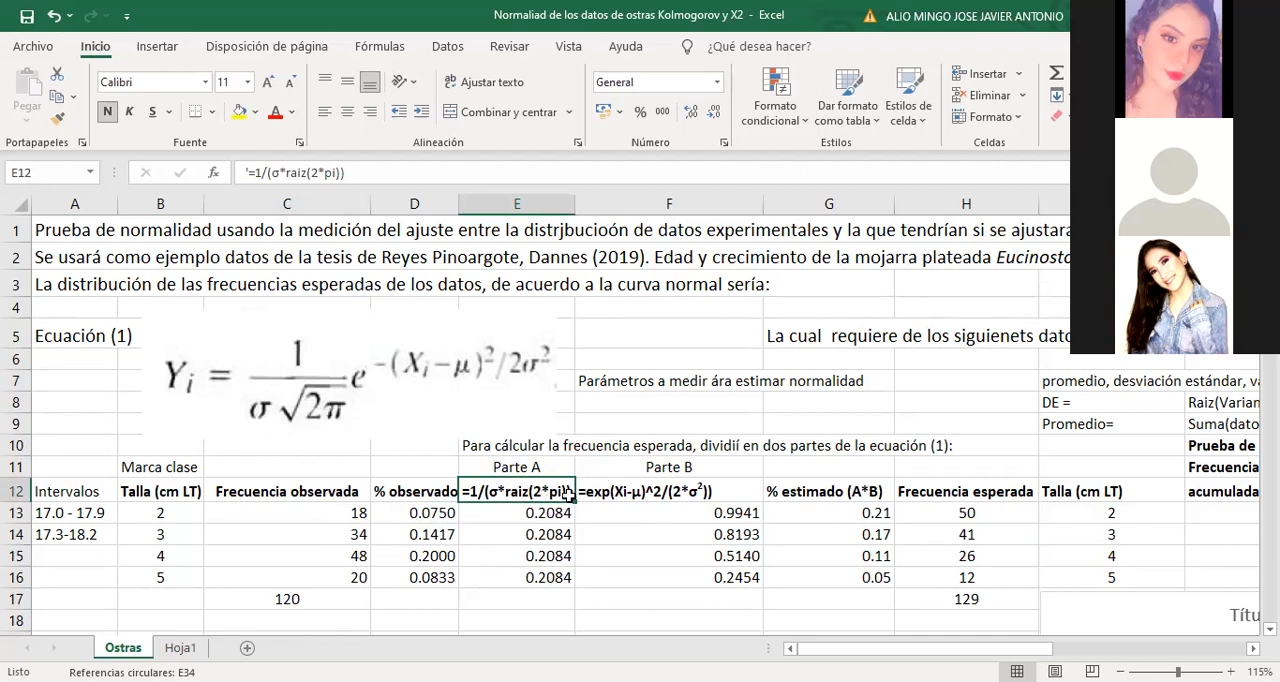
left_click(546, 514)
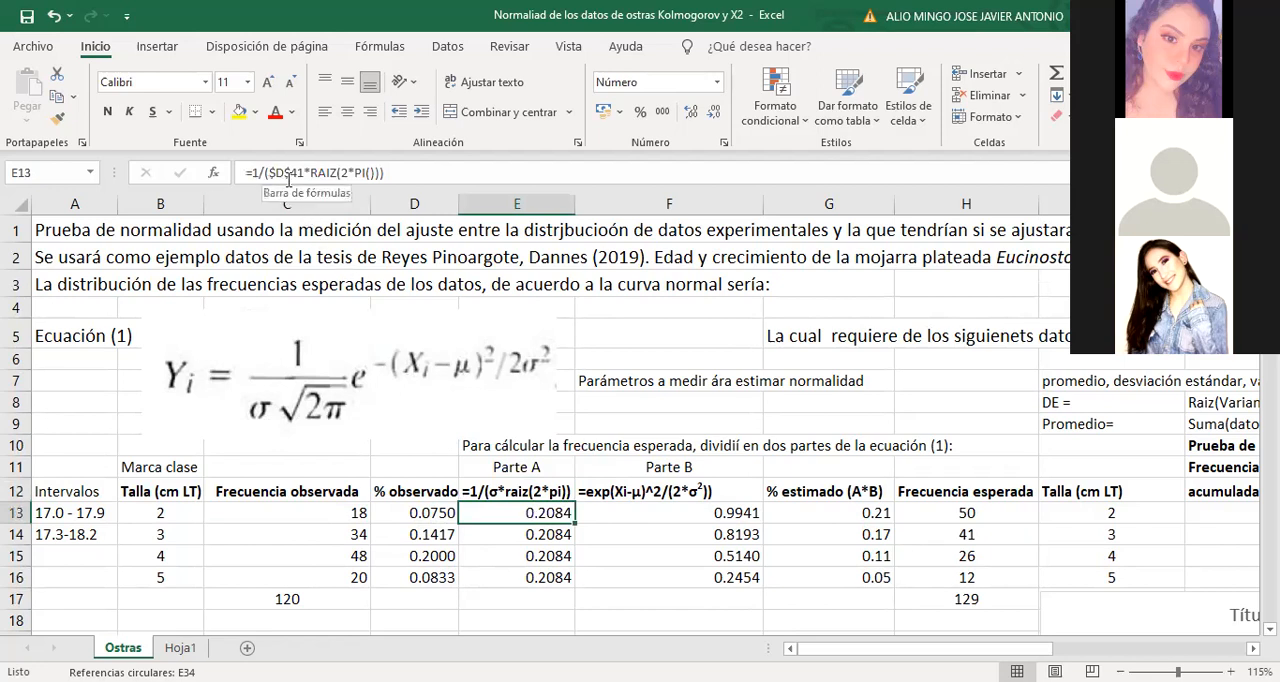
scroll(596, 354, "down", 8)
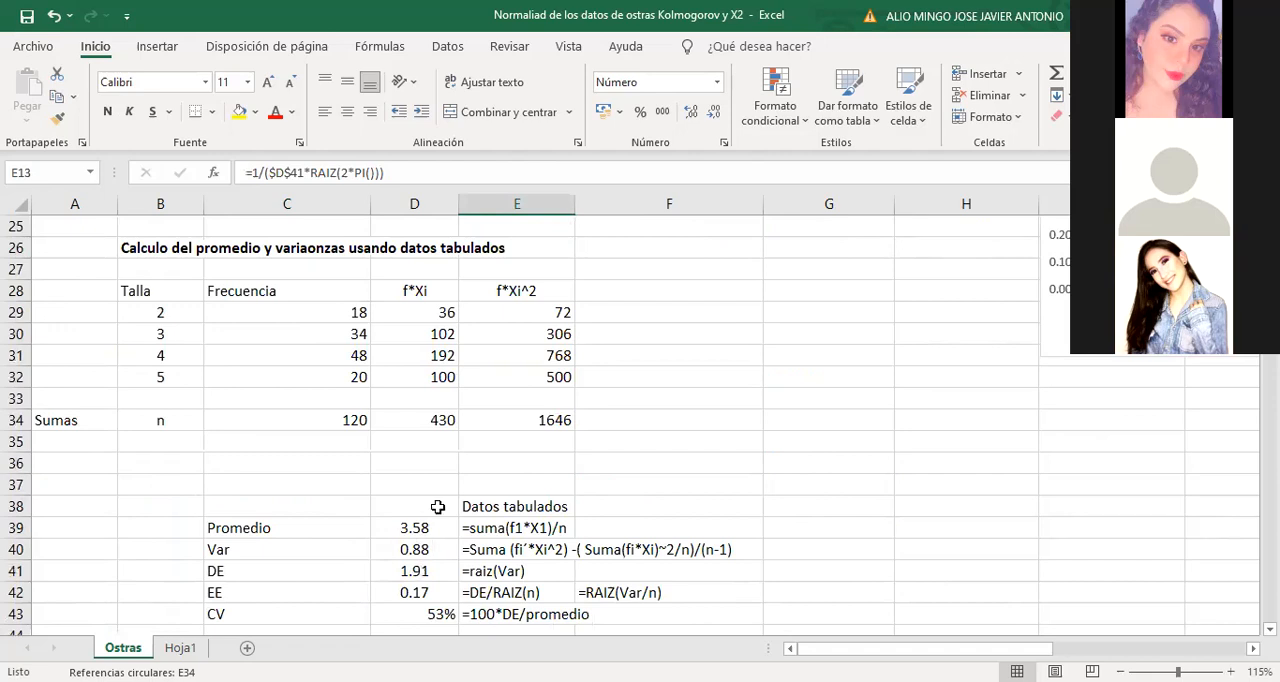
scroll(594, 371, "up", 8)
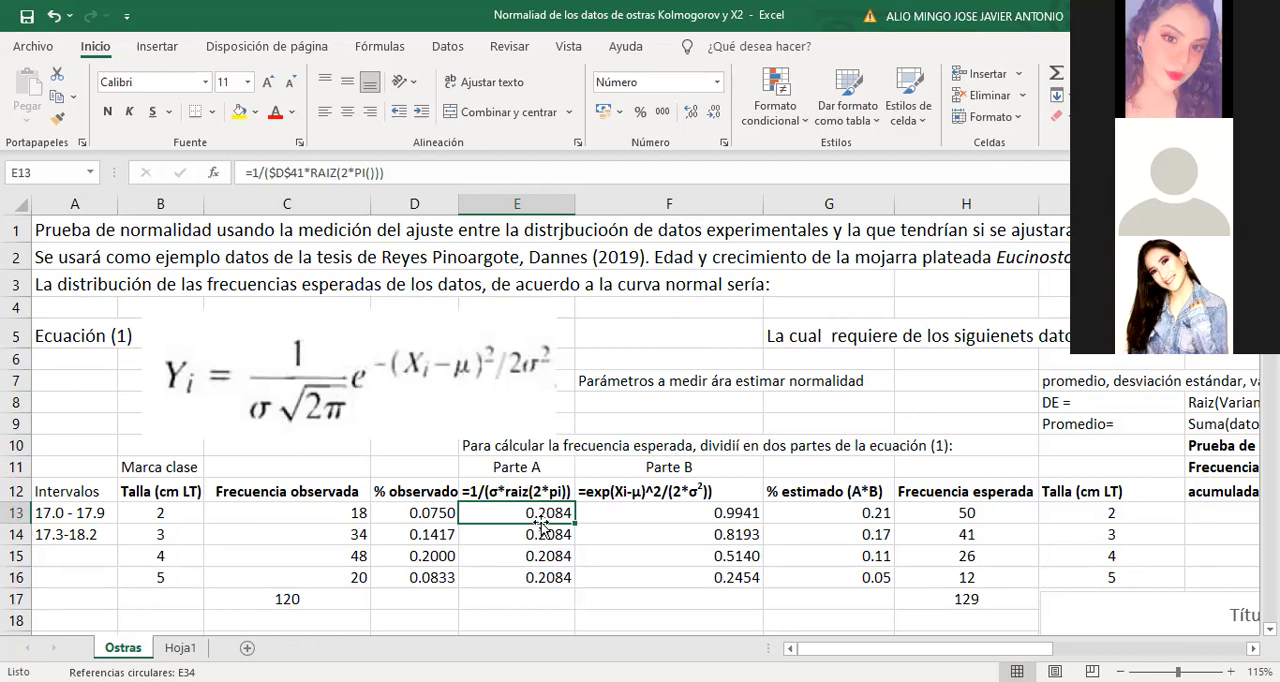
Examine the Part B formula in cell F13 and the mean and variance cells it references, including the formula in C46
left_click(656, 494)
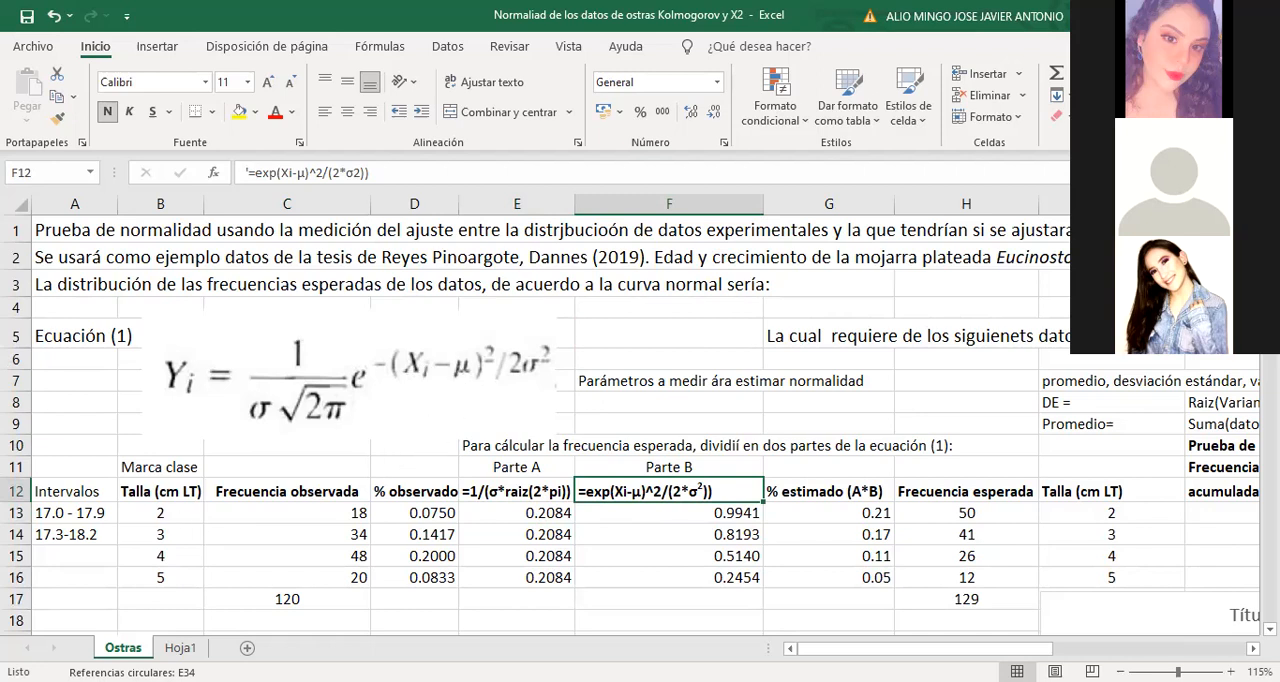
scroll(707, 548, "down", 4)
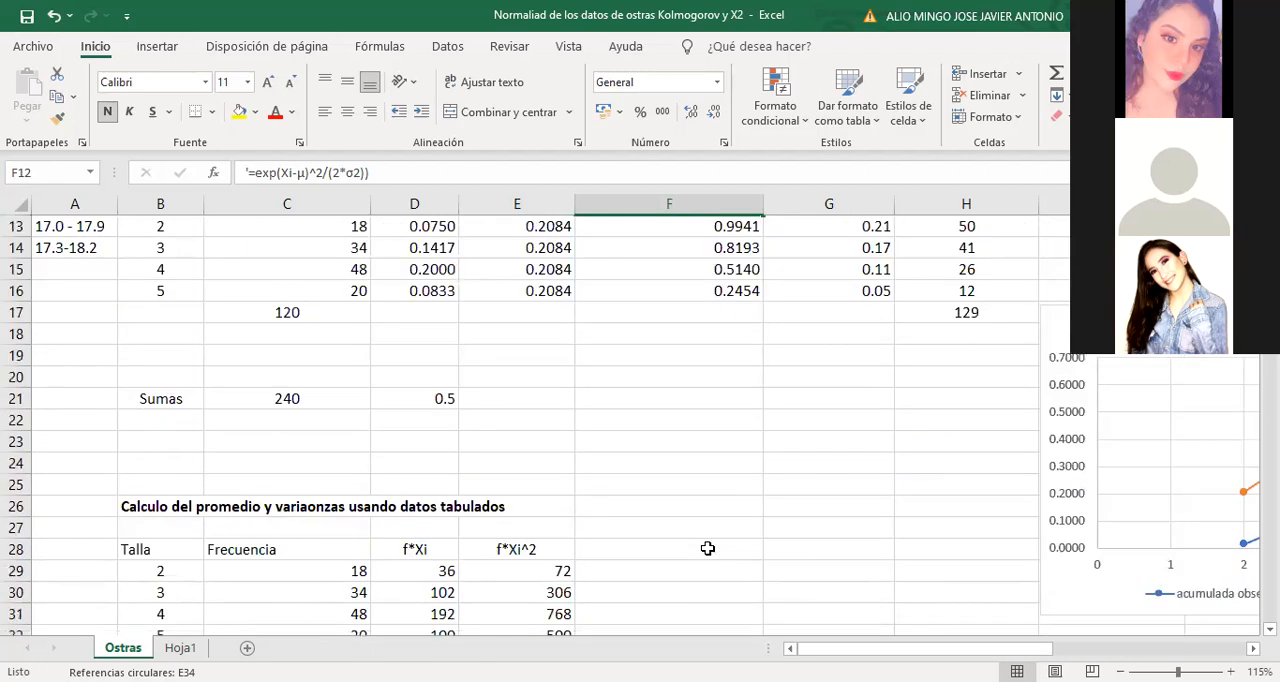
scroll(707, 548, "down", 3)
scroll(707, 548, "up", 7)
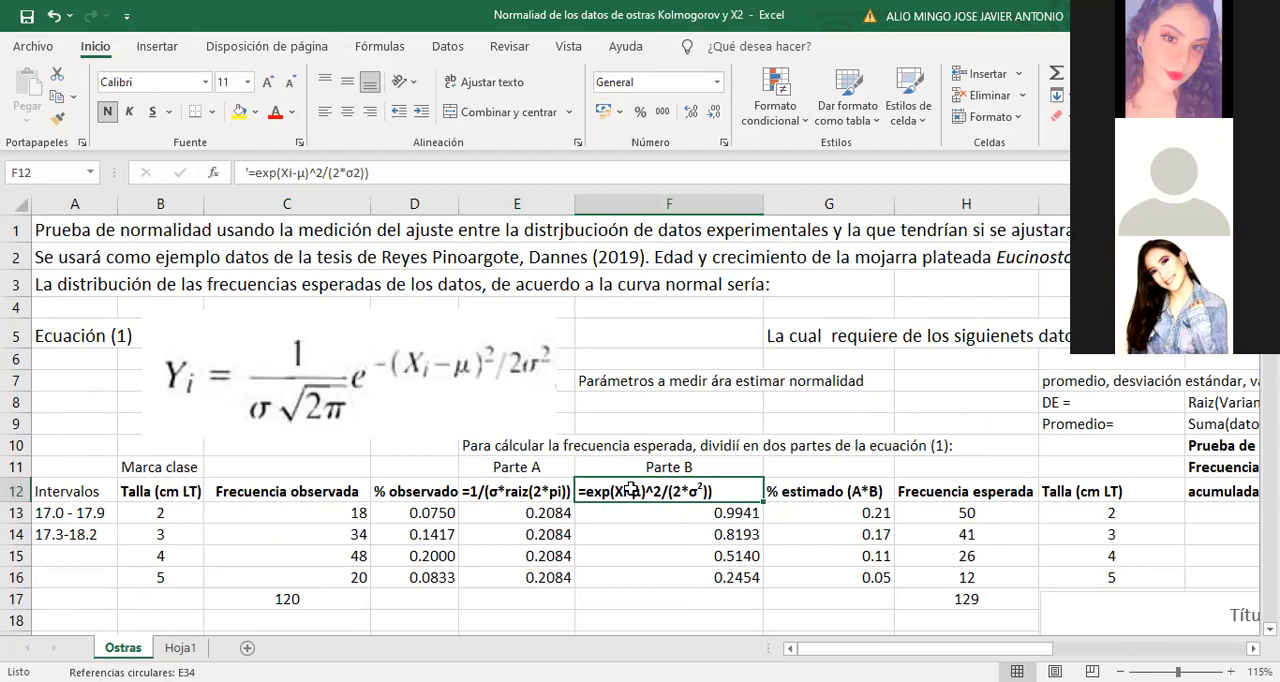
left_click(656, 512)
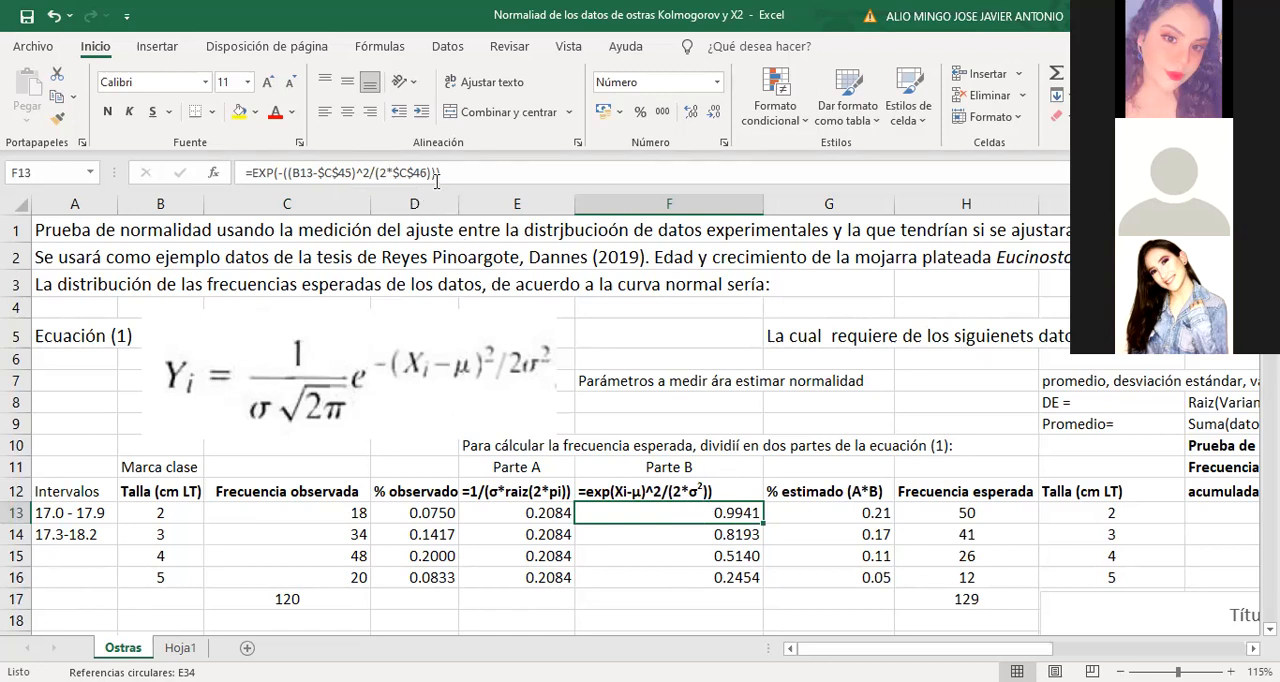
scroll(460, 443, "down", 9)
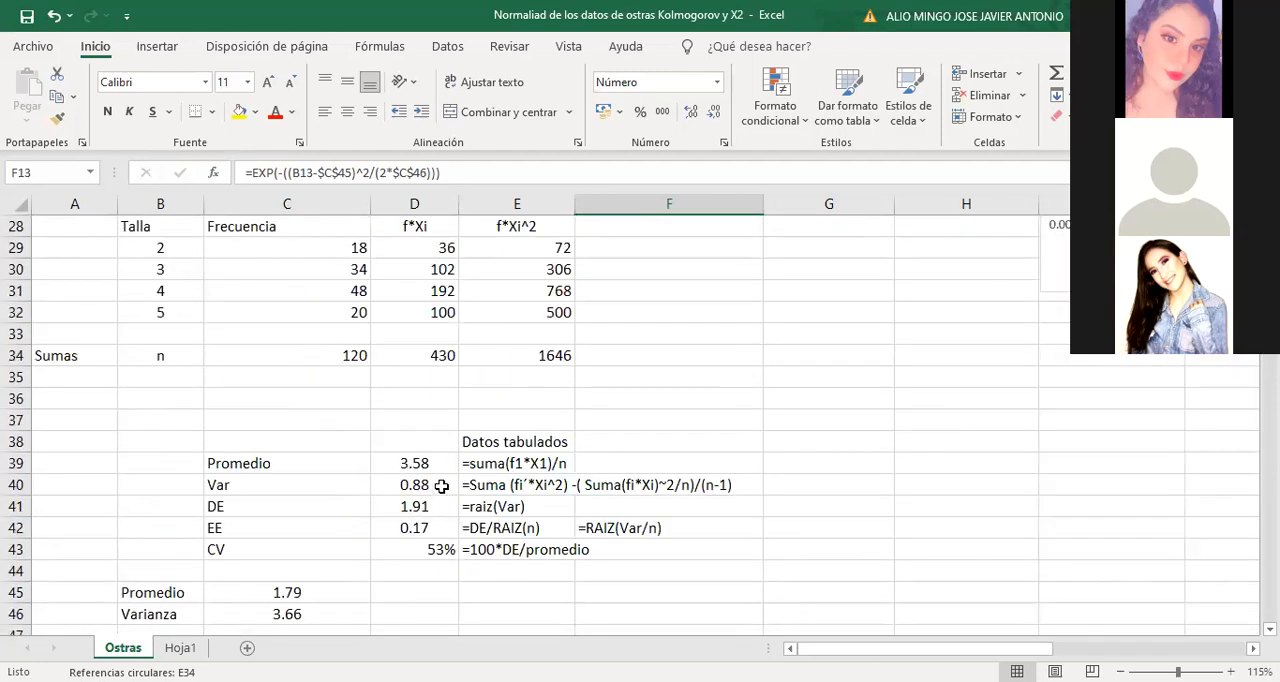
scroll(426, 491, "down", 5)
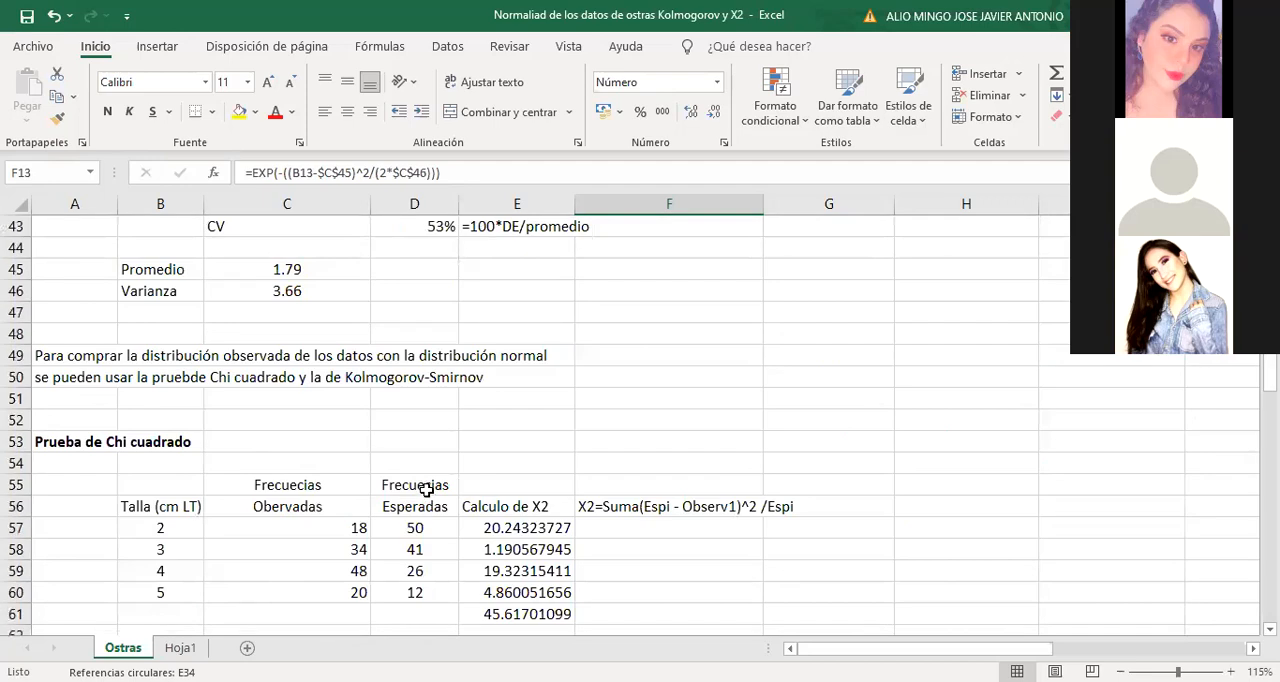
left_click(313, 296)
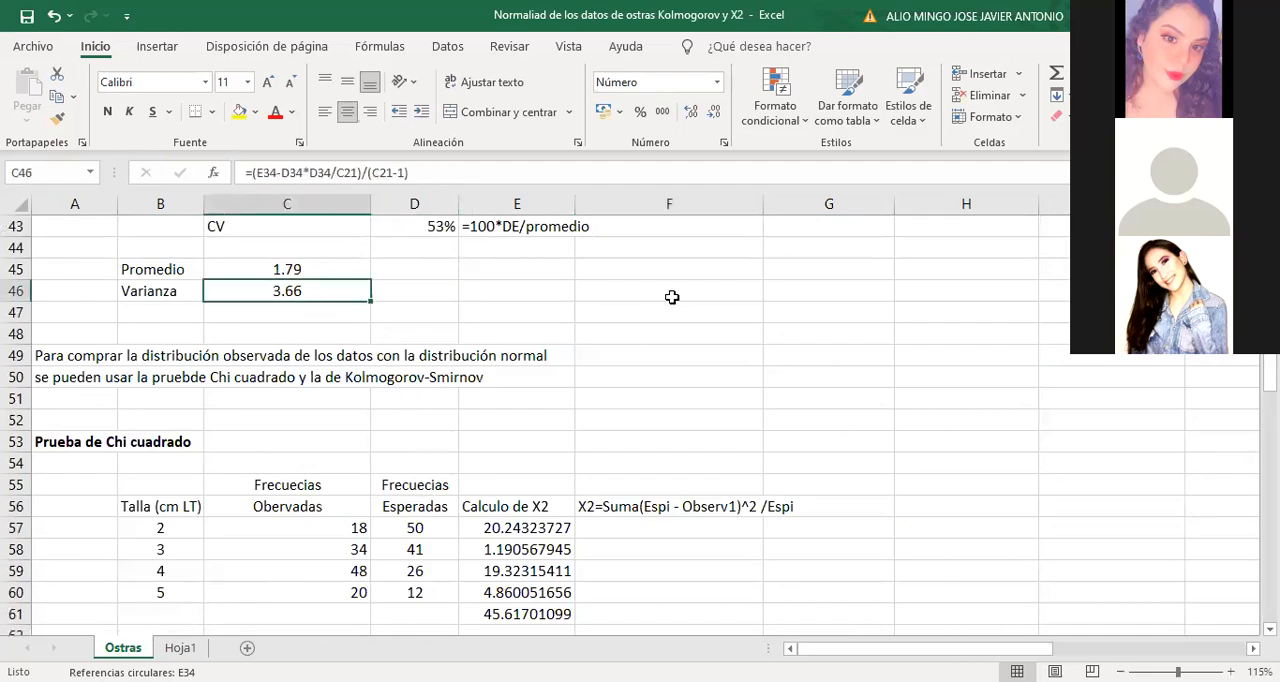
Compare the variance formulas in cells D40 and C46
scroll(672, 297, "up", 3)
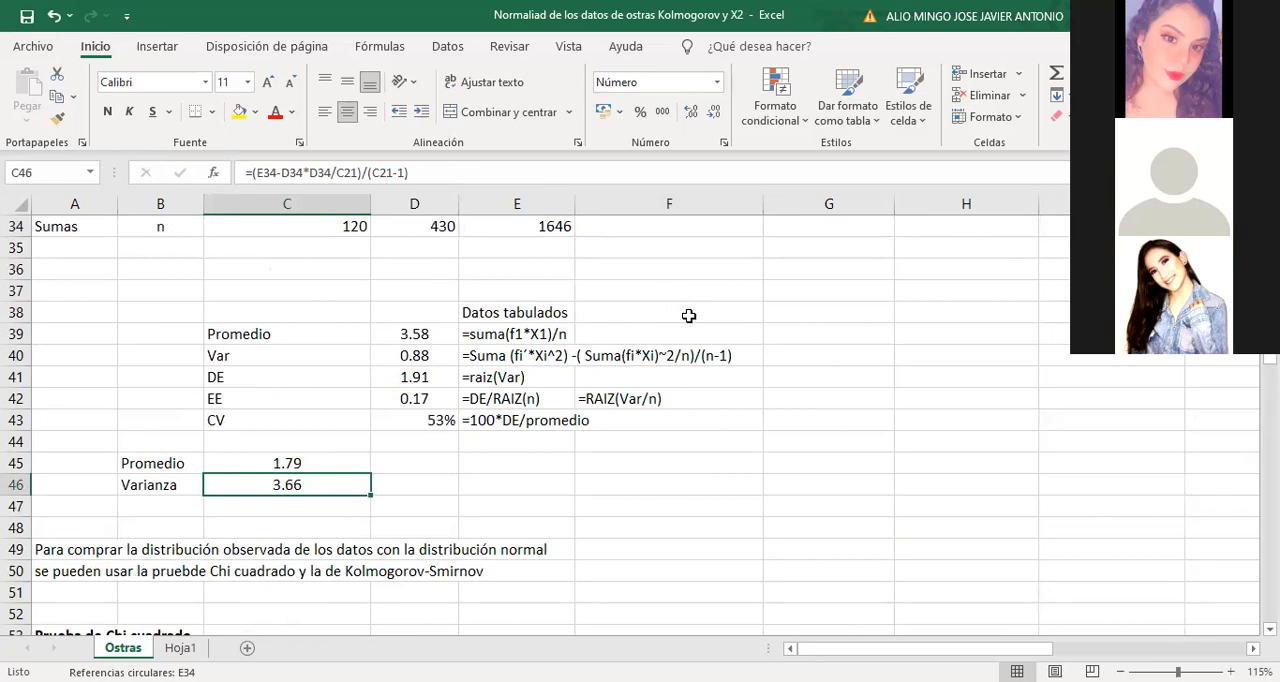
scroll(822, 372, "up", 4)
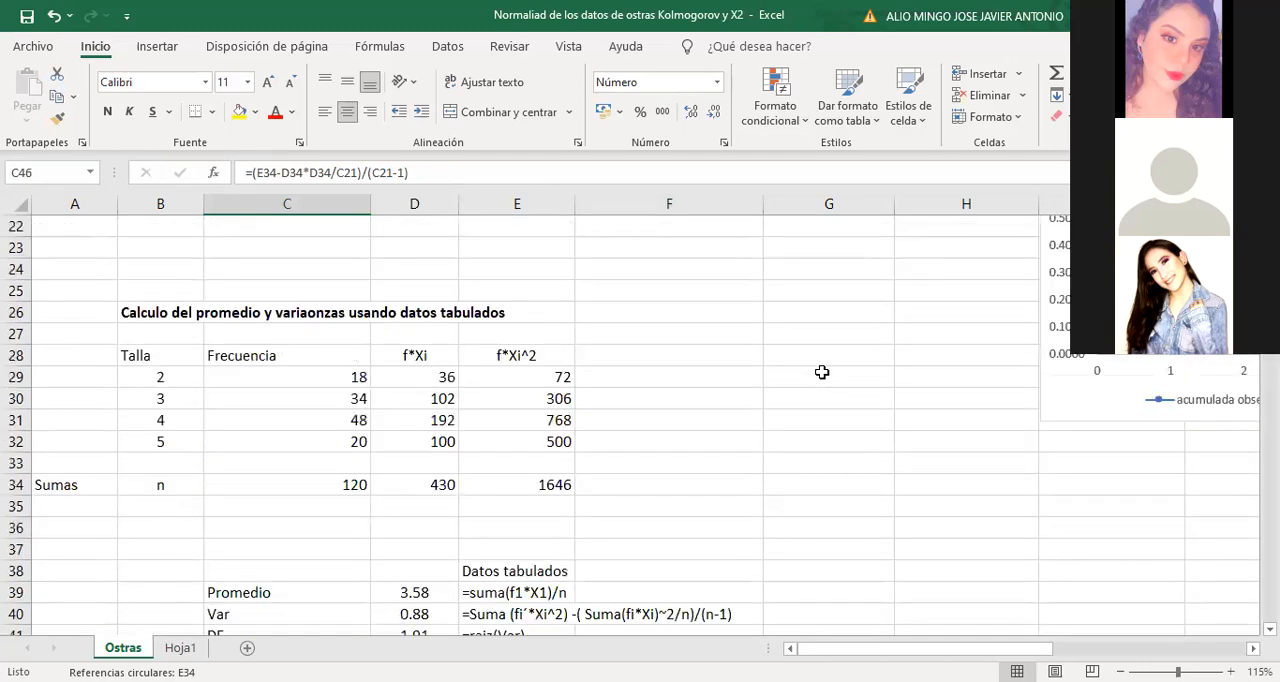
scroll(822, 372, "down", 3)
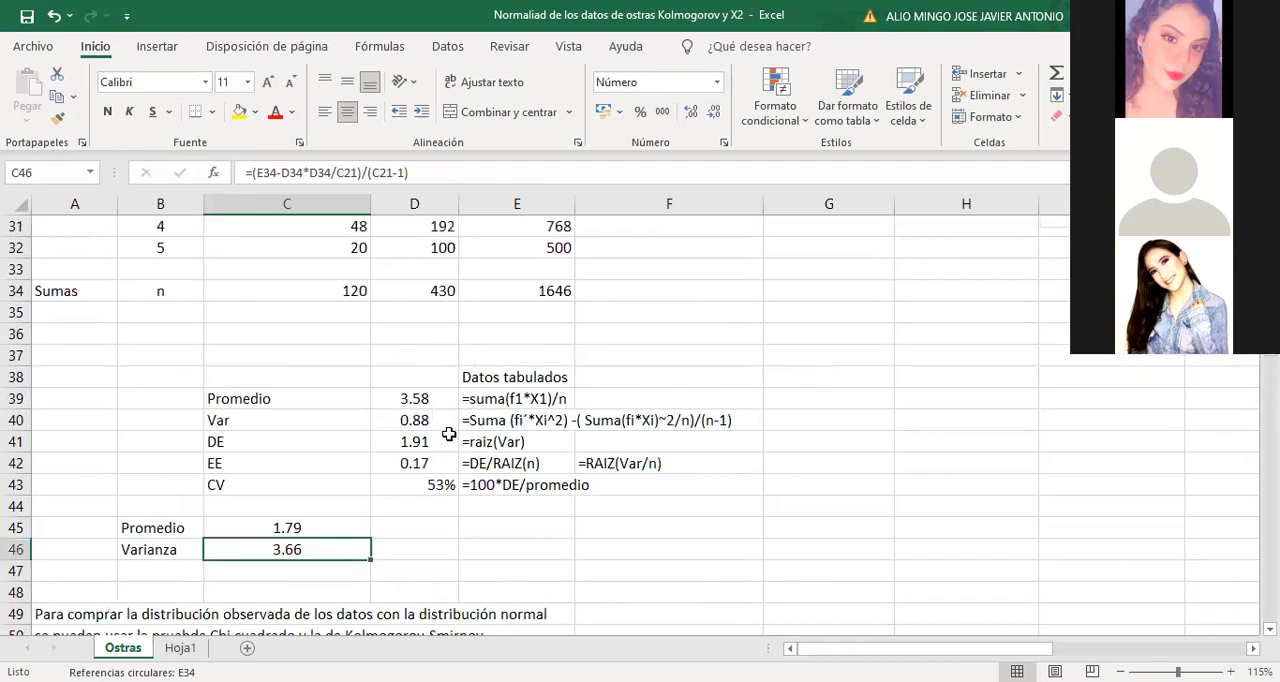
left_click(428, 424)
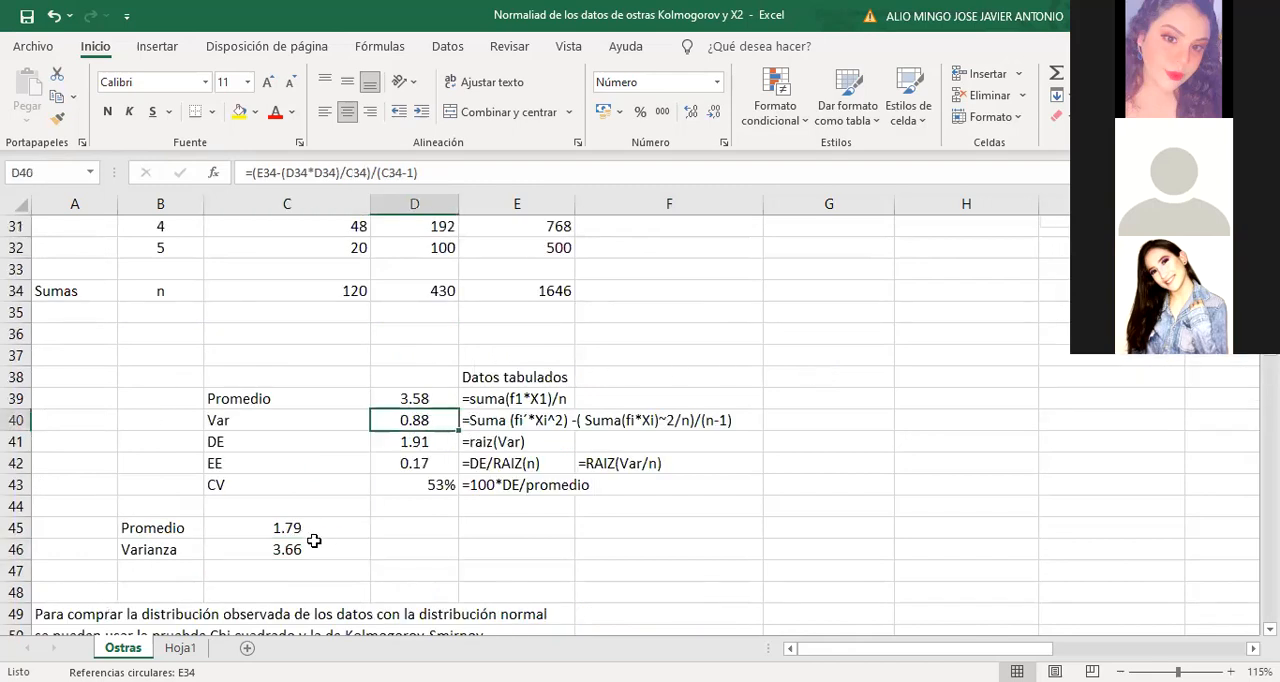
left_click(312, 545)
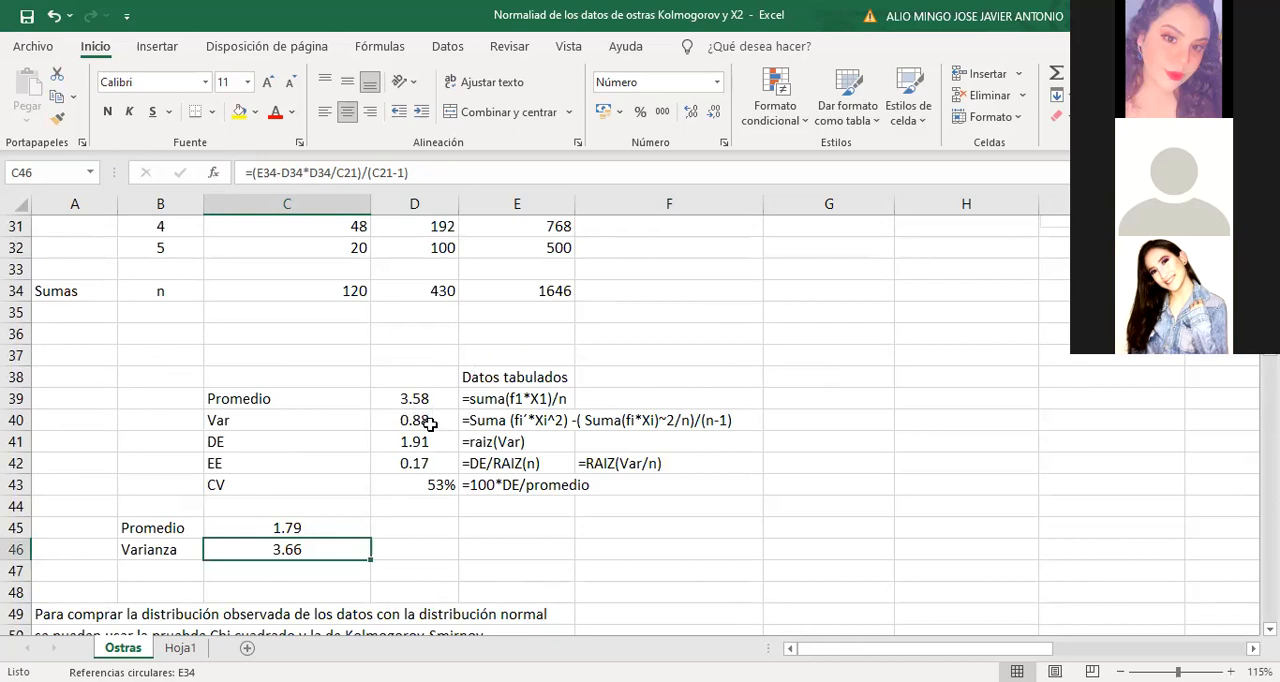
left_click(419, 422)
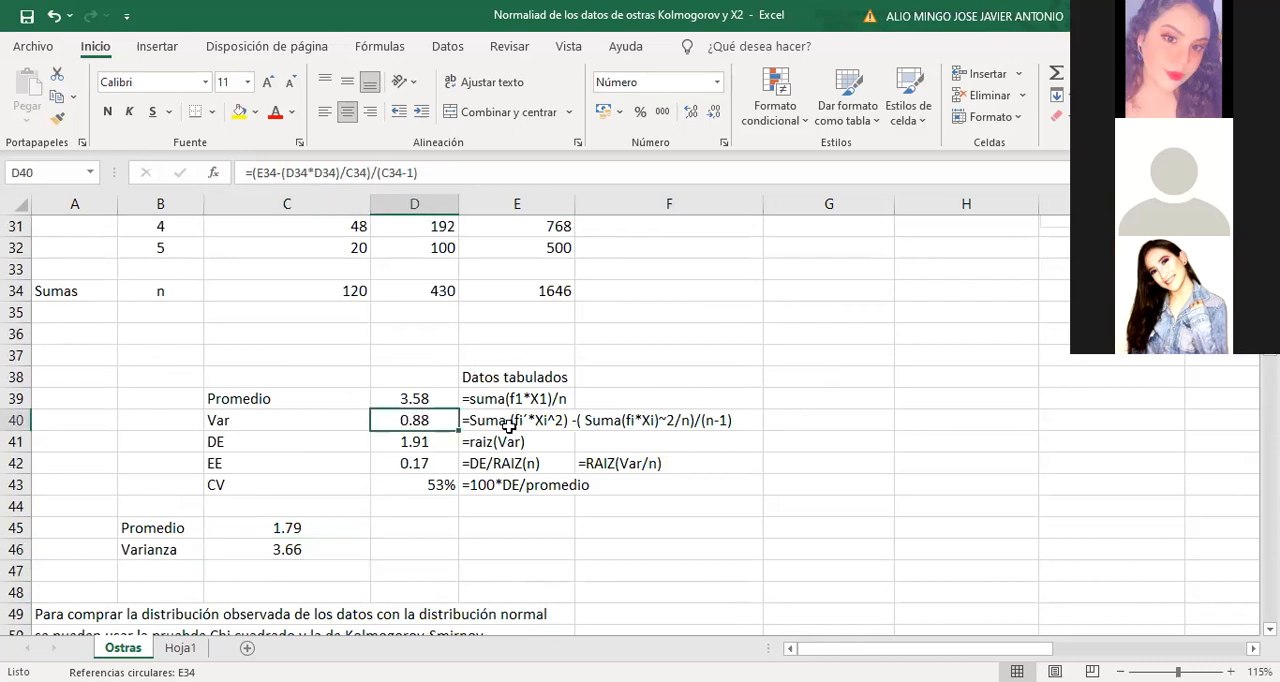
Change the variance reference in the Part B formula of cell F13 to $D$40
scroll(880, 413, "up", 10)
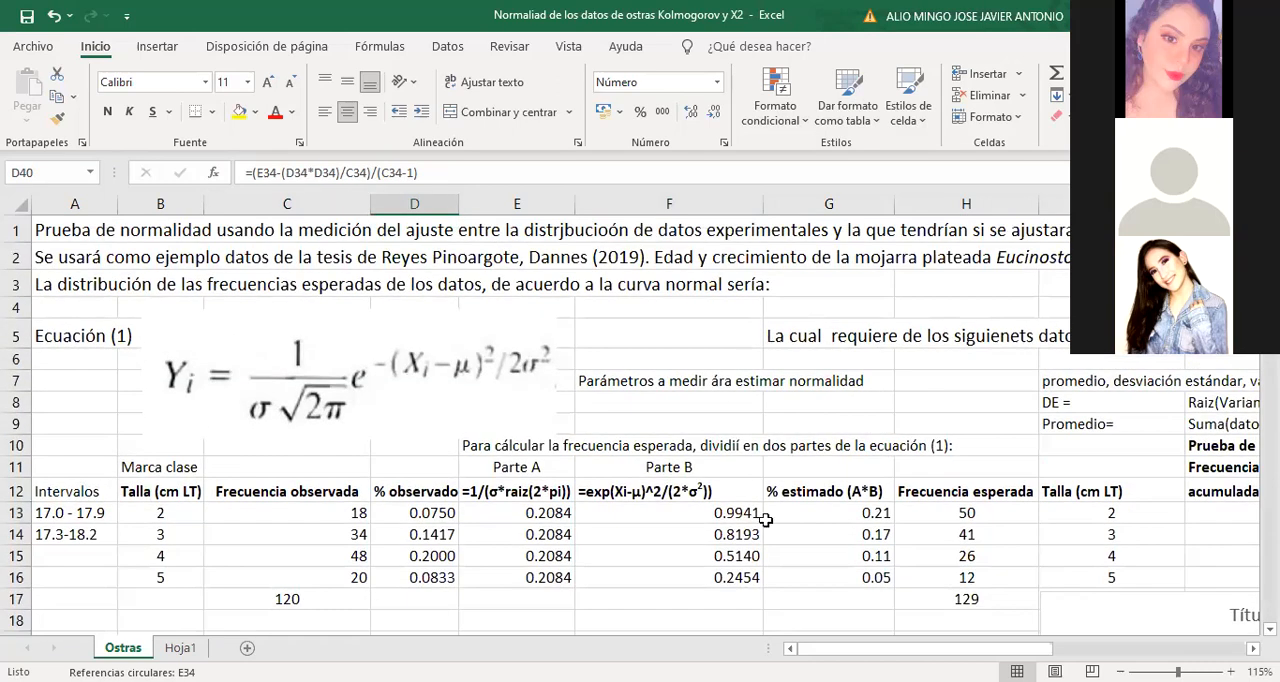
left_click(727, 515)
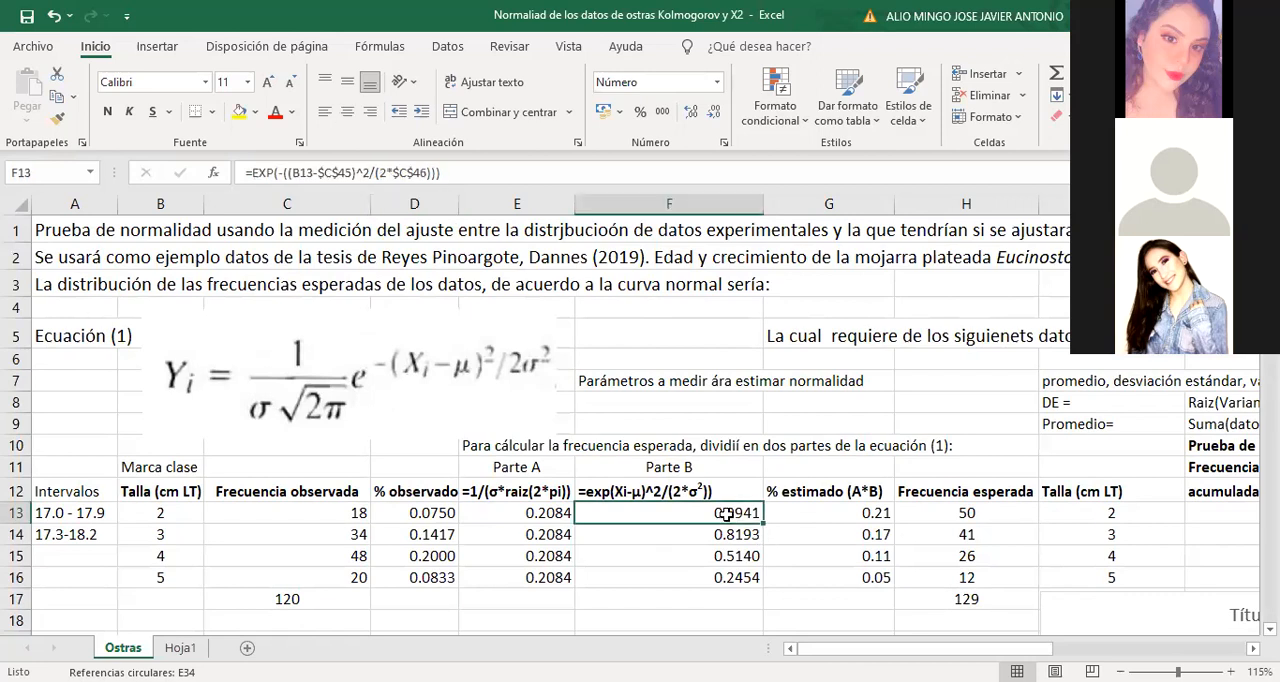
left_click(416, 173)
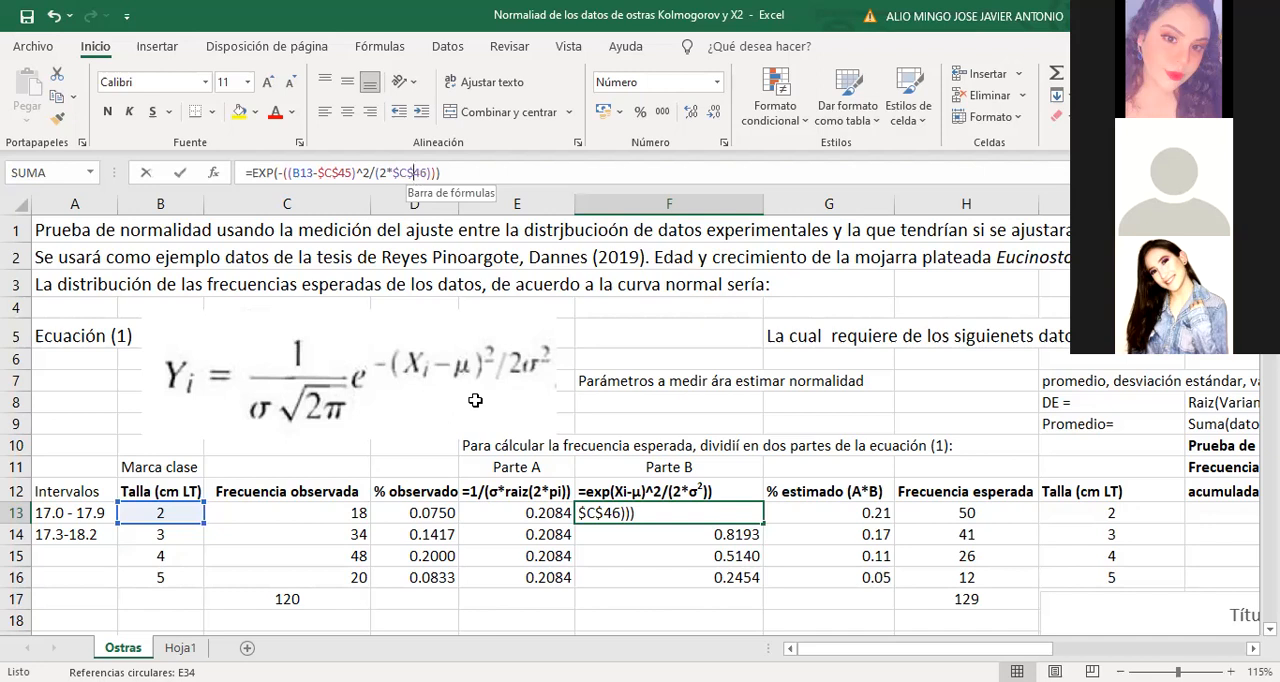
scroll(475, 400, "down", 13)
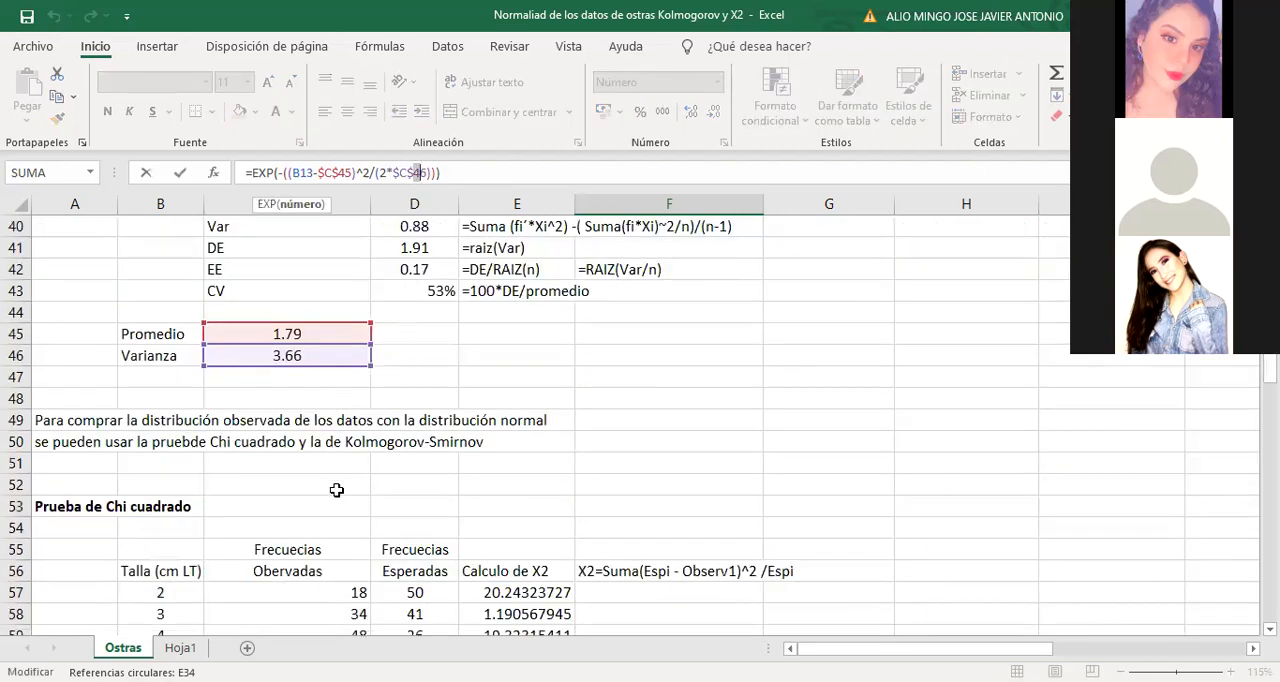
scroll(526, 345, "up", 3)
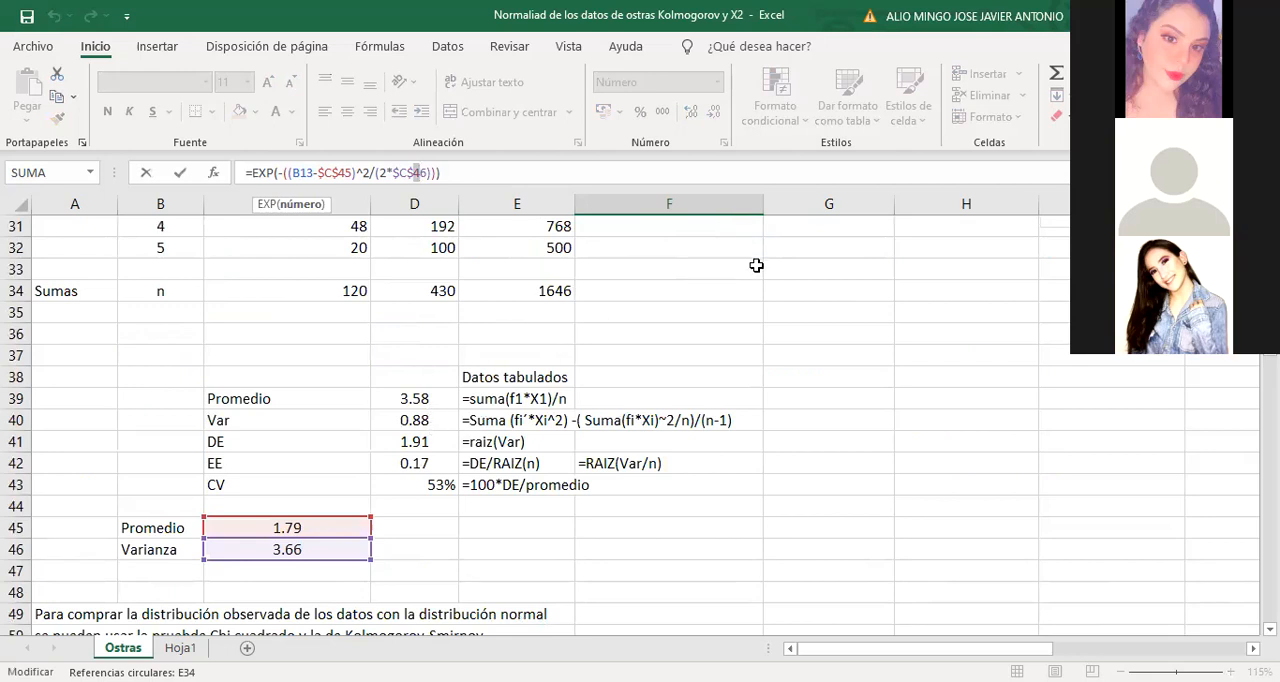
scroll(756, 263, "up", 10)
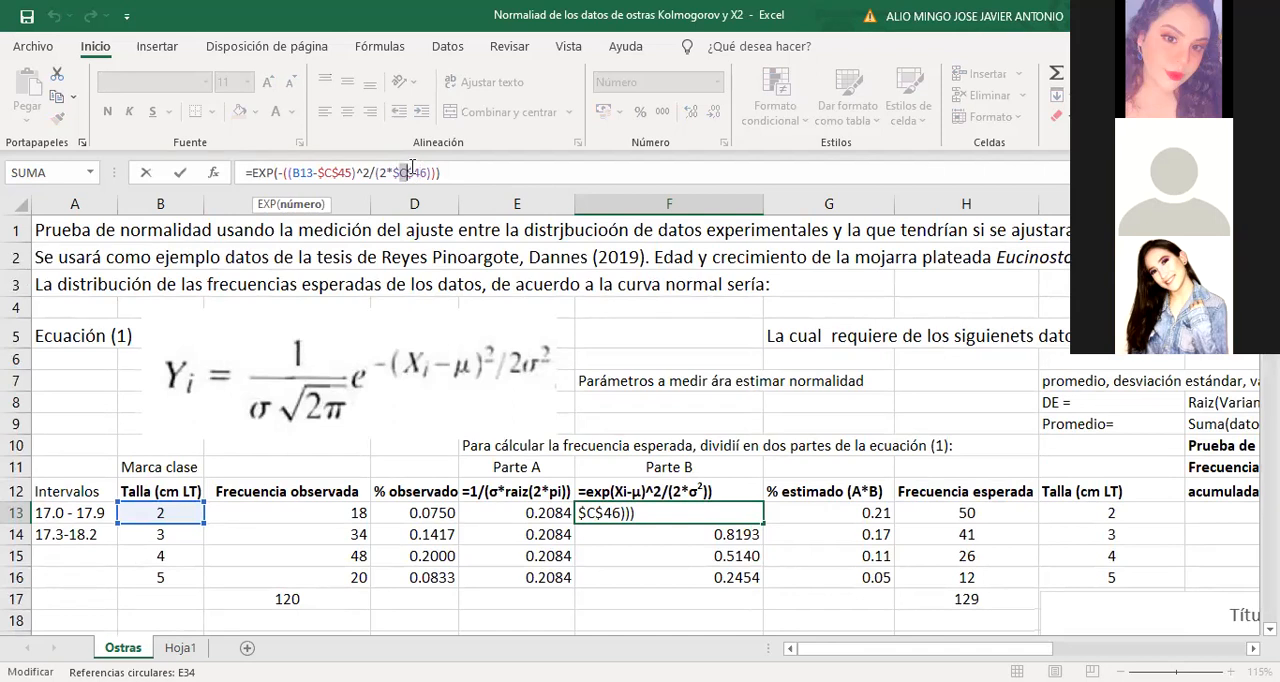
type("D$40")
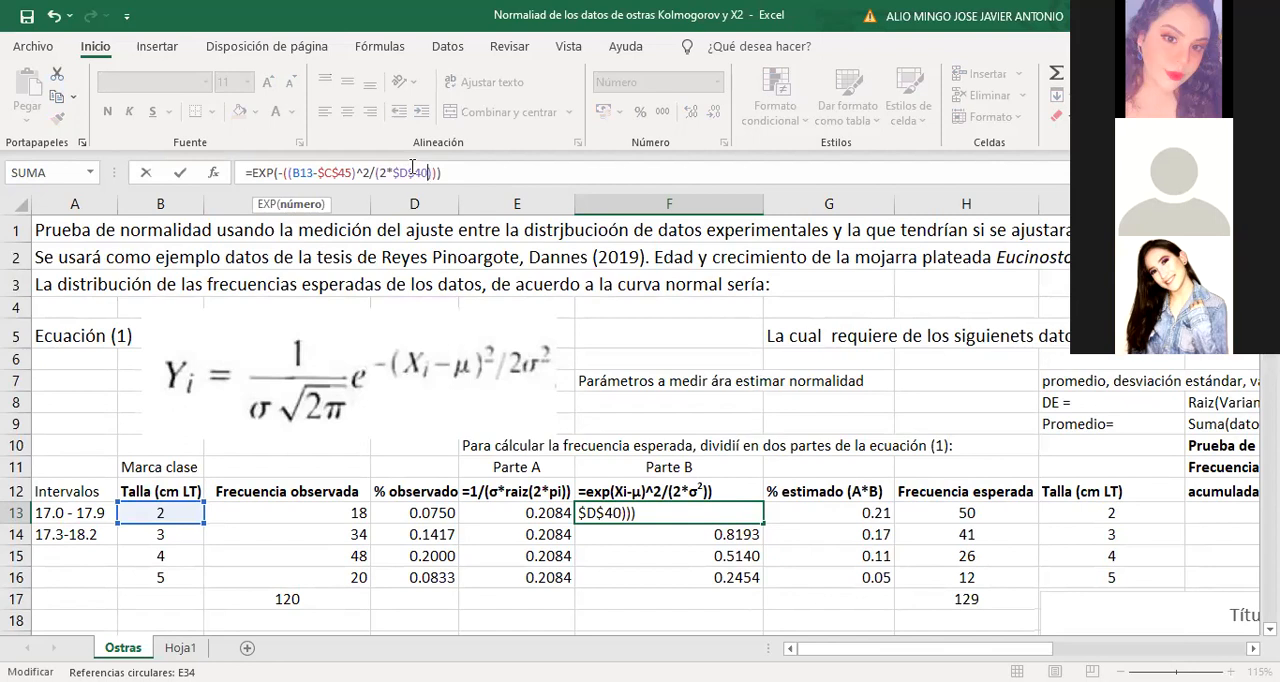
key("Return")
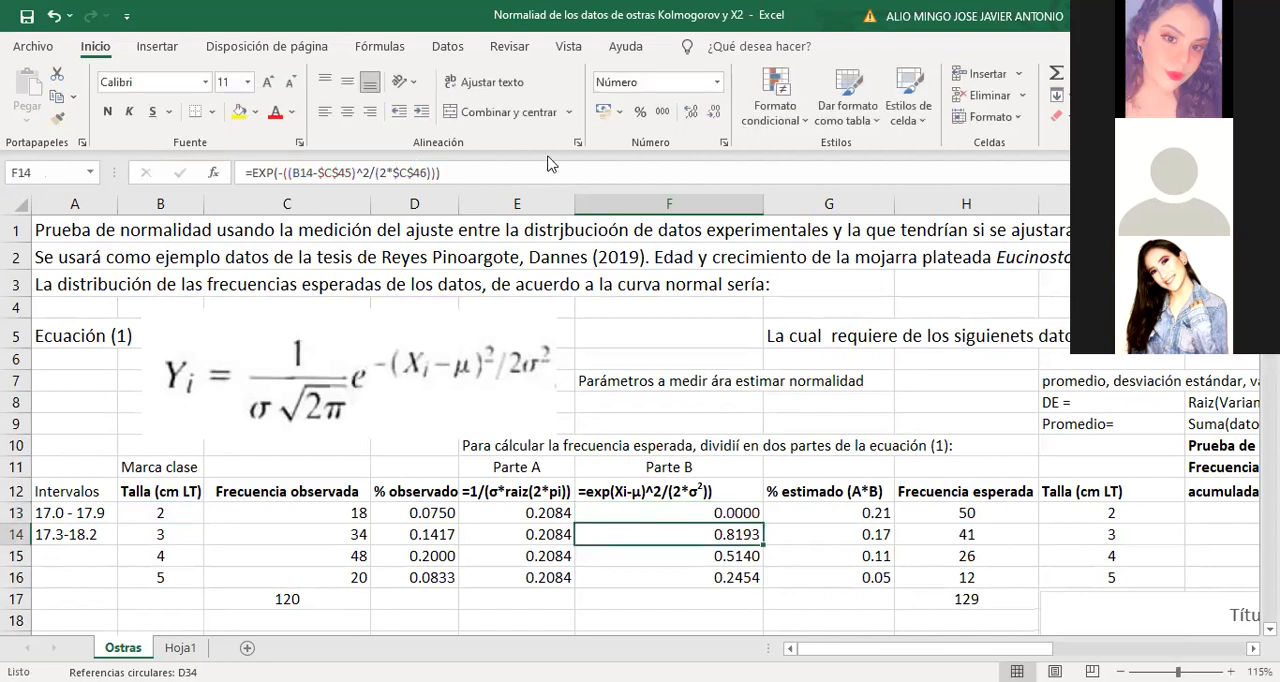
Copy the Part B formula from cell F13 down to F14
left_click(702, 512)
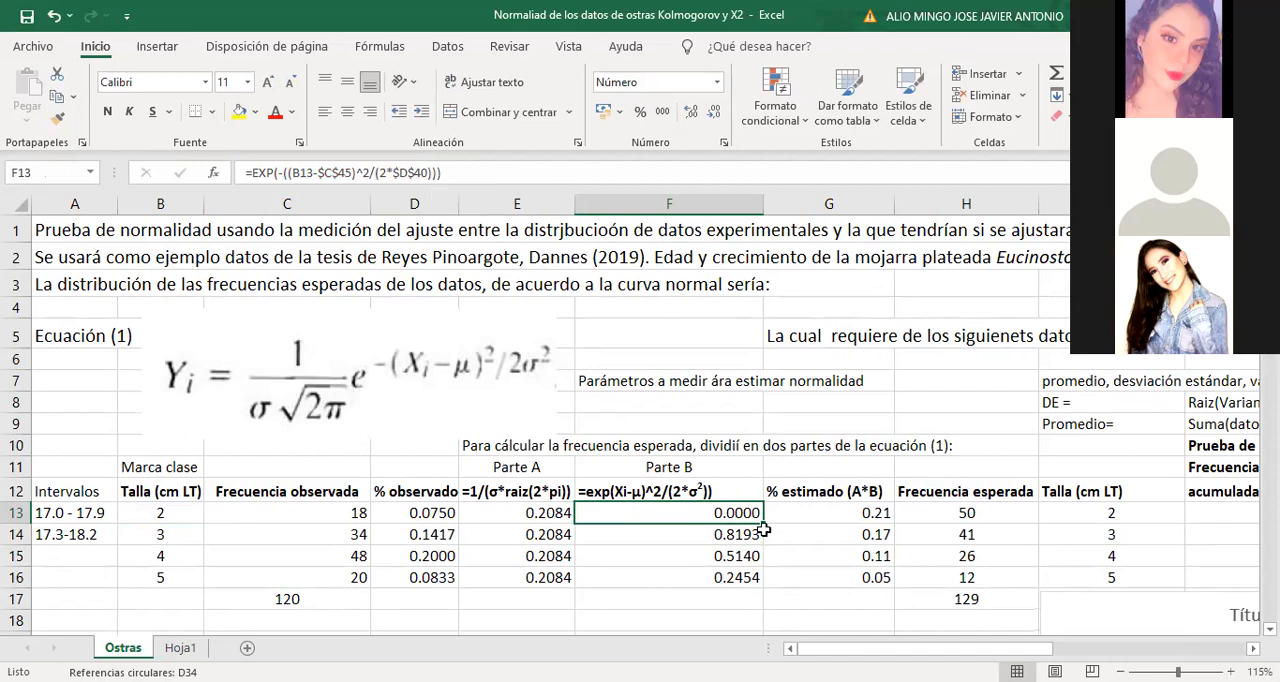
left_click_drag(760, 524, 763, 549)
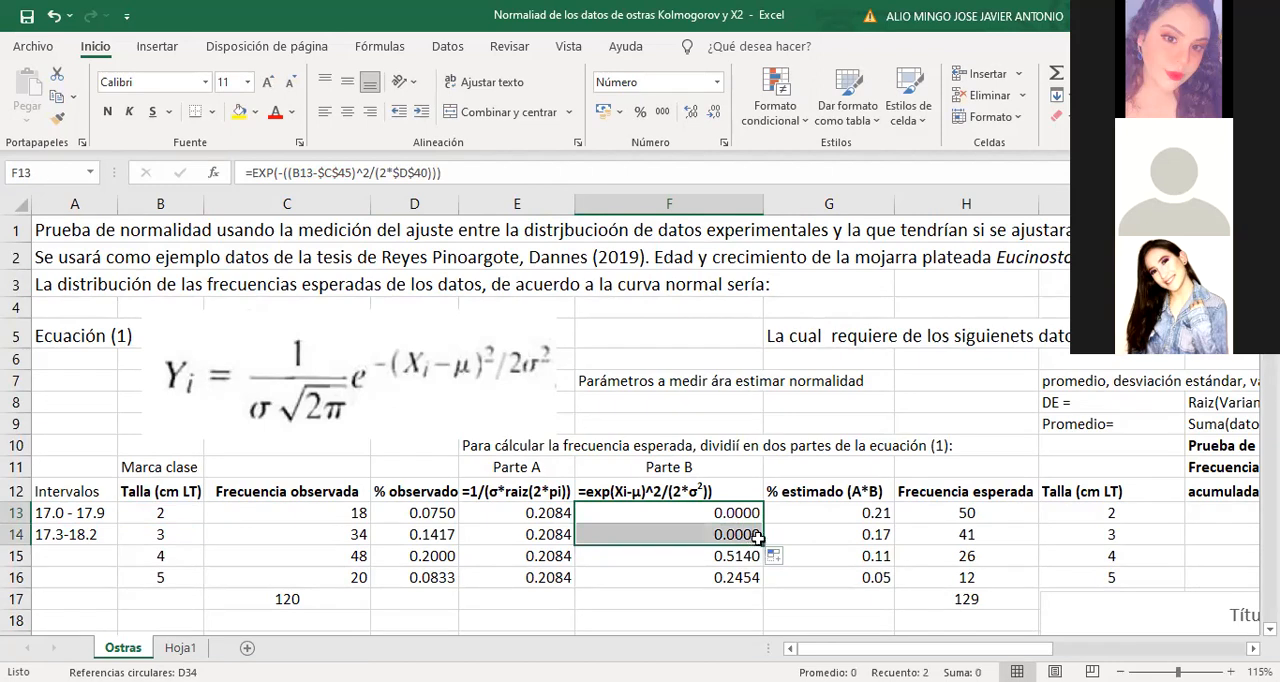
Review the Part B formula in cell F13 and the variance formula in cell C46 against the tabulated sums
left_click(730, 513)
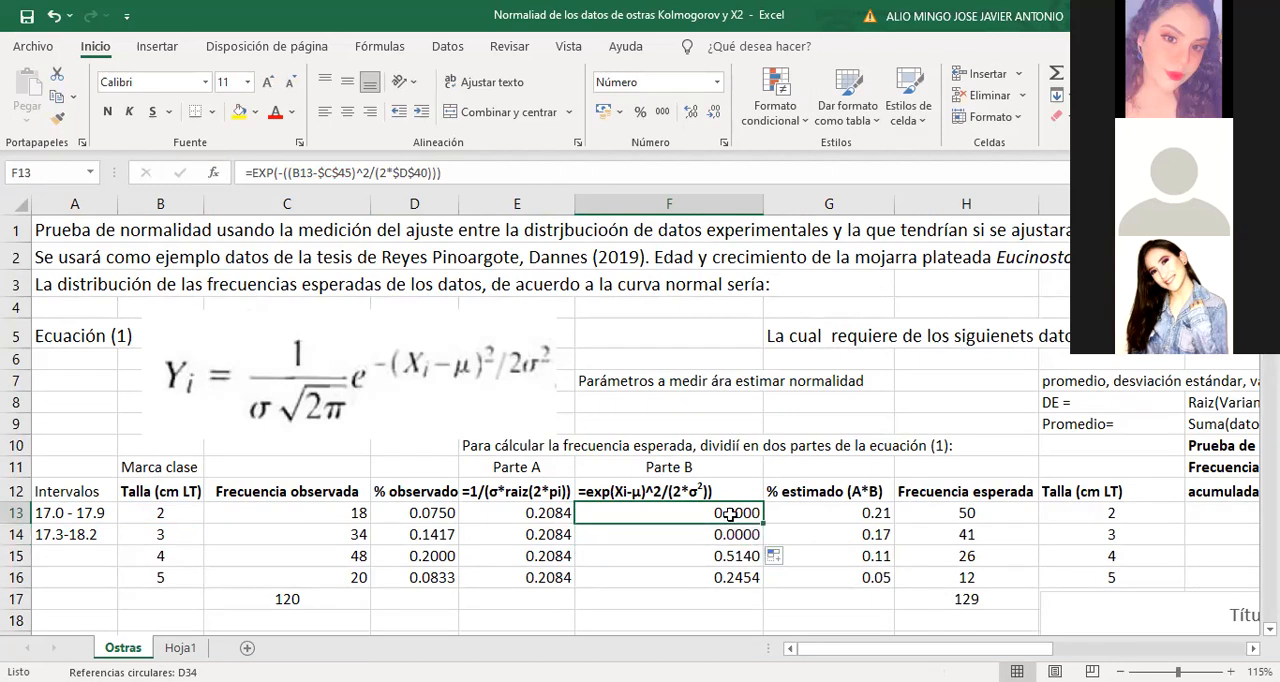
scroll(730, 513, "down", 11)
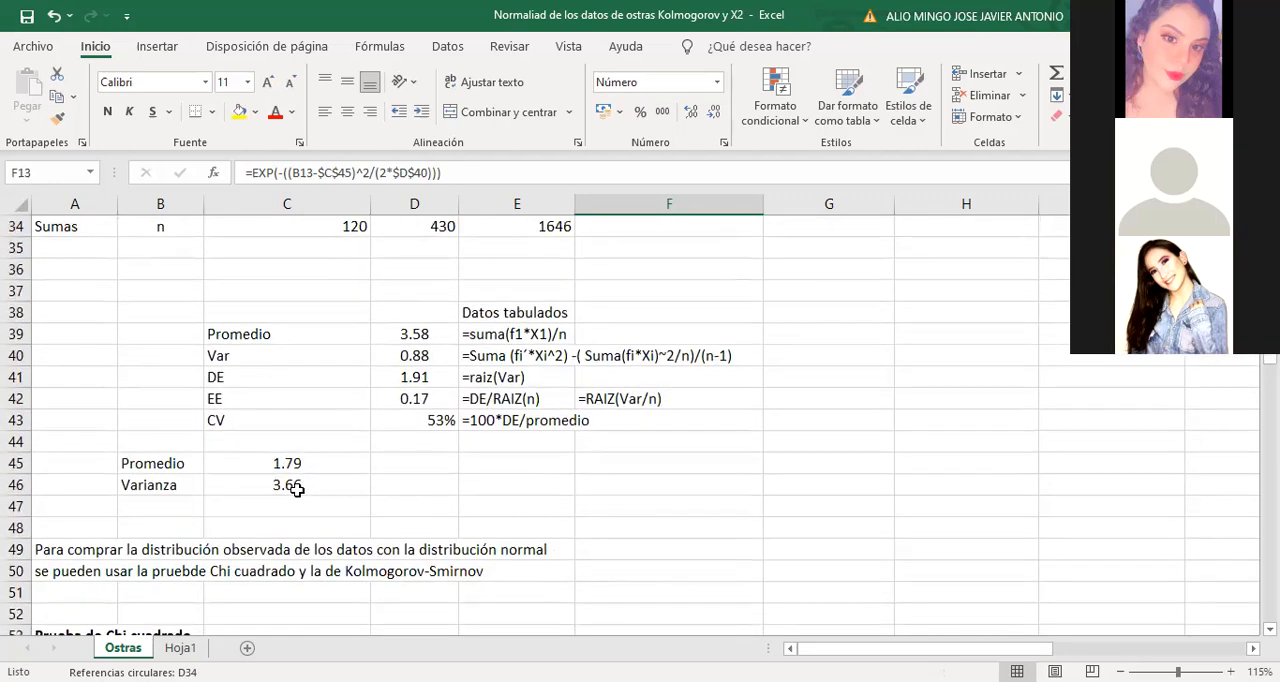
left_click(298, 488)
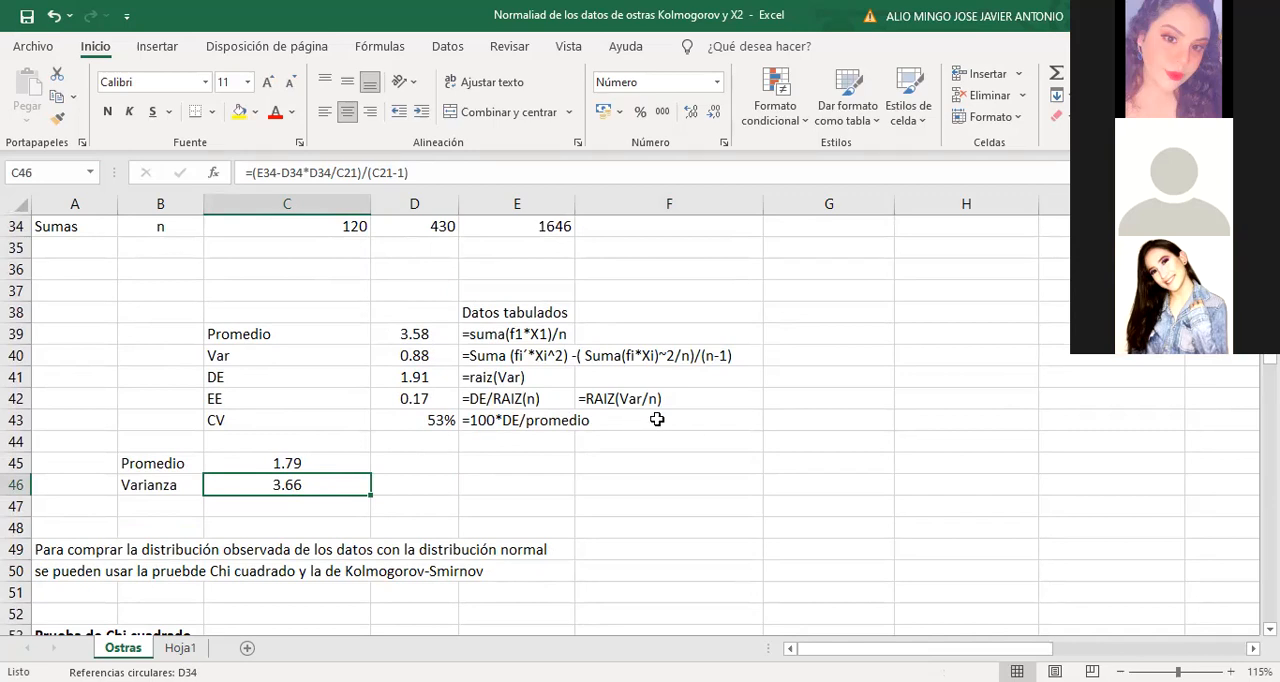
scroll(657, 419, "up", 2)
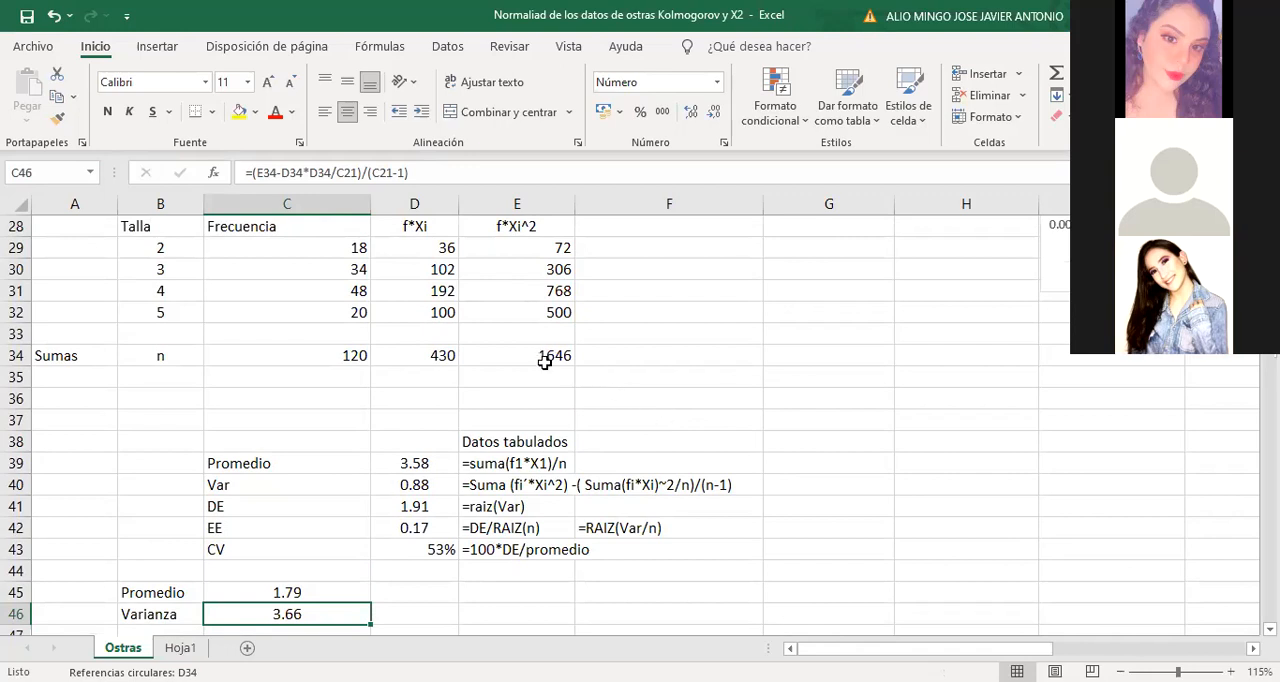
Enter the check variance formula =(E34-D34*D34/C34)/119 in cell D46, beside the existing Varianza value
left_click(424, 610)
type("=")
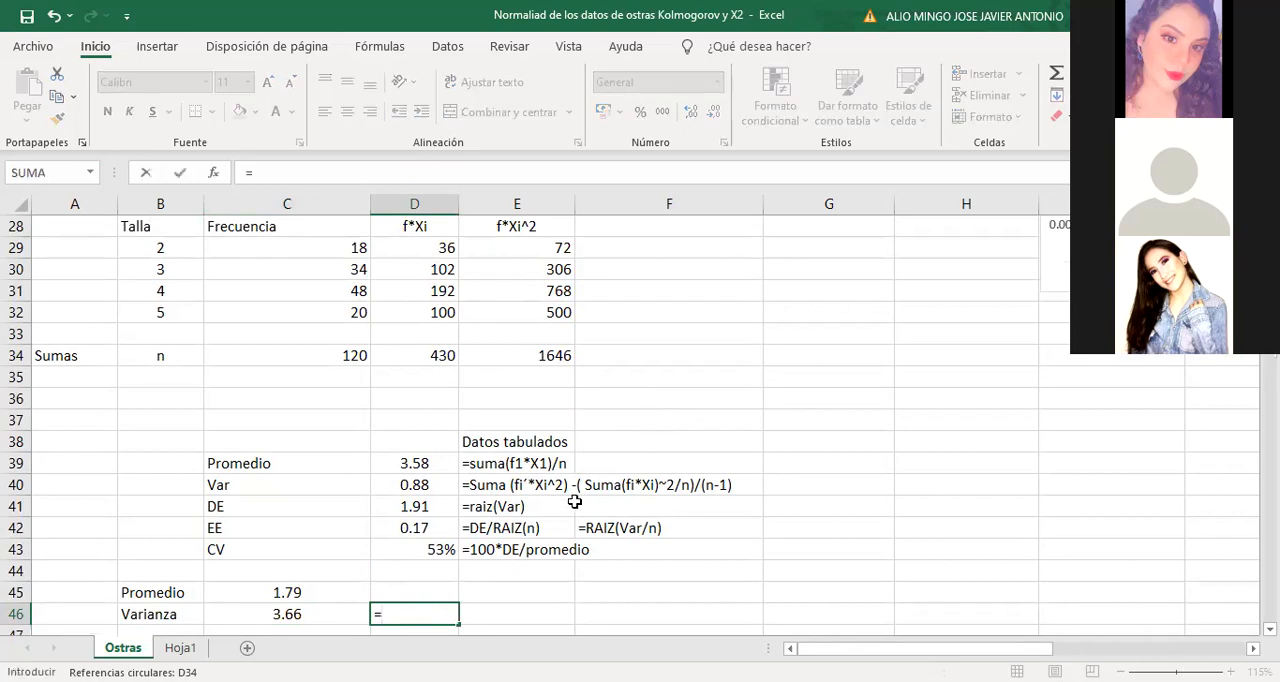
type("(")
left_click(562, 357)
type("-")
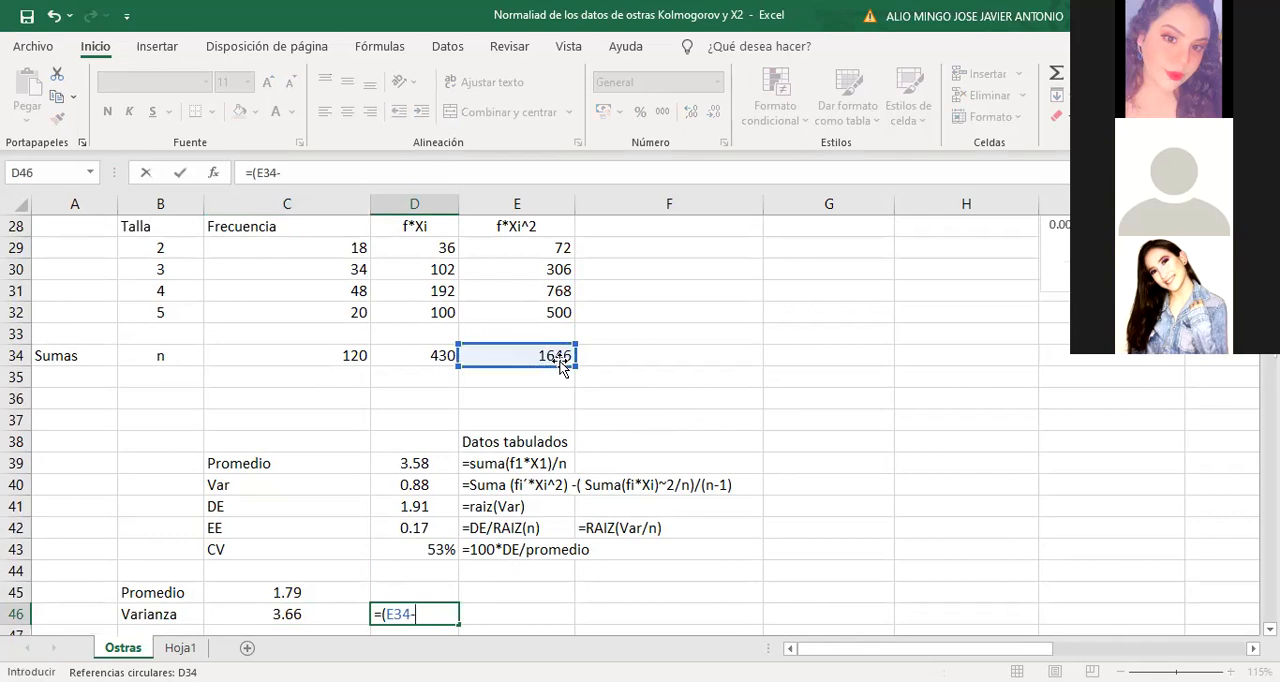
left_click(438, 358)
type("*")
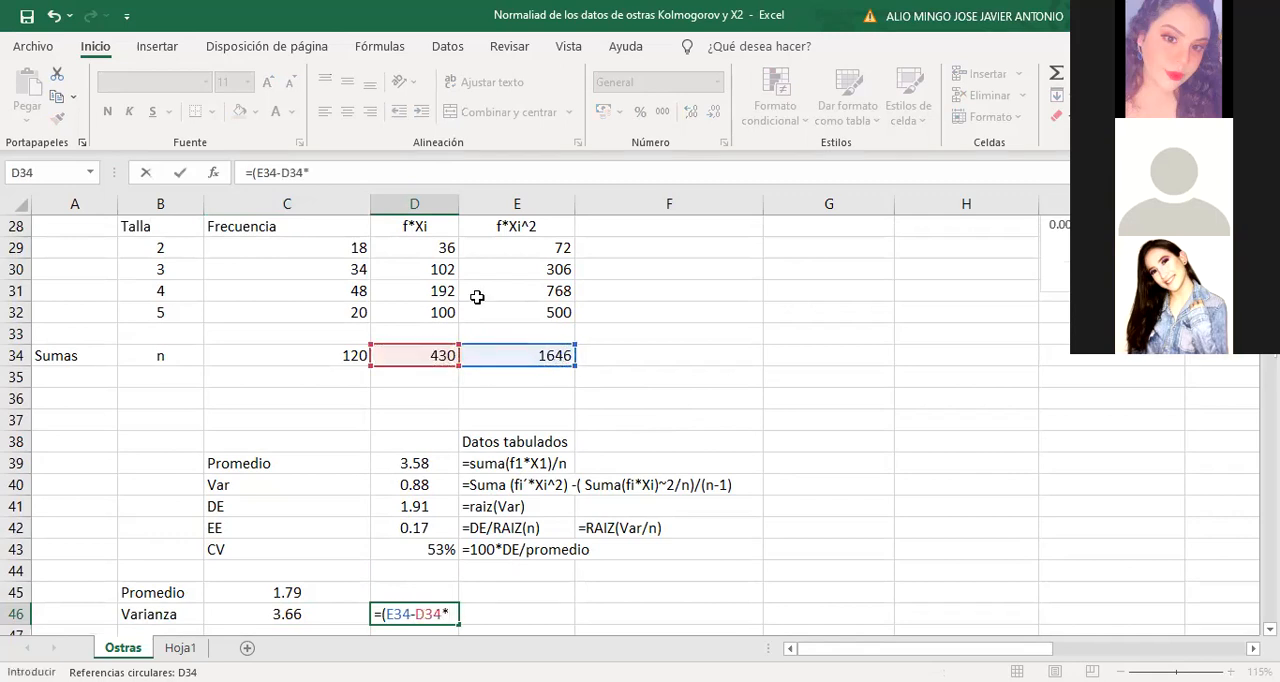
left_click(426, 360)
type("/")
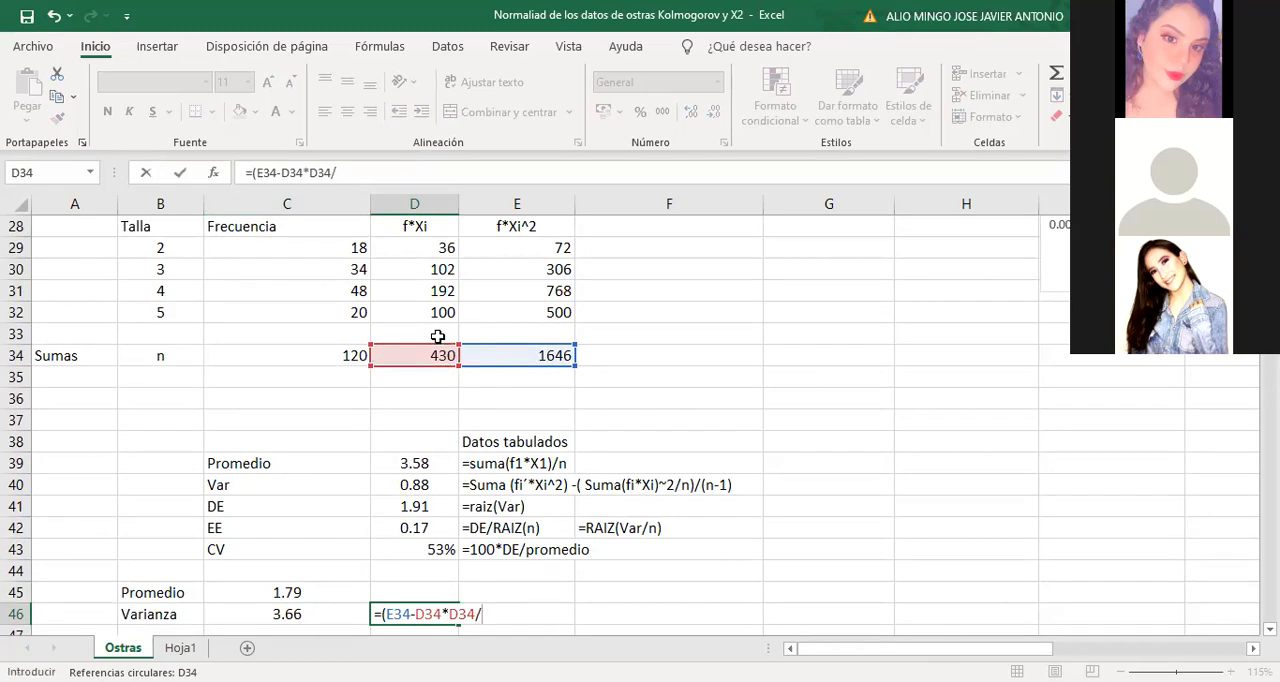
left_click(350, 355)
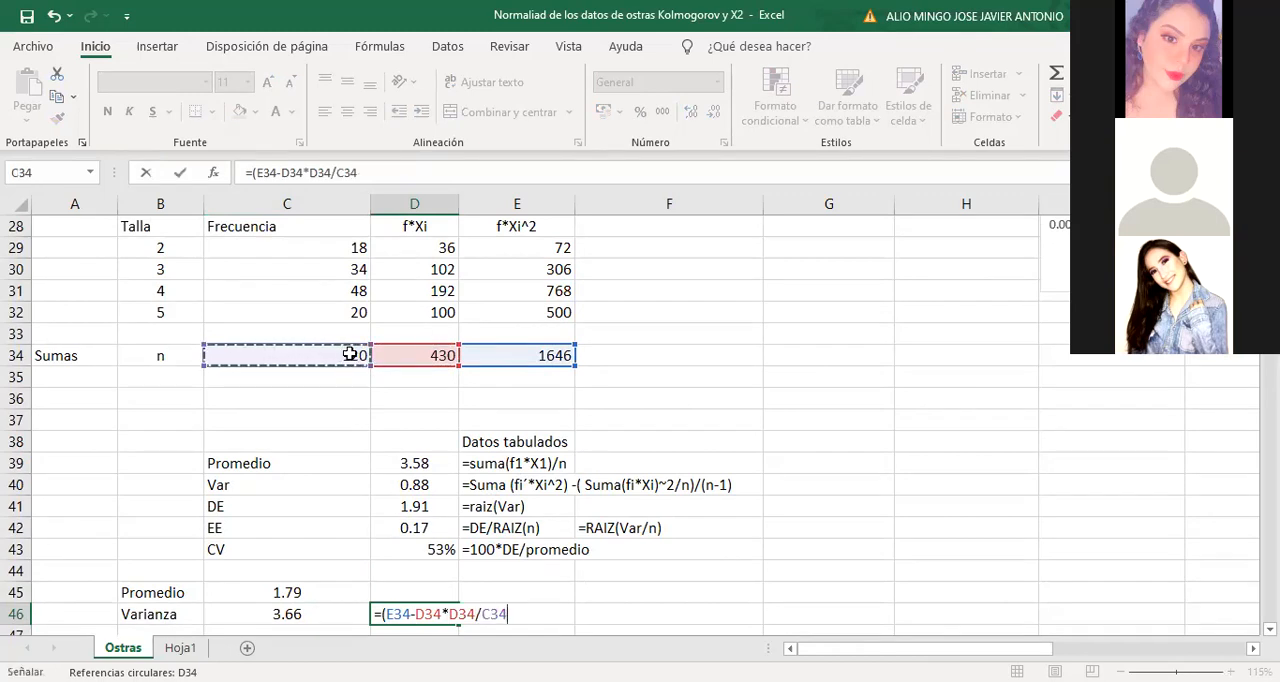
type(")/")
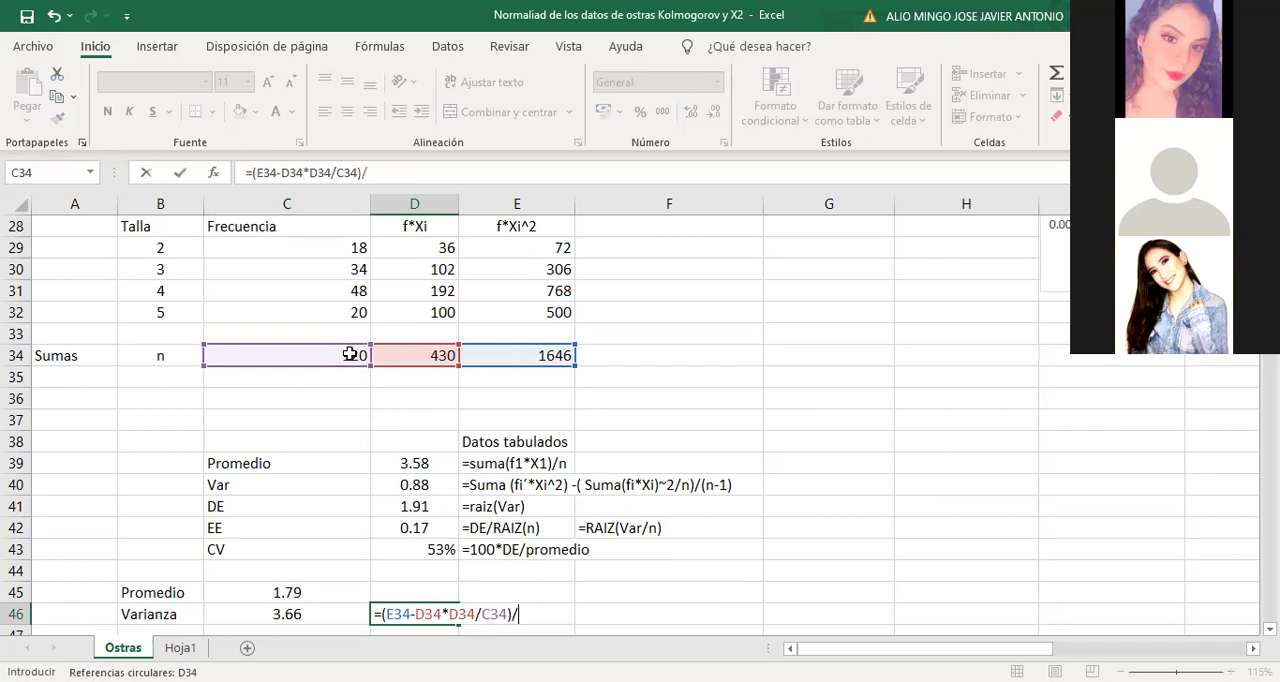
key("Return")
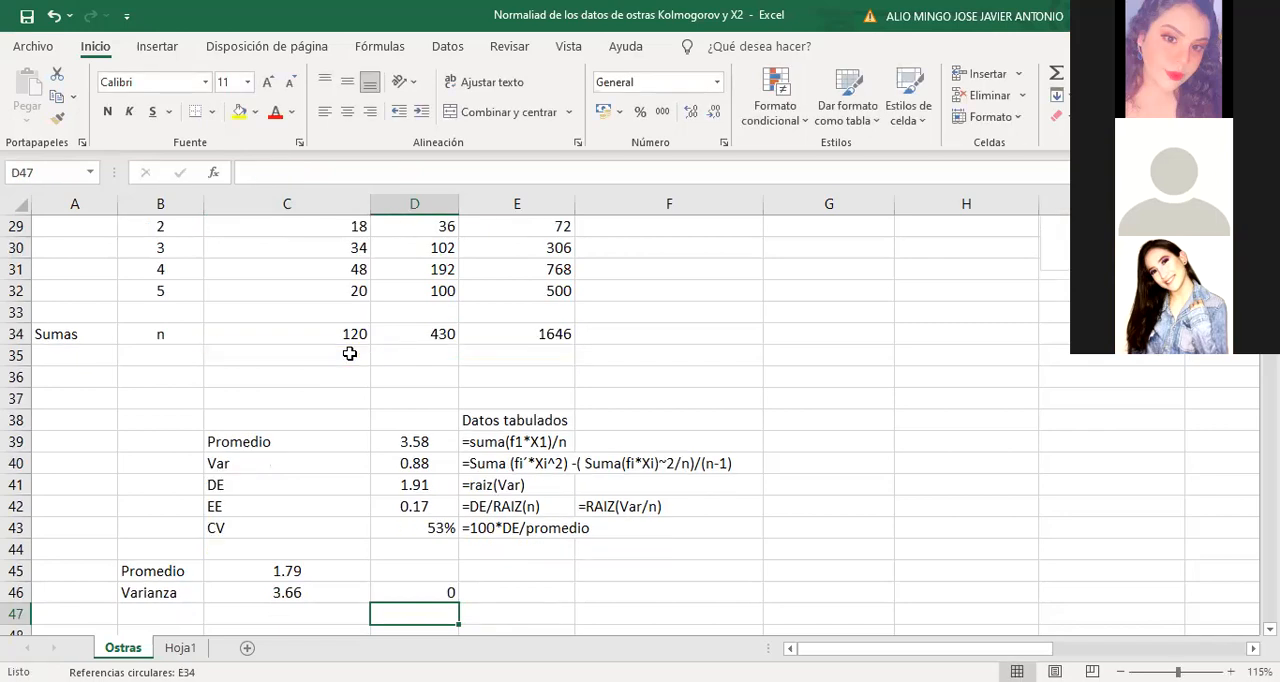
Format cell D46 to show nine decimal places and widen column D so the number fits
left_click(443, 593)
left_click(690, 111)
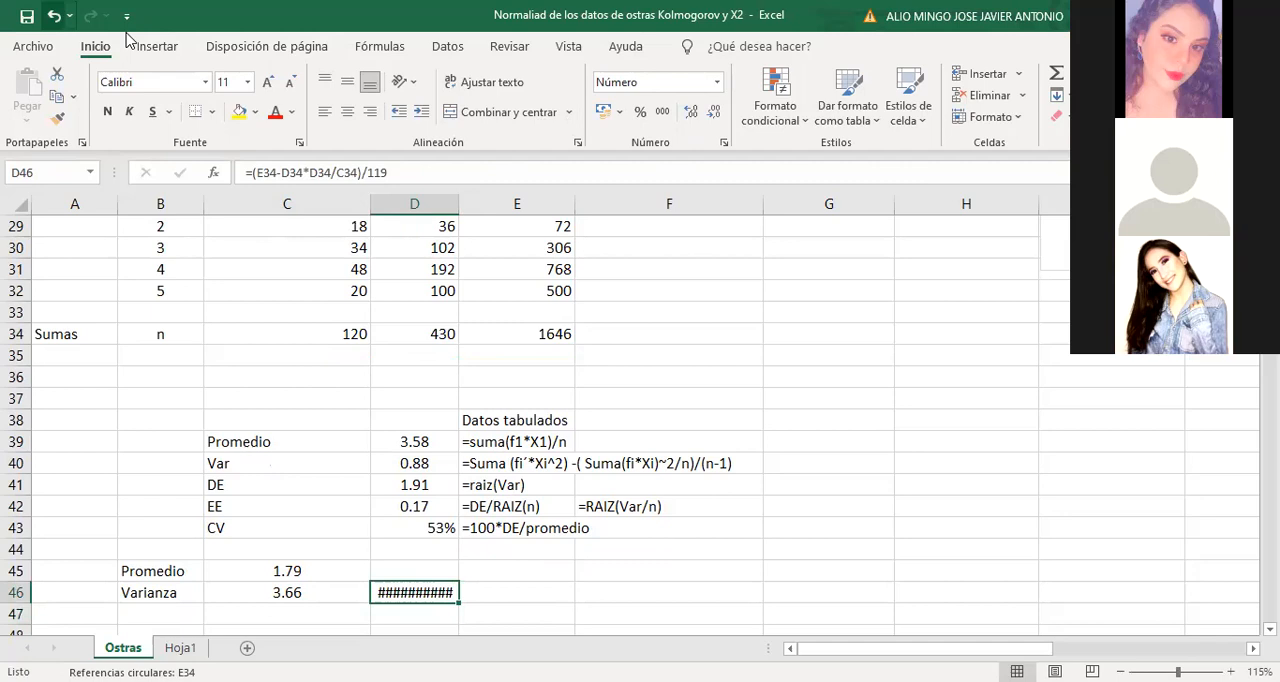
key("ctrl+z")
key("ctrl+z")
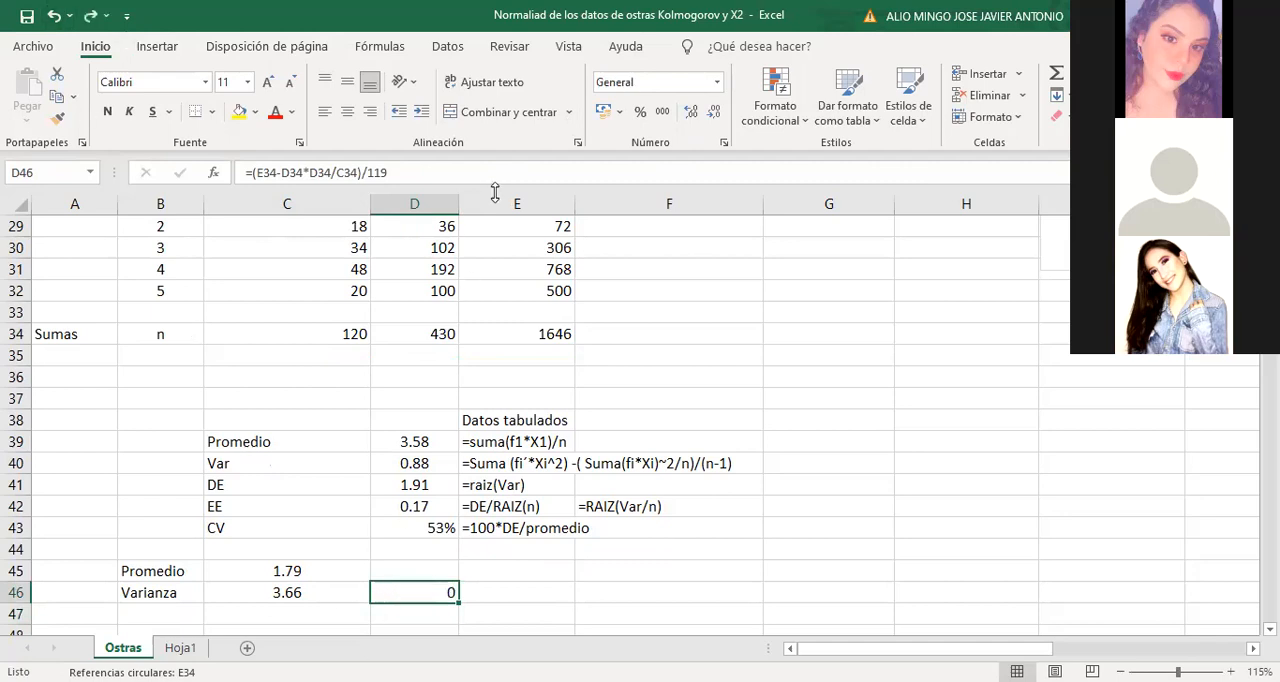
left_click(690, 114)
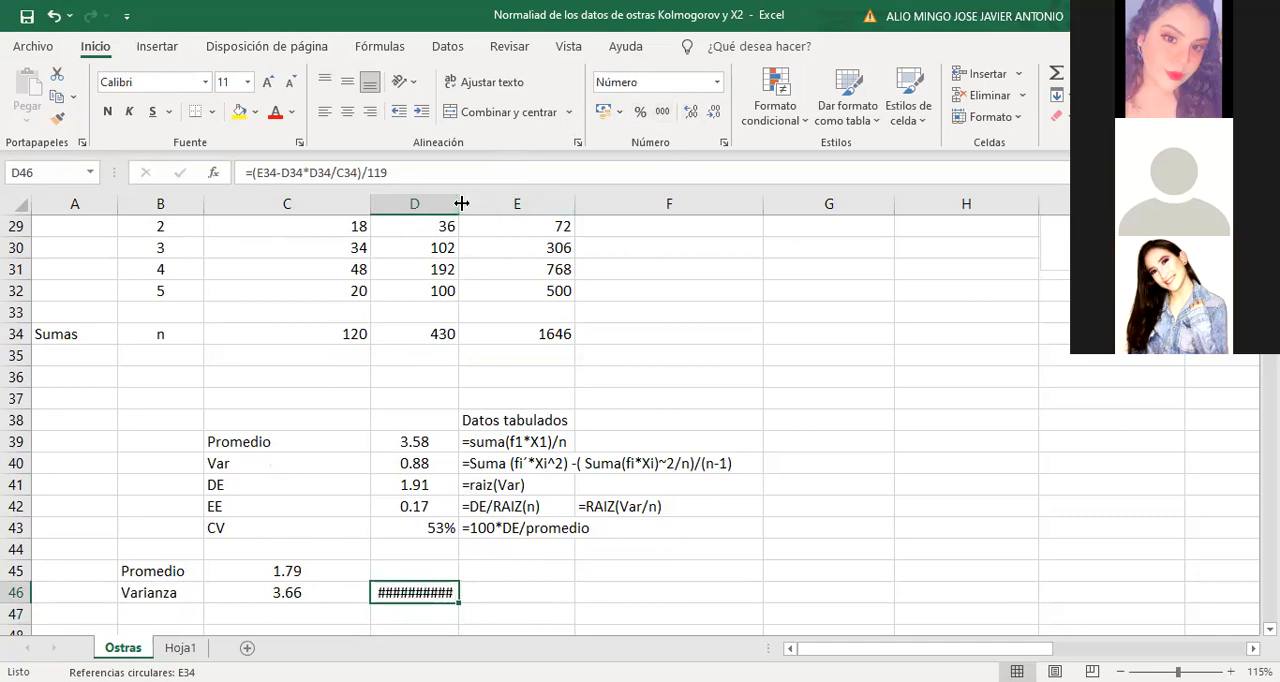
left_click_drag(459, 202, 509, 202)
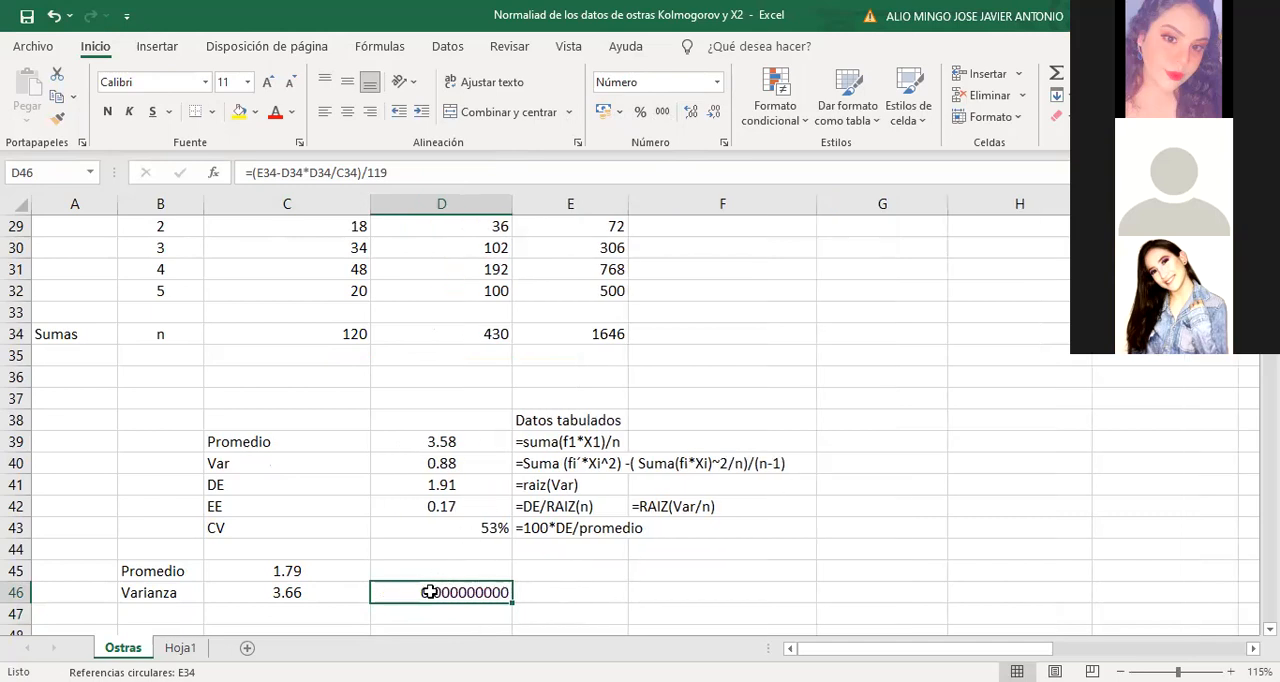
Shorten the sum range in cell C21 to the observed frequencies C13:C16, leaving out the subtotal in C17
left_click(285, 594)
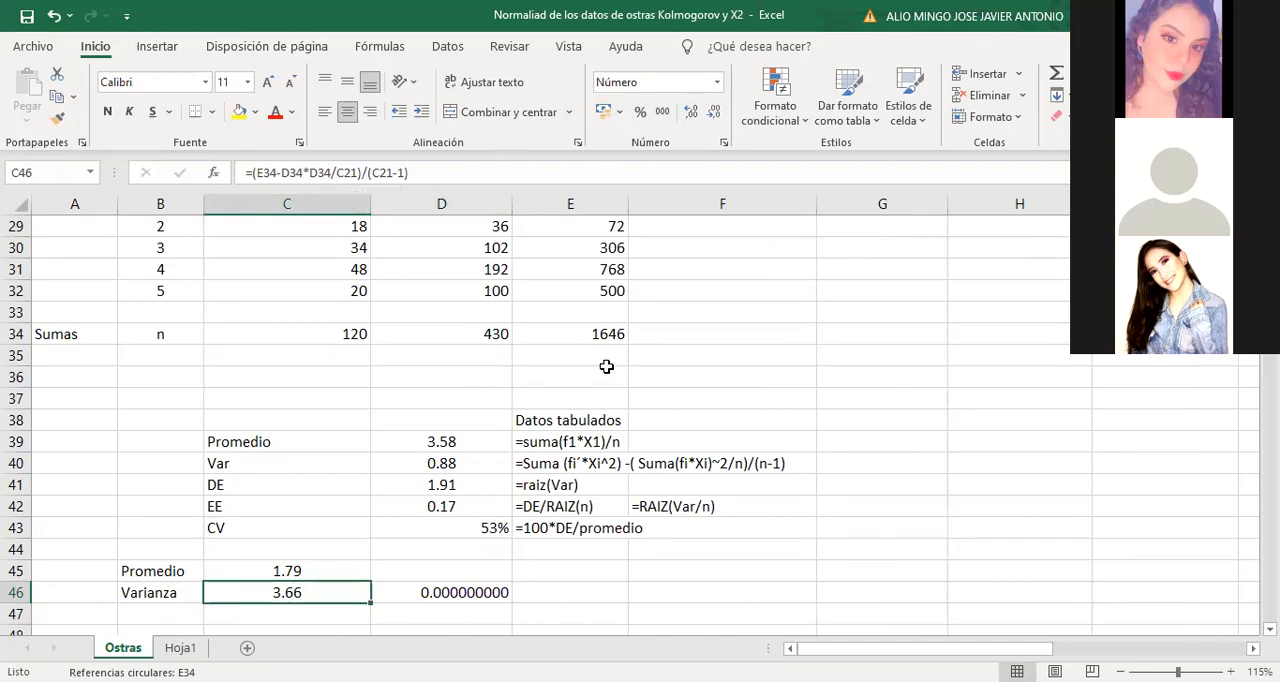
scroll(606, 367, "up", 4)
scroll(606, 367, "up", 3)
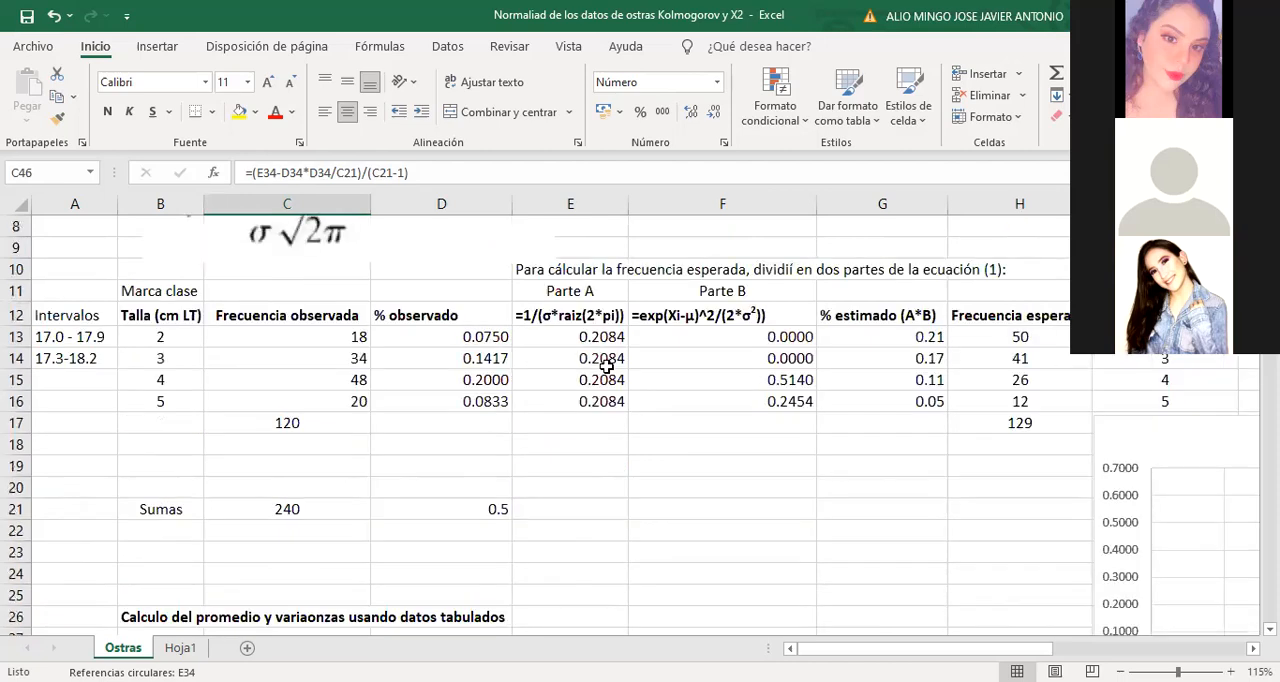
left_click(304, 508)
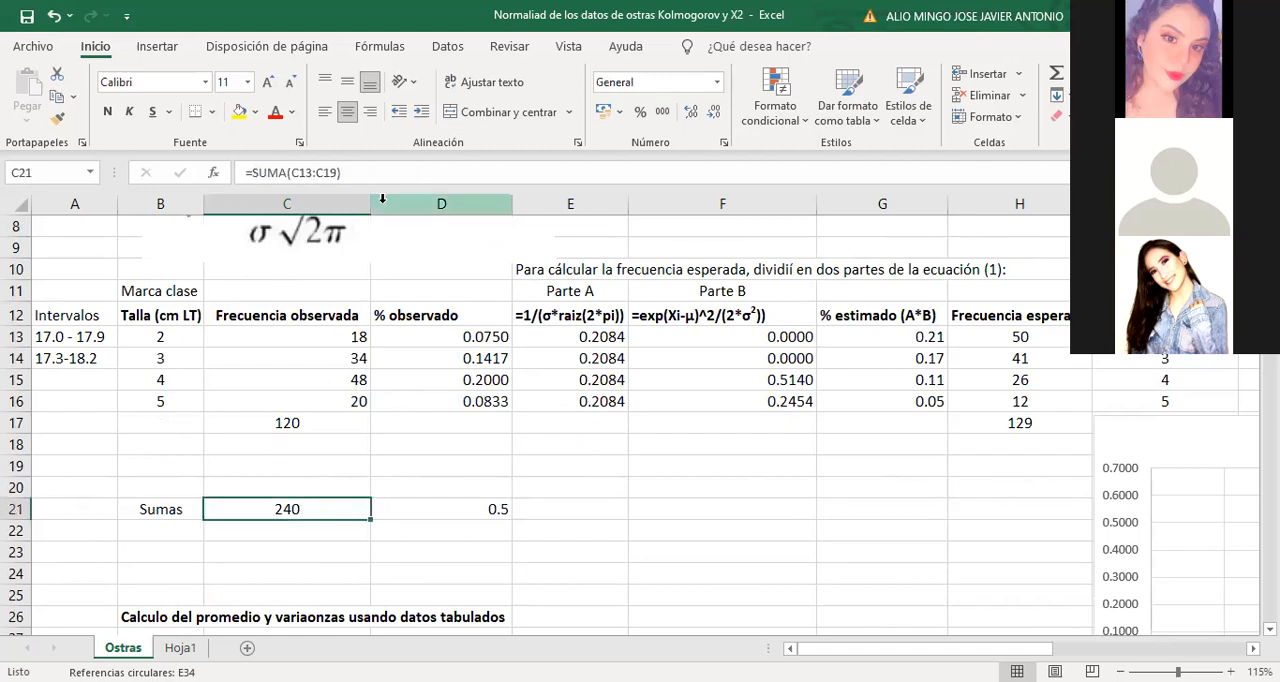
double_click(299, 510)
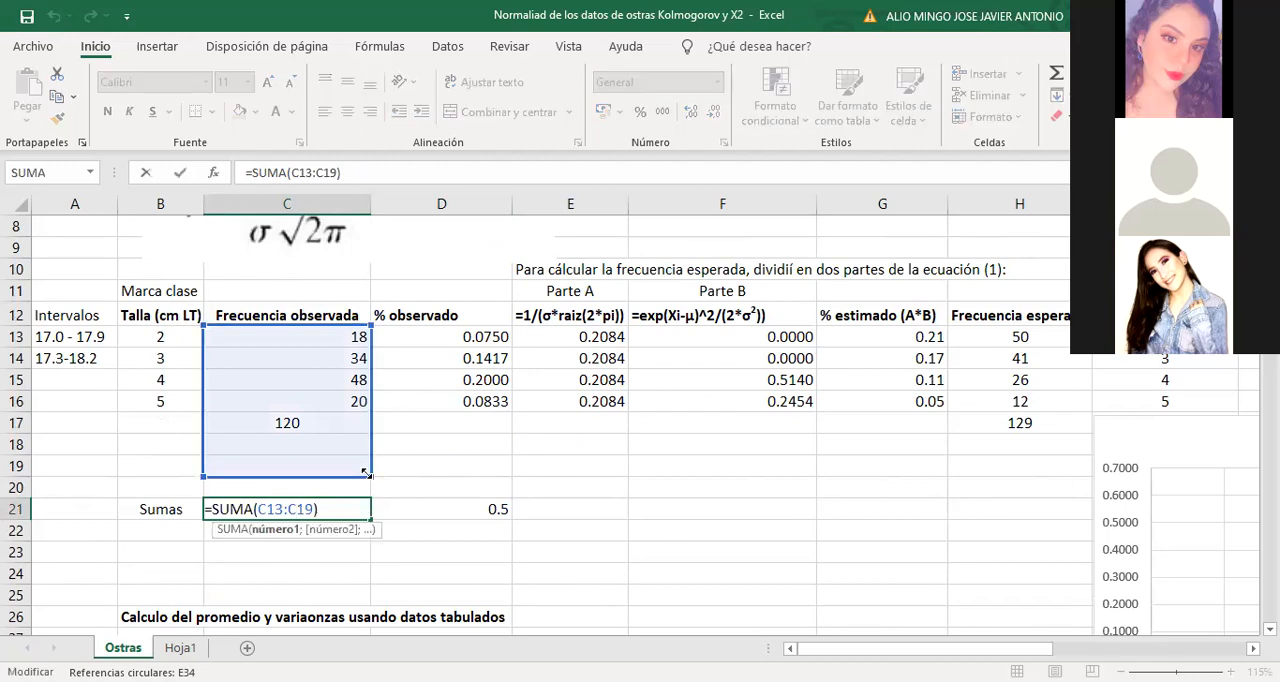
left_click_drag(368, 456, 371, 416)
key("Return")
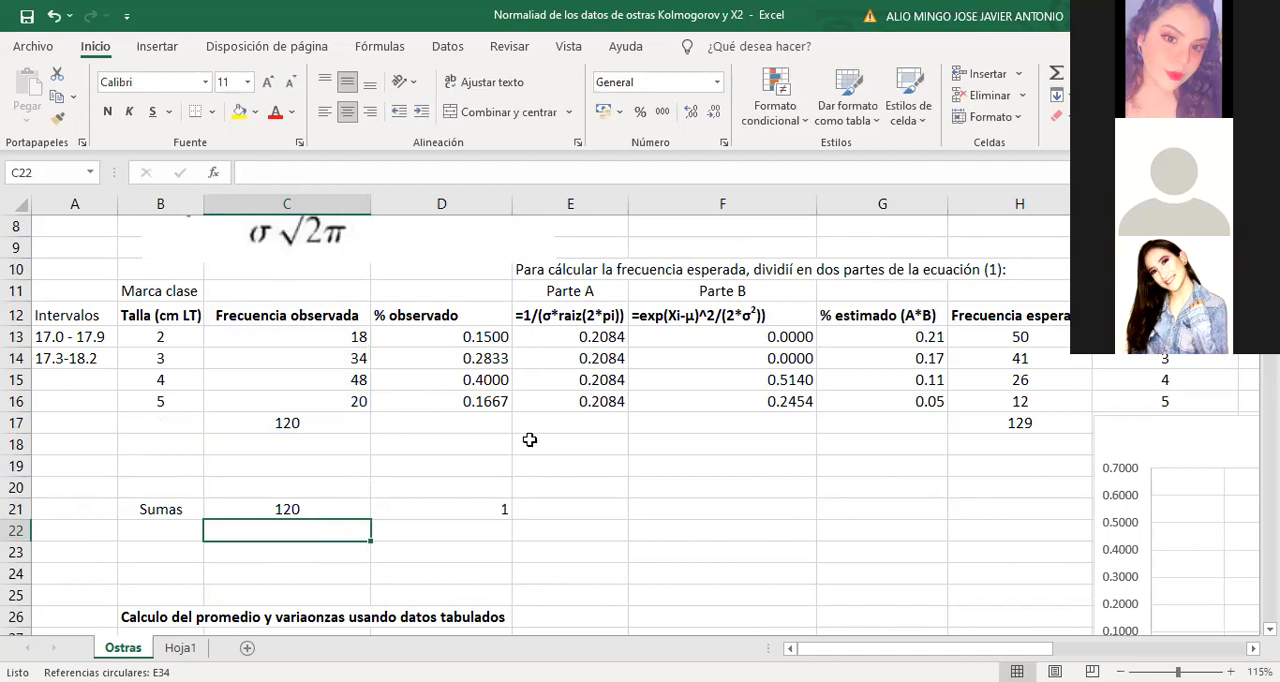
Compare the variance formulas in cells C46, D40 and D46 and the tabulated sums they reference
scroll(528, 440, "down", 6)
scroll(568, 425, "down", 2)
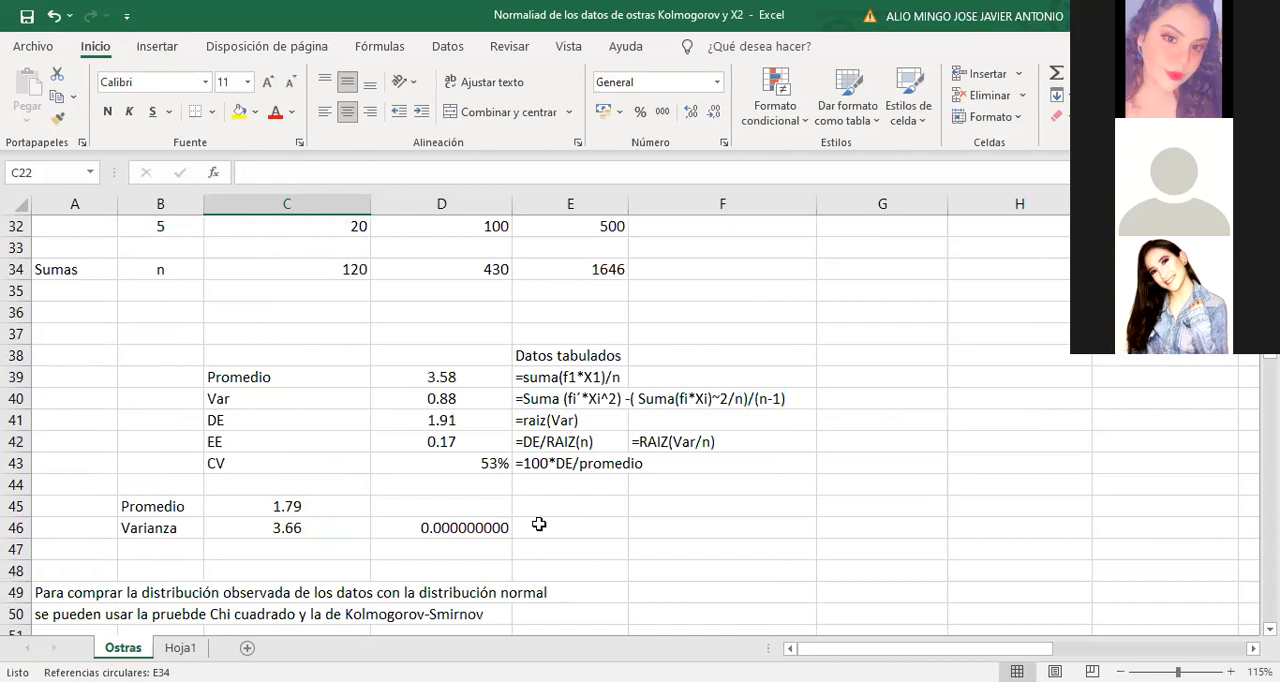
left_click(312, 530)
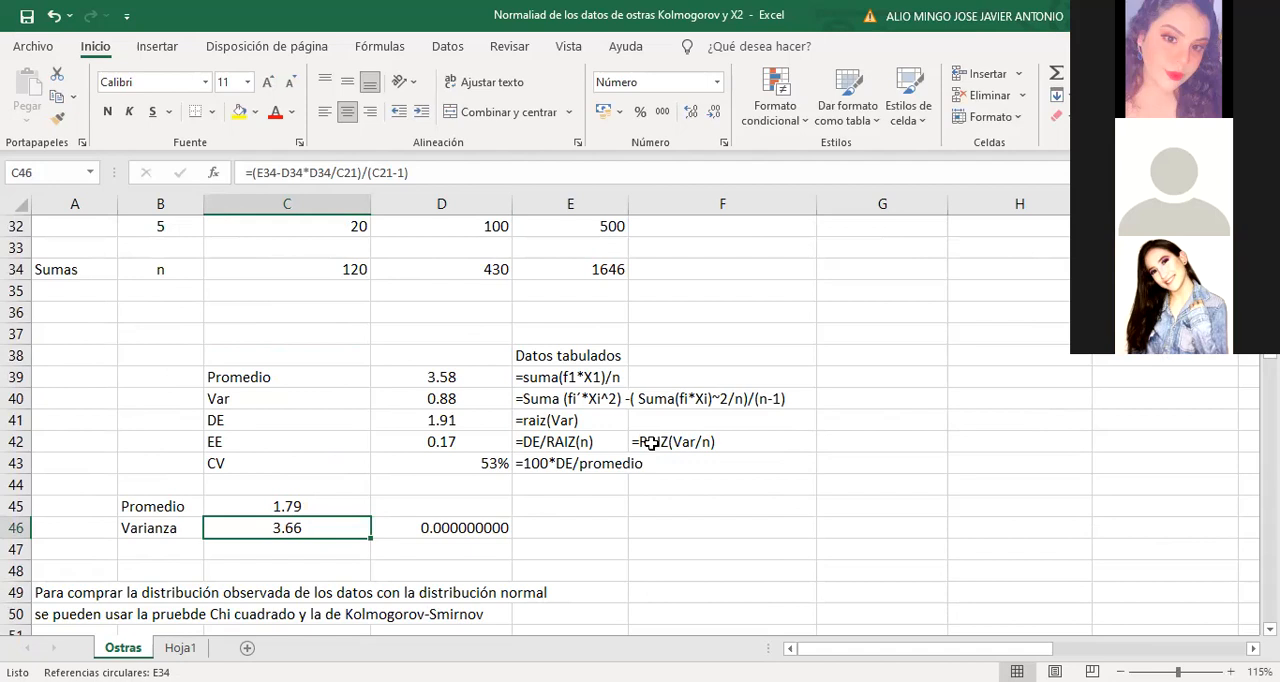
scroll(651, 443, "up", 4)
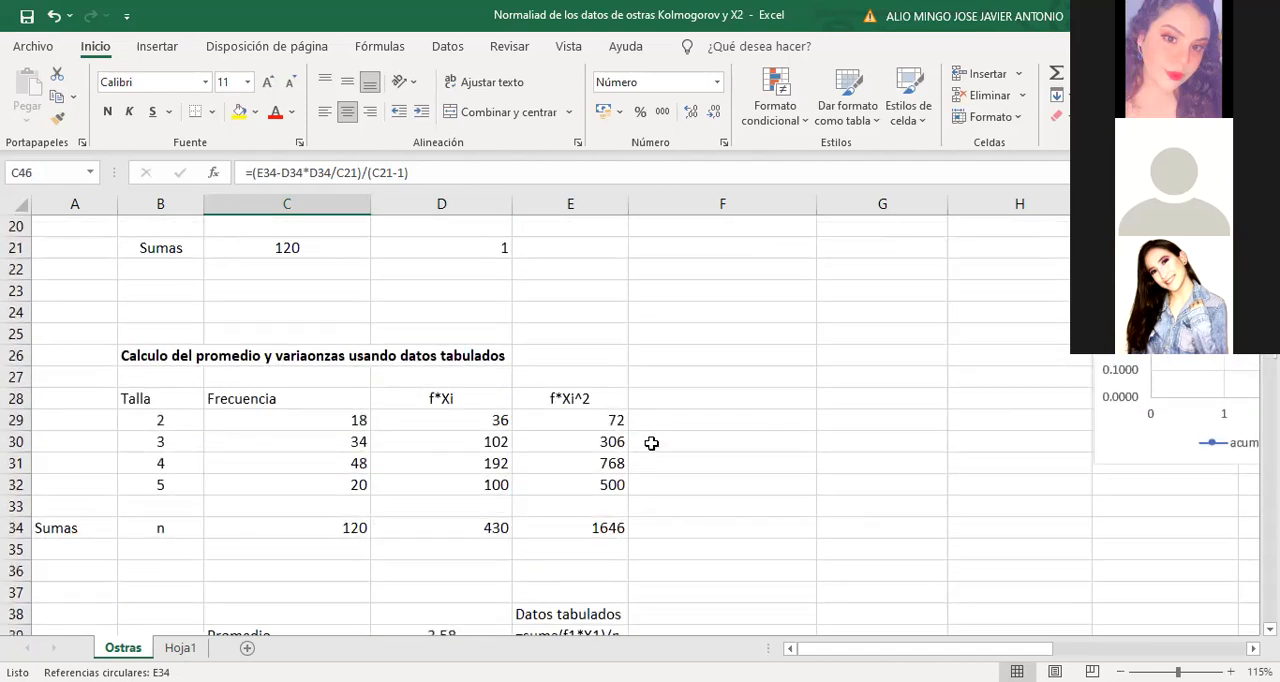
scroll(651, 443, "down", 3)
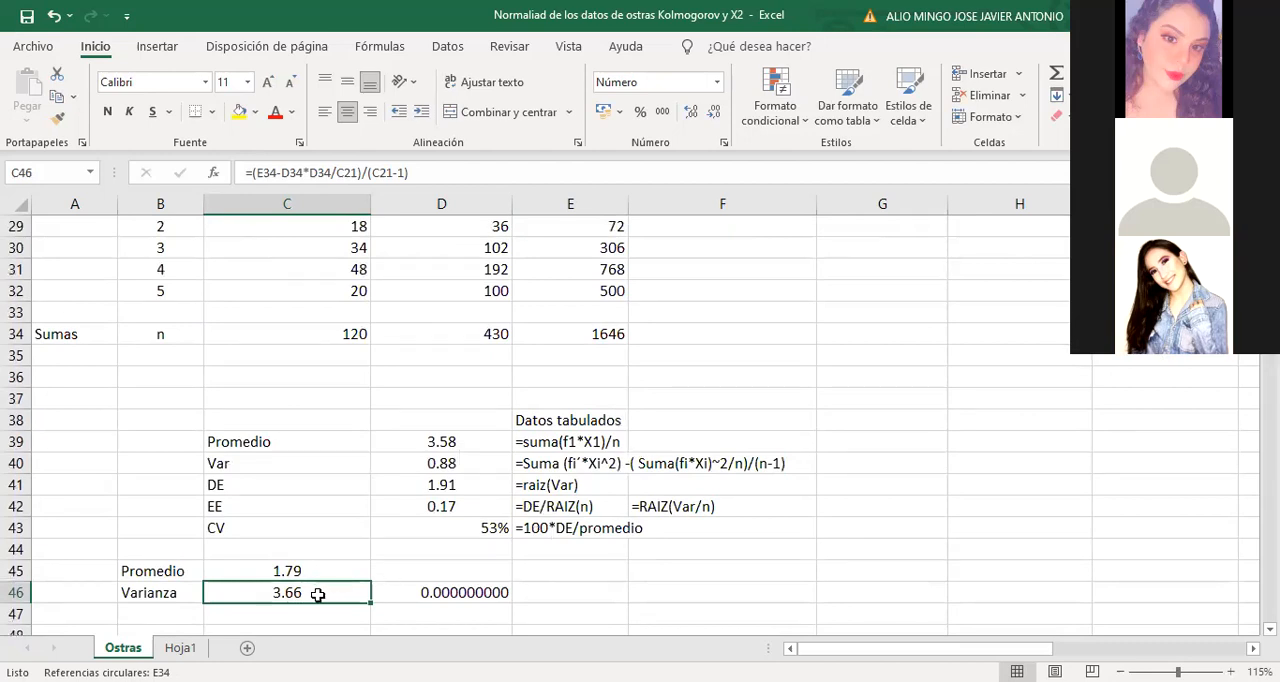
left_click(440, 457)
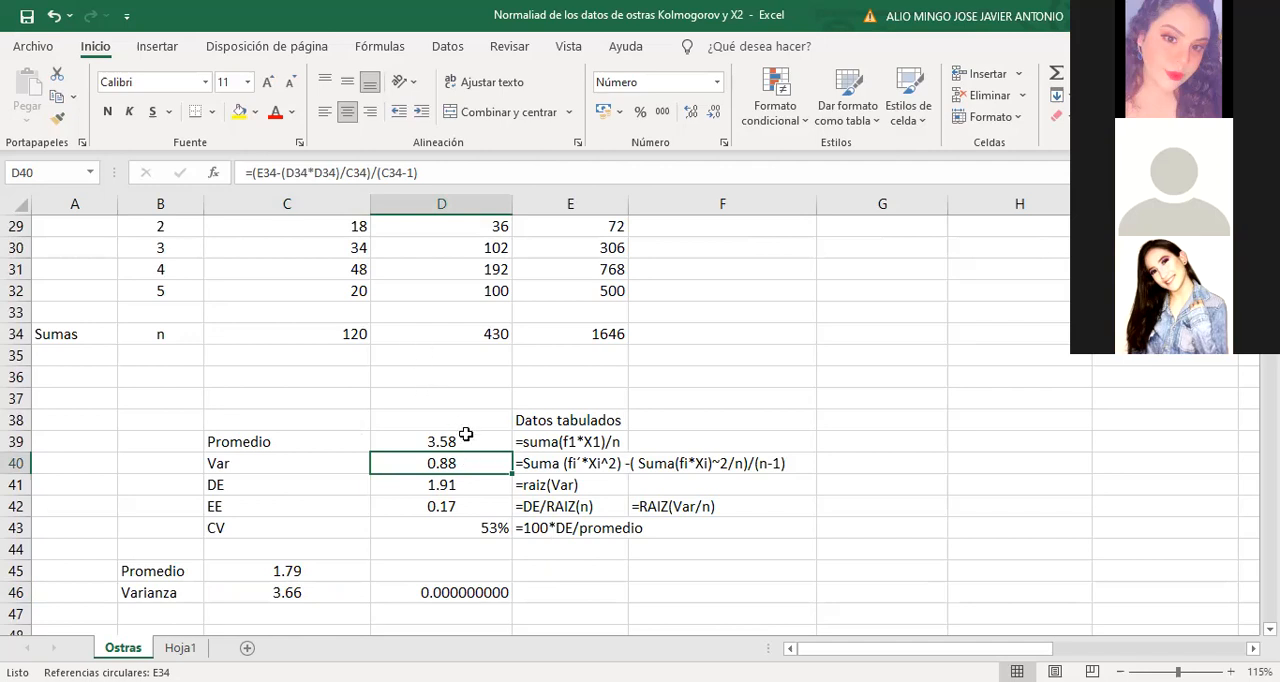
left_click(425, 594)
left_click(306, 594)
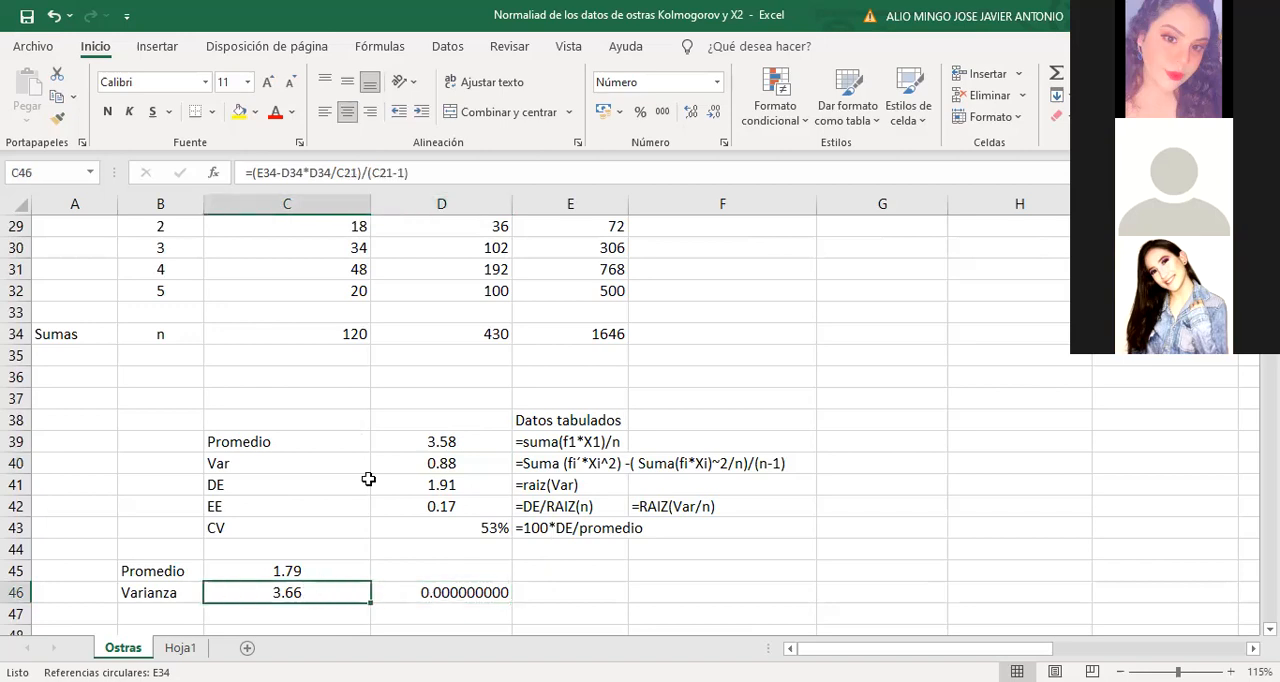